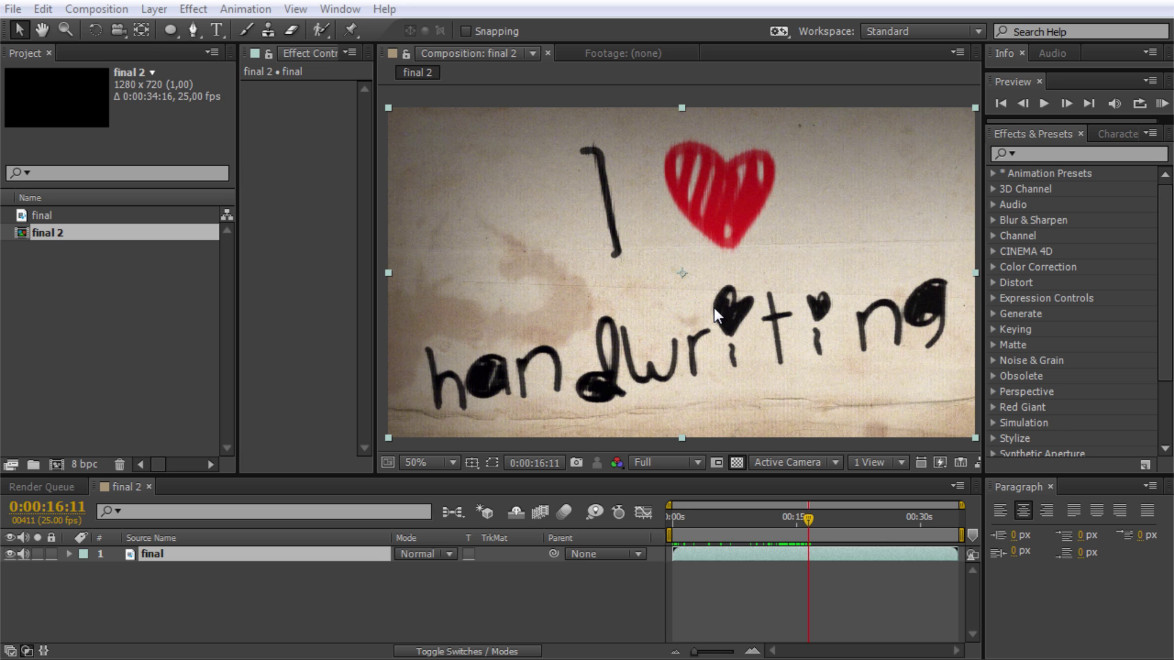
# Examine the handwriting's stroke edges in the final 2 composition, including the red heart and the letter I
pyautogui.click(671, 291)
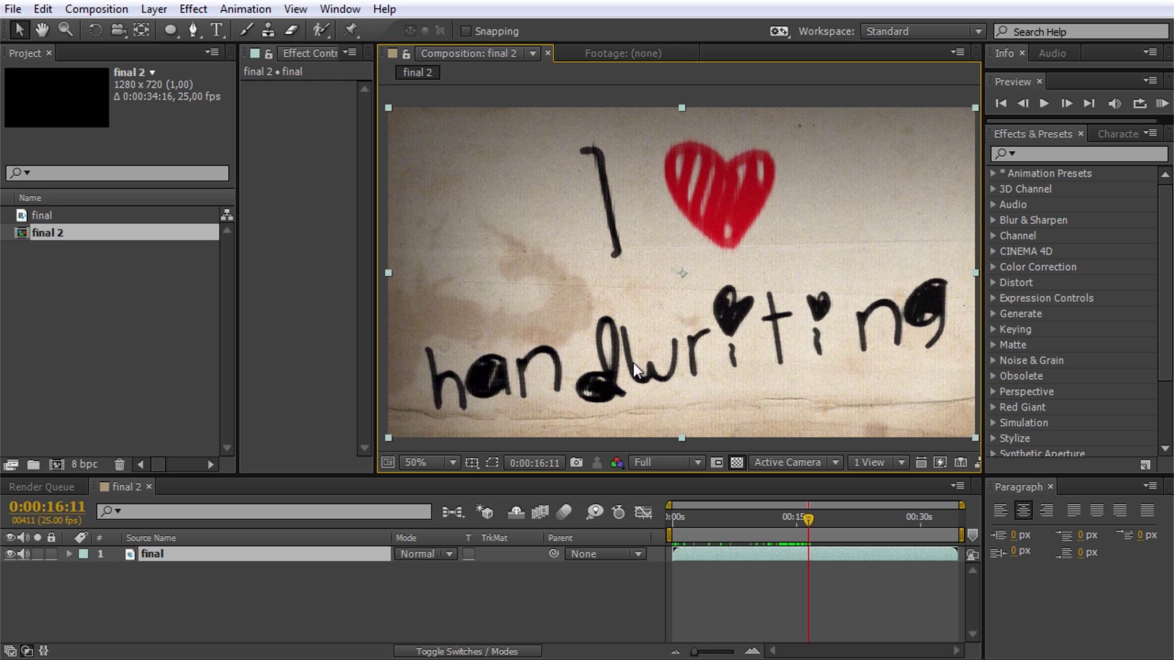
pyautogui.scroll(4, 662, 359)
pyautogui.moveTo(795, 218); pyautogui.dragTo(608, 406)
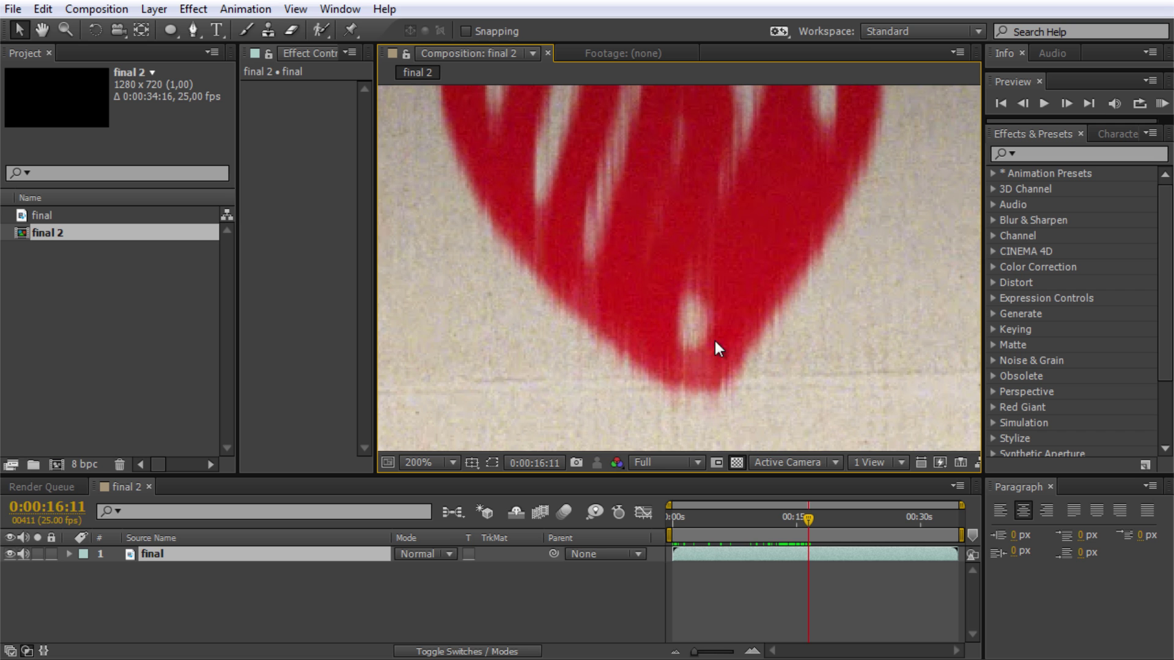
pyautogui.scroll(-2, 673, 296)
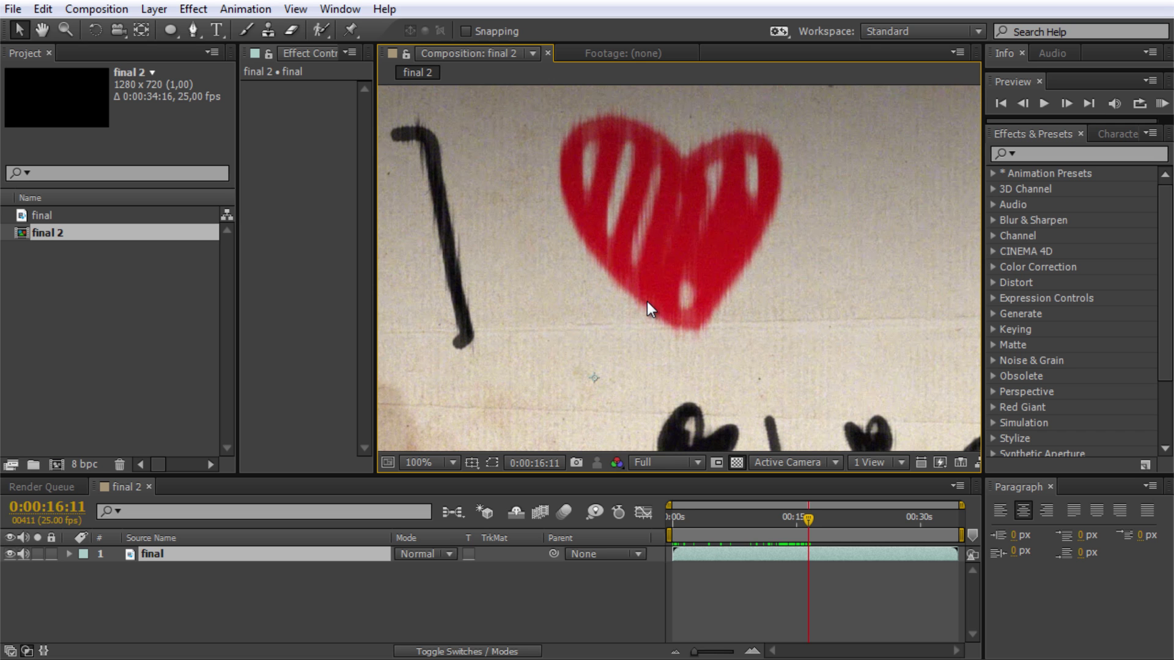
pyautogui.scroll(1, 667, 293)
pyautogui.moveTo(447, 238)
pyautogui.mouseDown()
pyautogui.moveTo(567, 278)
pyautogui.moveTo(811, 417)
pyautogui.mouseUp()
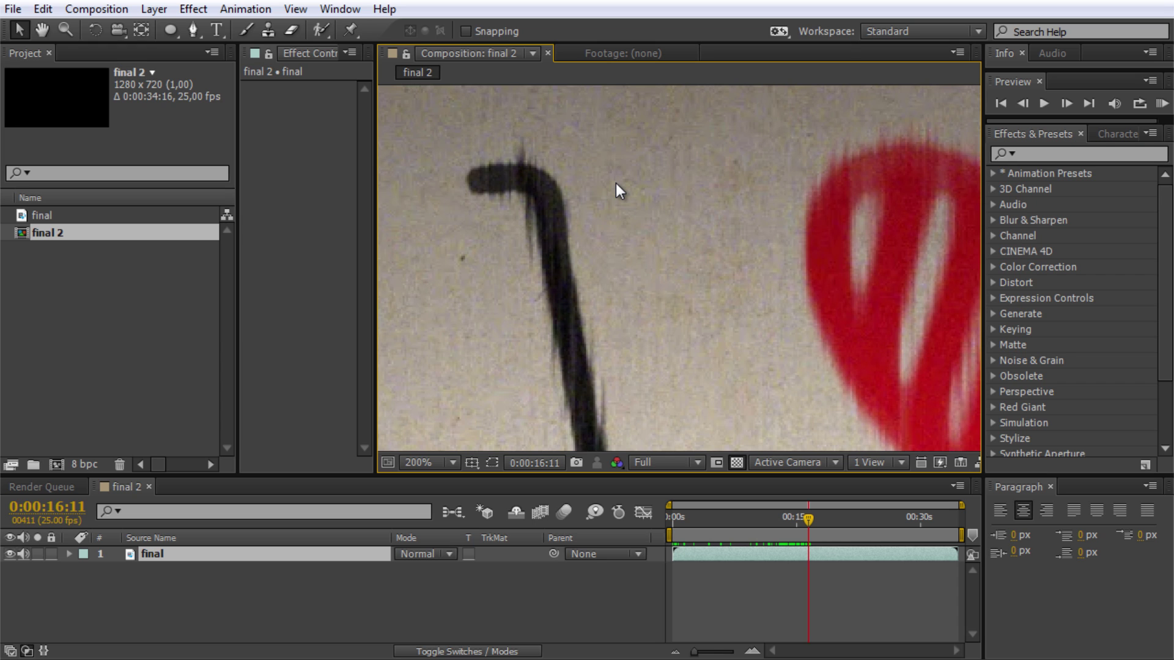
pyautogui.scroll(-3, 599, 181)
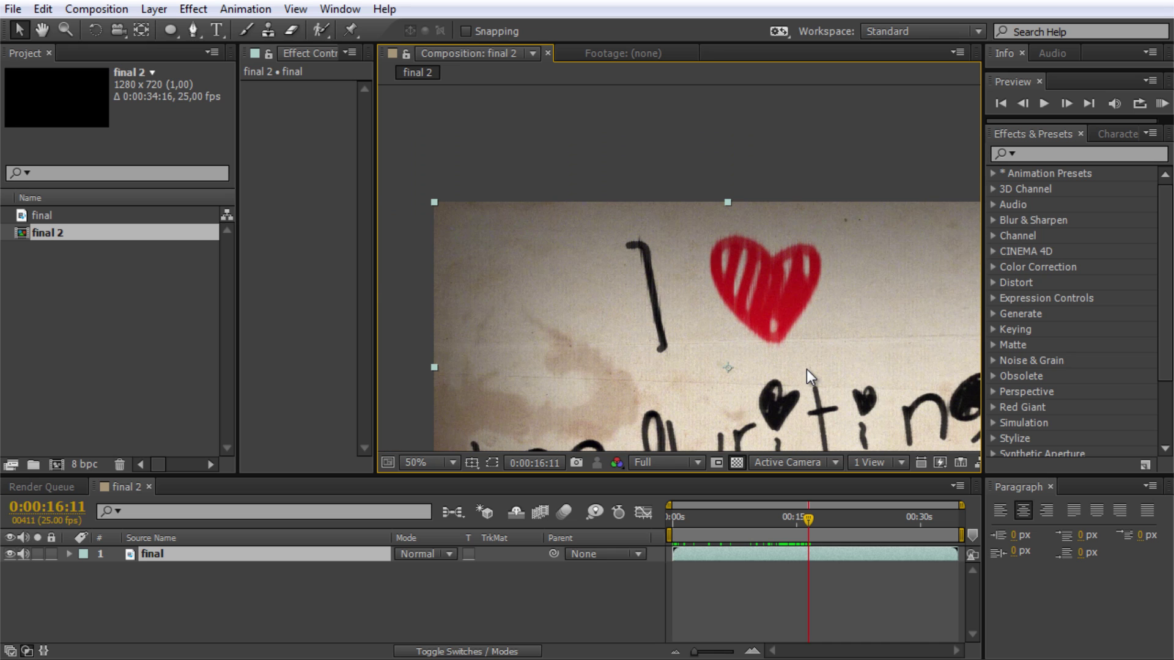
pyautogui.press('h')
pyautogui.moveTo(857, 406); pyautogui.dragTo(804, 300)
pyautogui.press('v')
pyautogui.click(632, 605)
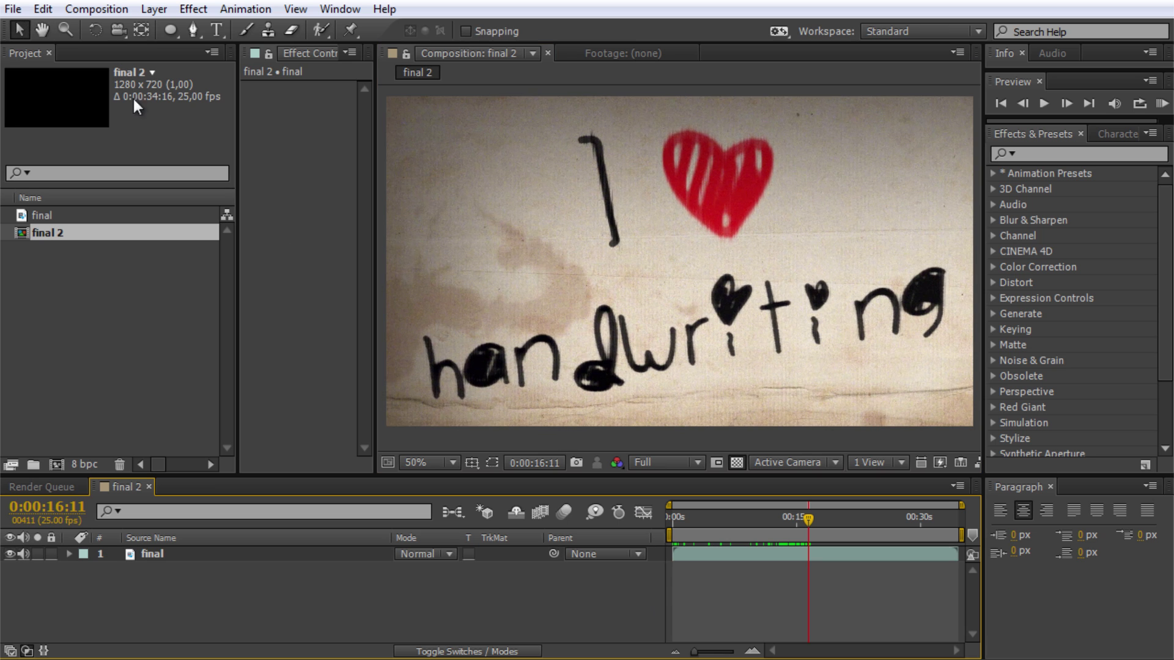
# Create a new 1280 x 720 px composition at 25 frames per second with a 16-second duration
pyautogui.click(116, 11)
pyautogui.click(112, 31)
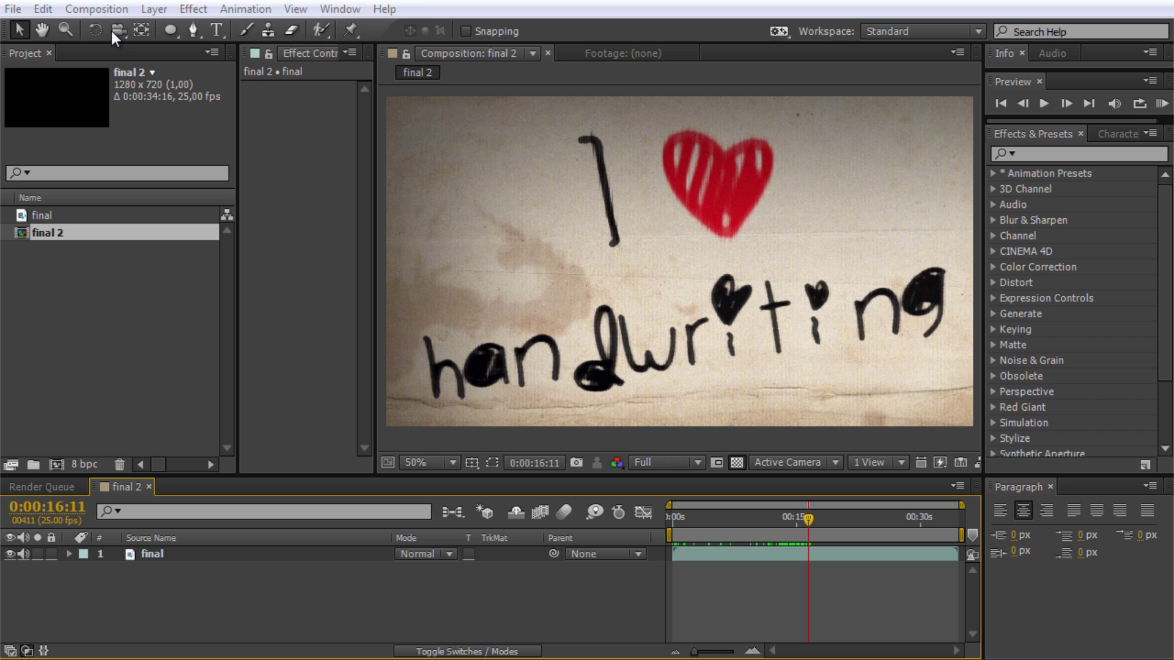
pyautogui.moveTo(1059, 94); pyautogui.dragTo(648, 108)
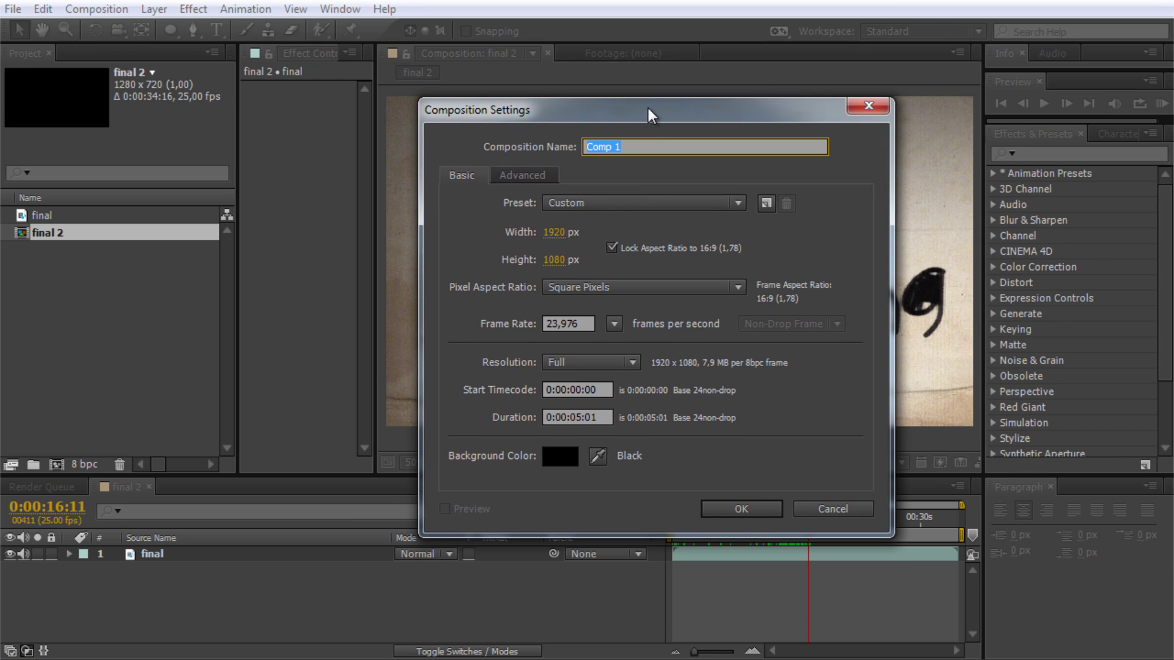
pyautogui.click(557, 232)
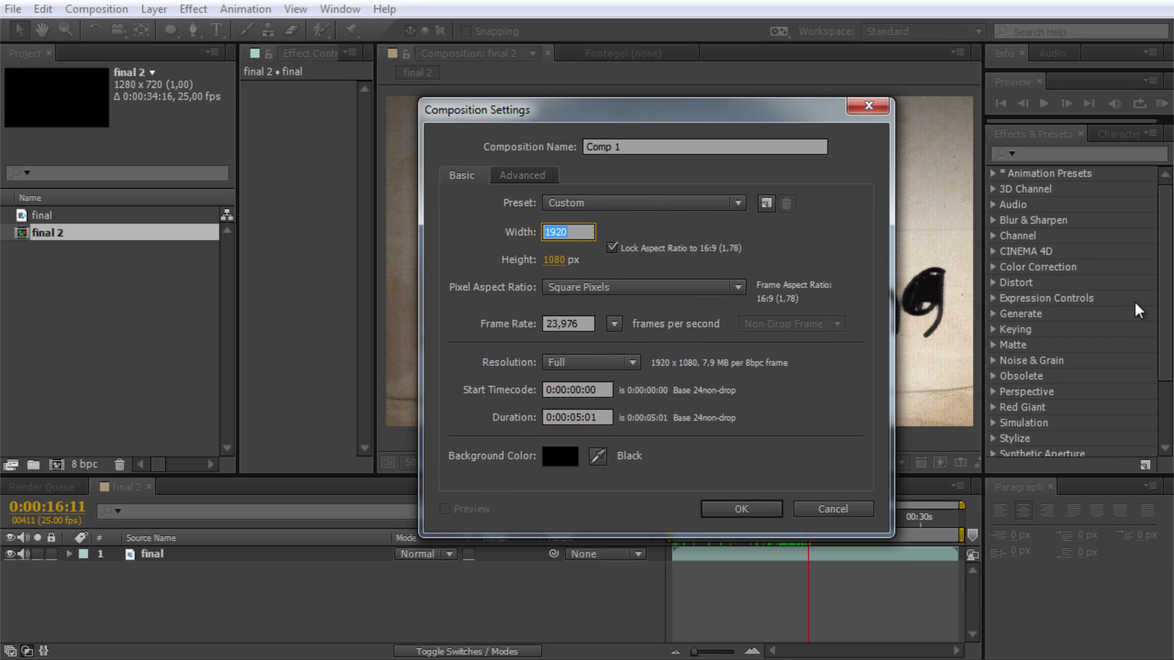
pyautogui.write('1280')
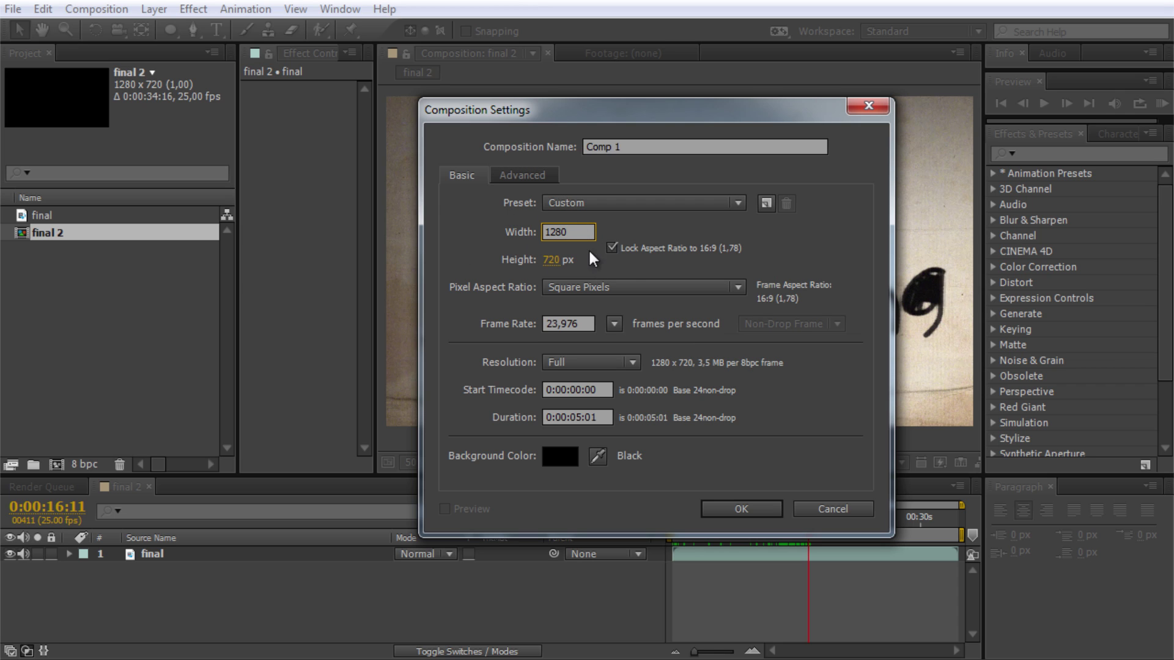
pyautogui.click(586, 318)
pyautogui.write('25')
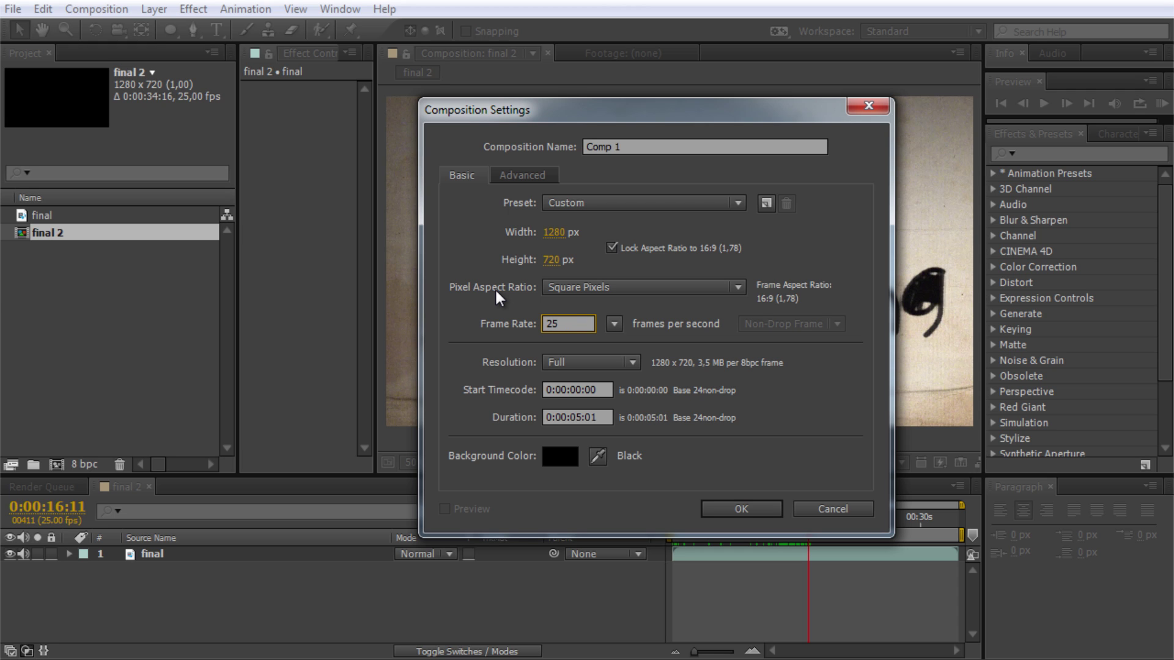
pyautogui.moveTo(598, 422); pyautogui.dragTo(574, 425)
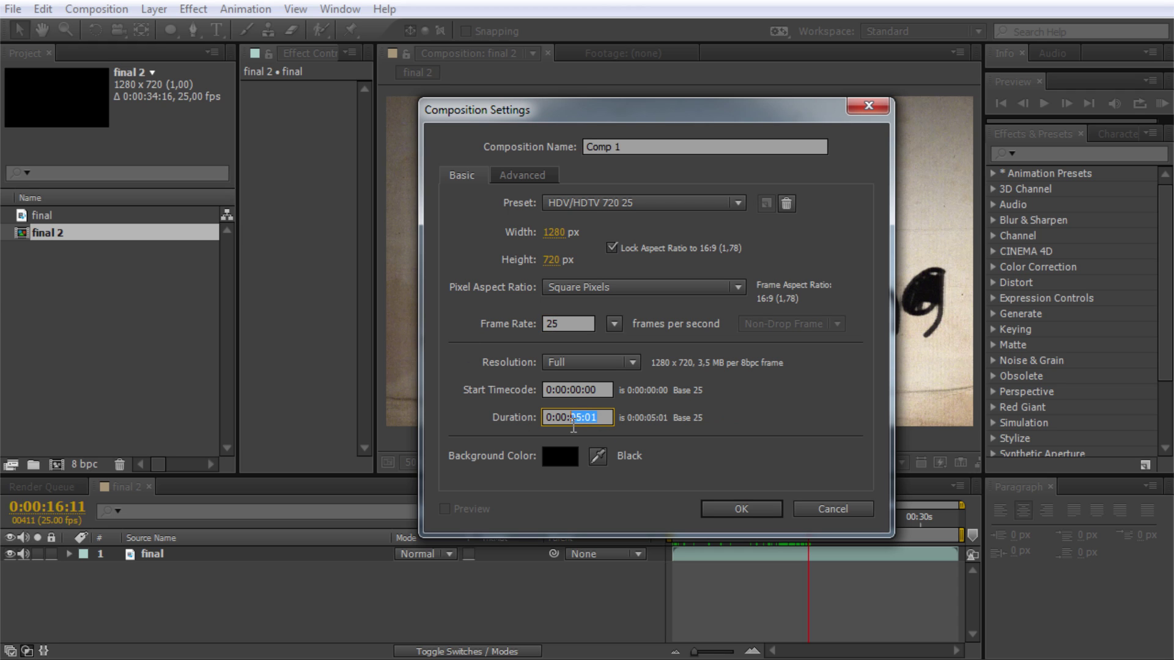
pyautogui.write('16:')
pyautogui.click(762, 508)
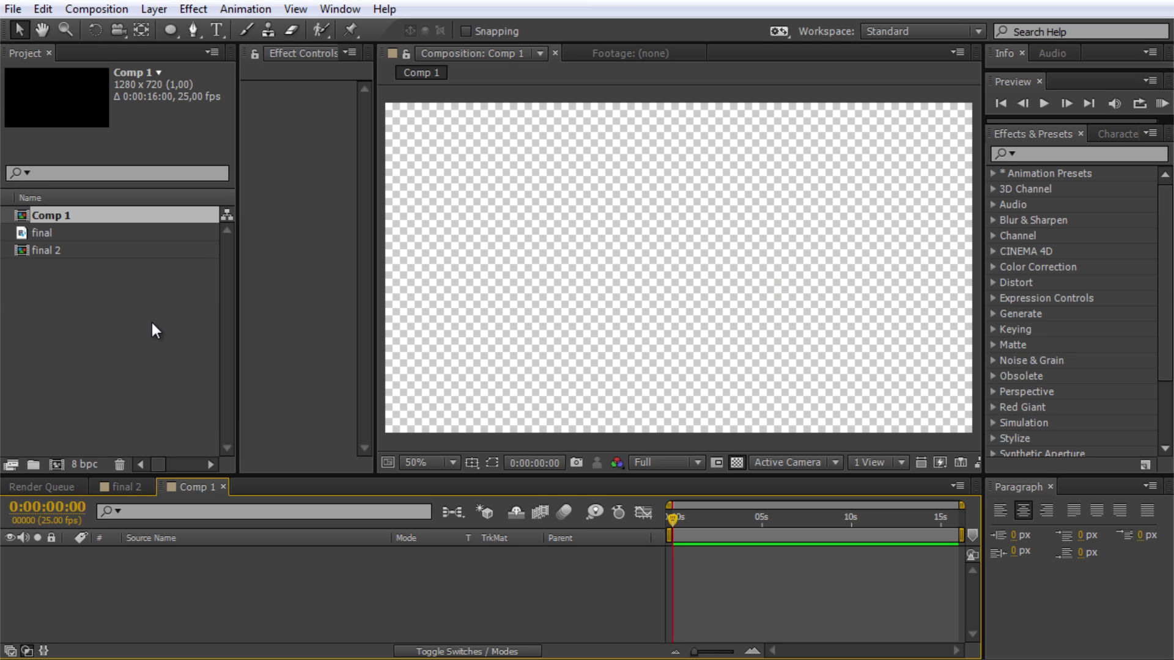
# Import hand_01.jpg, Paper_01.jpg and Paper_02.jpg into the project as footage
pyautogui.doubleClick(115, 335)
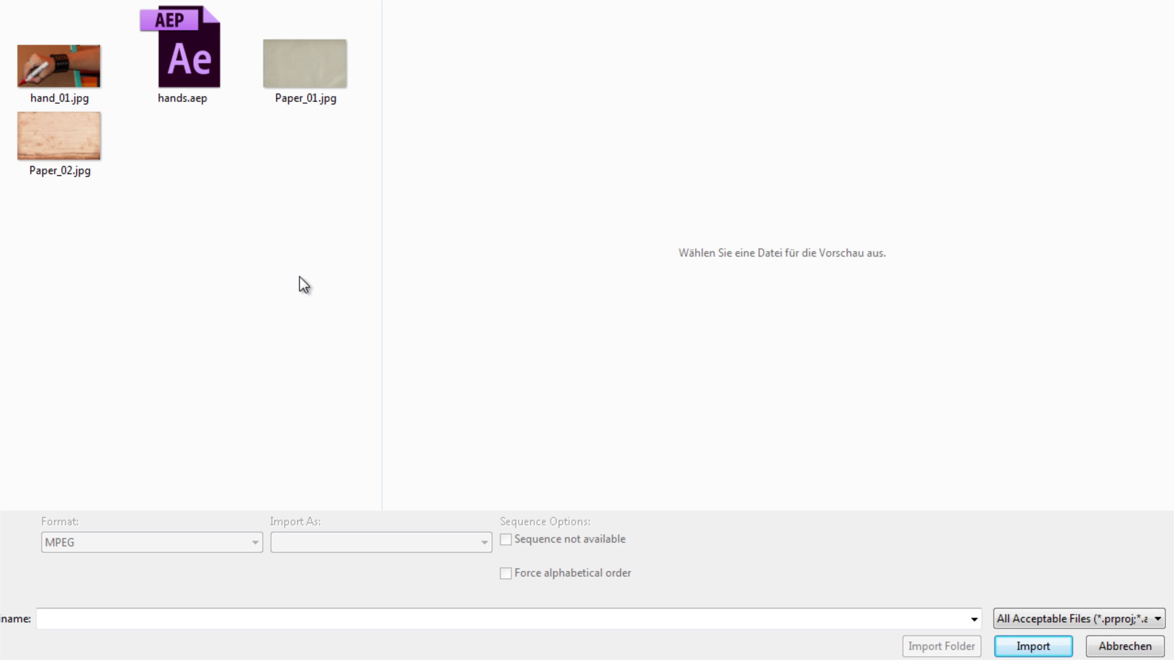
pyautogui.click(305, 71)
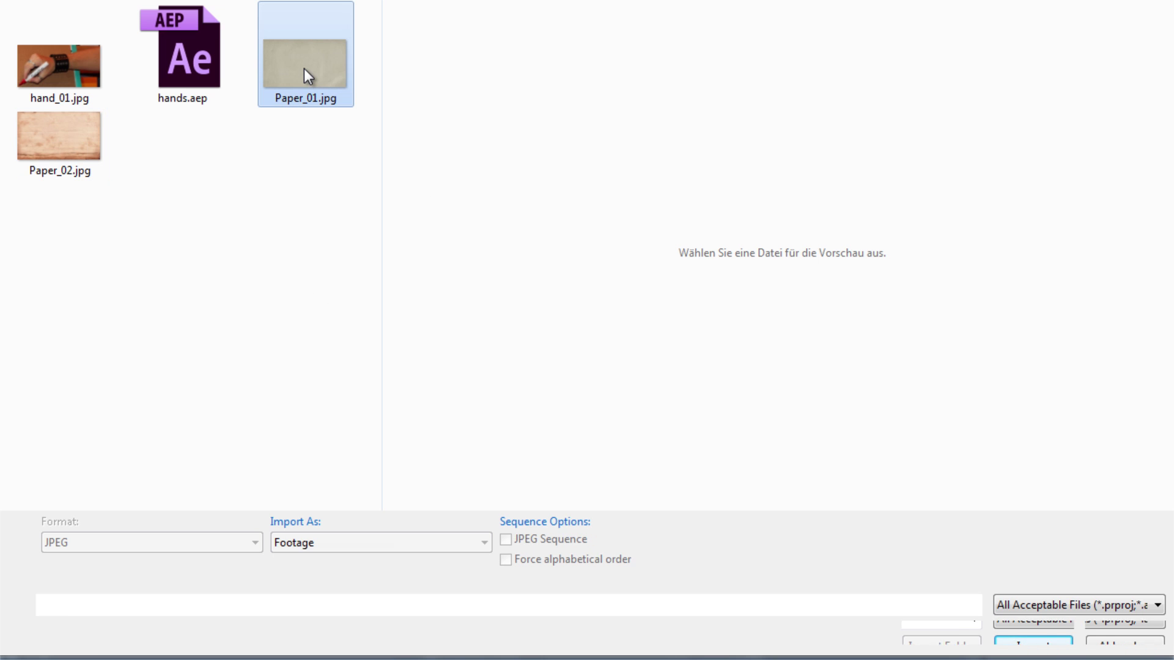
pyautogui.click(90, 142)
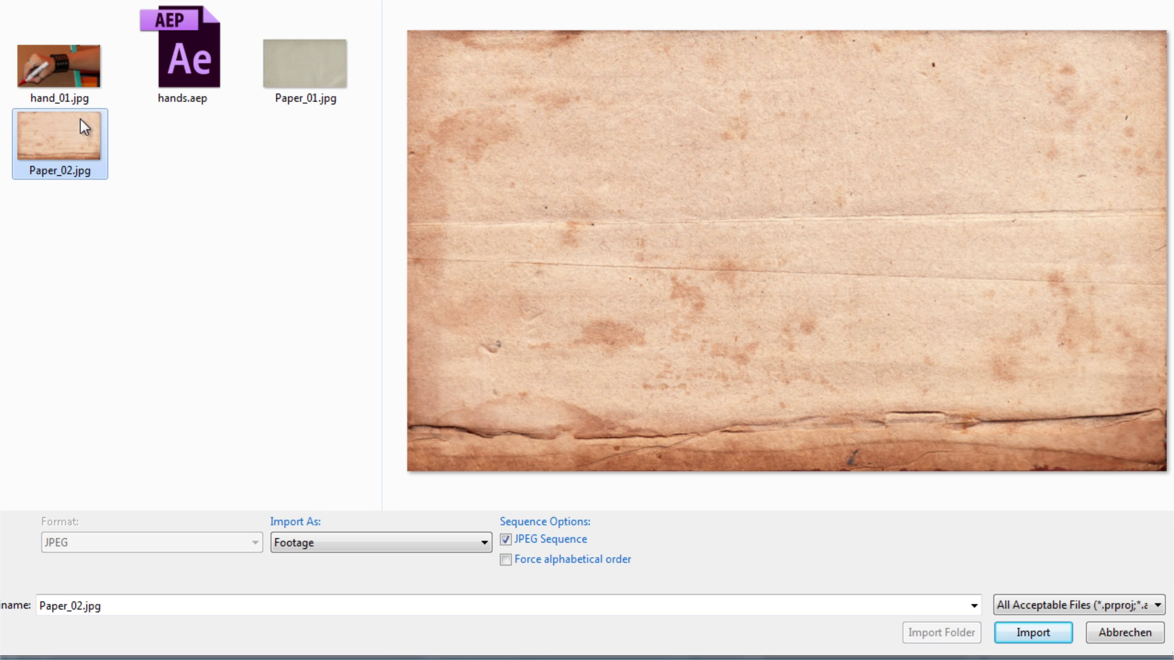
pyautogui.click(68, 68)
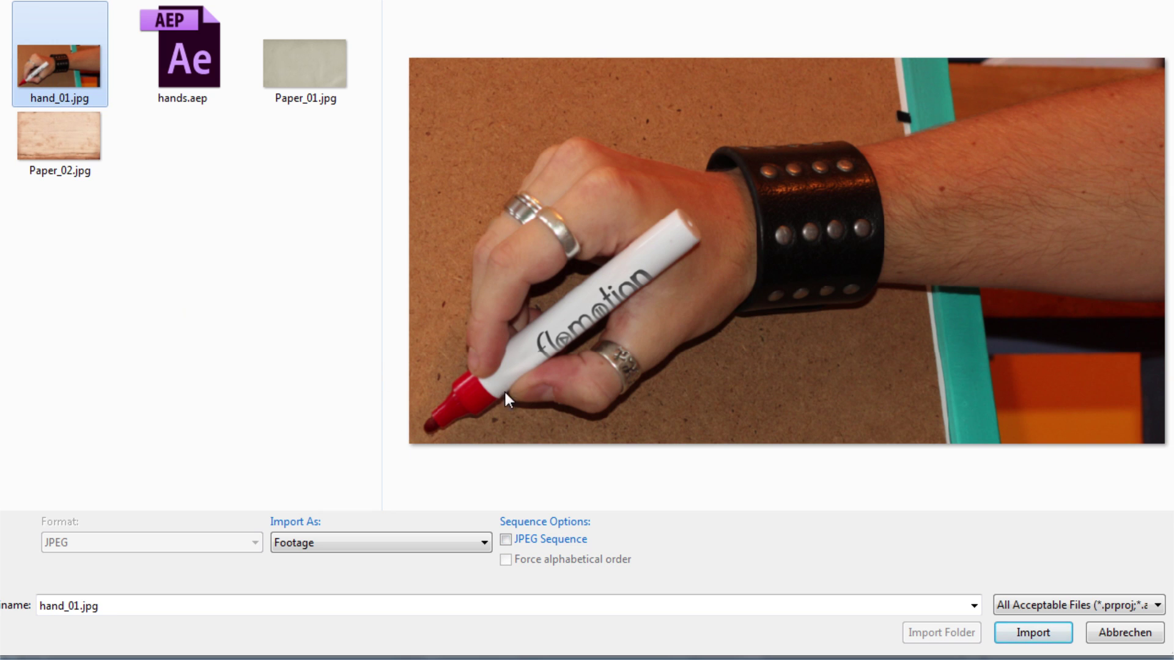
pyautogui.click(318, 90)
pyautogui.keyDown('ctrl'); pyautogui.click(73, 141); pyautogui.keyUp('ctrl')
pyautogui.keyDown('ctrl'); pyautogui.click(63, 72); pyautogui.keyUp('ctrl')
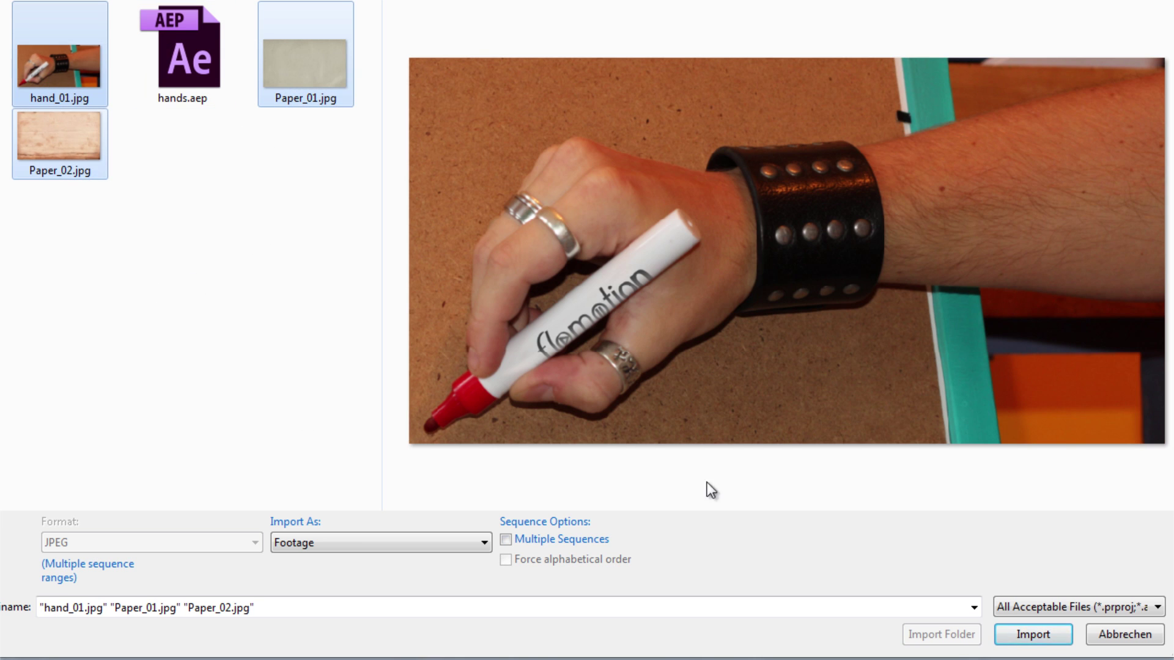
pyautogui.click(1032, 632)
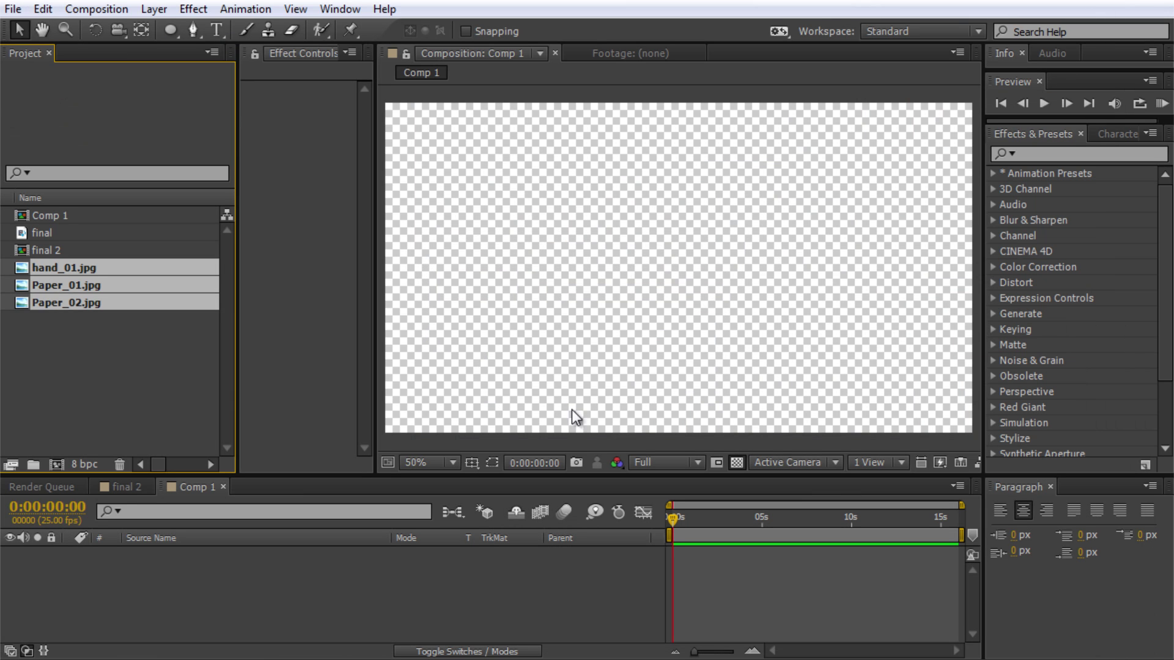
pyautogui.click(121, 384)
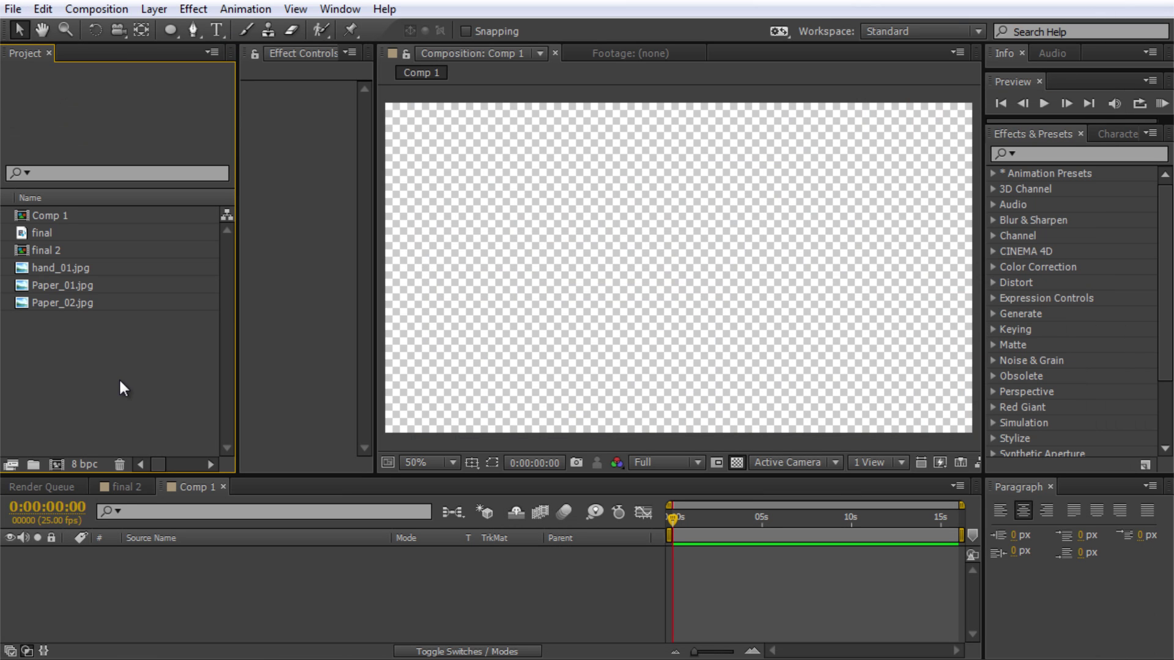
# Add Paper_01.jpg and Paper_02.jpg to Comp 1 as layers, with Paper_01.jpg on top
pyautogui.click(83, 291)
pyautogui.keyDown('shift'); pyautogui.click(75, 304); pyautogui.keyUp('shift')
pyautogui.moveTo(78, 296); pyautogui.dragTo(209, 570)
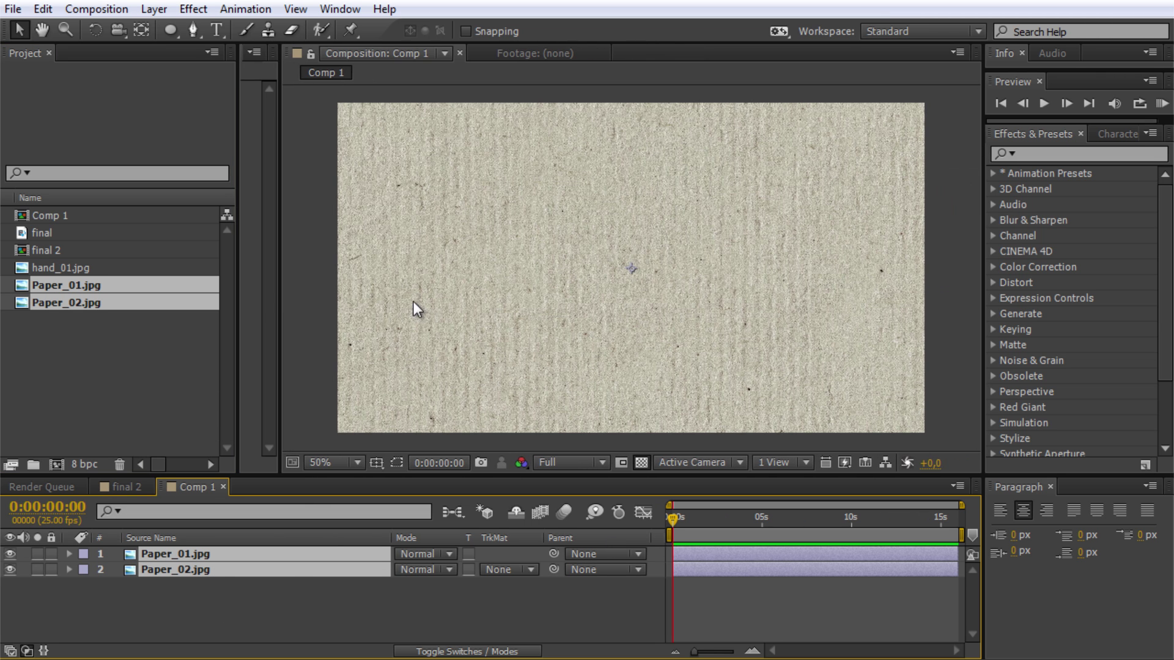
# Hide the Paper_01.jpg layer to reveal Paper_02.jpg beneath it
pyautogui.scroll(2, 662, 406)
pyautogui.click(101, 565)
pyautogui.click(233, 600)
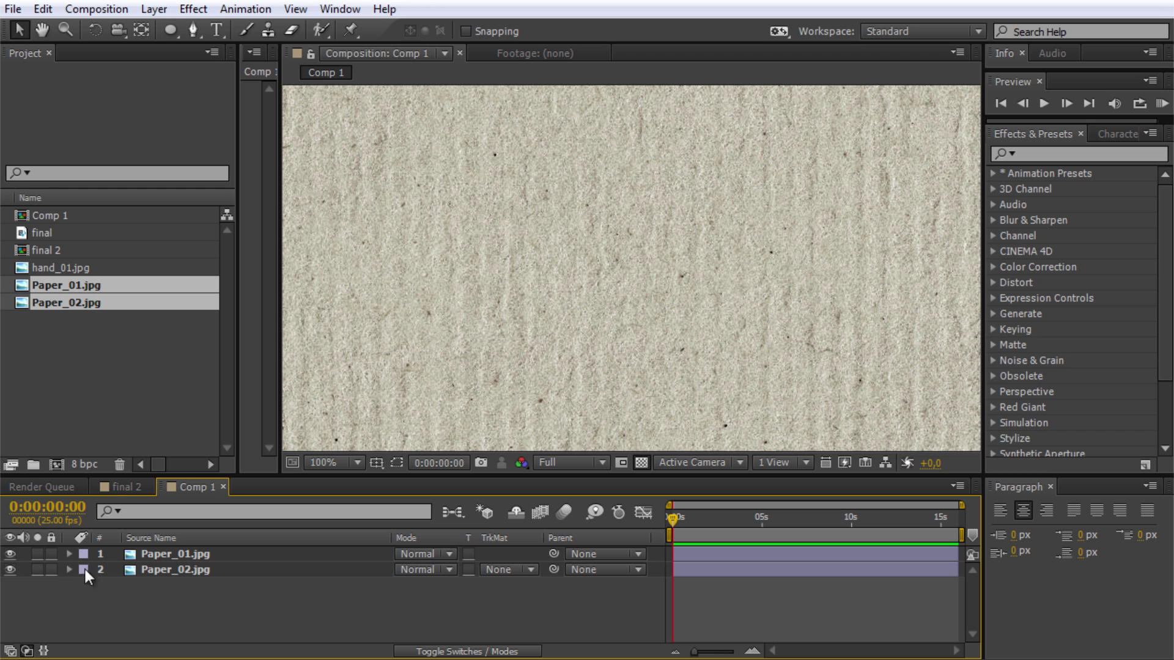
pyautogui.click(10, 554)
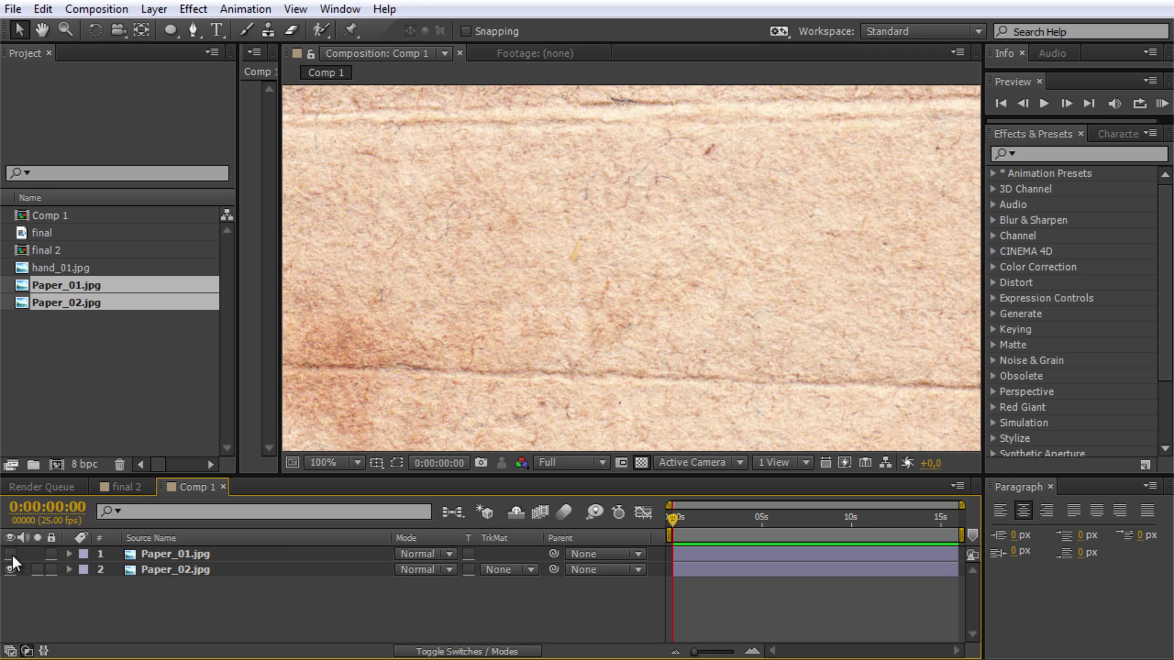
pyautogui.scroll(-2, 701, 281)
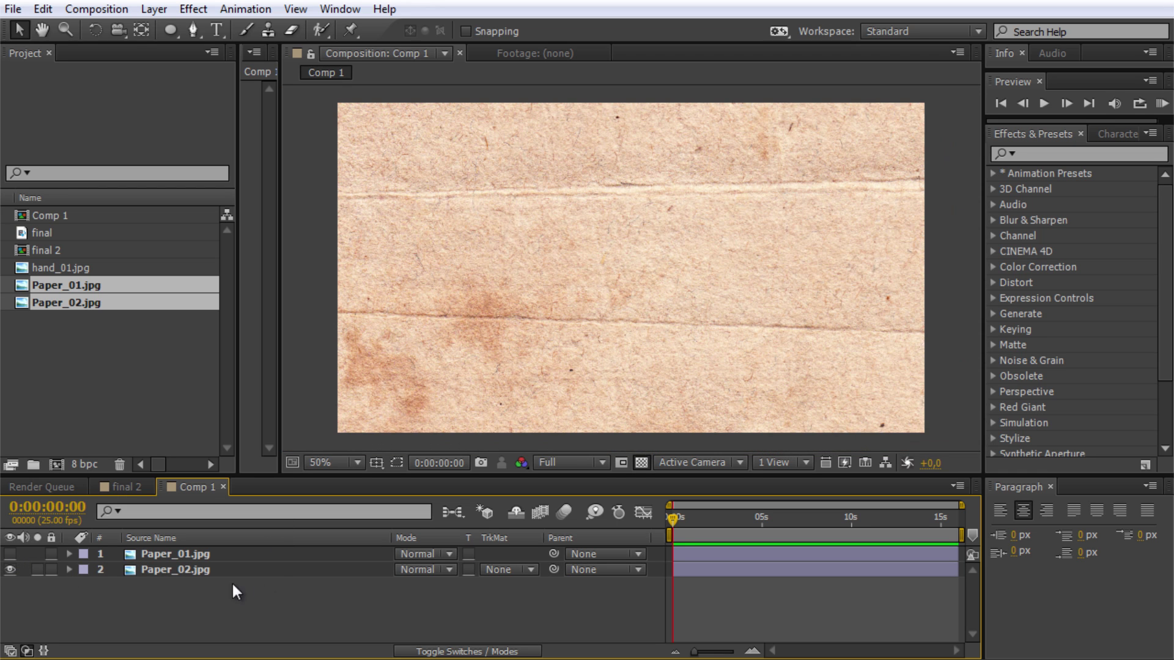
# Scale the Paper_02.jpg layer down proportionally to about 32.1% so that it just covers the composition frame
pyautogui.click(203, 570)
pyautogui.scroll(-2, 489, 275)
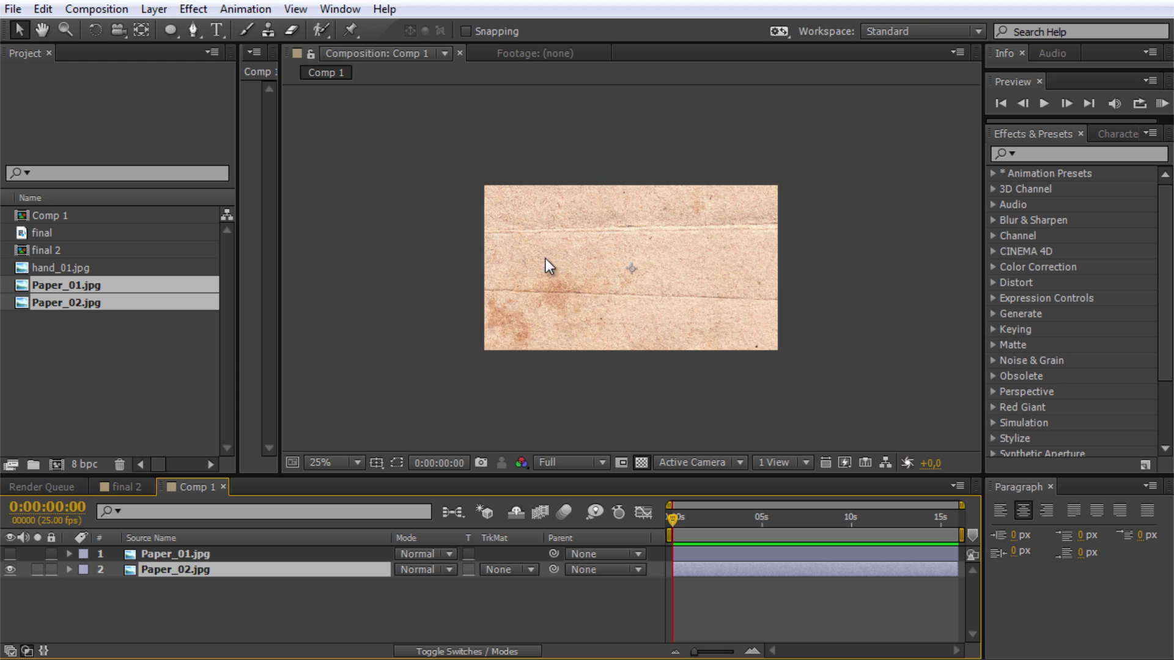
pyautogui.scroll(-2, 546, 258)
pyautogui.scroll(3, 653, 281)
pyautogui.scroll(-3, 653, 280)
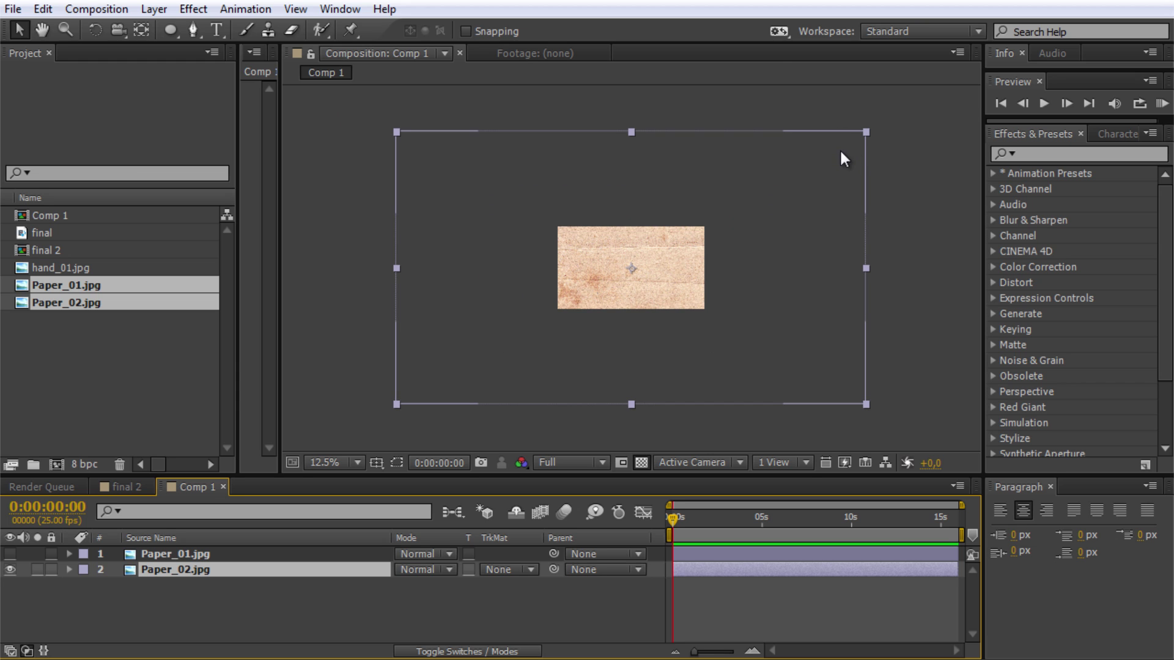
pyautogui.press('s')
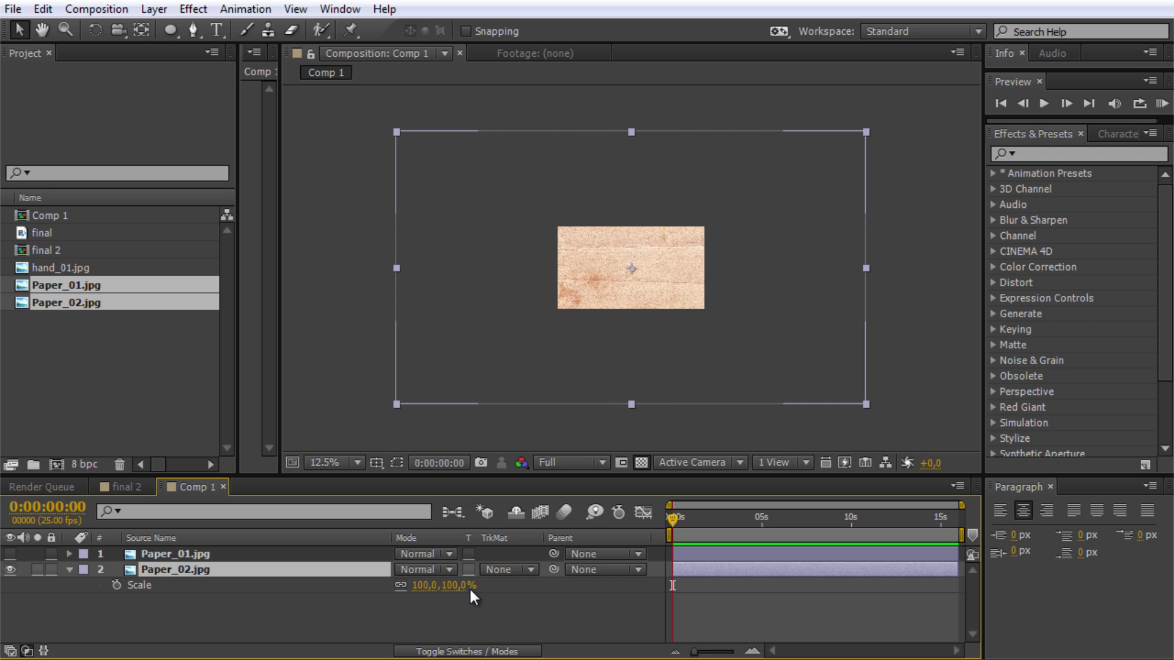
pyautogui.moveTo(468, 588); pyautogui.dragTo(422, 596)
pyautogui.moveTo(735, 208); pyautogui.dragTo(789, 188)
pyautogui.moveTo(631, 186); pyautogui.dragTo(633, 154)
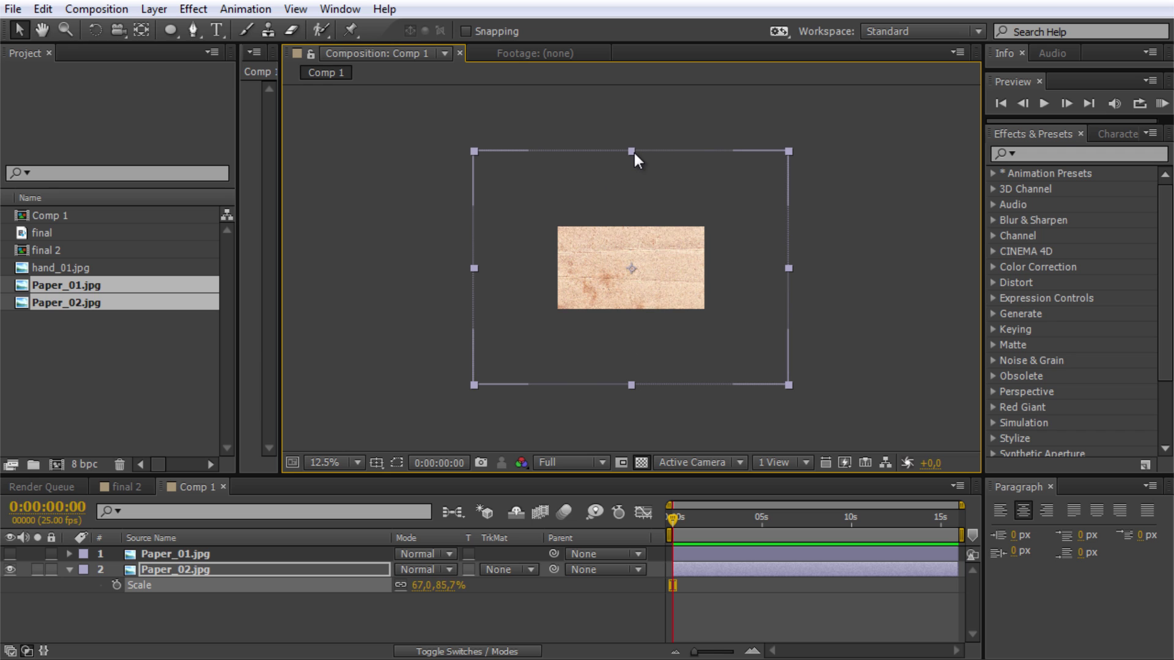
pyautogui.moveTo(790, 153); pyautogui.dragTo(708, 216)
# Inspect the texture and creases of the scaled Paper_02.jpg layer up close
pyautogui.press('.')
pyautogui.press('.')
pyautogui.press('.')
pyautogui.press('.')
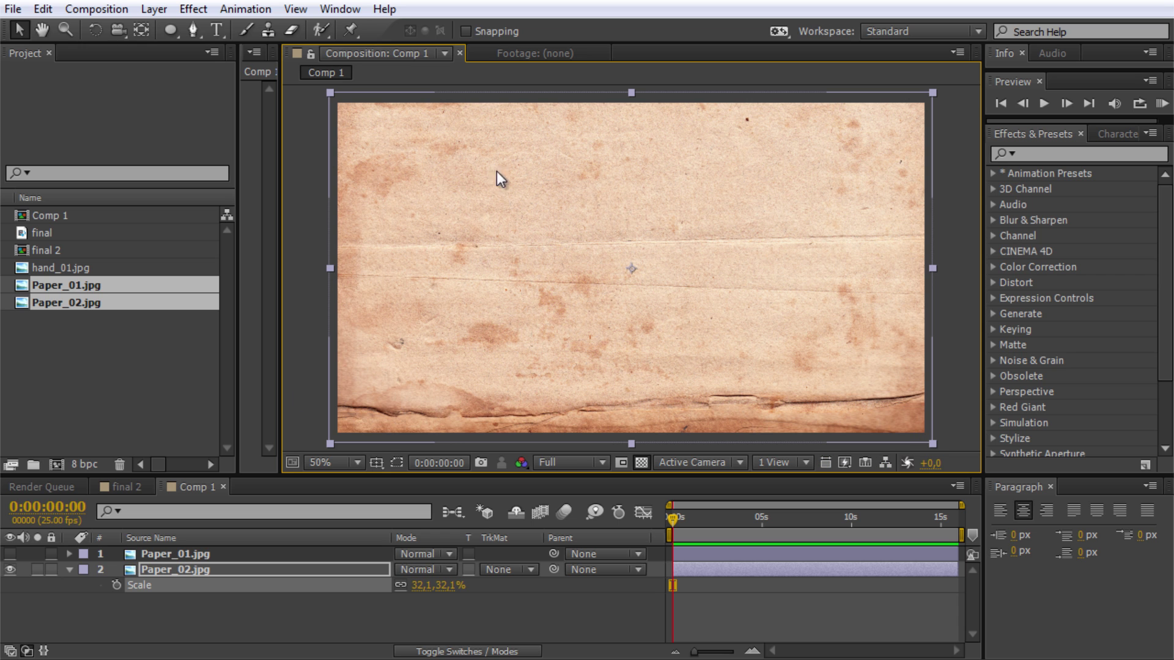
pyautogui.press('.')
pyautogui.press('.')
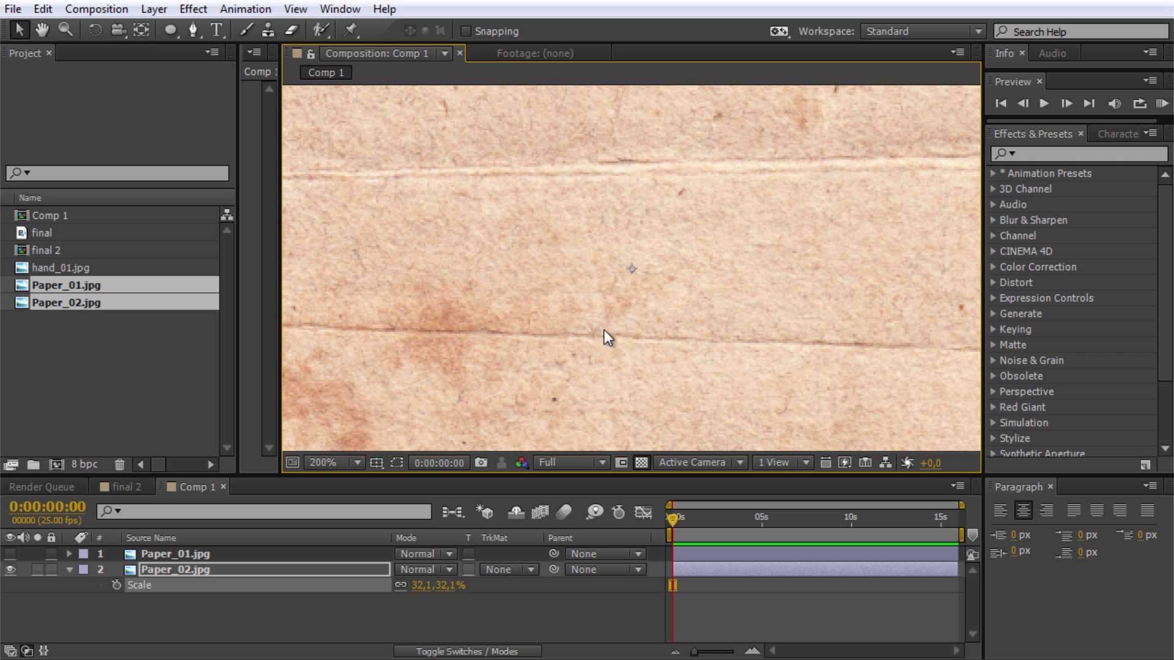
pyautogui.moveTo(558, 228); pyautogui.dragTo(645, 349)
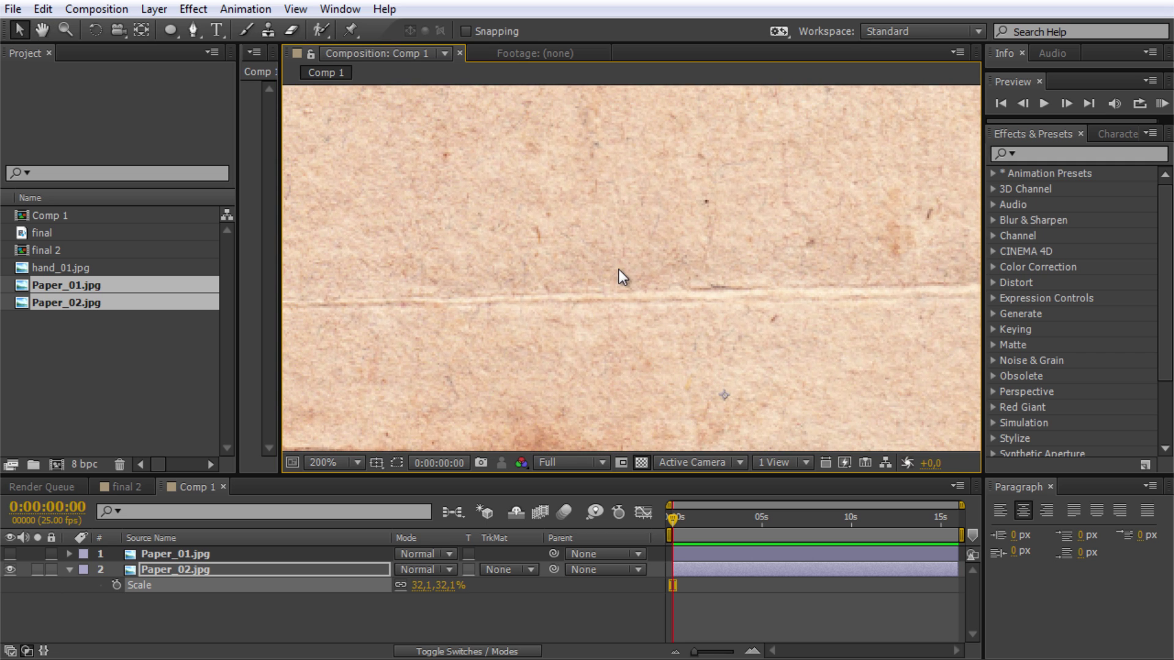
pyautogui.press(',')
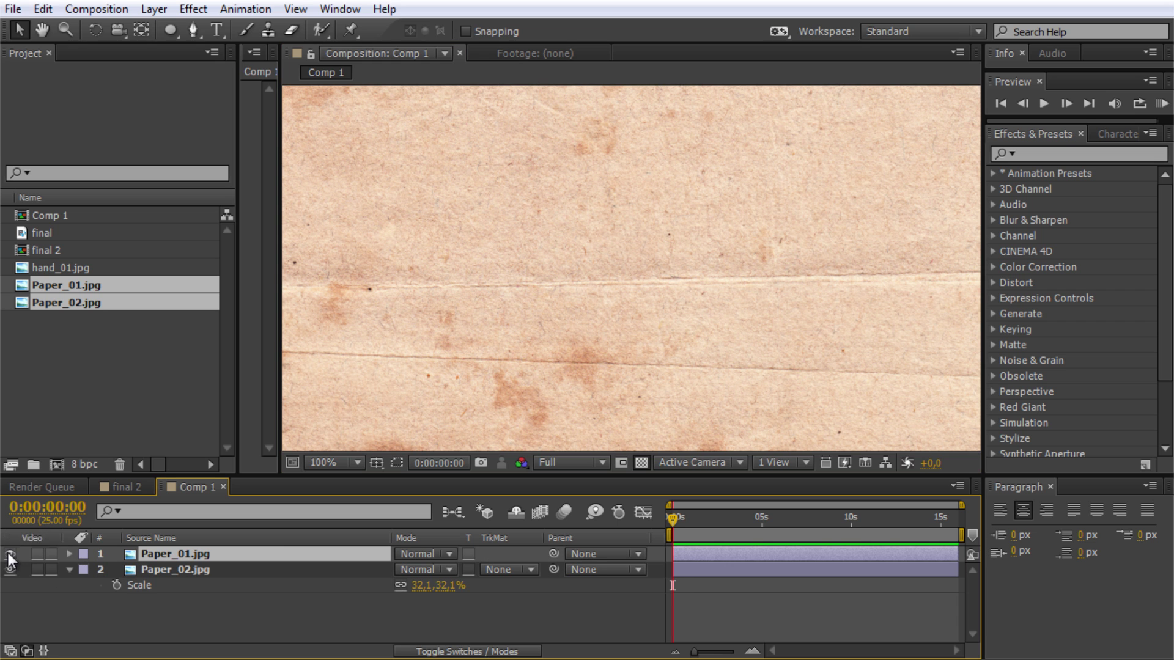
# Make the Paper_01.jpg layer visible again and set the Paper_02.jpg layer's scale to 32%
pyautogui.click(10, 553)
pyautogui.press(',')
pyautogui.click(197, 569)
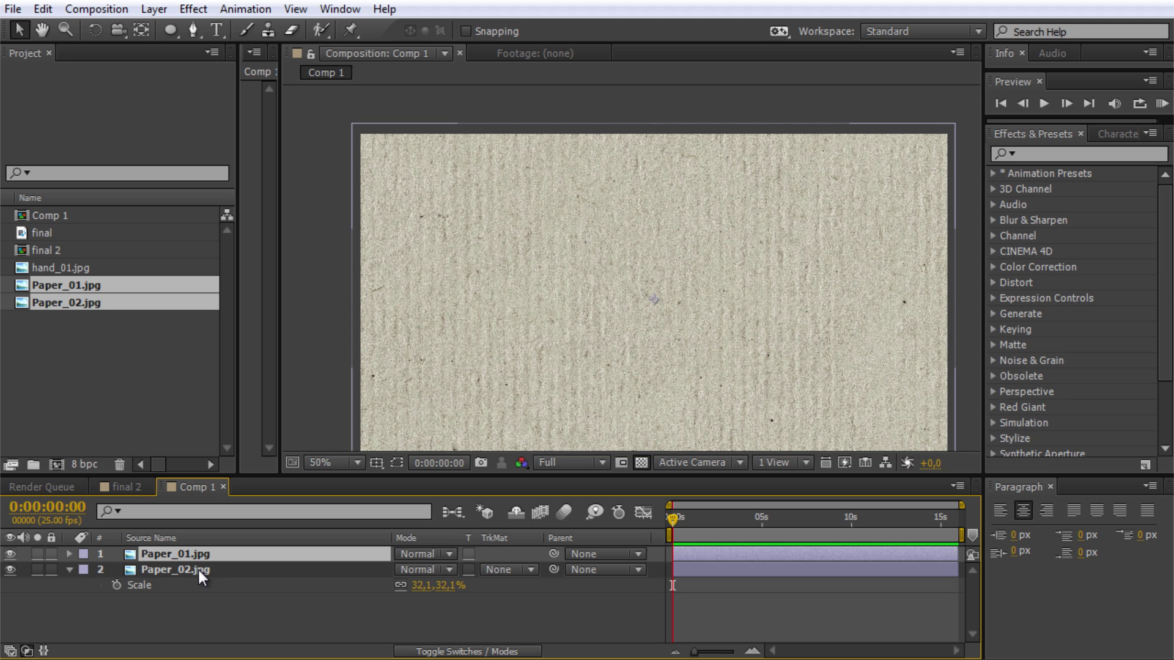
pyautogui.click(441, 587)
pyautogui.write('32')
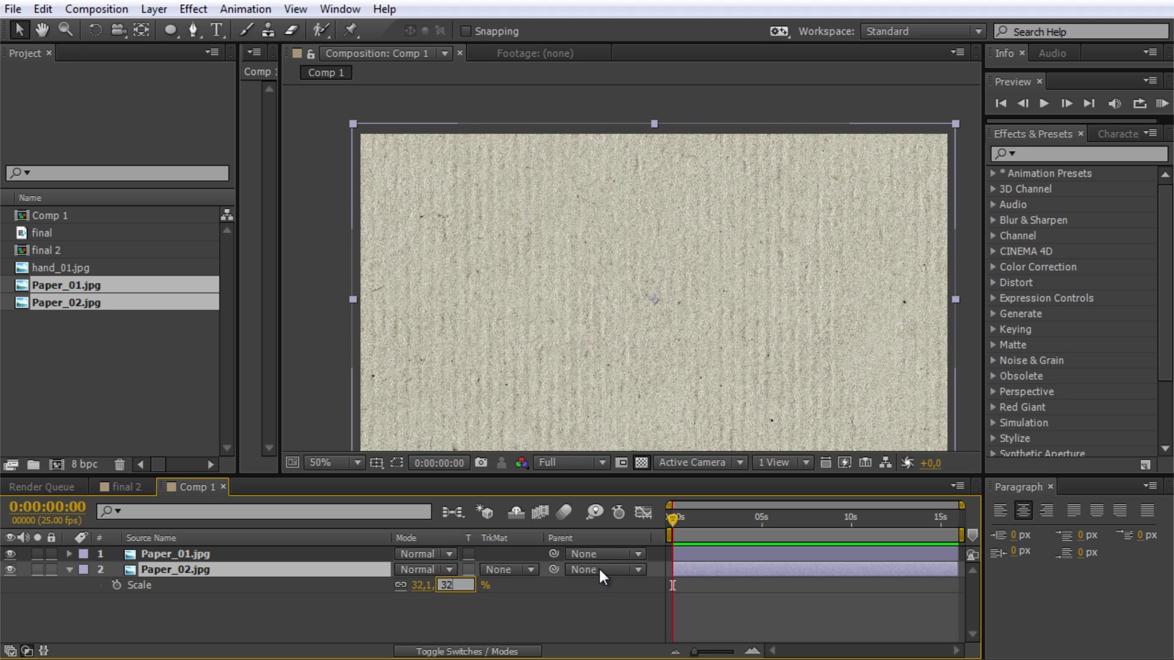
pyautogui.click(525, 609)
pyautogui.click(146, 589)
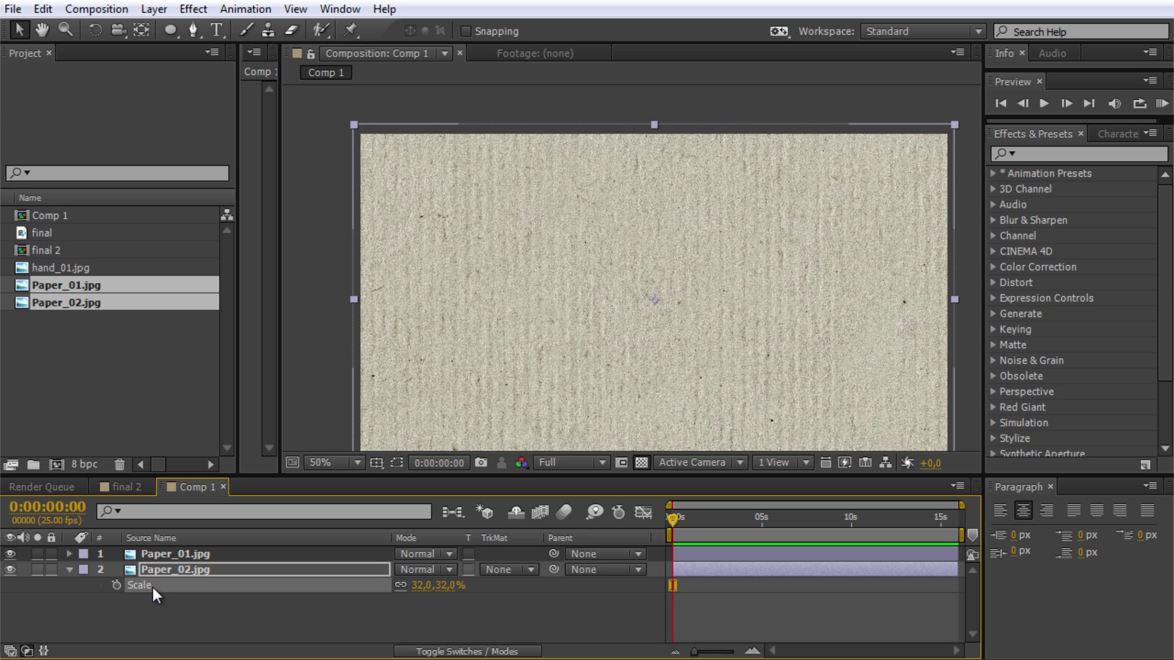
# Copy the 32% scale value of the Paper_02.jpg layer and paste it onto the Paper_01.jpg layer
pyautogui.click(43, 11)
pyautogui.click(101, 116)
pyautogui.click(180, 554)
pyautogui.hotkey('ctrl', 'v')
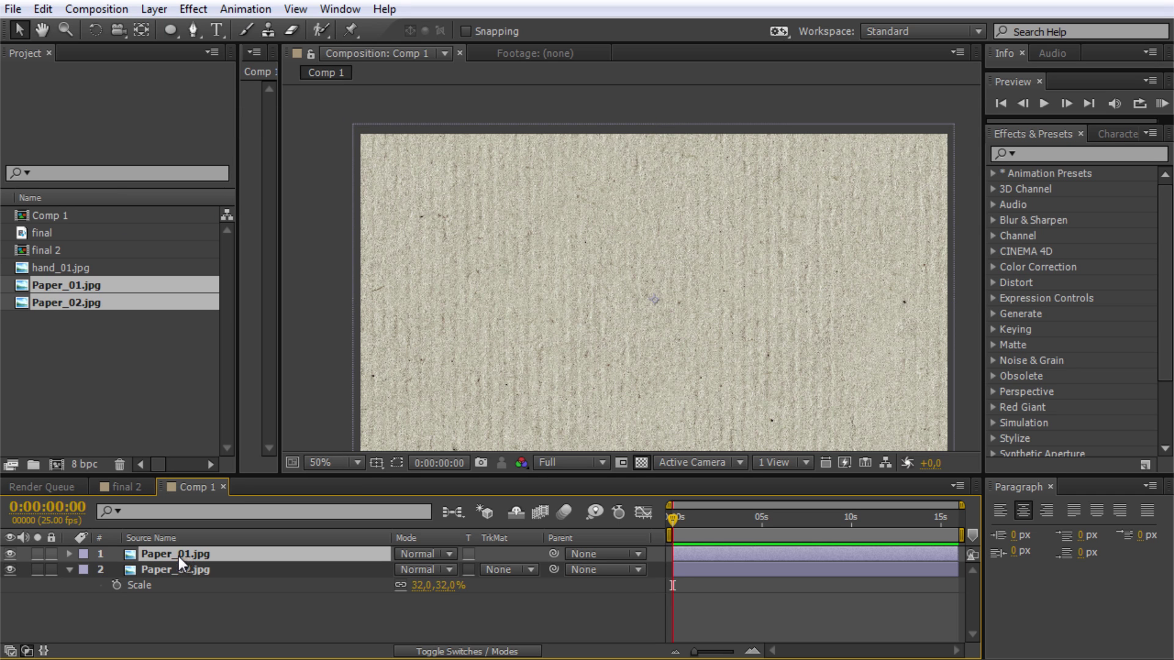
pyautogui.click(43, 10)
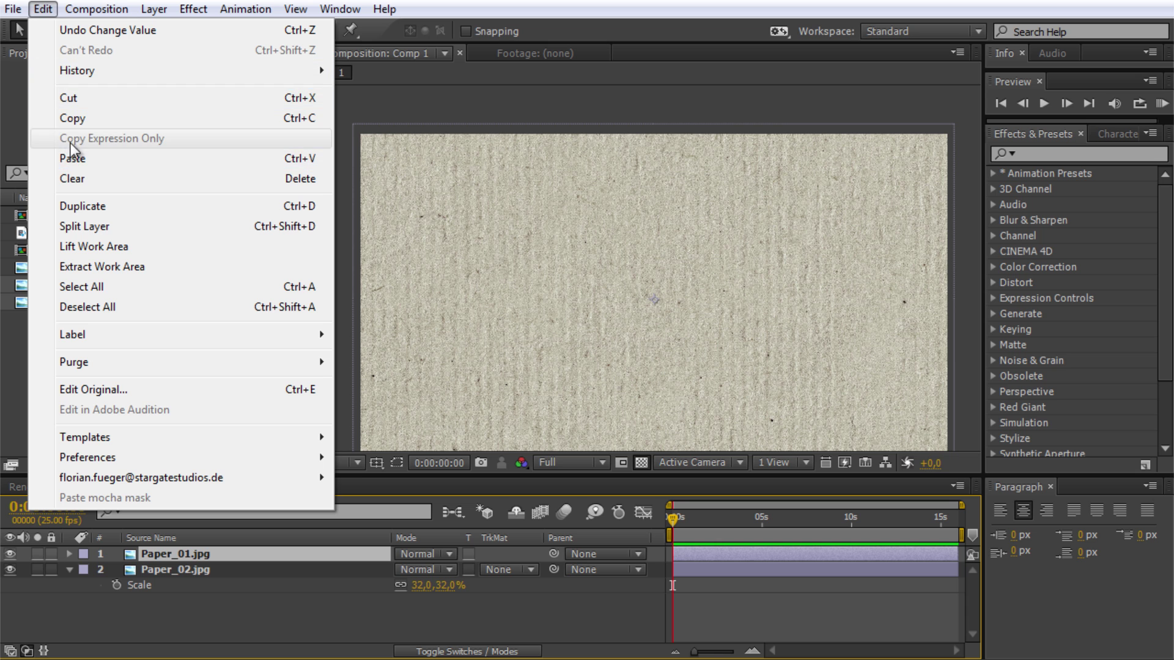
pyautogui.click(86, 157)
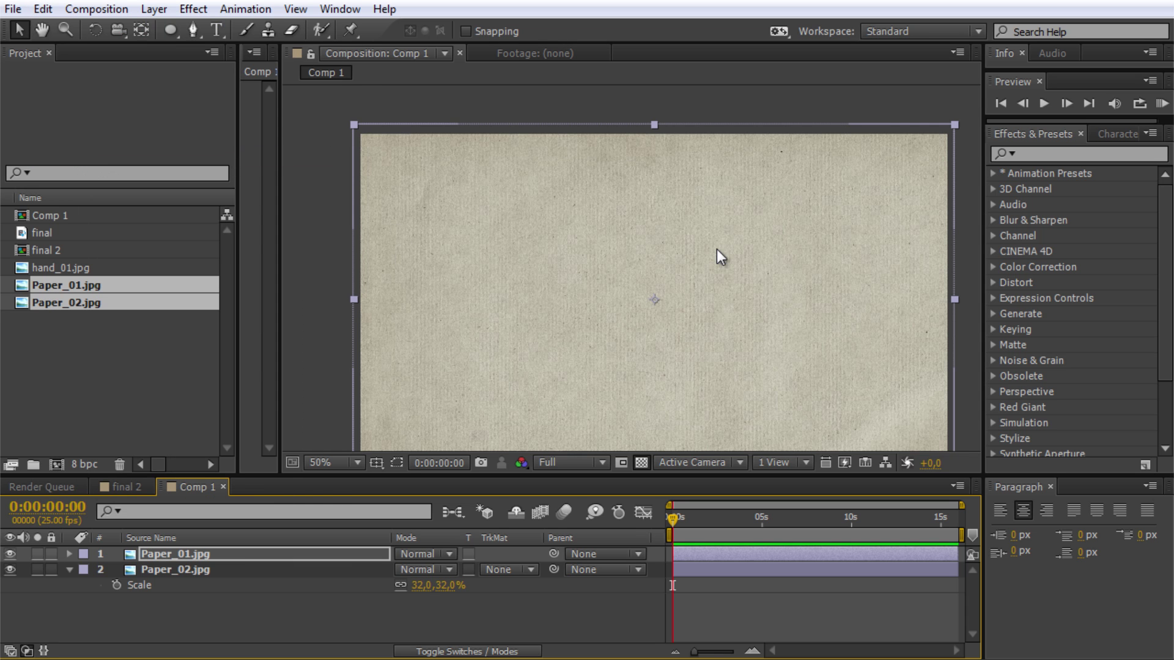
# Set the blending mode of the Paper_01.jpg layer to Overlay
pyautogui.scroll(4, 710, 293)
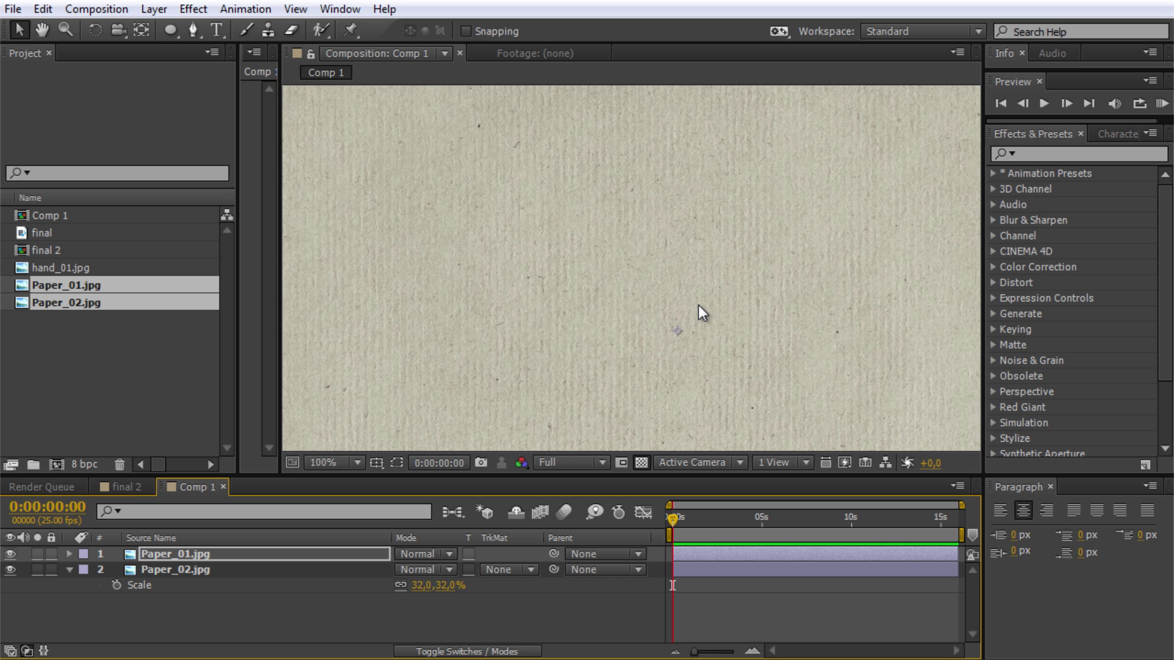
pyautogui.scroll(-4, 698, 306)
pyautogui.scroll(2, 675, 332)
pyautogui.click(420, 607)
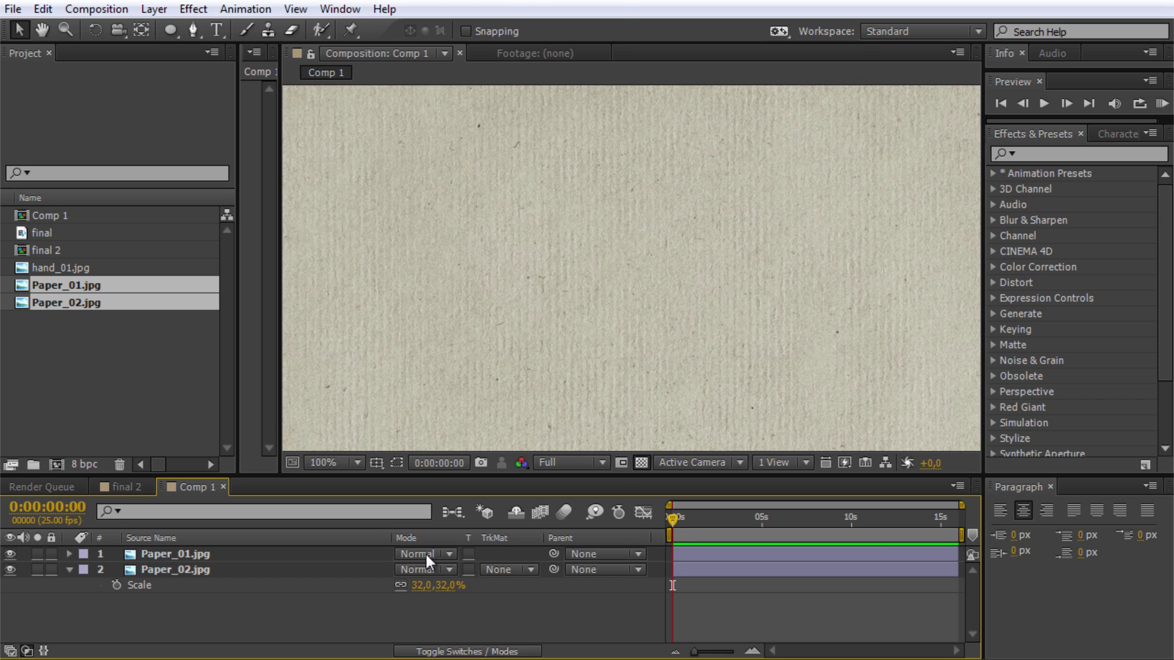
pyautogui.click(427, 555)
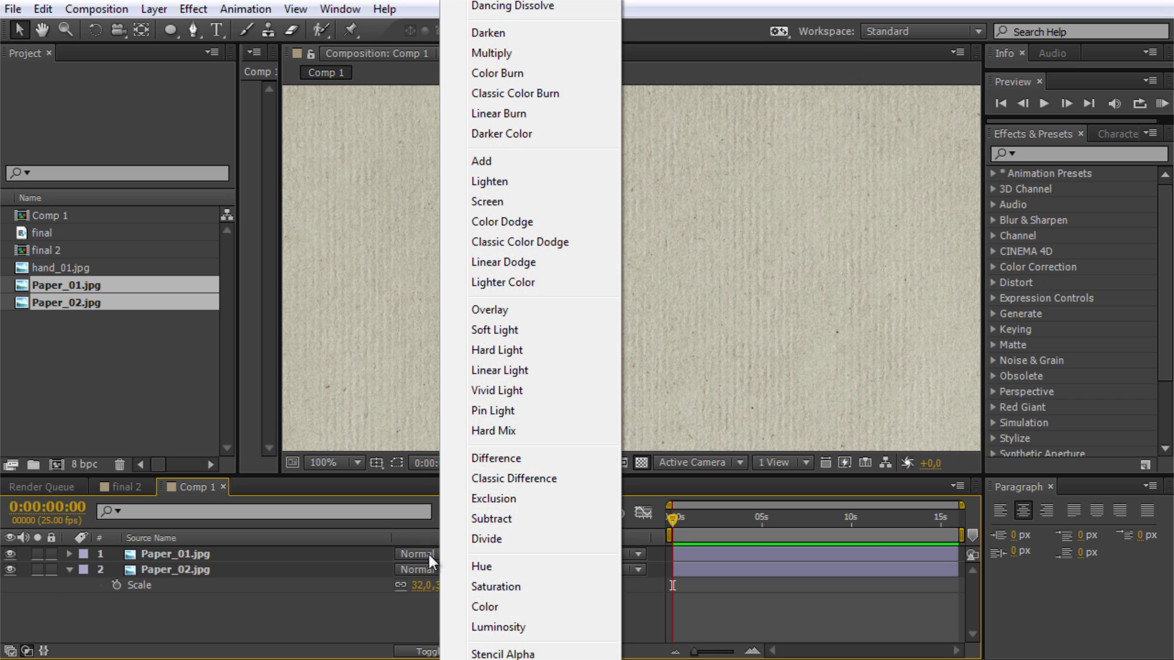
pyautogui.click(529, 310)
# Examine the blended paper texture across the whole frame and its creases and stains up close
pyautogui.scroll(-2, 568, 254)
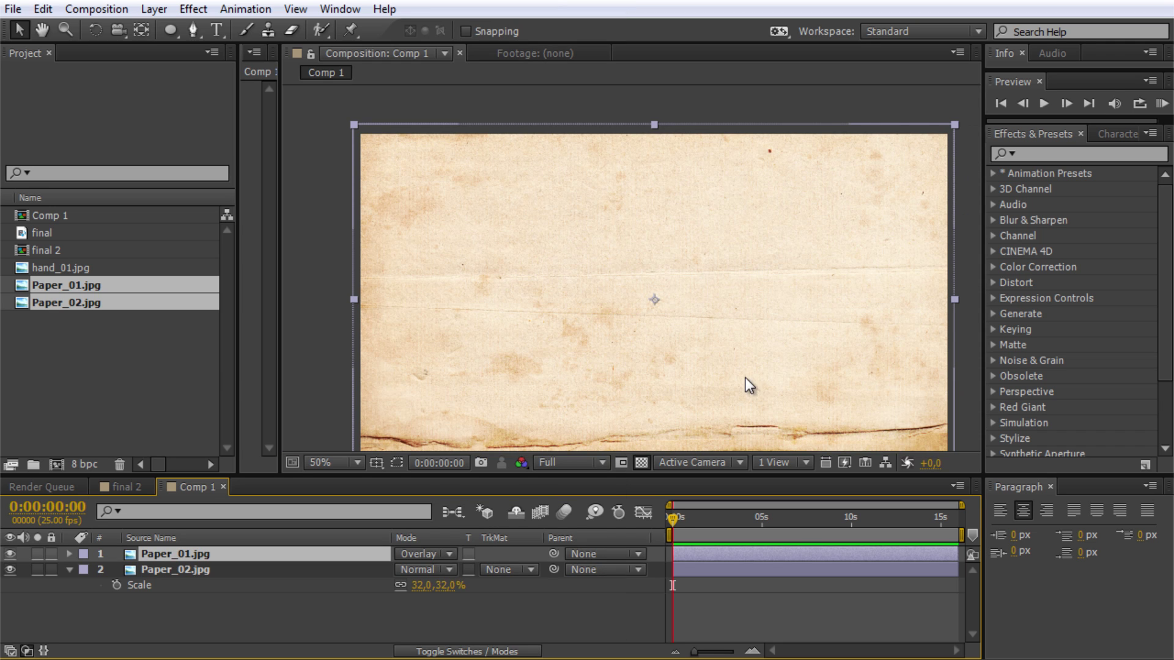
pyautogui.moveTo(745, 375); pyautogui.dragTo(725, 340)
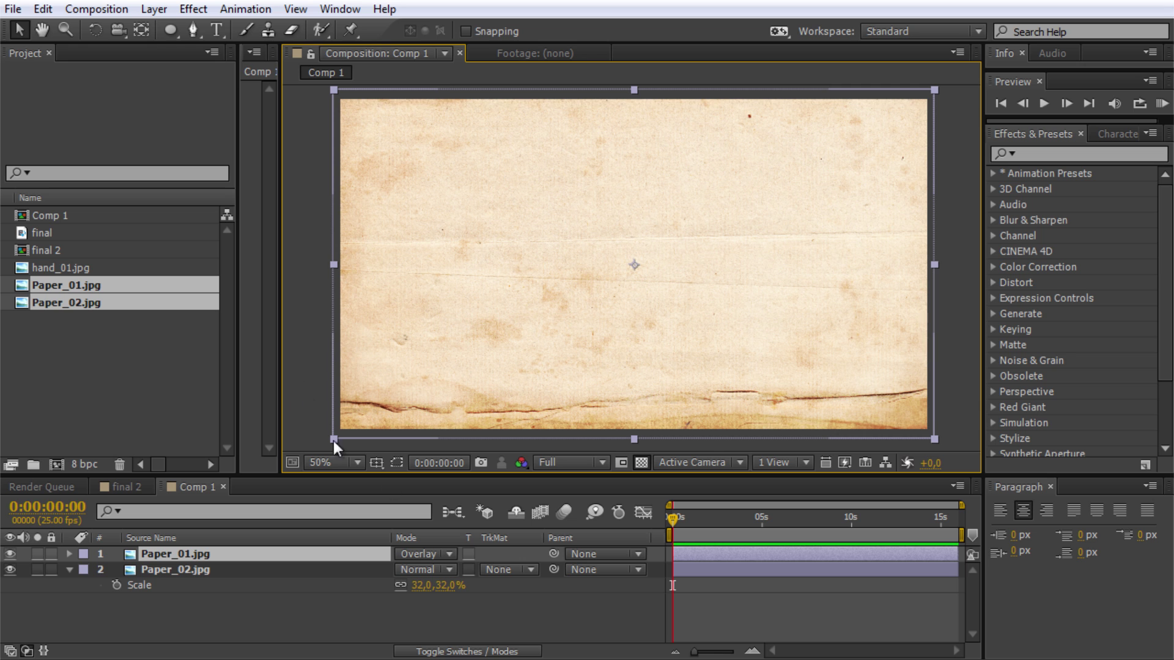
pyautogui.scroll(2, 634, 270)
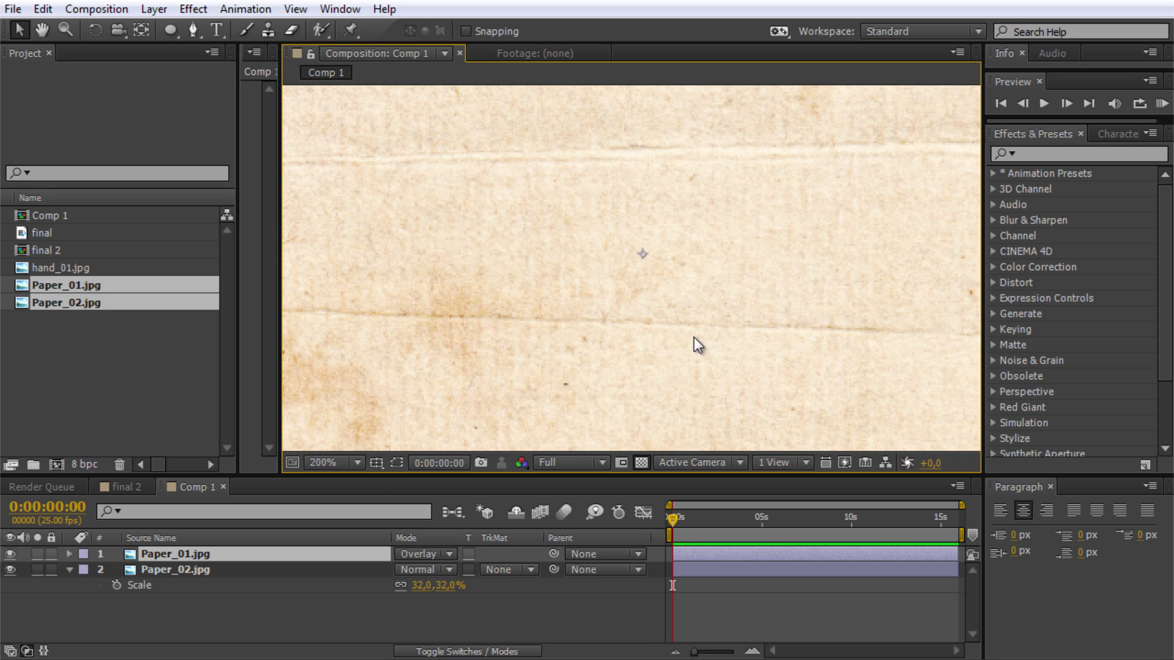
pyautogui.click(358, 611)
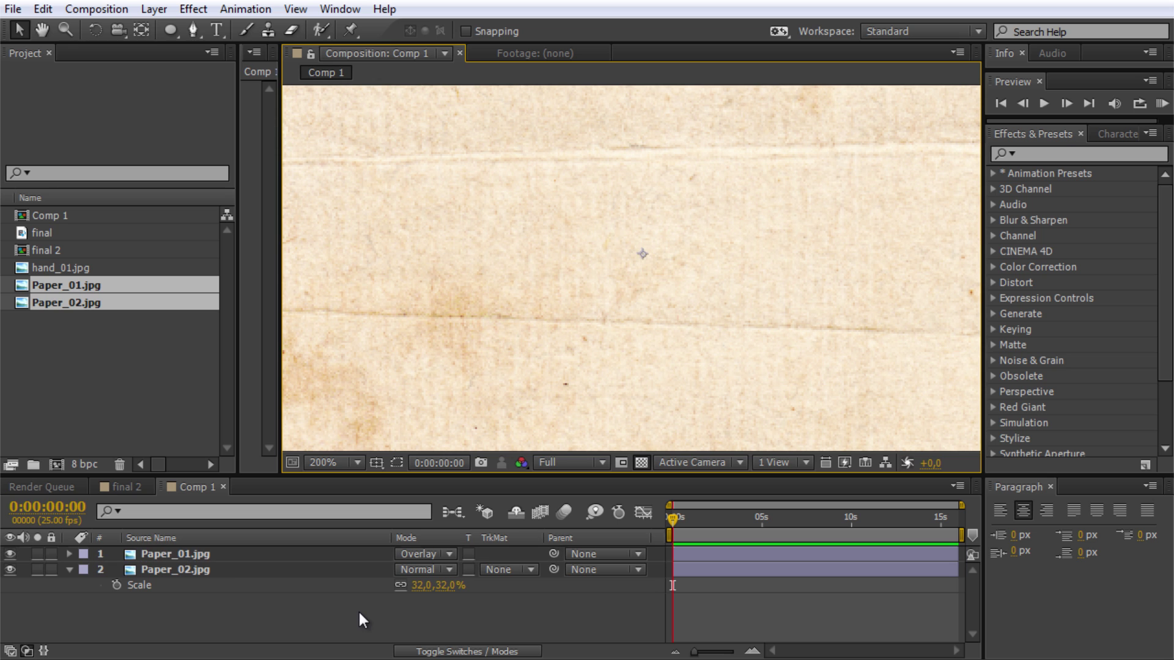
pyautogui.click(243, 571)
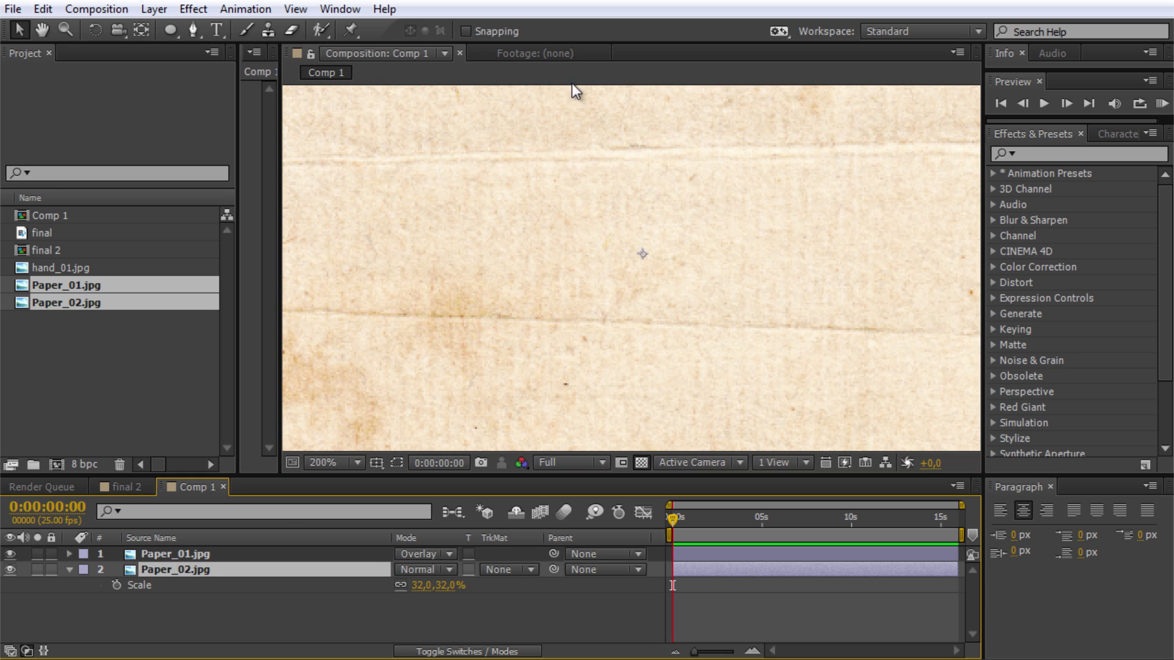
pyautogui.scroll(-1, 511, 328)
pyautogui.scroll(-1, 676, 273)
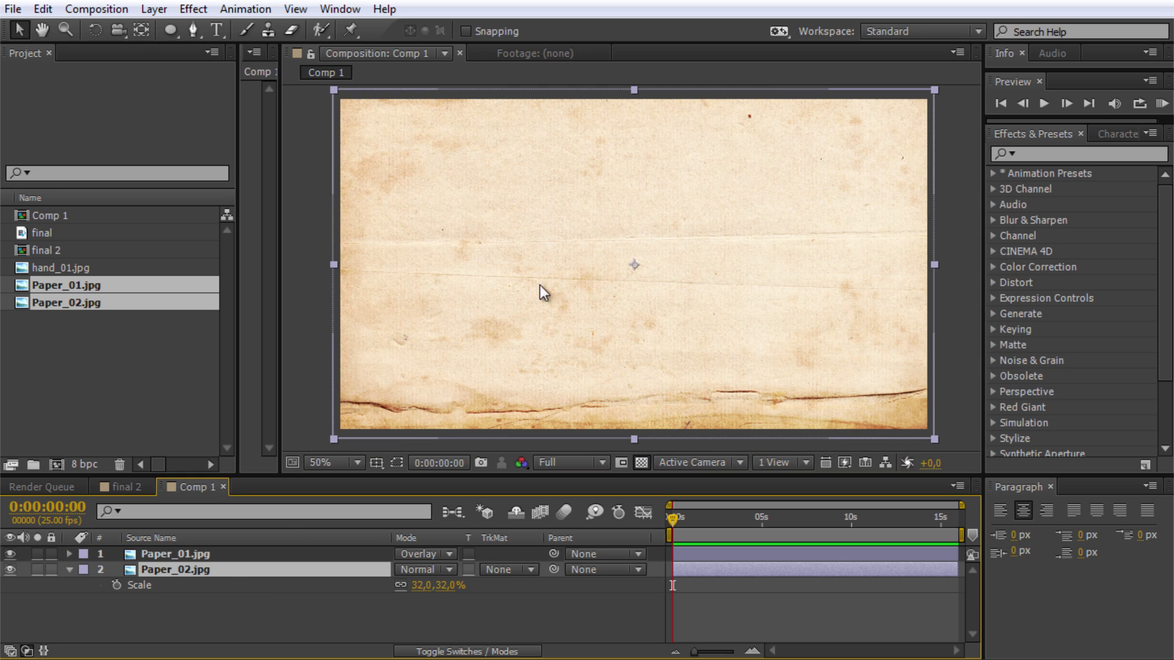
pyautogui.click(190, 557)
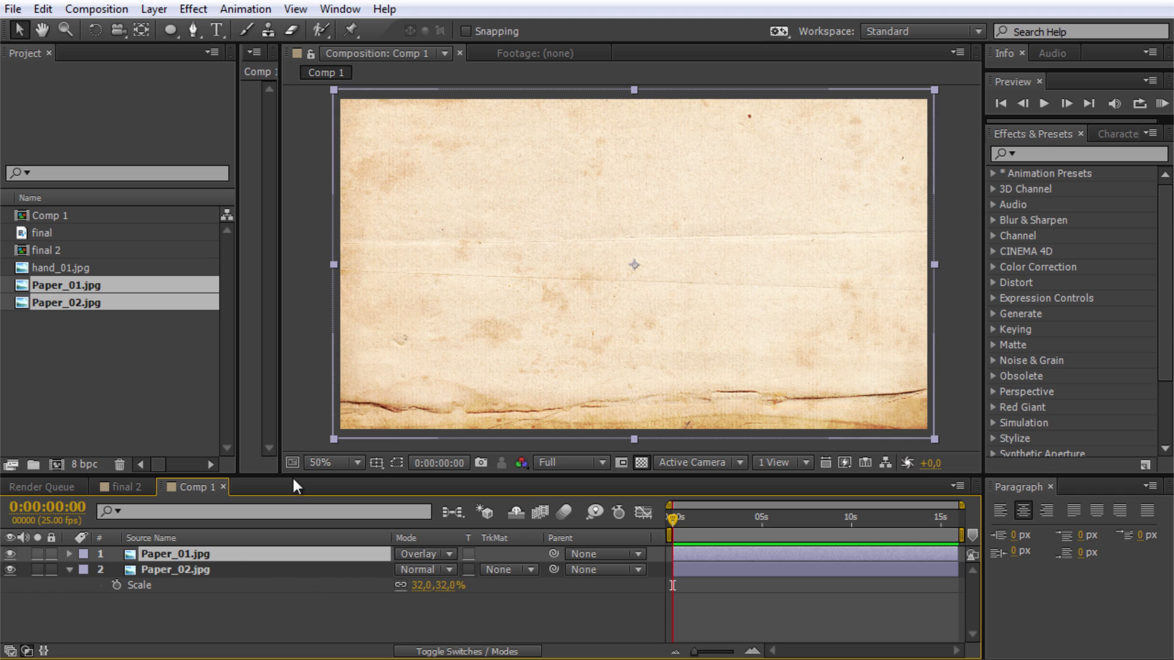
pyautogui.click(178, 608)
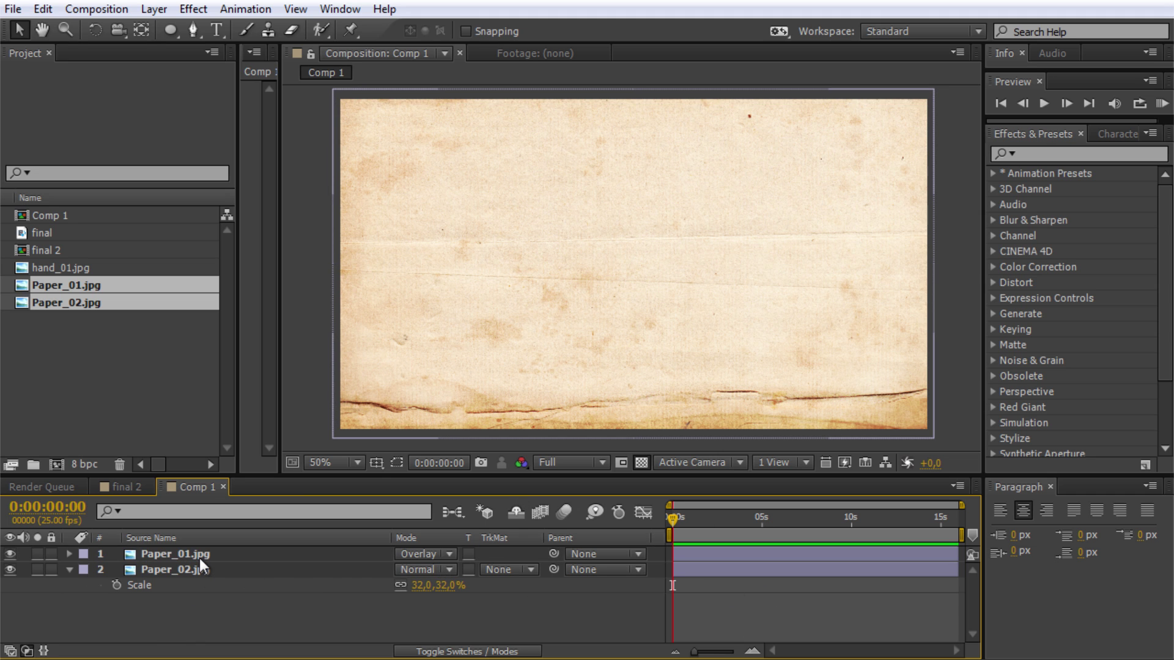
# Lower the opacity of the Paper_01.jpg layer to 80%
pyautogui.click(199, 559)
pyautogui.press('t')
pyautogui.moveTo(409, 569)
pyautogui.mouseDown()
pyautogui.moveTo(391, 569)
pyautogui.moveTo(410, 569)
pyautogui.mouseUp()
pyautogui.moveTo(524, 600); pyautogui.dragTo(411, 591)
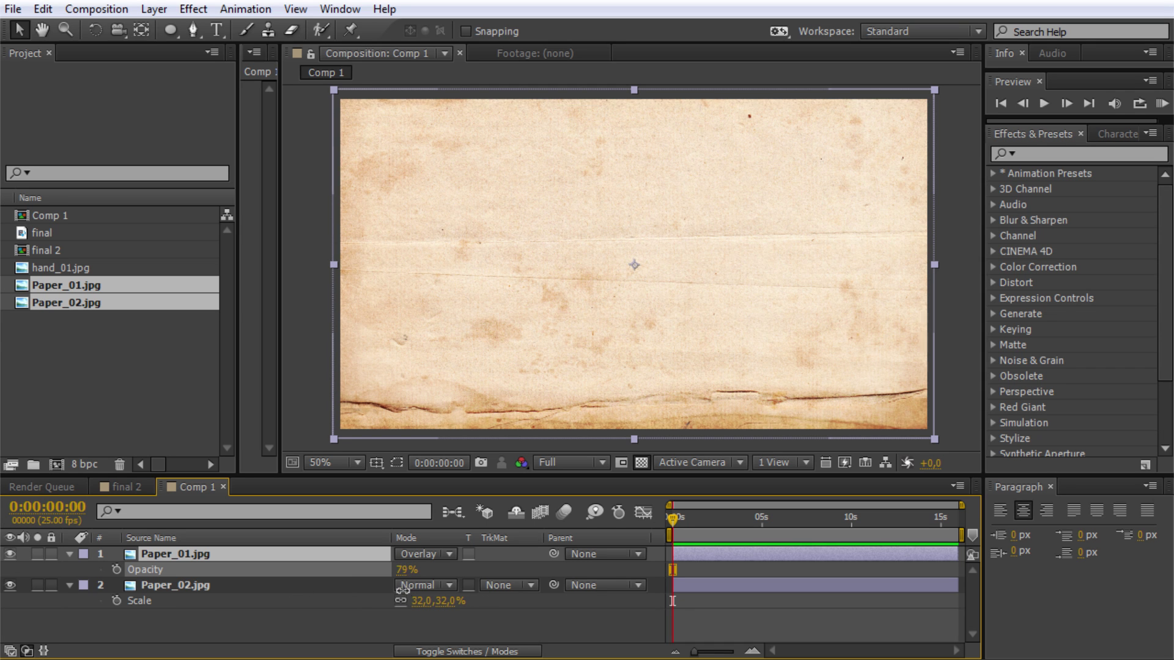
pyautogui.click(407, 570)
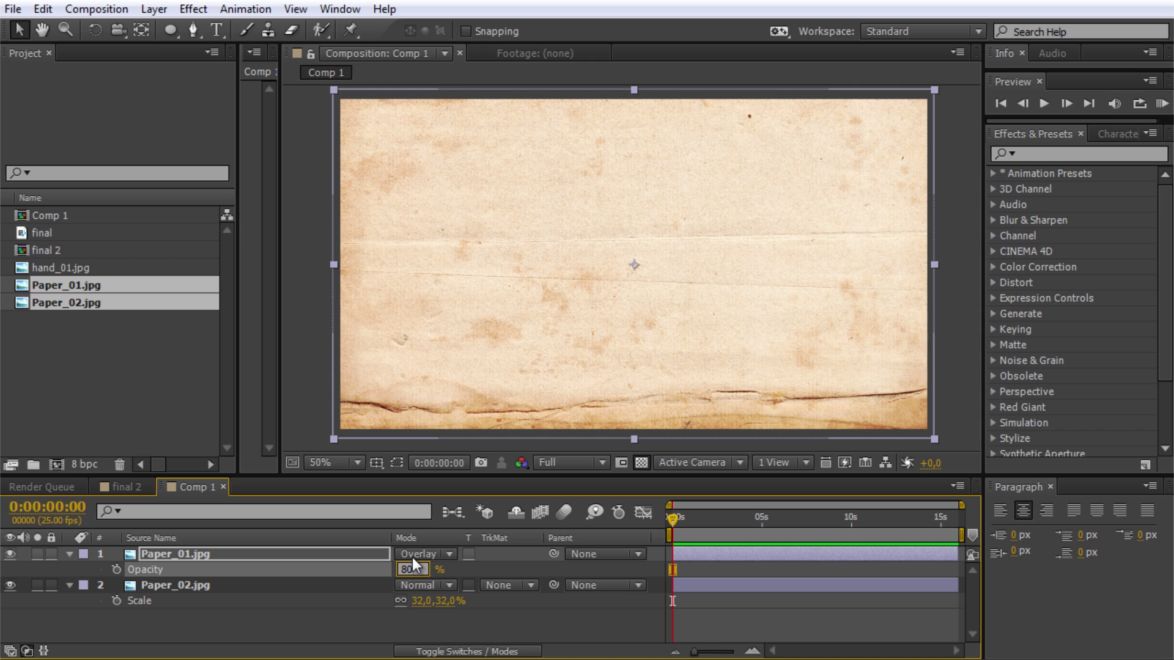
pyautogui.write('80')
pyautogui.click(519, 622)
pyautogui.scroll(2, 655, 300)
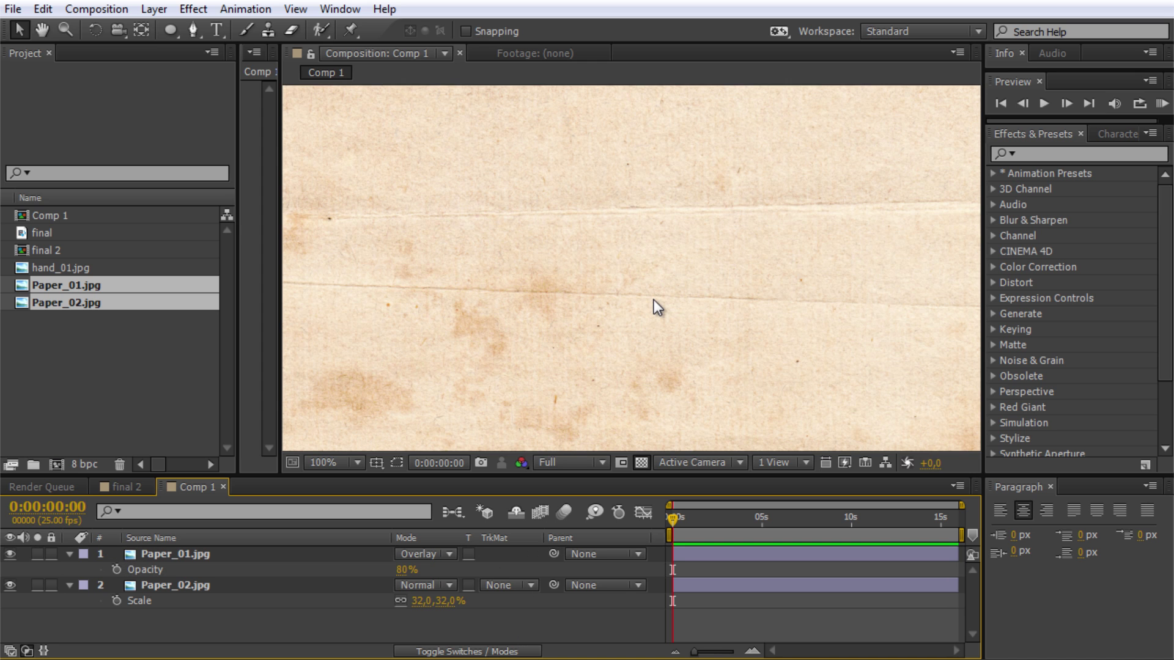
# Collapse the displayed properties of both paper layers with the whole composition in view
pyautogui.scroll(-2, 654, 238)
pyautogui.click(68, 555)
pyautogui.click(71, 570)
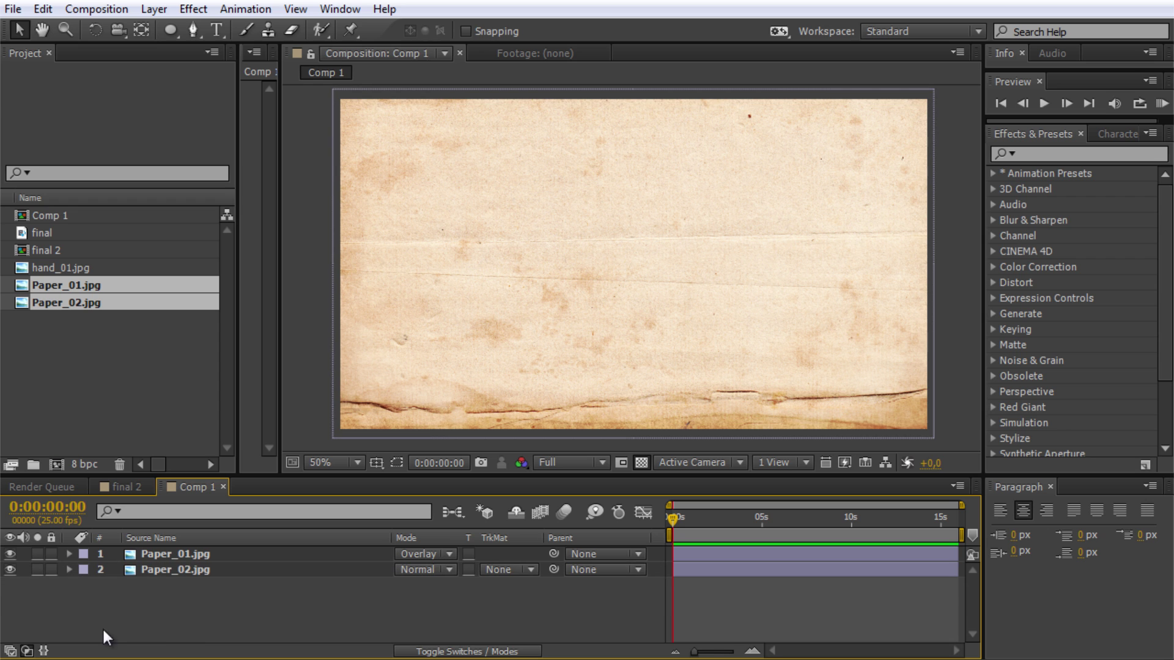
pyautogui.click(186, 556)
pyautogui.keyDown('shift'); pyautogui.click(185, 571); pyautogui.keyUp('shift')
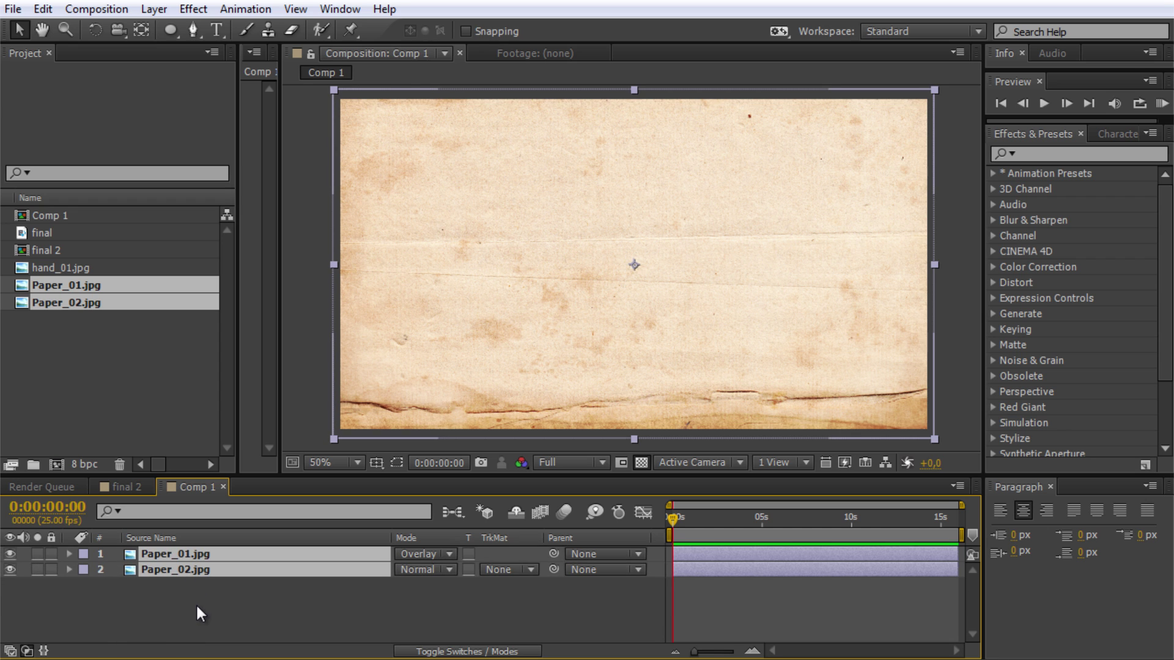
pyautogui.click(155, 10)
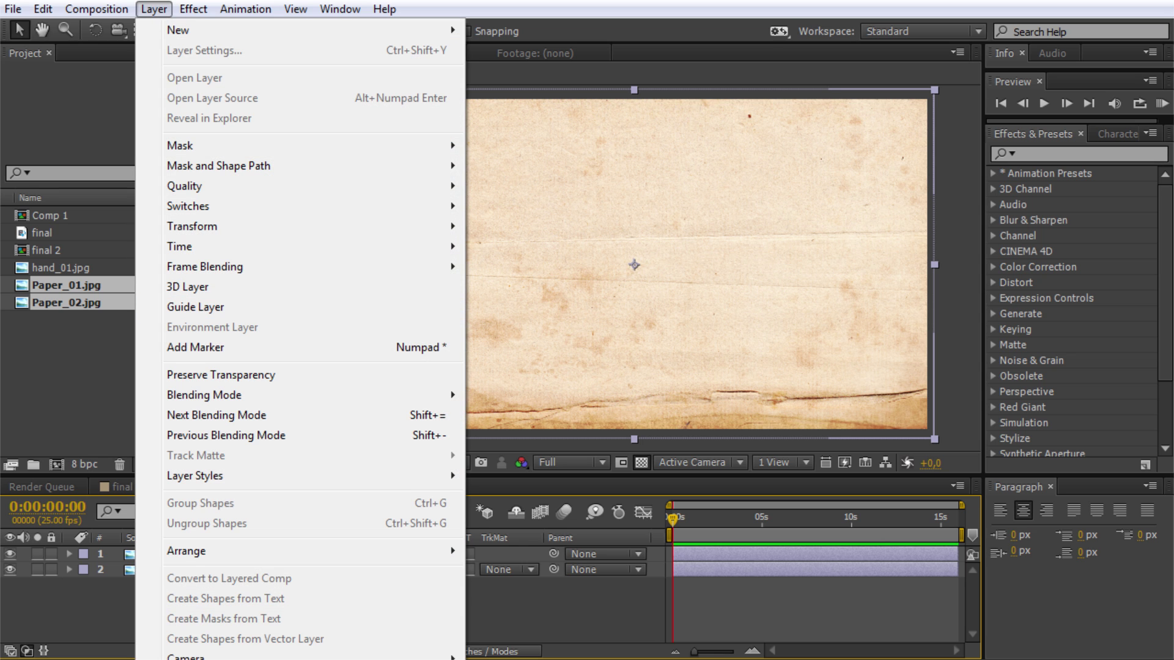
pyautogui.click(87, 633)
# Pre-compose the Paper_01.jpg and Paper_02.jpg layers together into a new composition named BG, moving all attributes into it
pyautogui.click(204, 555)
pyautogui.click(200, 572)
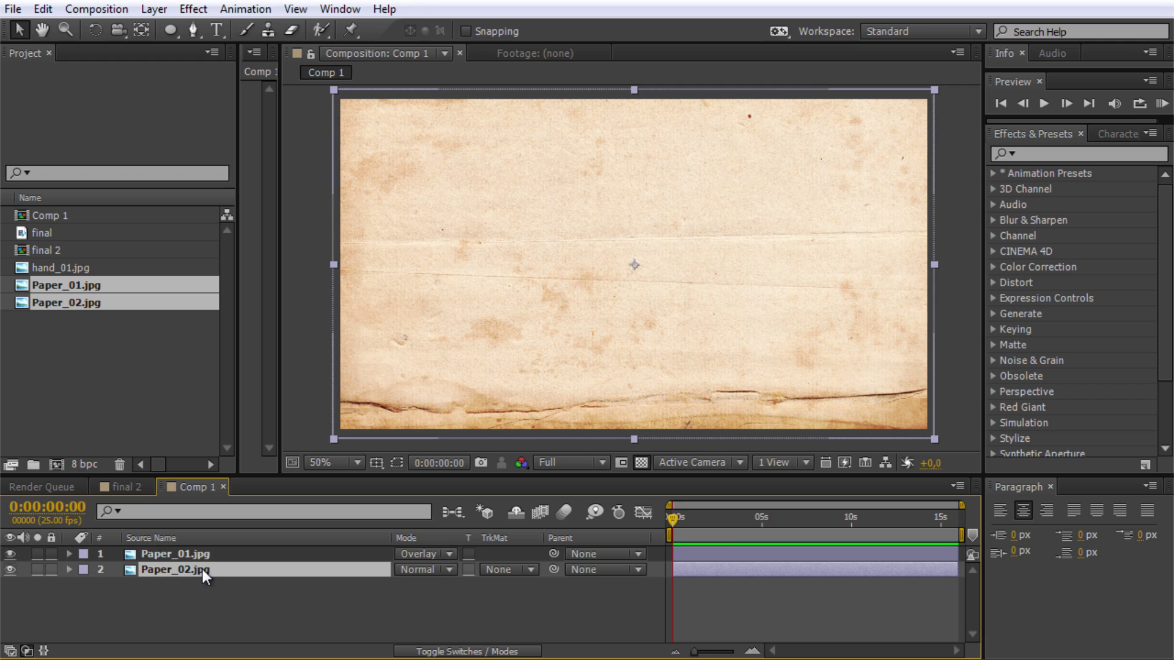
pyautogui.keyDown('ctrl'); pyautogui.click(204, 556); pyautogui.keyUp('ctrl')
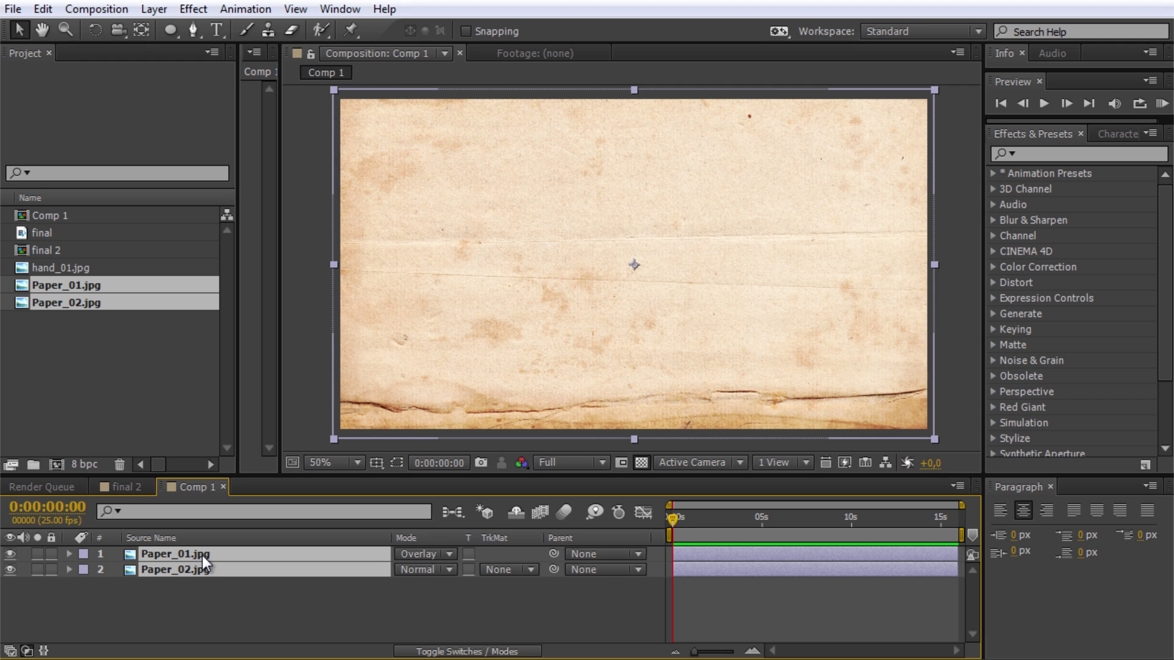
pyautogui.hotkey('ctrl', 'shift', 'c')
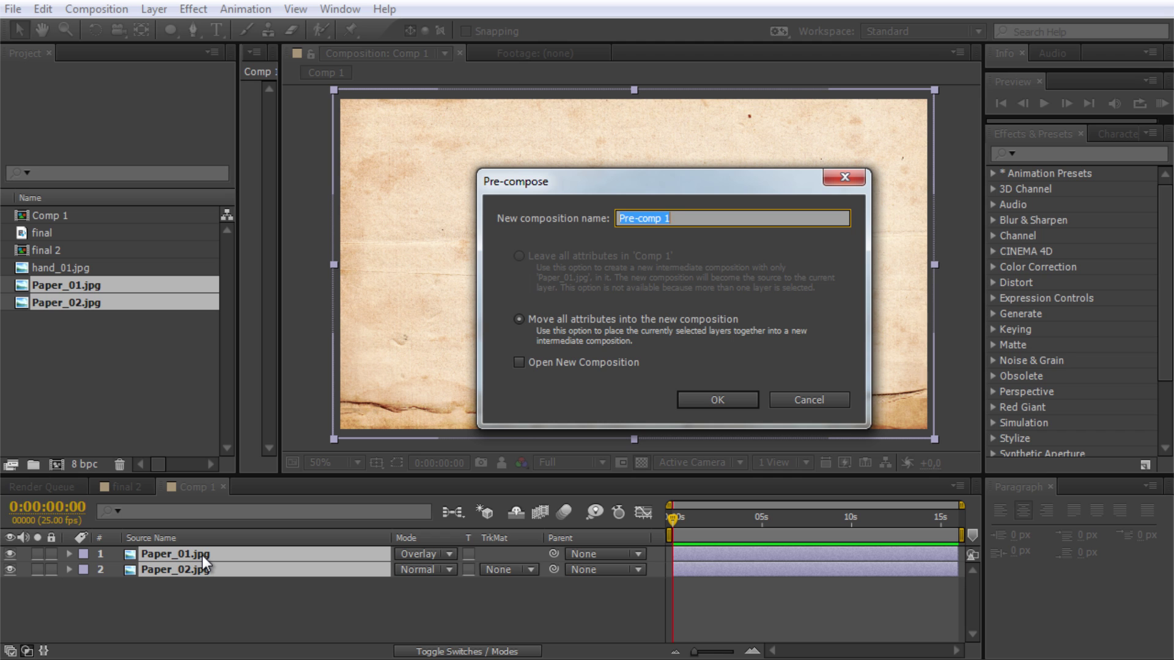
pyautogui.write('BG')
pyautogui.click(700, 398)
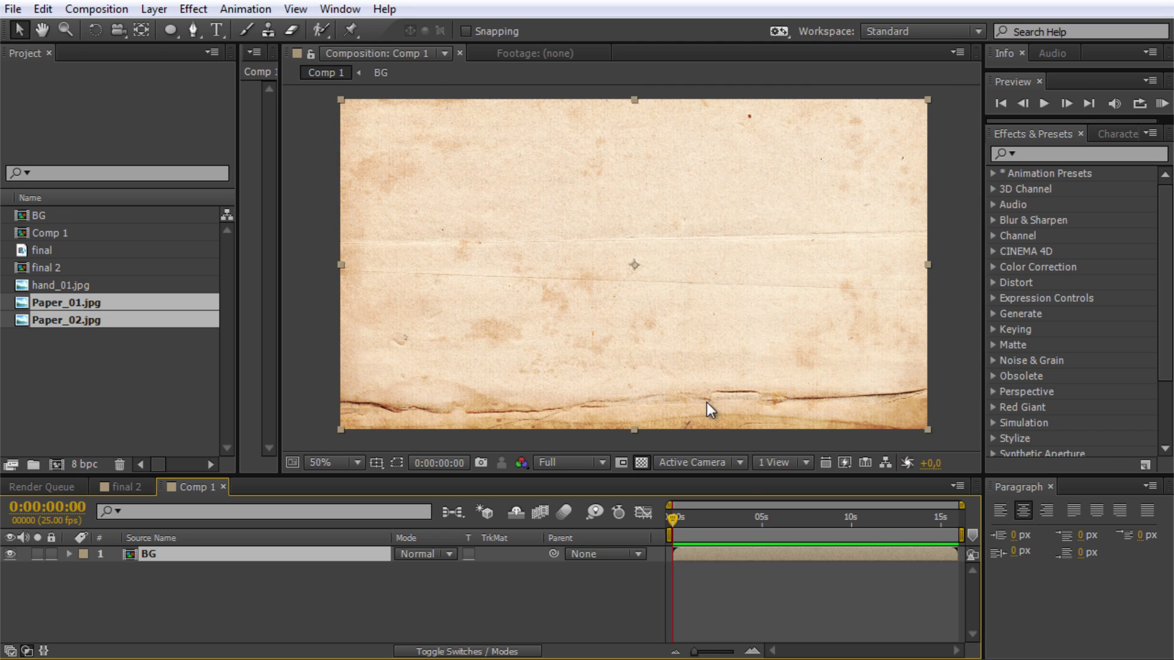
pyautogui.click(563, 594)
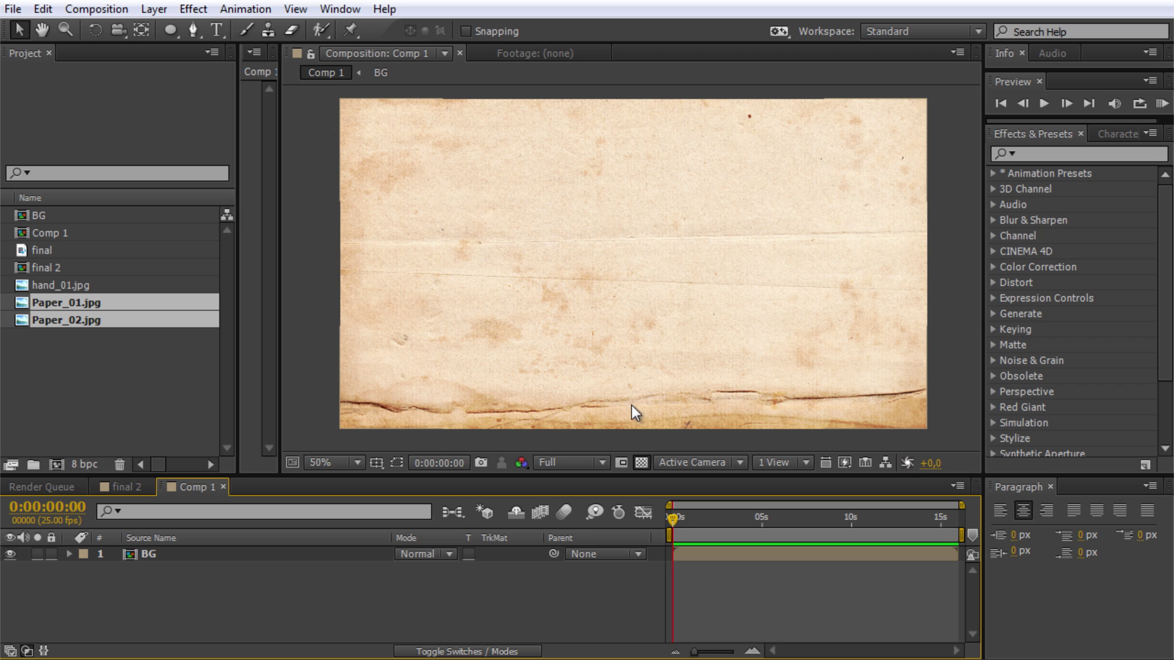
# Create a text layer reading "io" near the middle of the paper background
pyautogui.click(215, 28)
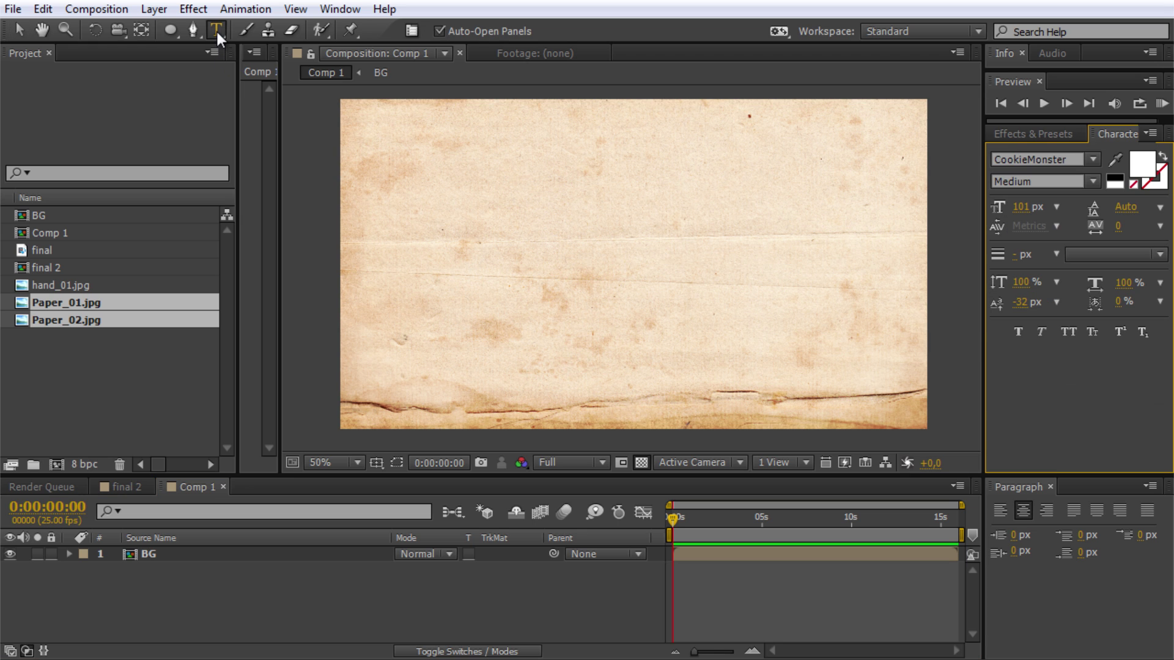
pyautogui.click(523, 263)
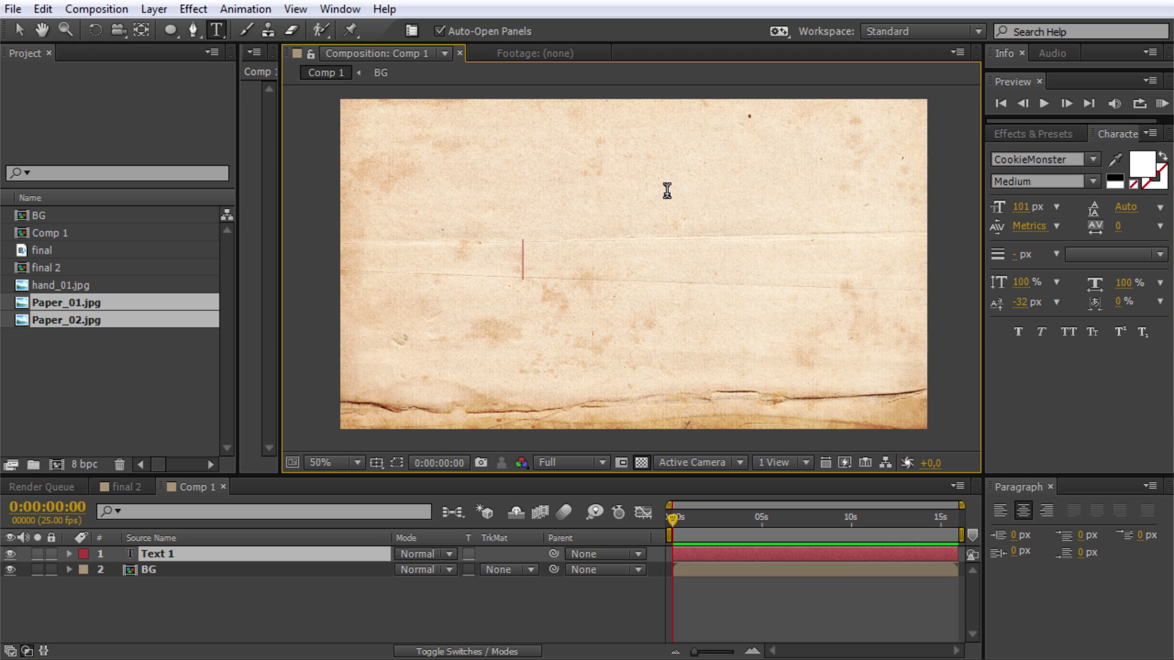
pyautogui.write('i')
pyautogui.write('l')
# Enlarge both characters of the text to a font size of 557 px
pyautogui.moveTo(552, 263); pyautogui.dragTo(462, 260)
pyautogui.moveTo(1020, 211); pyautogui.dragTo(1114, 211)
pyautogui.click(802, 186)
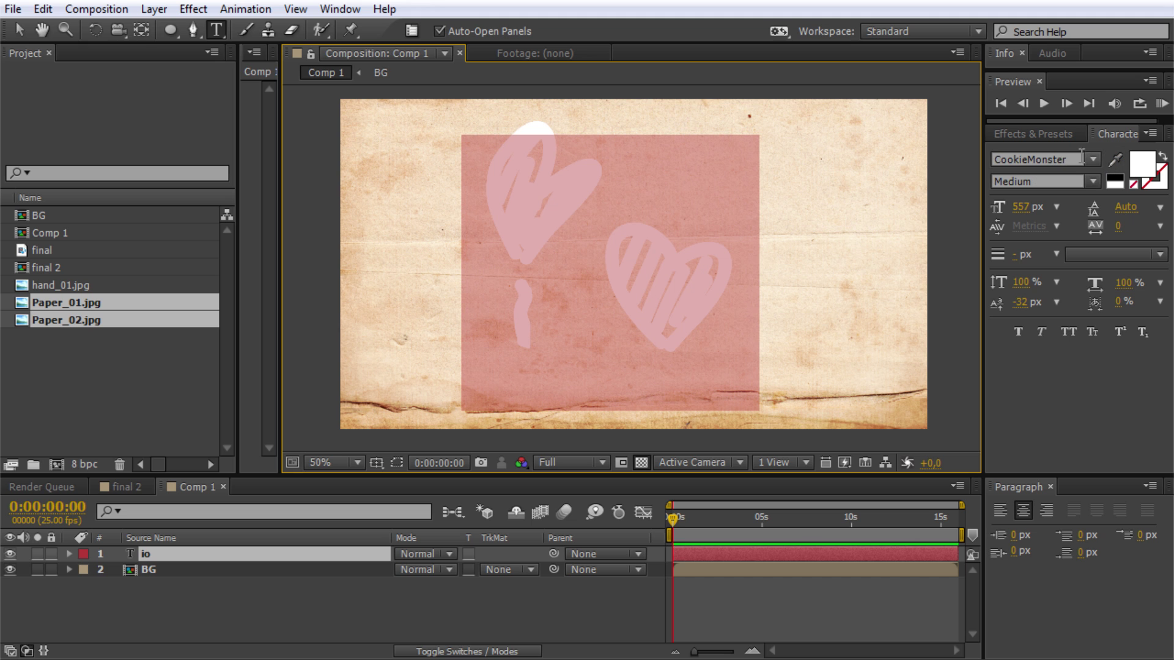
pyautogui.click(724, 285)
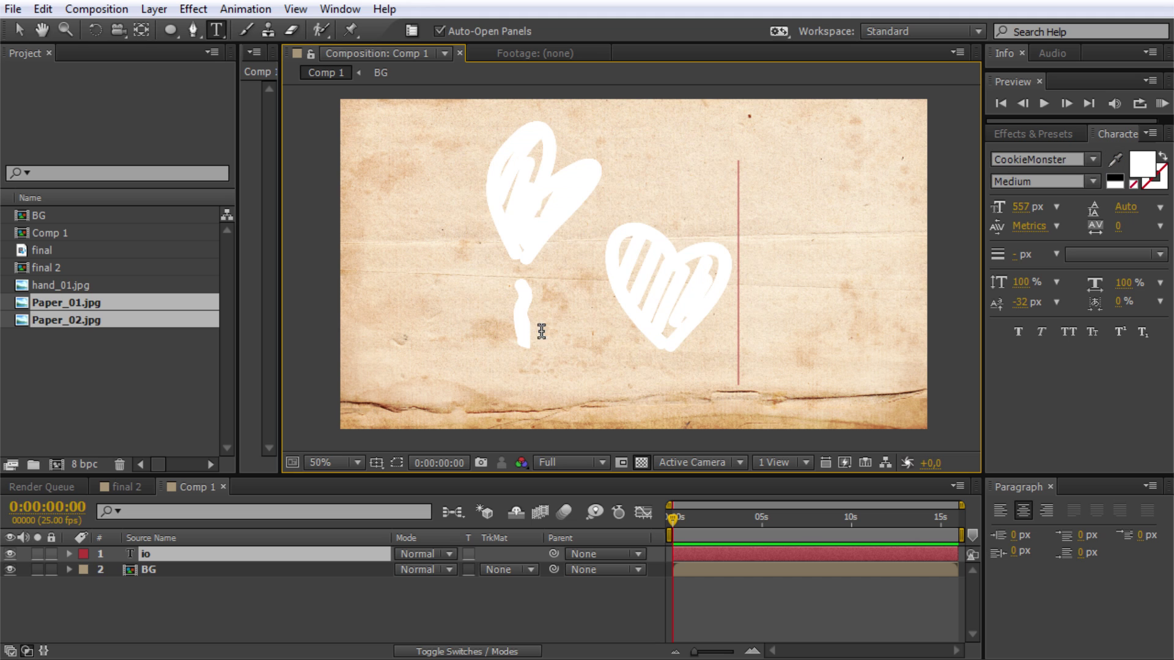
# Isolate the "i" and "o" heart glyphs one after the other by deleting and retyping characters, ending with the text "io"
pyautogui.moveTo(603, 271); pyautogui.dragTo(759, 295)
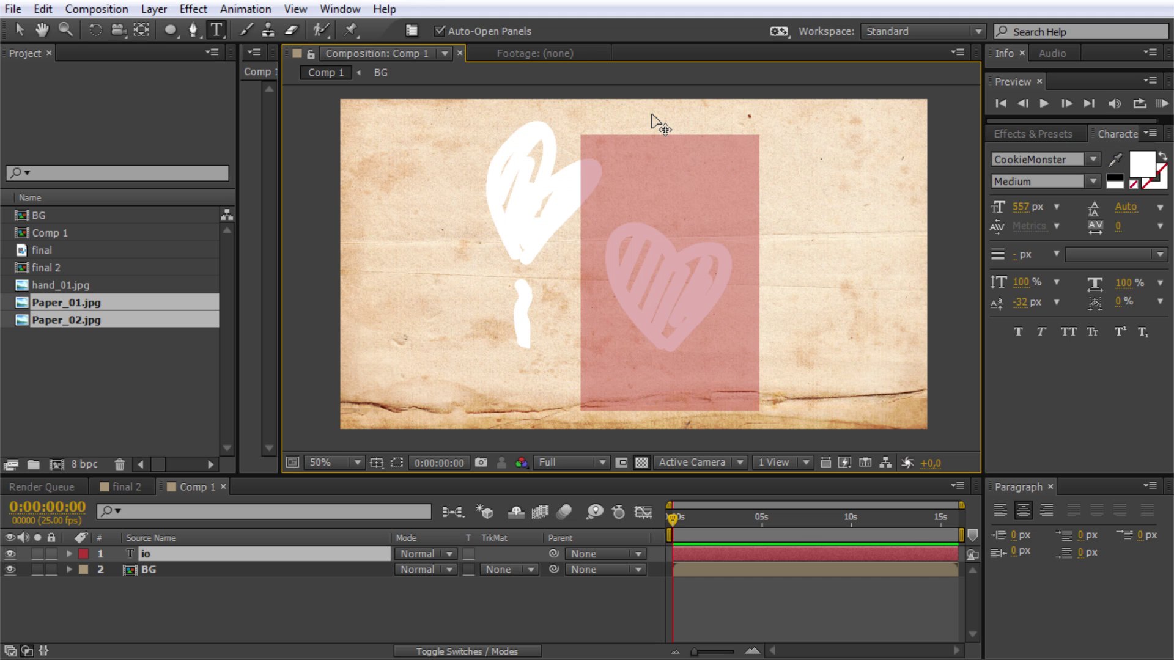
pyautogui.press('BackSpace')
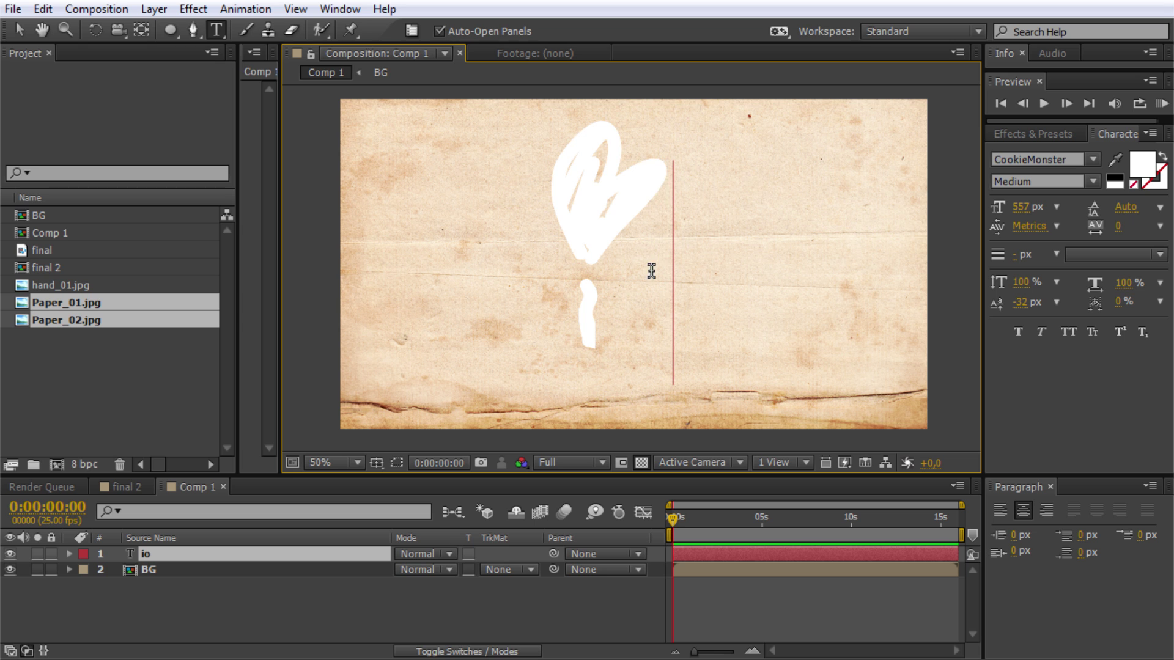
pyautogui.moveTo(634, 226); pyautogui.dragTo(563, 226)
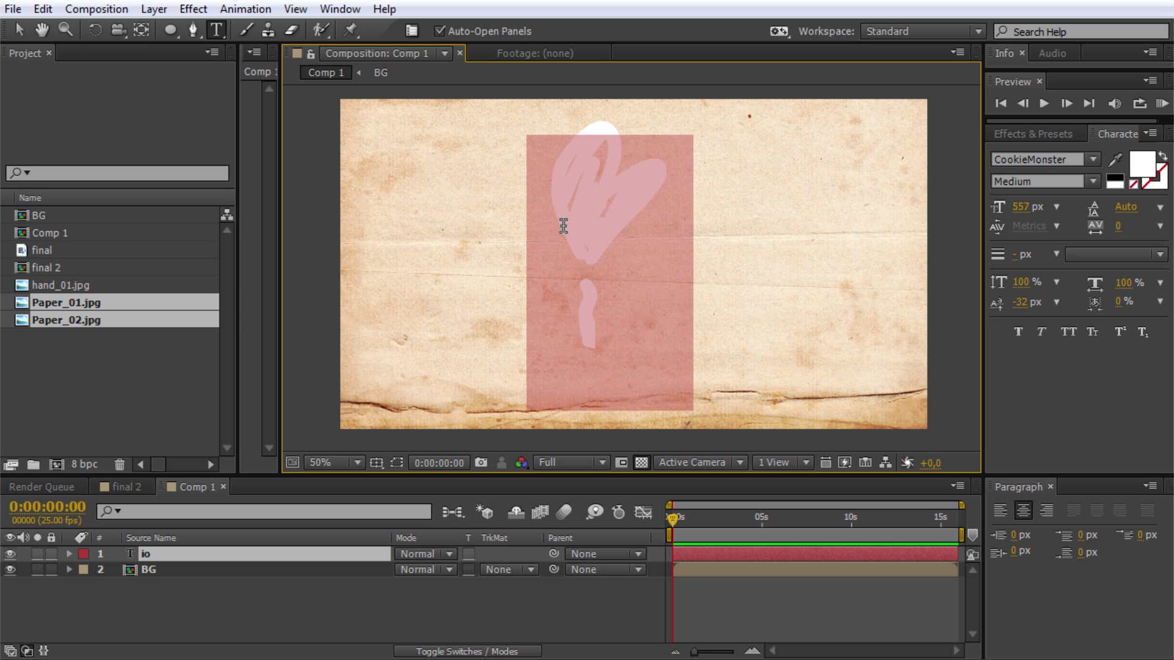
pyautogui.write('p')
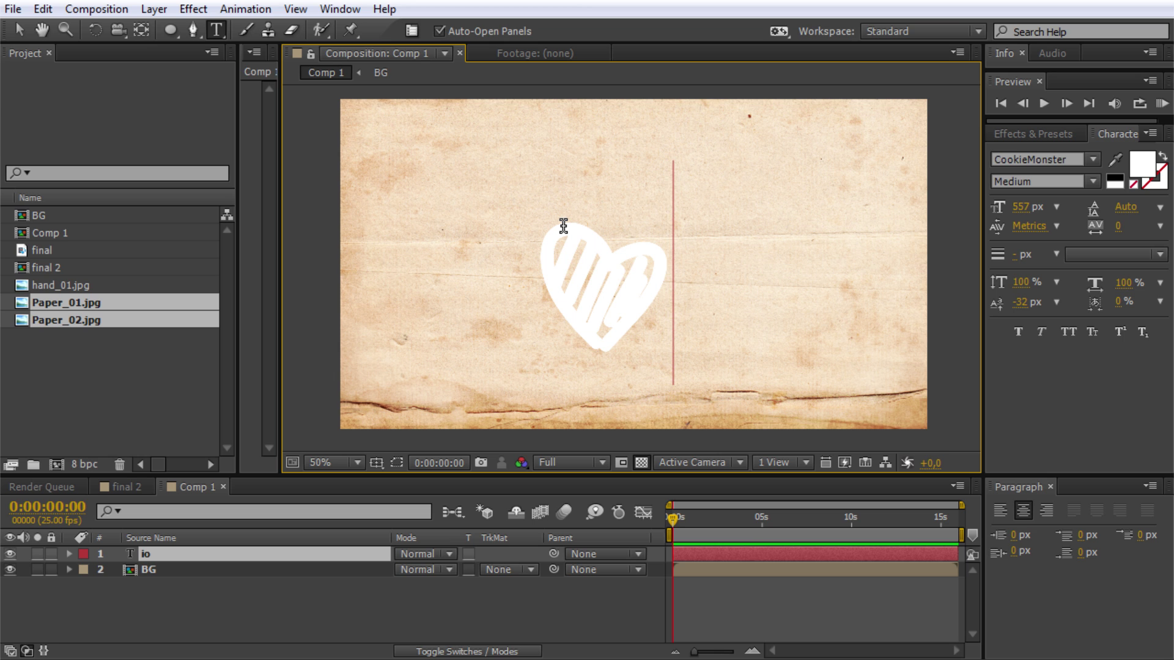
pyautogui.press('Left')
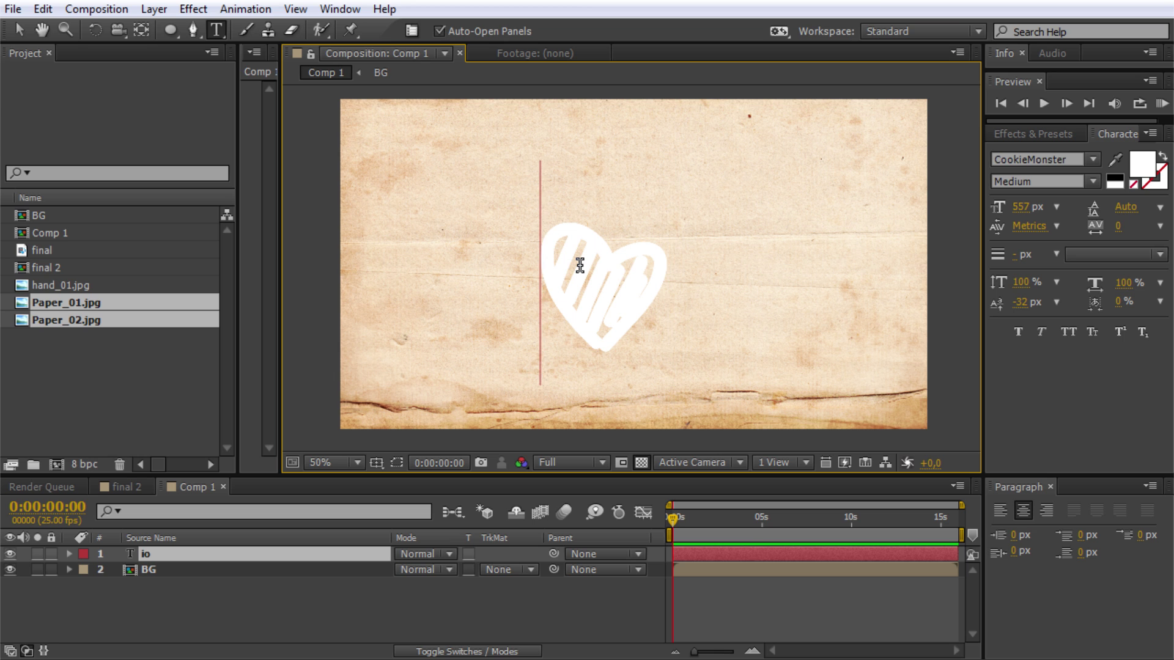
pyautogui.write('i')
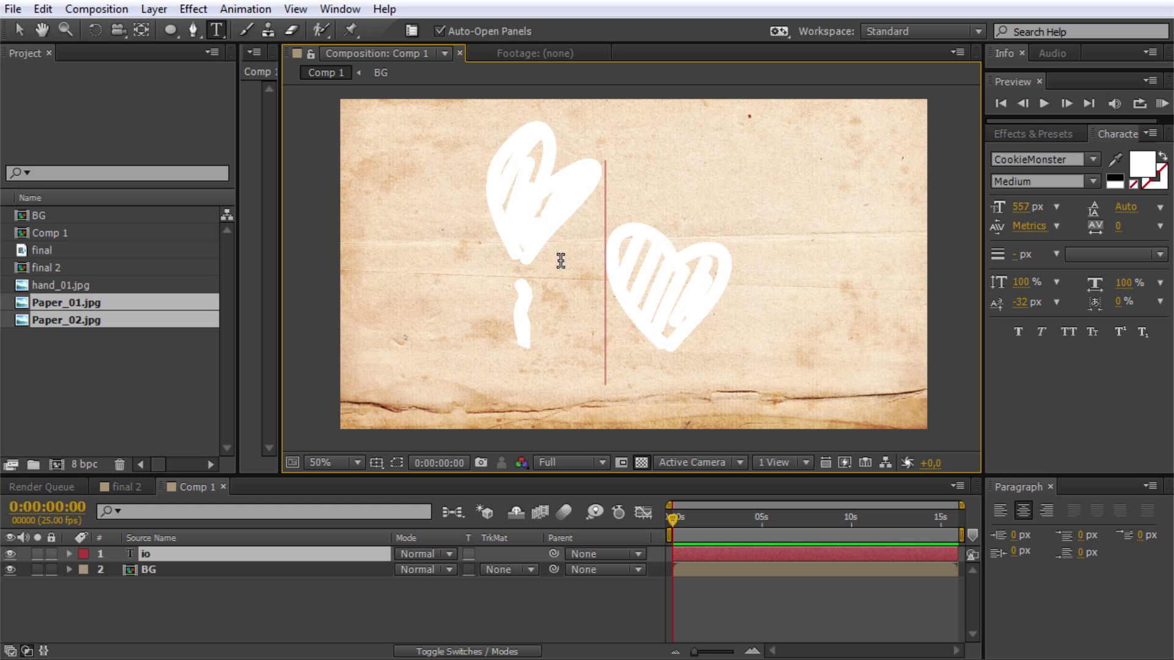
# Enlarge the "i" character to 1182 px and tighten the tracking of both characters to -235
pyautogui.hotkey('shift', 'Left')
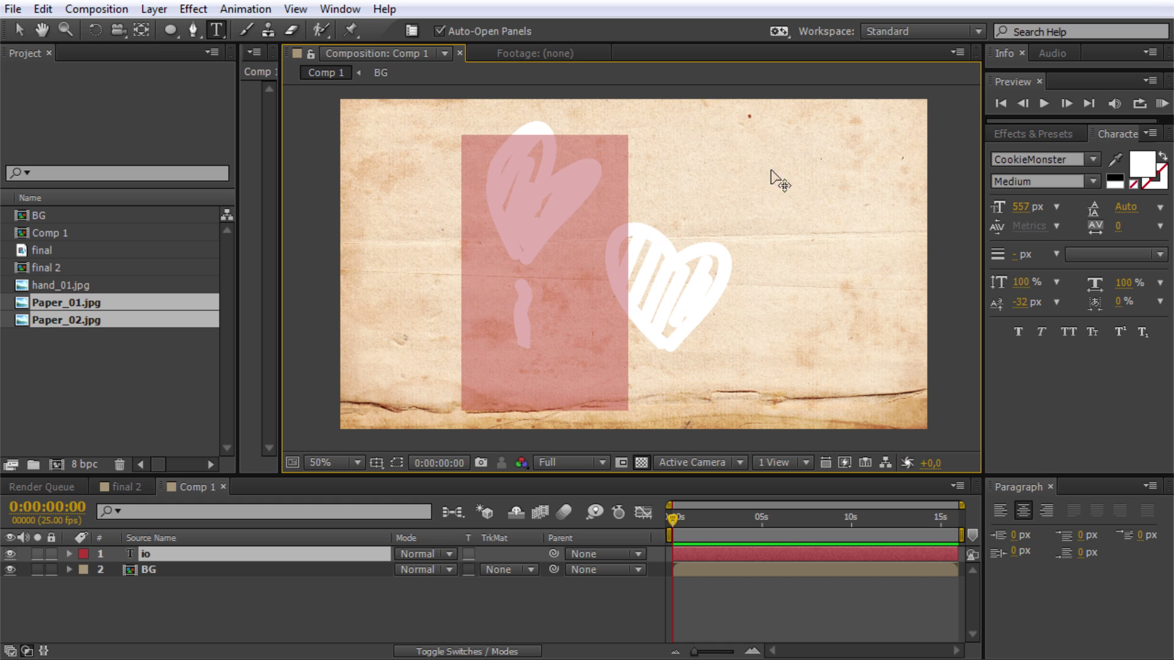
pyautogui.moveTo(1020, 206); pyautogui.dragTo(1092, 178)
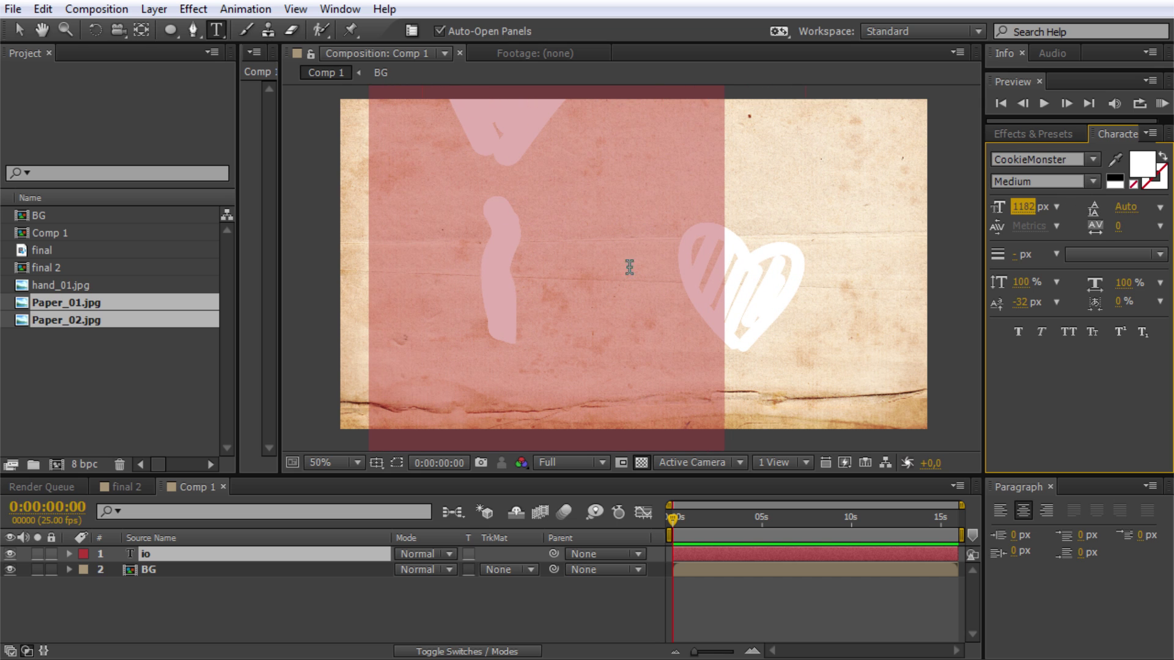
pyautogui.click(839, 290)
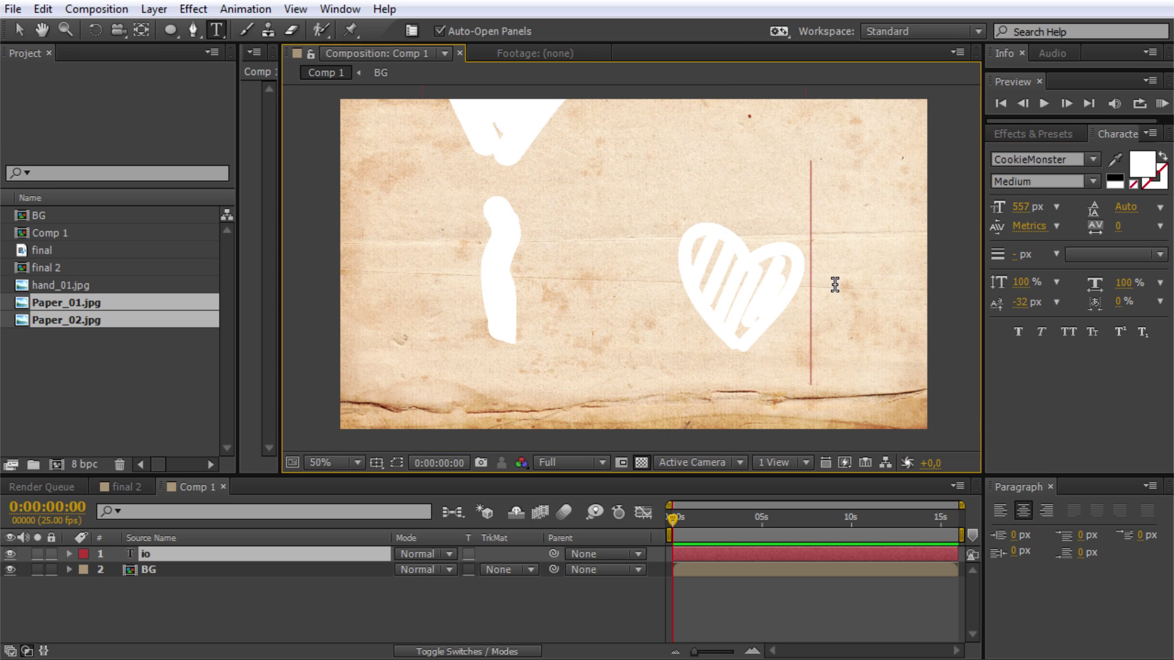
pyautogui.moveTo(827, 274); pyautogui.dragTo(457, 269)
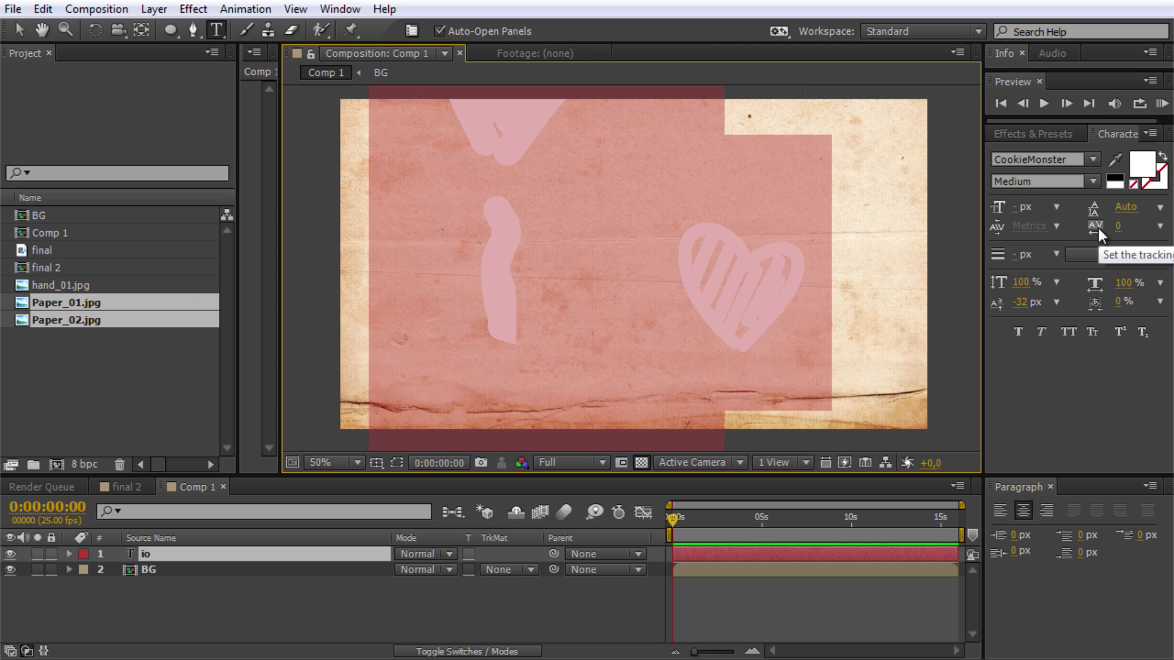
pyautogui.moveTo(1098, 229); pyautogui.dragTo(931, 255)
# Enlarge the "o" heart to 704 px and set the tracking of both characters to -195
pyautogui.click(648, 272)
pyautogui.moveTo(649, 272); pyautogui.dragTo(783, 284)
pyautogui.moveTo(1022, 208); pyautogui.dragTo(1130, 209)
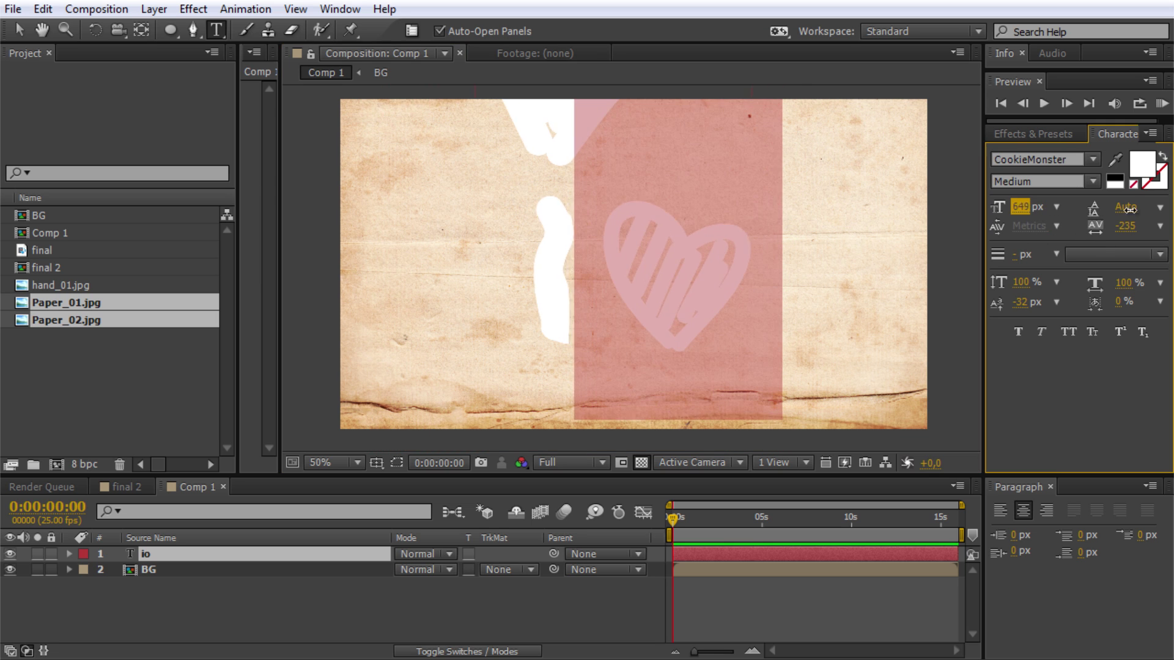
pyautogui.moveTo(760, 269); pyautogui.dragTo(524, 262)
pyautogui.moveTo(1125, 226); pyautogui.dragTo(1148, 227)
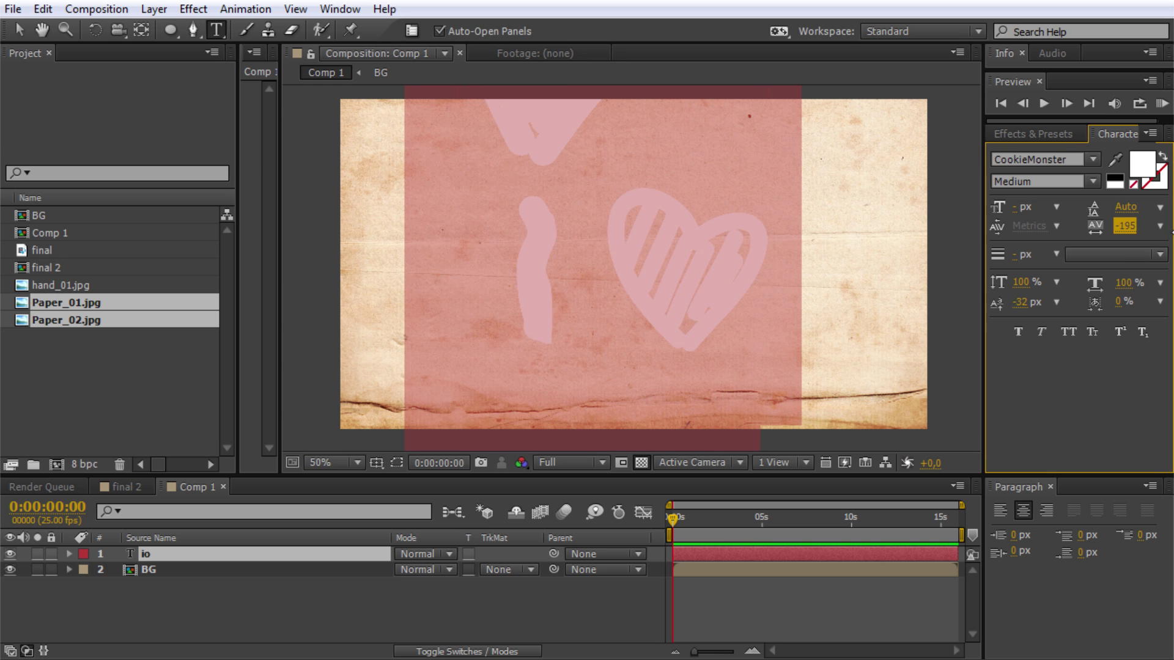
pyautogui.click(860, 241)
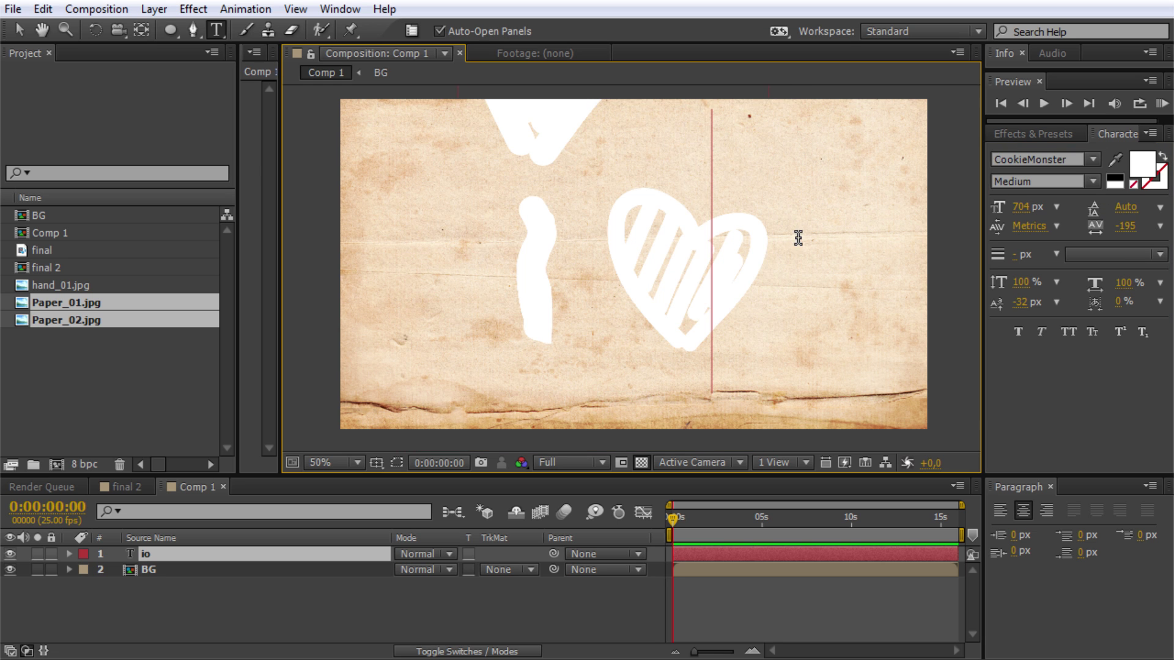
# Change the fill colour of the "i" character to black
pyautogui.click(543, 239)
pyautogui.doubleClick(543, 240)
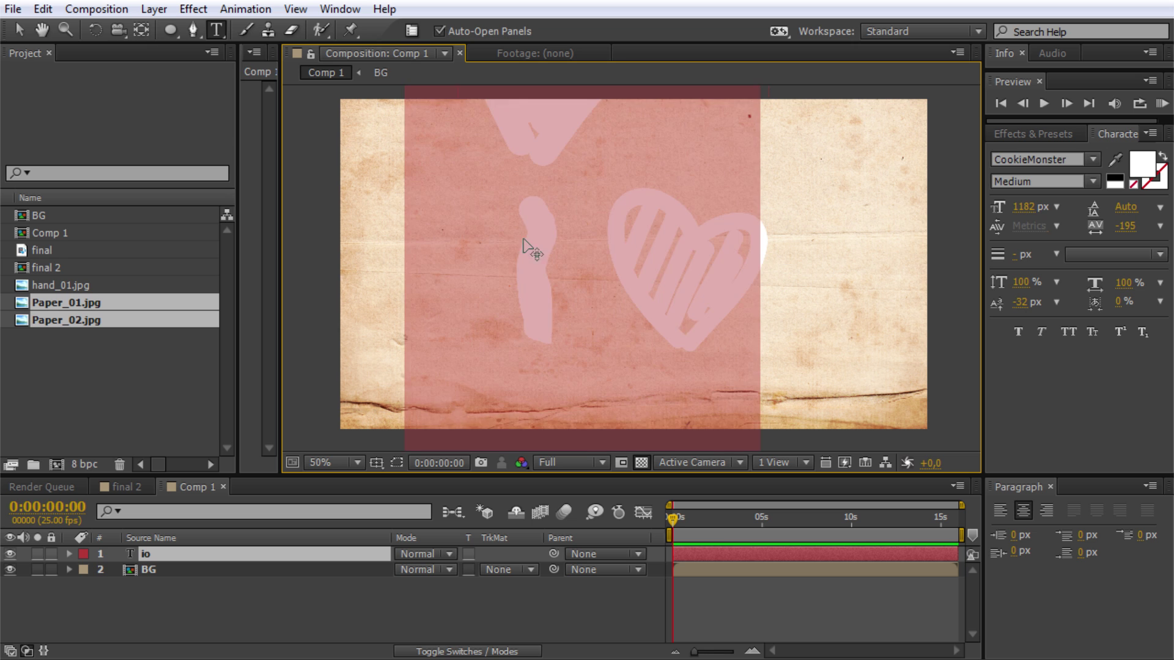
pyautogui.click(1123, 177)
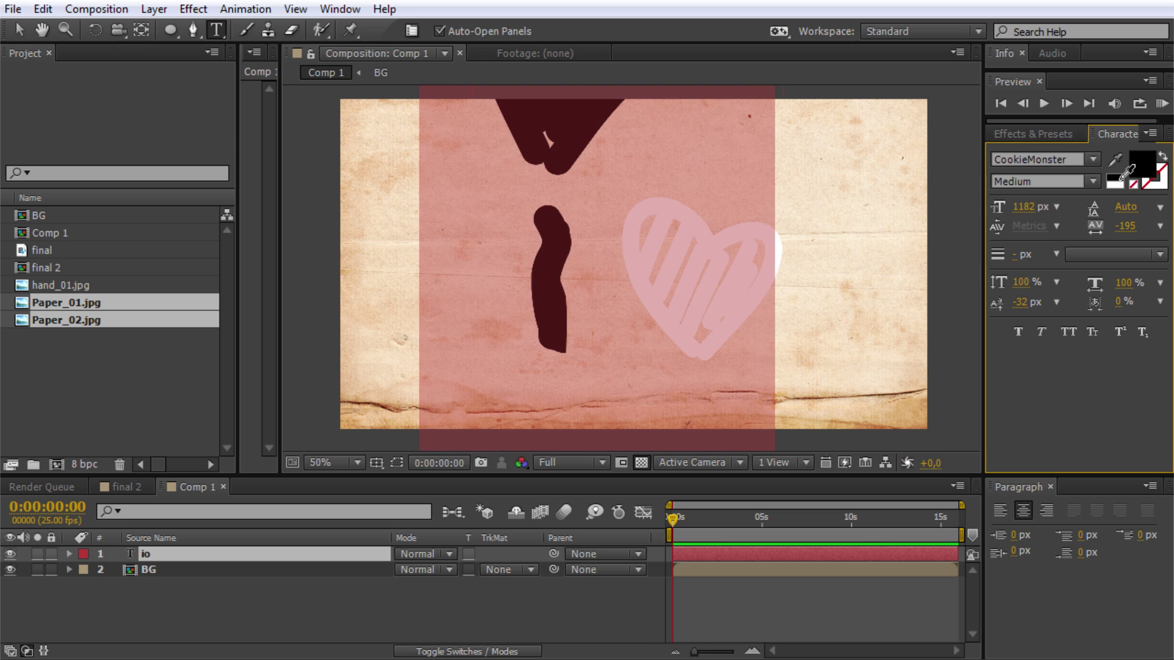
# Change the fill colour of the "o" heart character to bright red
pyautogui.click(630, 250)
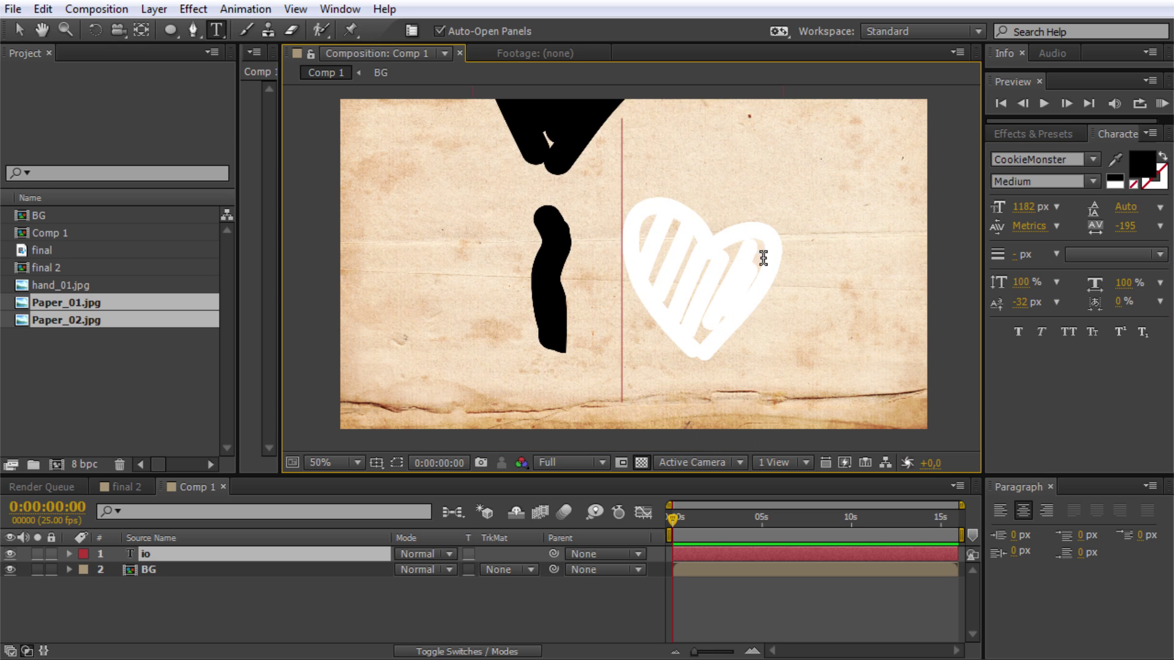
pyautogui.hotkey('shift', 'End')
pyautogui.click(1141, 172)
pyautogui.moveTo(1096, 429); pyautogui.dragTo(1143, 379)
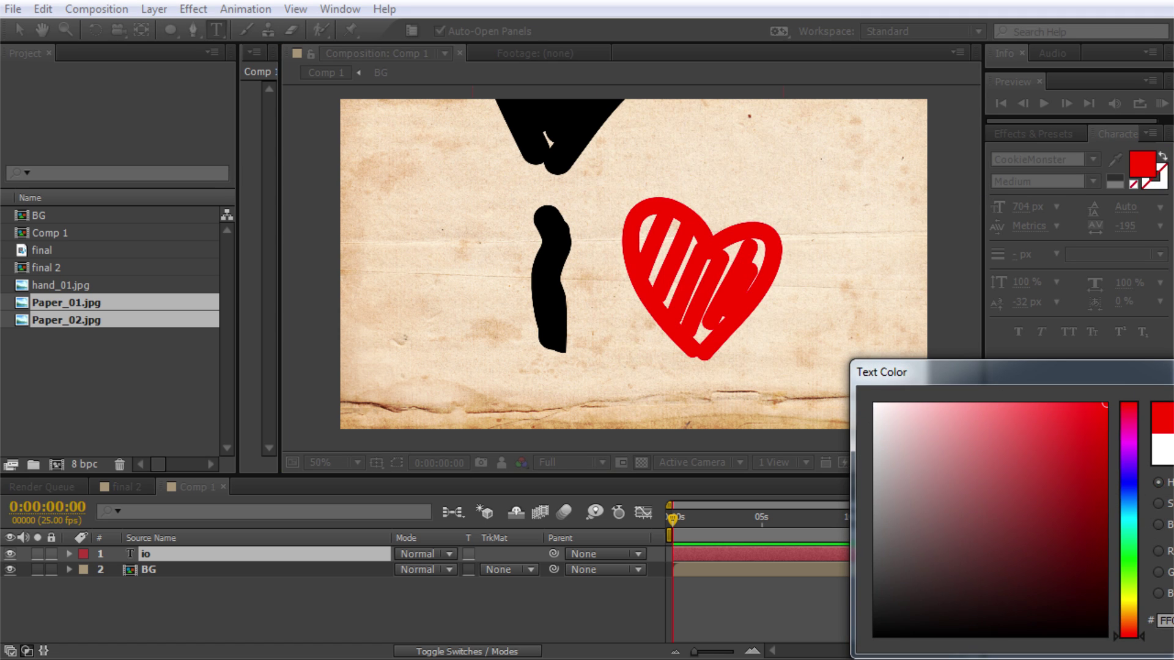
pyautogui.press('Return')
pyautogui.click(316, 591)
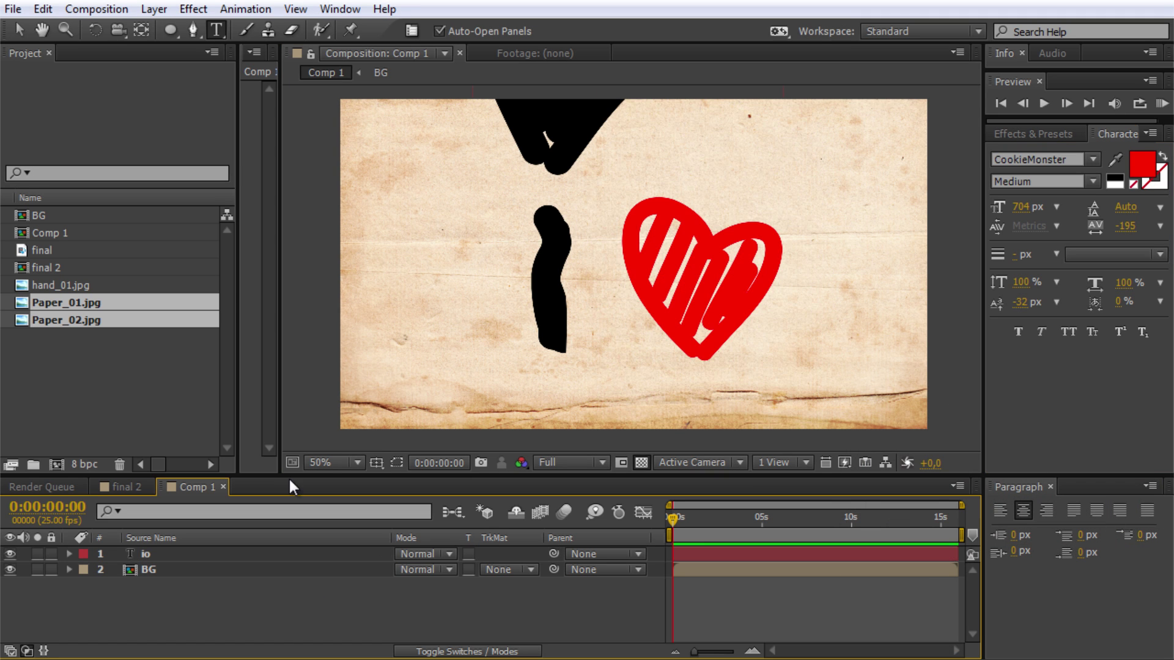
# Draw a closed seven-point Pen mask on the text layer around the black heart above the "i" stem
pyautogui.press(',')
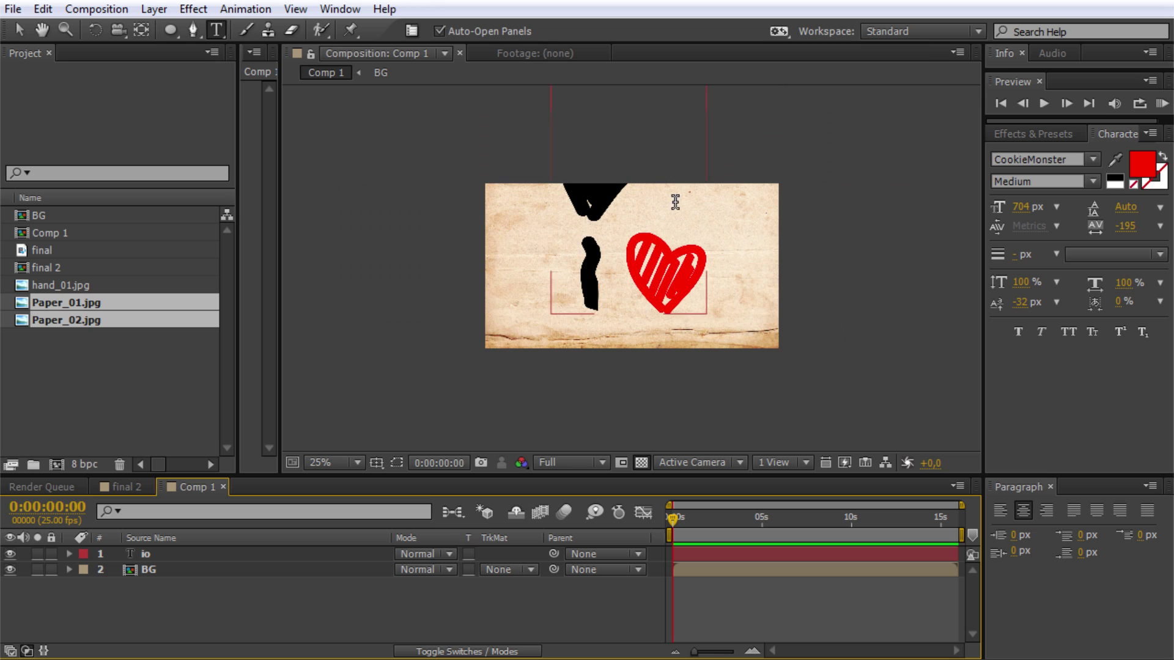
pyautogui.click(147, 568)
pyautogui.click(147, 555)
pyautogui.press('g')
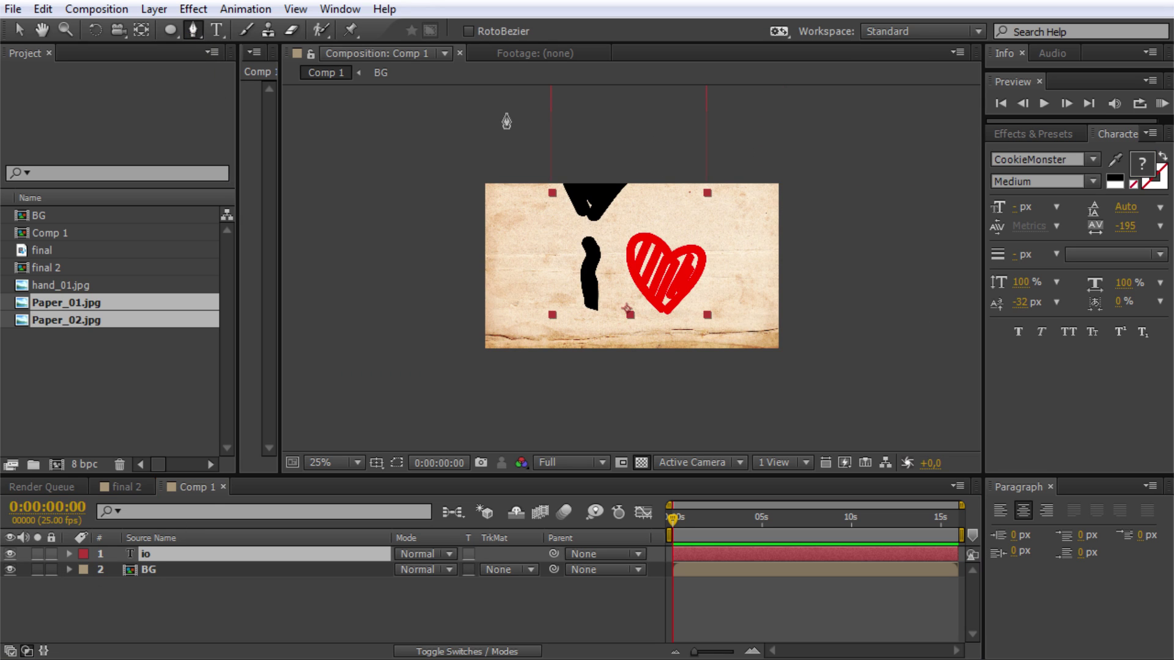
pyautogui.click(497, 106)
pyautogui.click(518, 216)
pyautogui.click(564, 224)
pyautogui.click(620, 226)
pyautogui.click(683, 167)
pyautogui.click(671, 99)
pyautogui.click(590, 99)
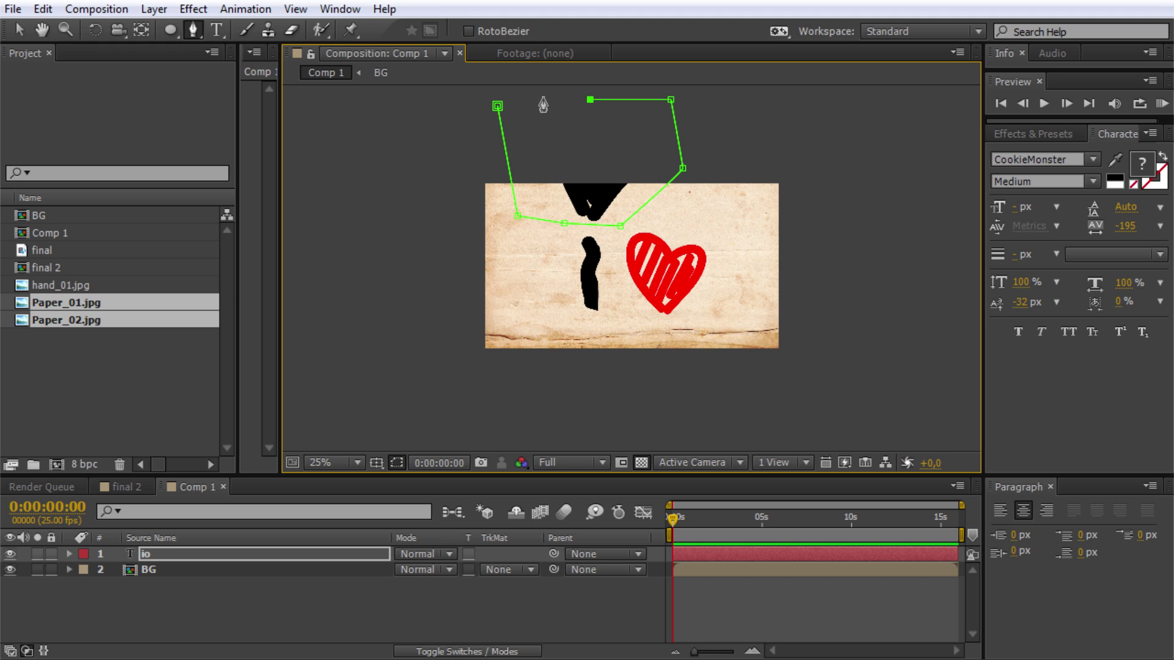
pyautogui.click(498, 106)
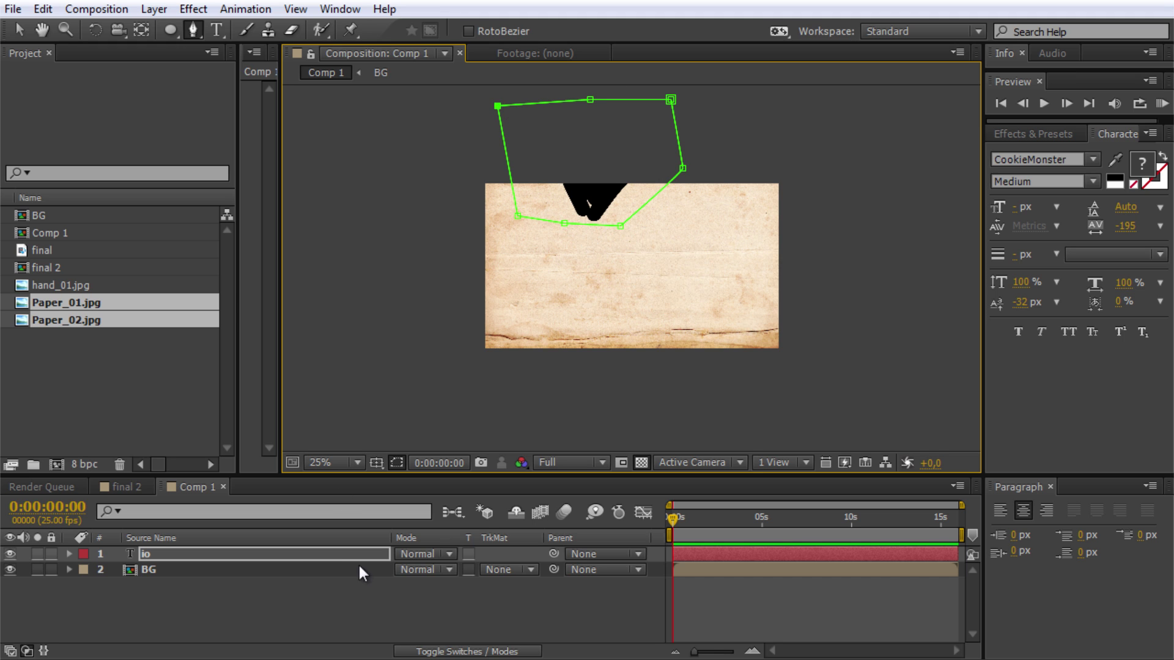
# Invert the text layer's mask so it hides the heart above the "i" stem
pyautogui.click(69, 554)
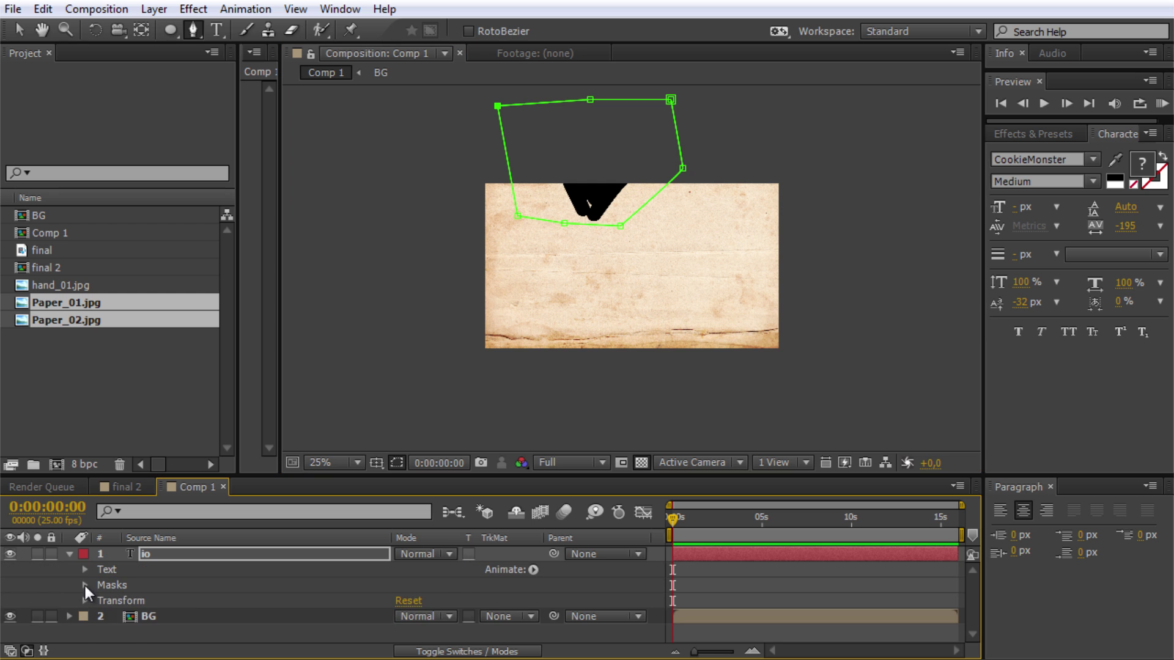
pyautogui.click(85, 585)
pyautogui.click(464, 601)
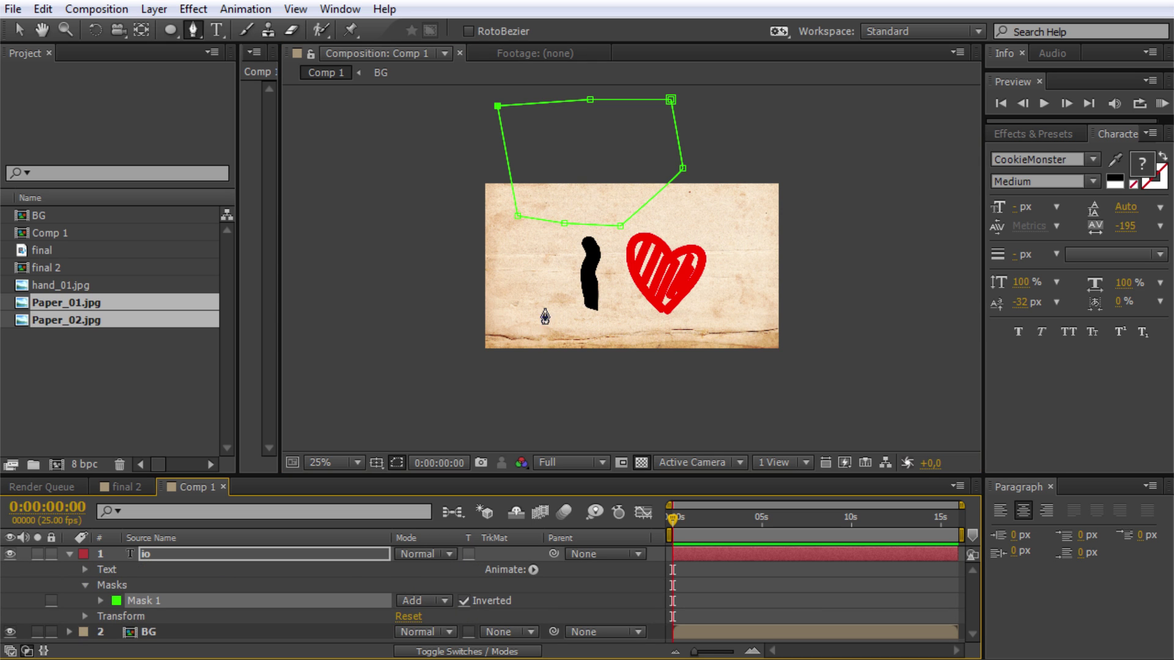
# Open the BG pre-composition and toggle the Paper_01.jpg layer's visibility off and on to check its contribution
pyautogui.scroll(2, 764, 331)
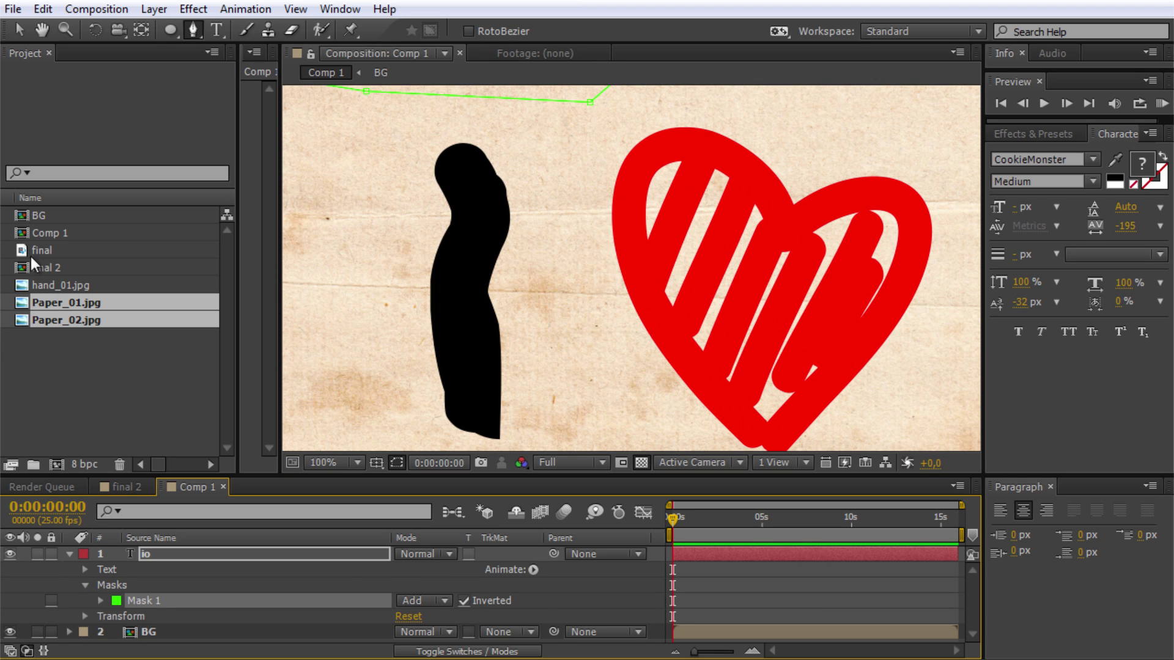
pyautogui.press('h')
pyautogui.moveTo(673, 398); pyautogui.dragTo(686, 370)
pyautogui.press('v')
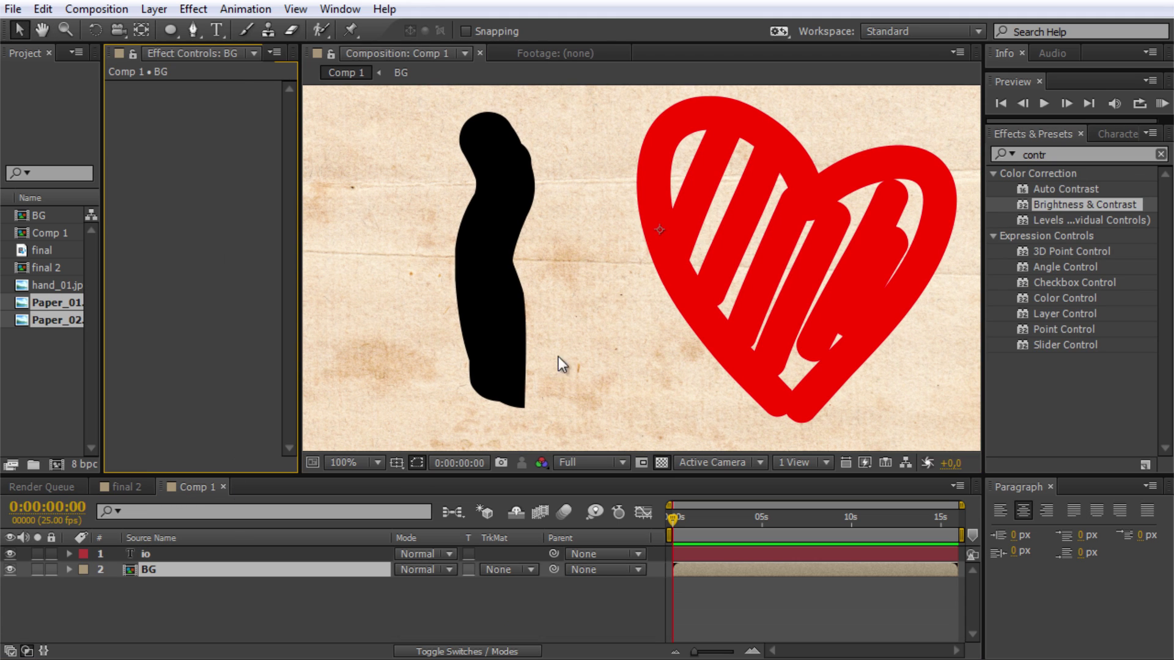
pyautogui.doubleClick(155, 571)
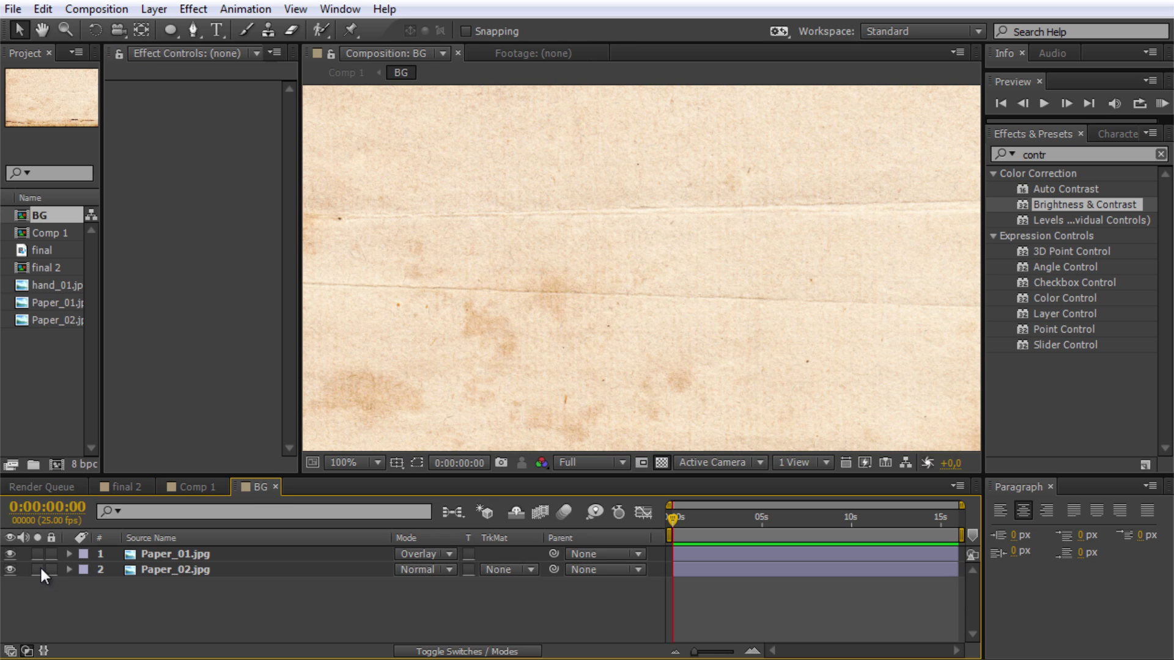
pyautogui.click(9, 553)
pyautogui.click(11, 554)
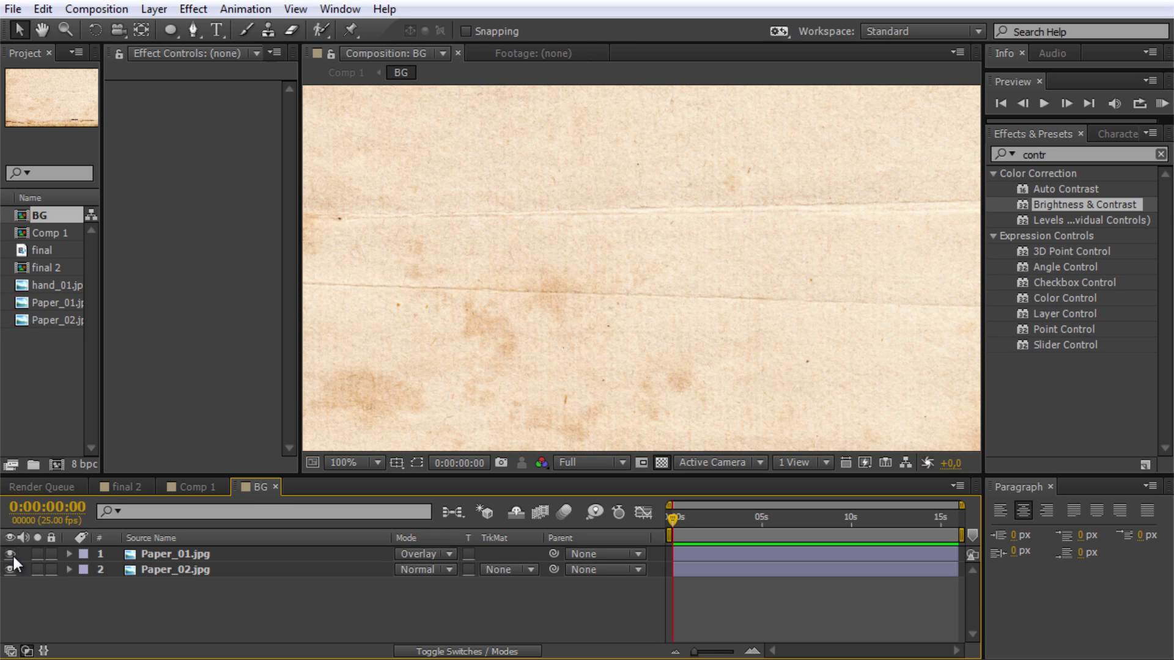
# Reveal the opacity of the Paper_01.jpg layer and apply the Levels effect to the layer
pyautogui.click(166, 558)
pyautogui.press('t')
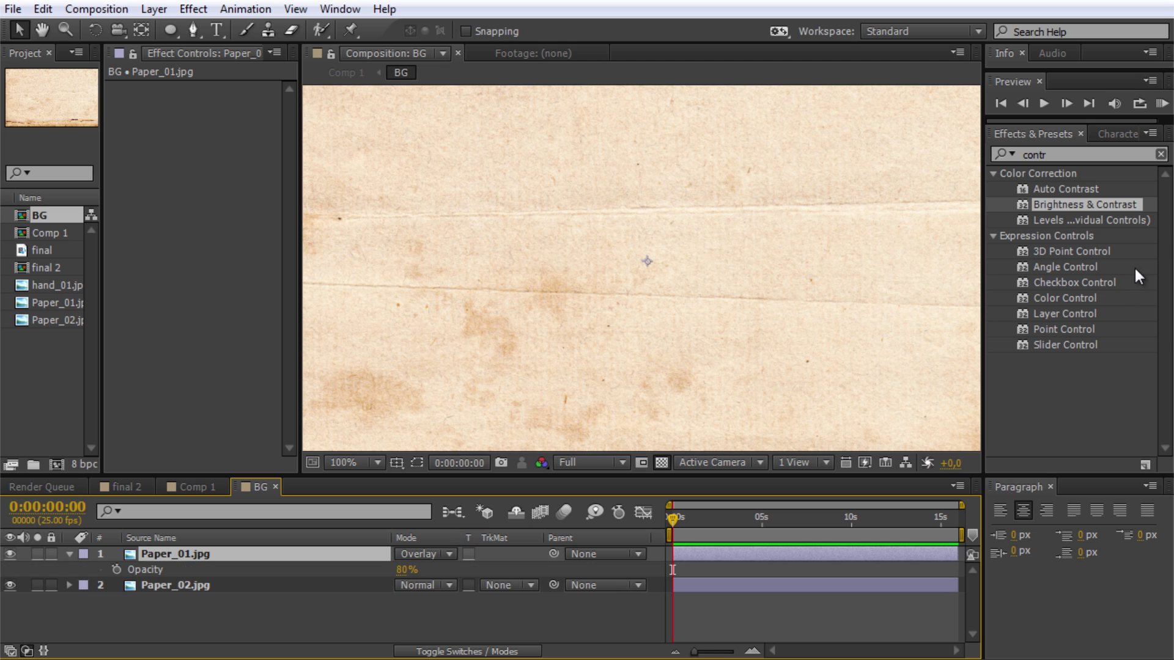
pyautogui.click(37, 554)
pyautogui.click(37, 554)
pyautogui.press('BackSpace')
pyautogui.press('BackSpace')
pyautogui.press('BackSpace')
pyautogui.press('BackSpace')
pyautogui.press('BackSpace')
pyautogui.write('levels')
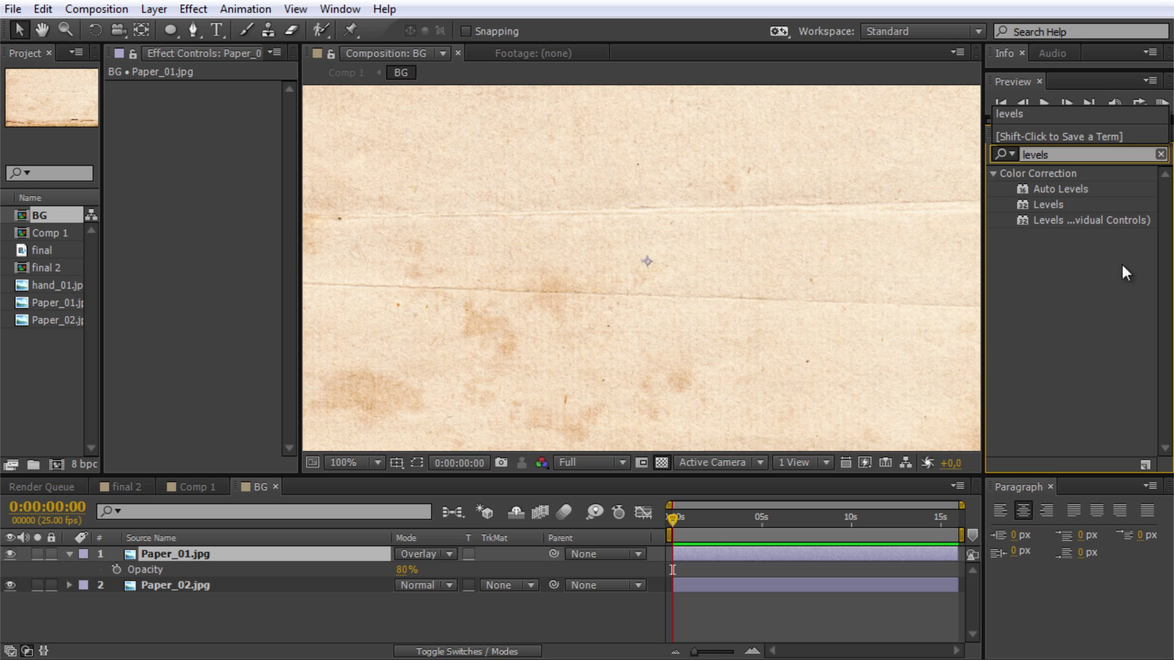
pyautogui.moveTo(1059, 205); pyautogui.dragTo(805, 286)
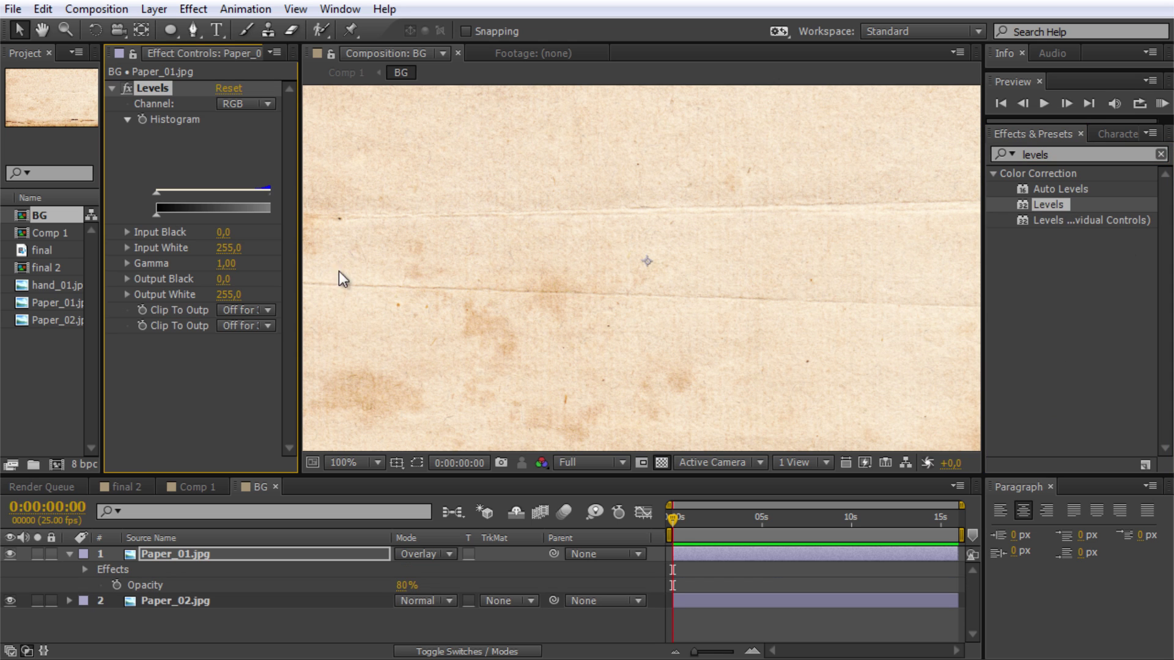
# Increase the Paper_01.jpg contrast in Levels with input black 155, input white 237 and gamma 1.07
pyautogui.moveTo(302, 241); pyautogui.dragTo(438, 244)
pyautogui.moveTo(394, 194); pyautogui.dragTo(376, 195)
pyautogui.moveTo(235, 205); pyautogui.dragTo(280, 204)
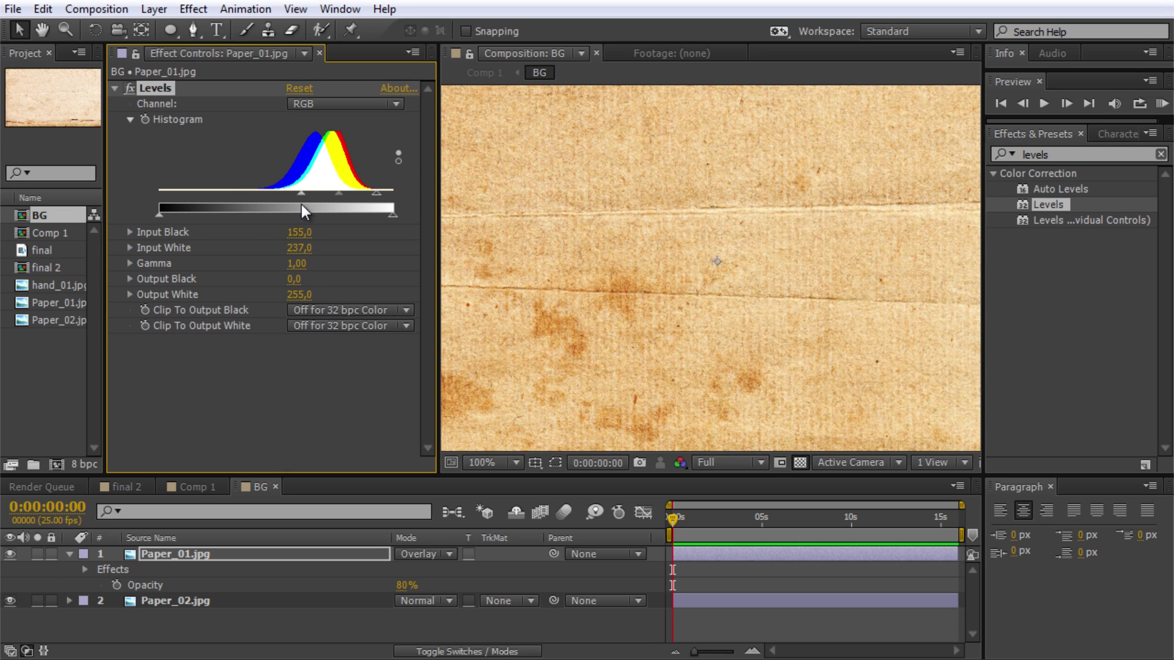
pyautogui.moveTo(324, 197)
pyautogui.mouseDown()
pyautogui.moveTo(312, 196)
pyautogui.moveTo(358, 207)
pyautogui.moveTo(342, 206)
pyautogui.mouseUp()
# Try different opacity values on the Paper_01.jpg layer and set its opacity to 90%
pyautogui.click(406, 585)
pyautogui.write('0')
pyautogui.press('Return')
pyautogui.moveTo(423, 600); pyautogui.dragTo(646, 578)
pyautogui.click(483, 592)
pyautogui.moveTo(406, 589); pyautogui.dragTo(434, 589)
pyautogui.click(408, 588)
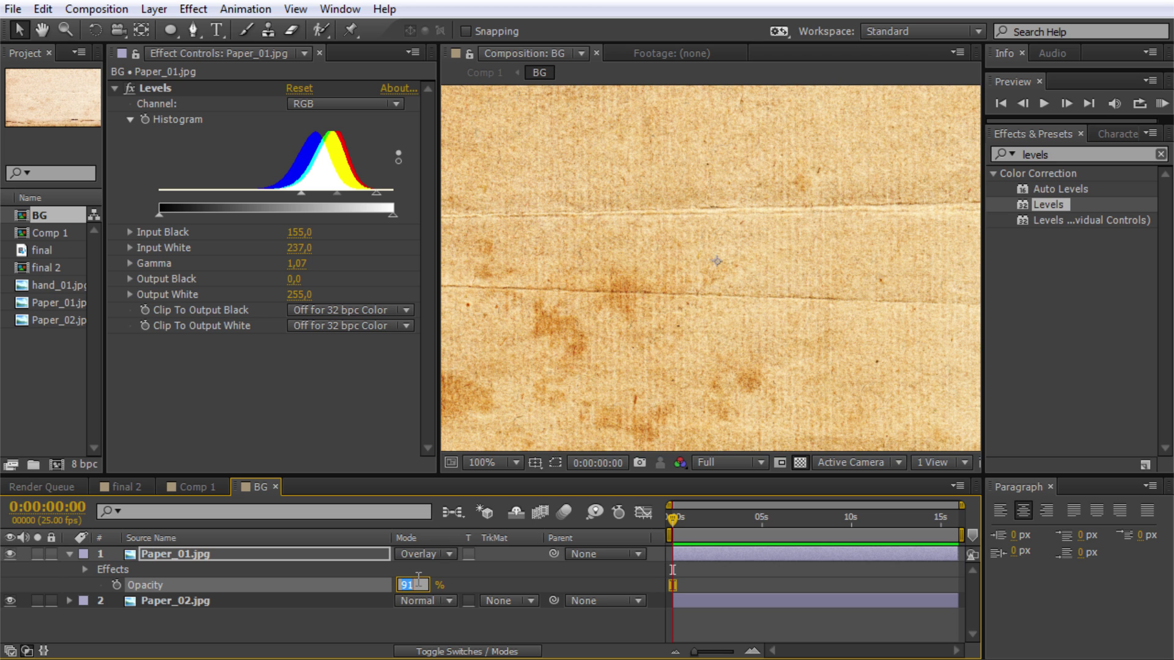
pyautogui.press('Return')
pyautogui.click(424, 628)
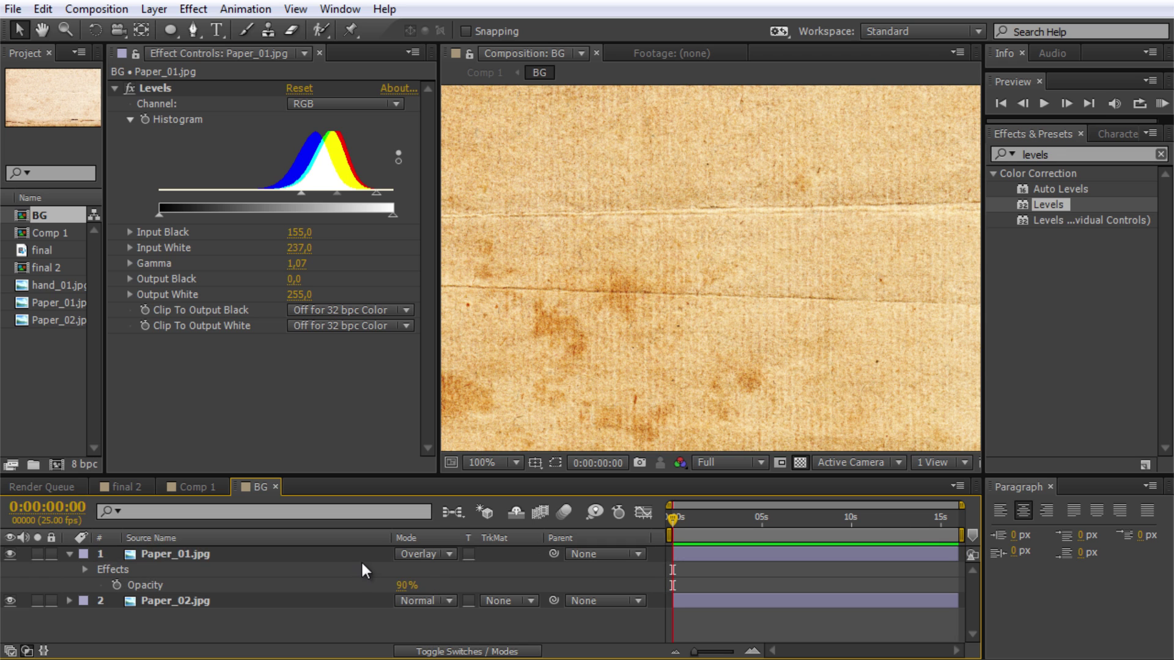
# Find the Tint effect and apply it to the Paper_01.jpg layer
pyautogui.hotkey('ctrl', '5')
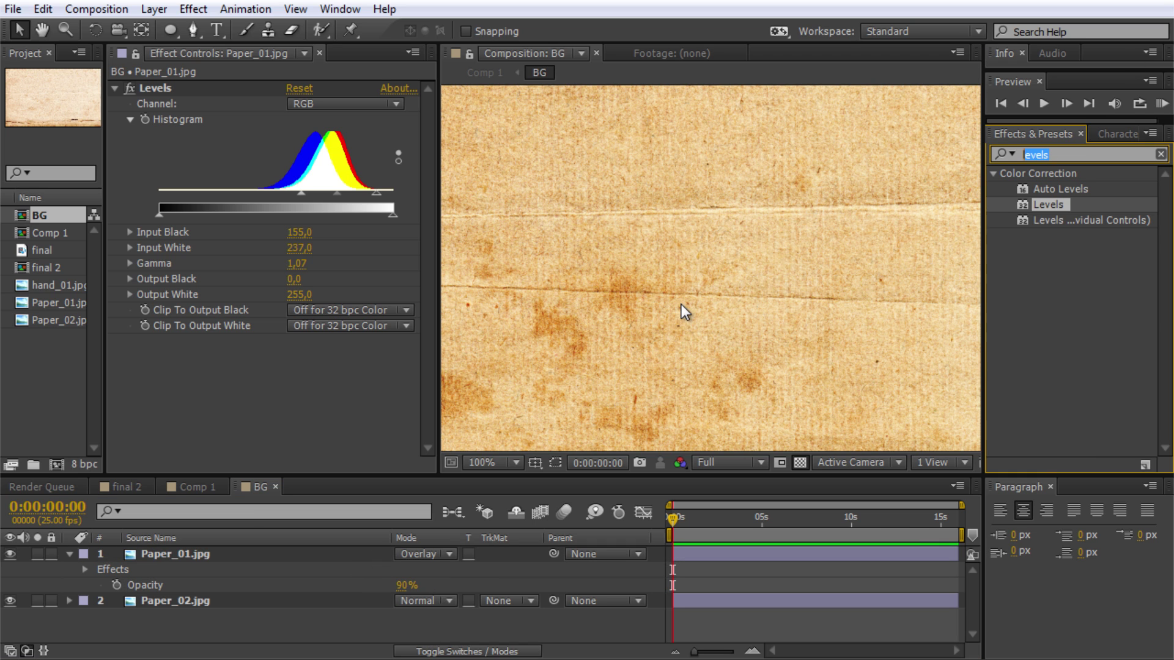
pyautogui.write('tint')
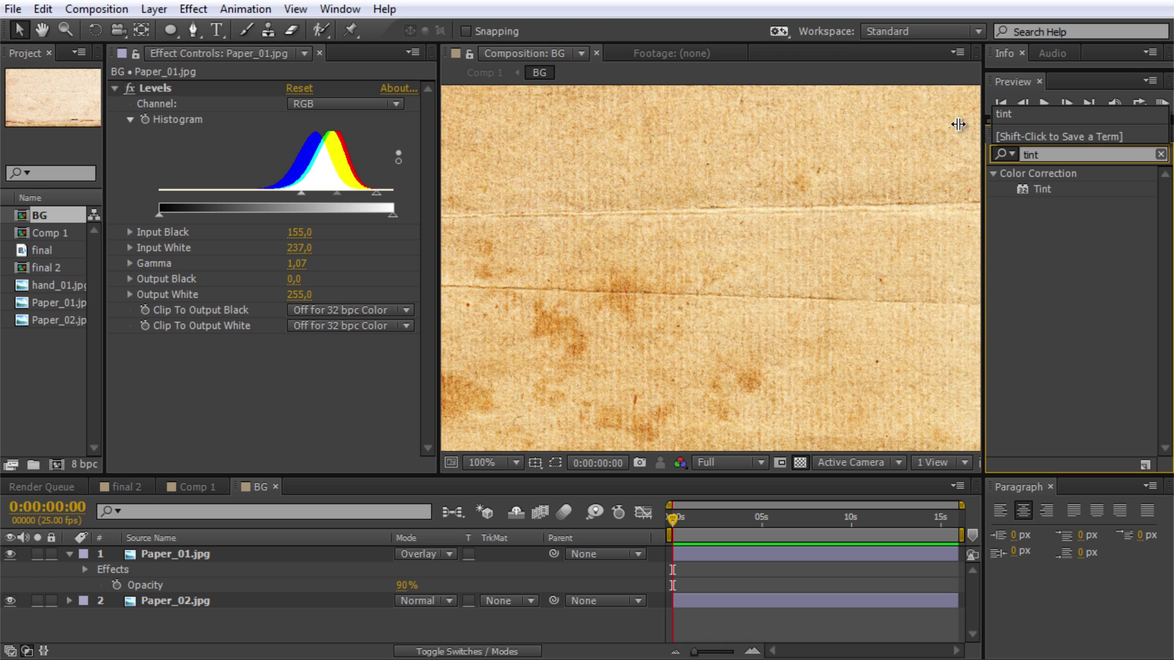
pyautogui.moveTo(1049, 195); pyautogui.dragTo(328, 398)
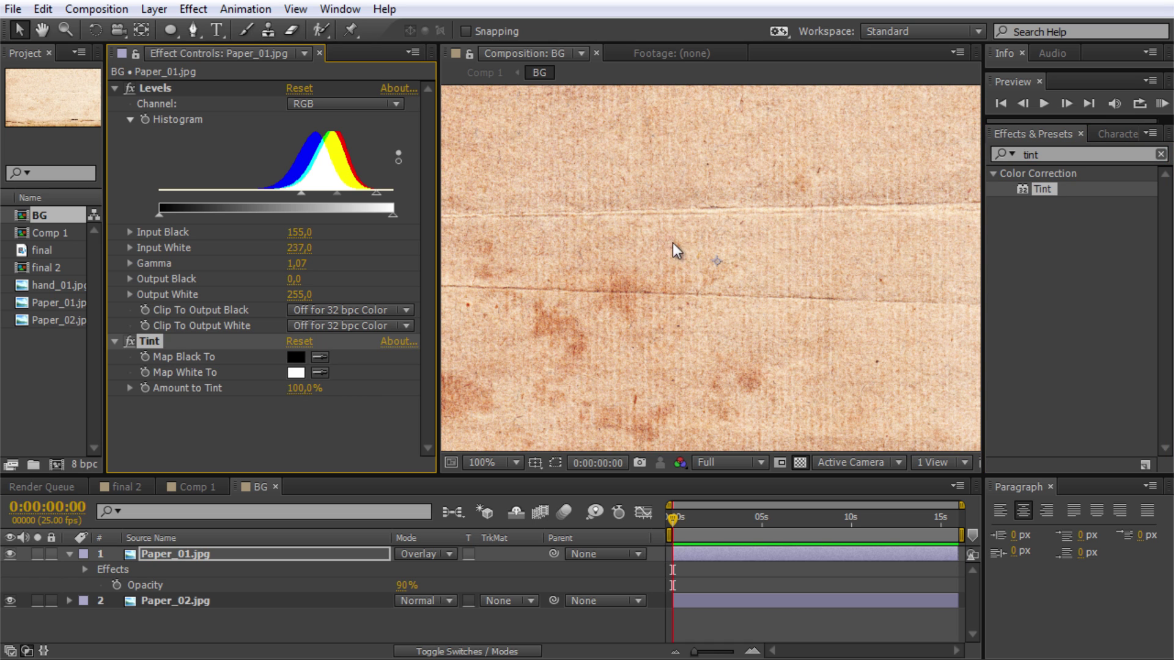
# Set the Amount to Tint to 50% and collapse the Tint and Levels settings
pyautogui.moveTo(304, 396); pyautogui.dragTo(199, 410)
pyautogui.click(304, 387)
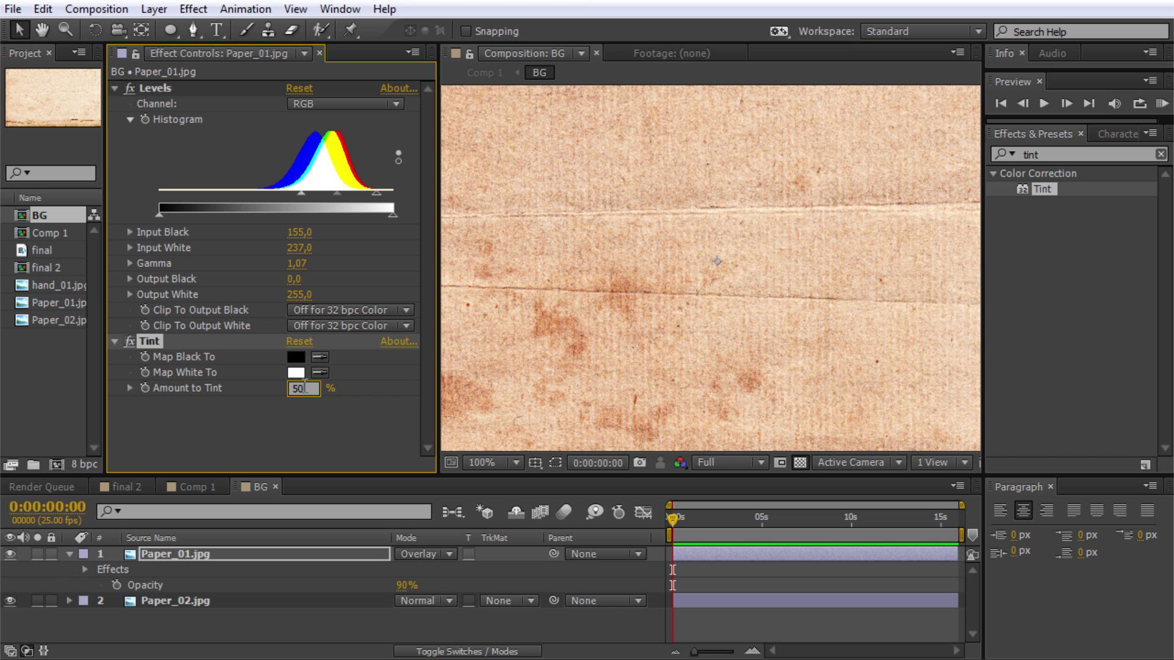
pyautogui.click(305, 426)
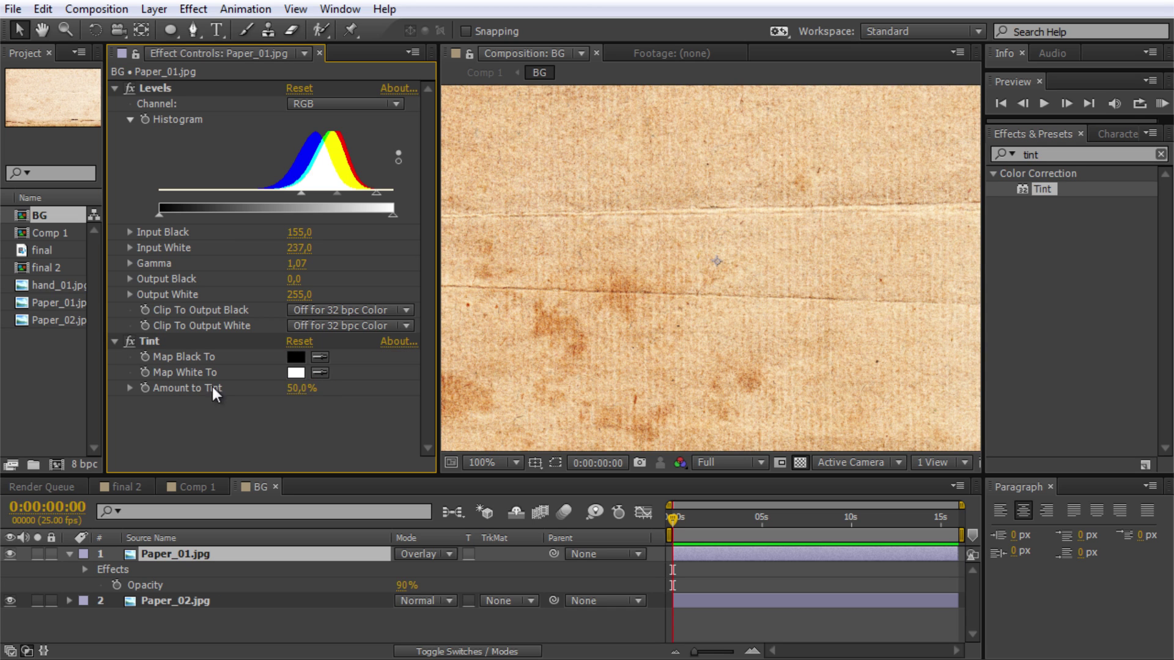
pyautogui.click(113, 342)
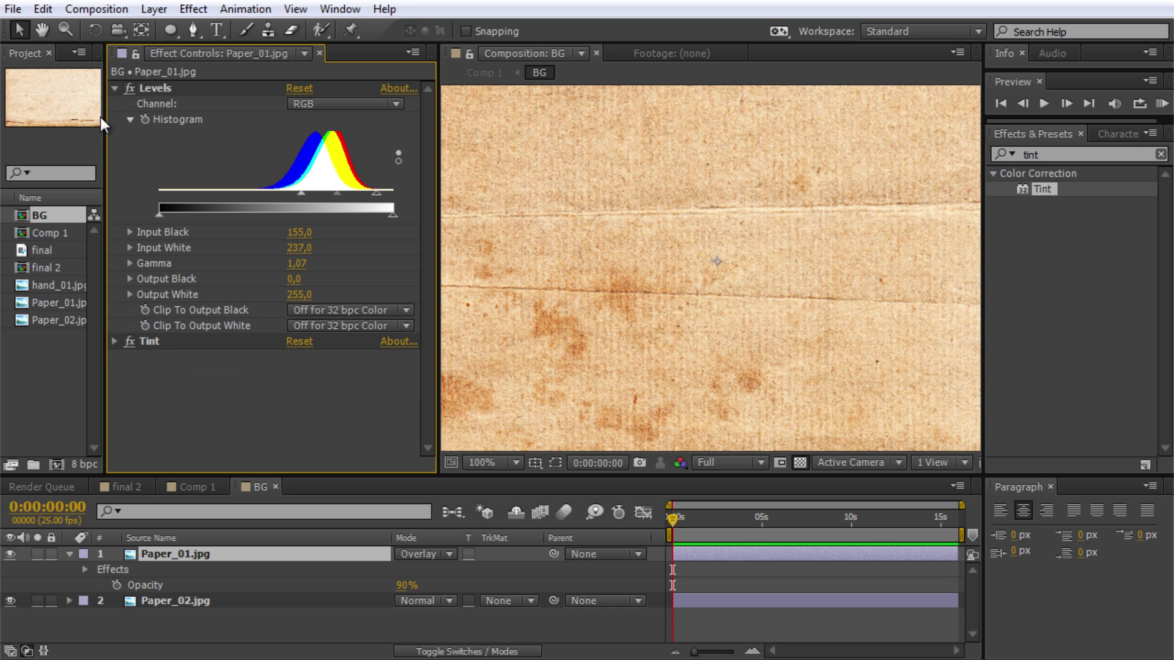
pyautogui.click(114, 88)
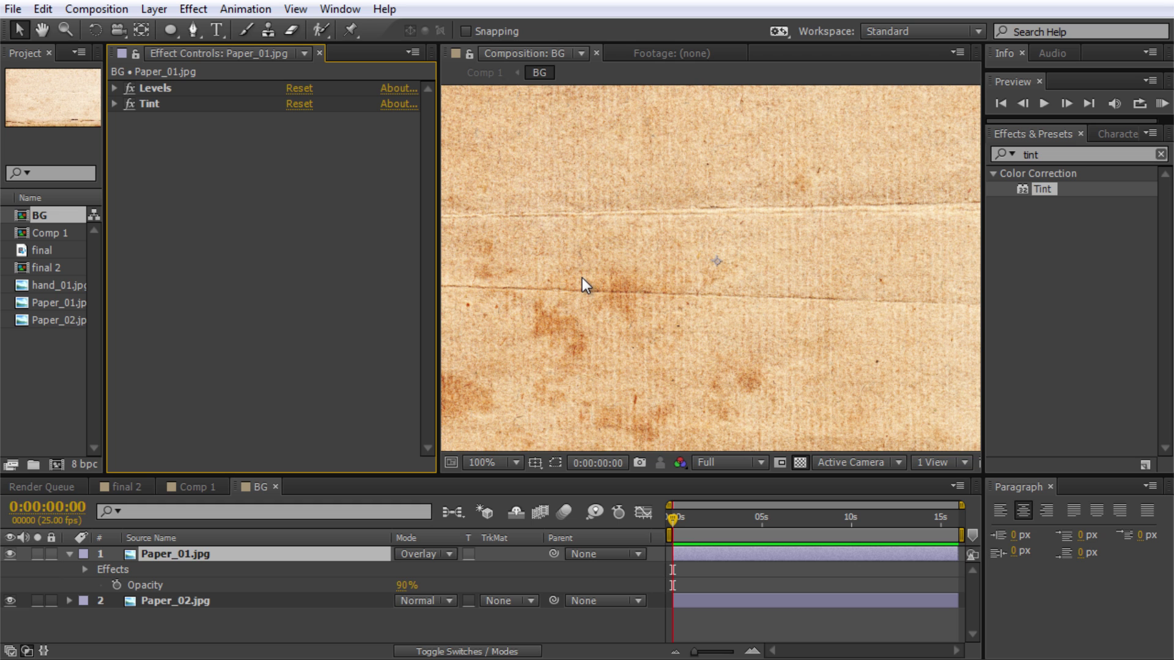
# Close the BG composition and pre-compose the io text layer in Comp 1 under the name Letters
pyautogui.click(153, 616)
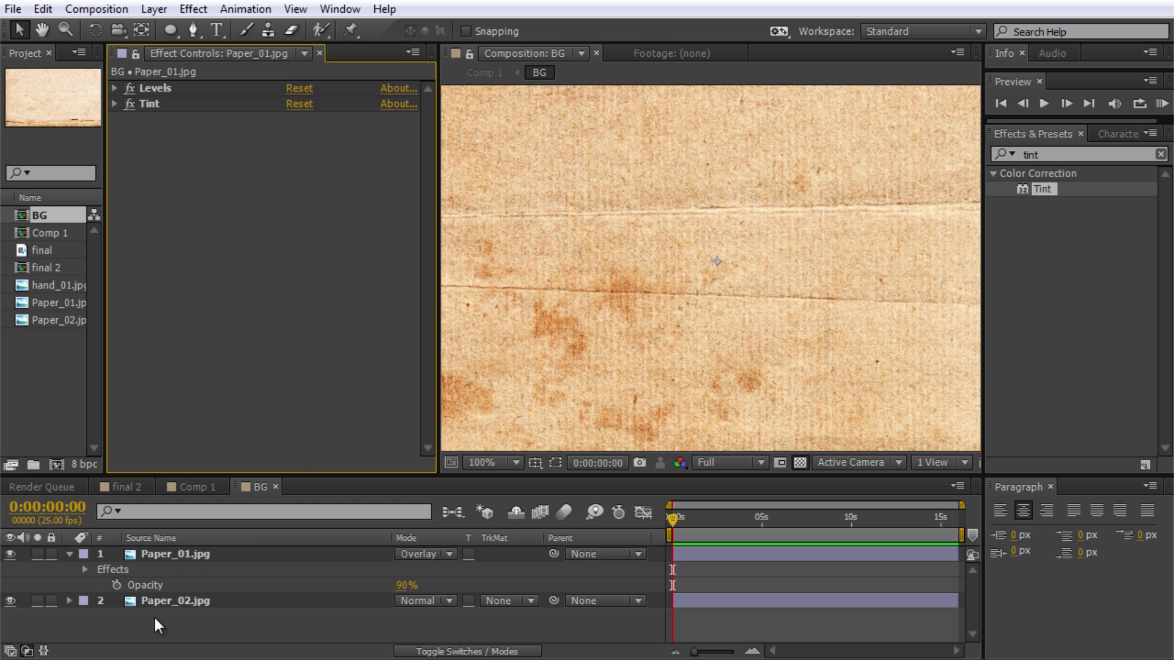
pyautogui.click(275, 486)
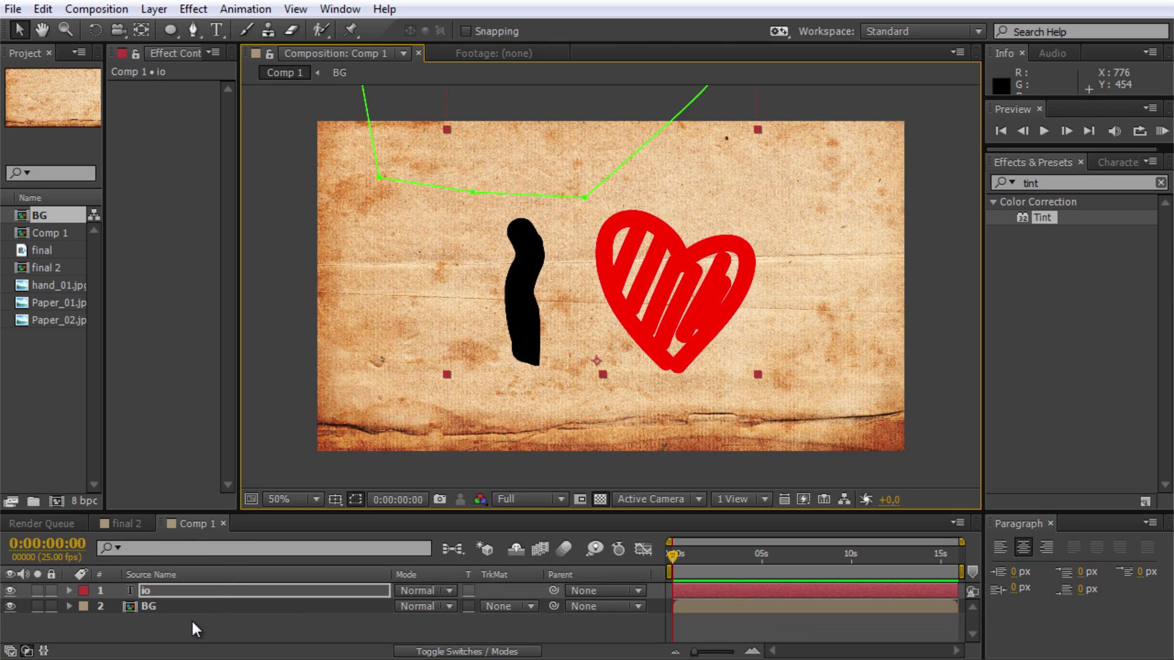
pyautogui.click(155, 596)
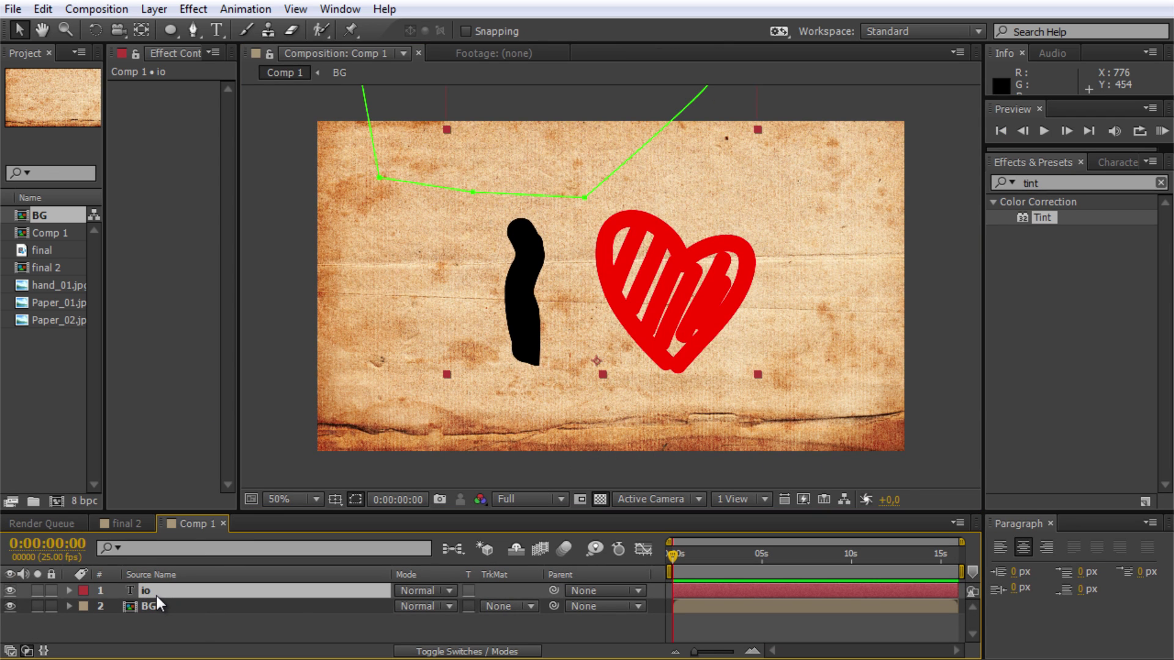
pyautogui.hotkey('ctrl', 'shift', 'c')
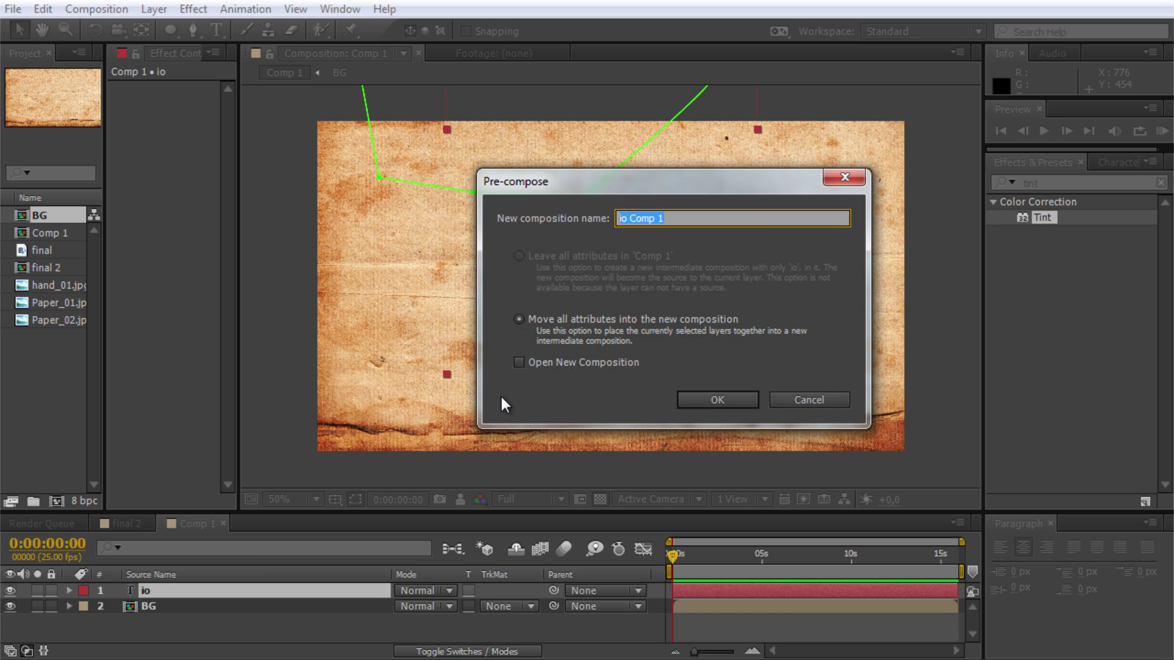
pyautogui.write('Letters')
pyautogui.click(740, 400)
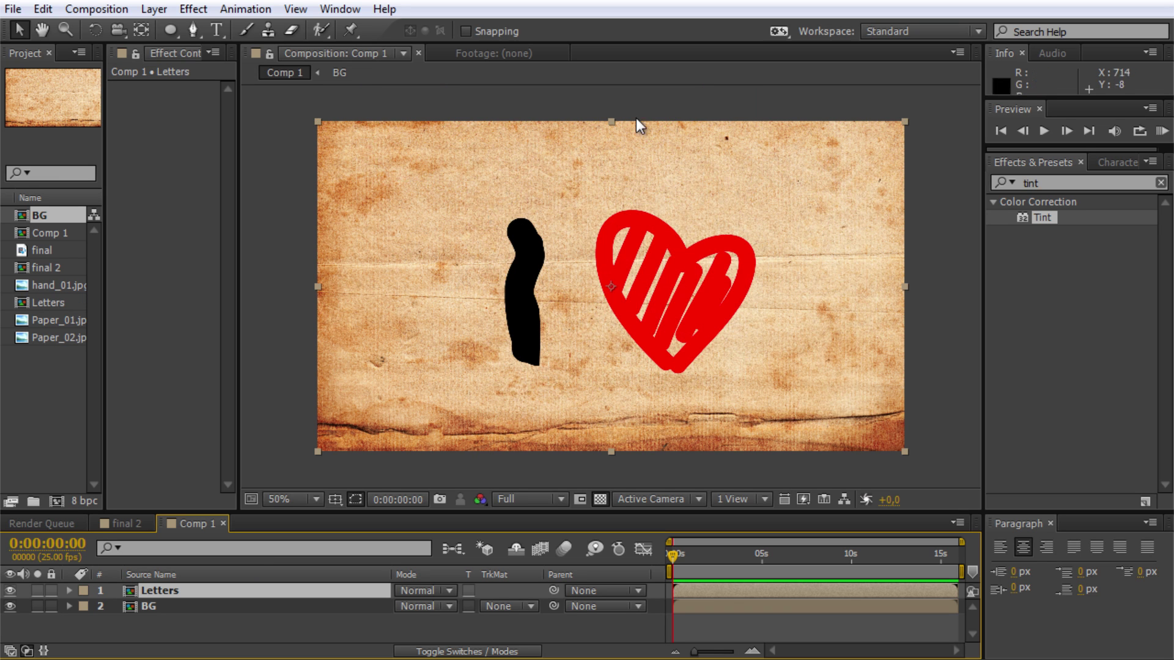
# Find the Directional Blur effect and apply it to the Letters layer
pyautogui.press('.')
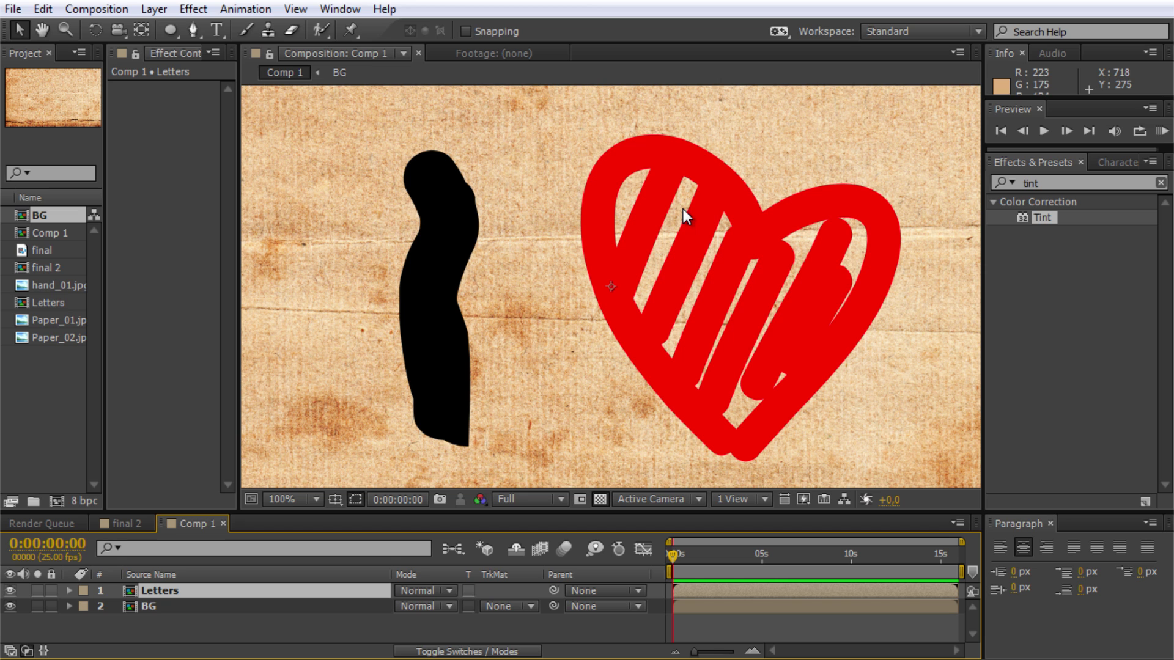
pyautogui.click(1072, 181)
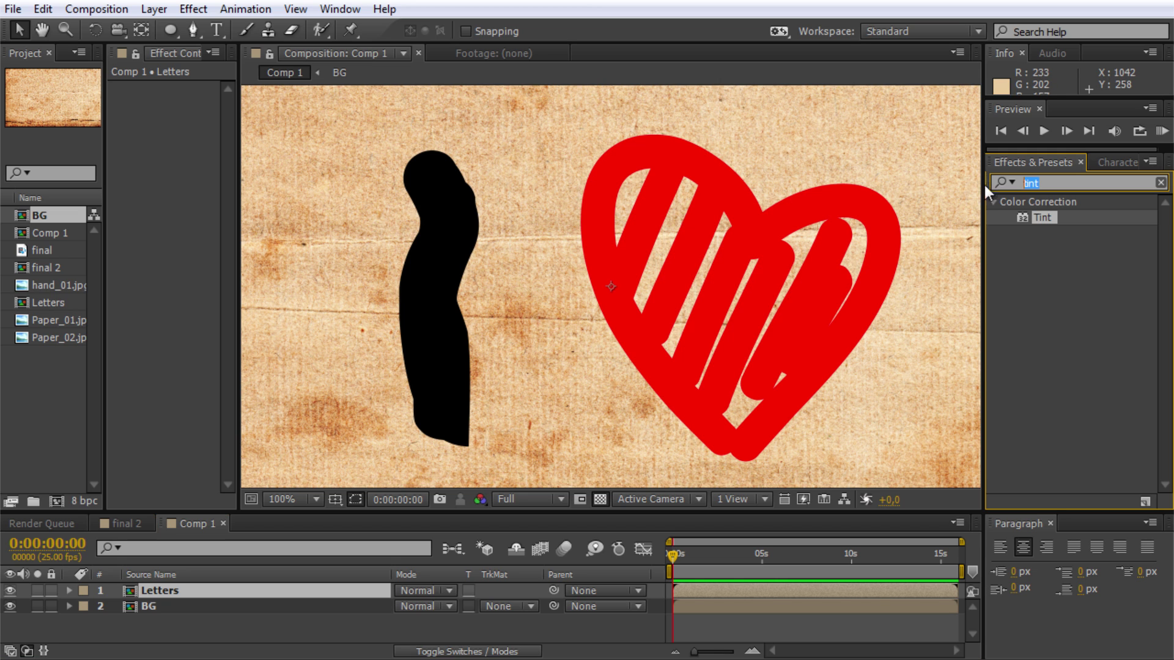
pyautogui.write('direc')
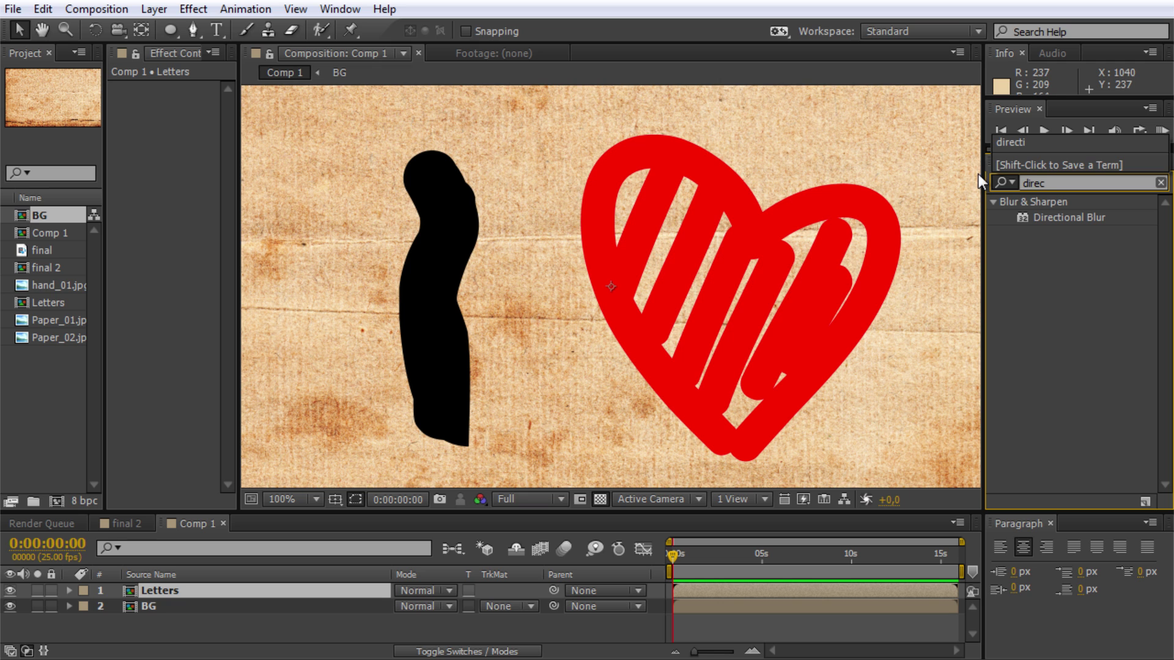
pyautogui.click(1104, 226)
pyautogui.click(1094, 219)
pyautogui.moveTo(1087, 218); pyautogui.dragTo(325, 590)
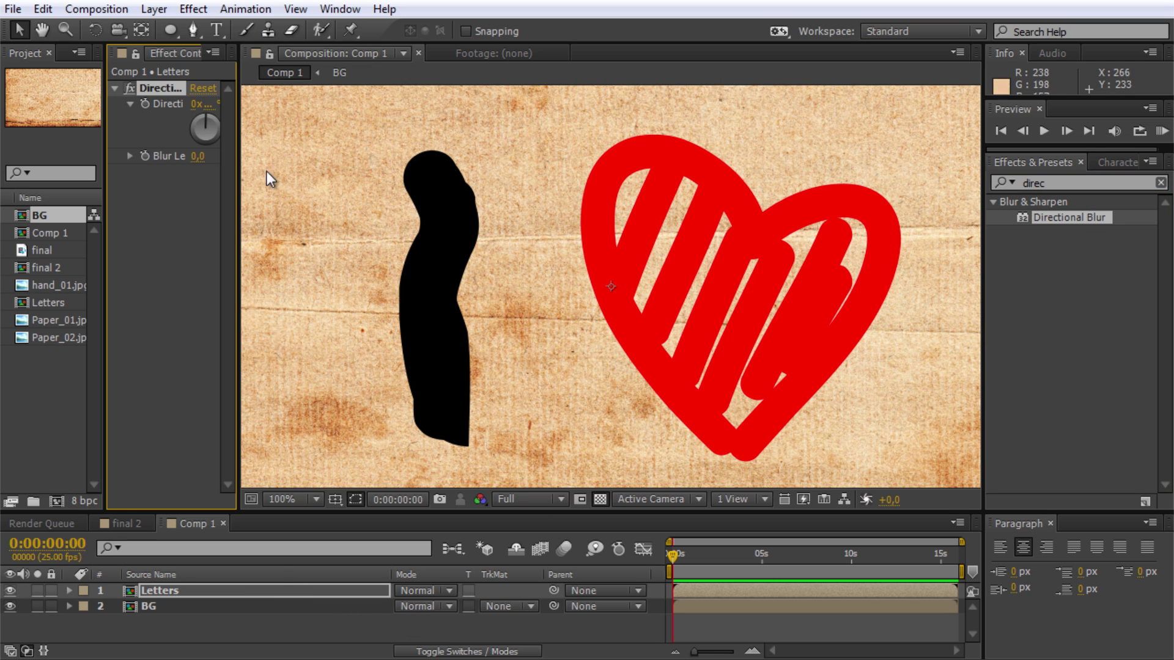
# Try a 5° blur direction on Letters, then set Direction to 0° and Blur Length to 23.7
pyautogui.moveTo(238, 157); pyautogui.dragTo(314, 146)
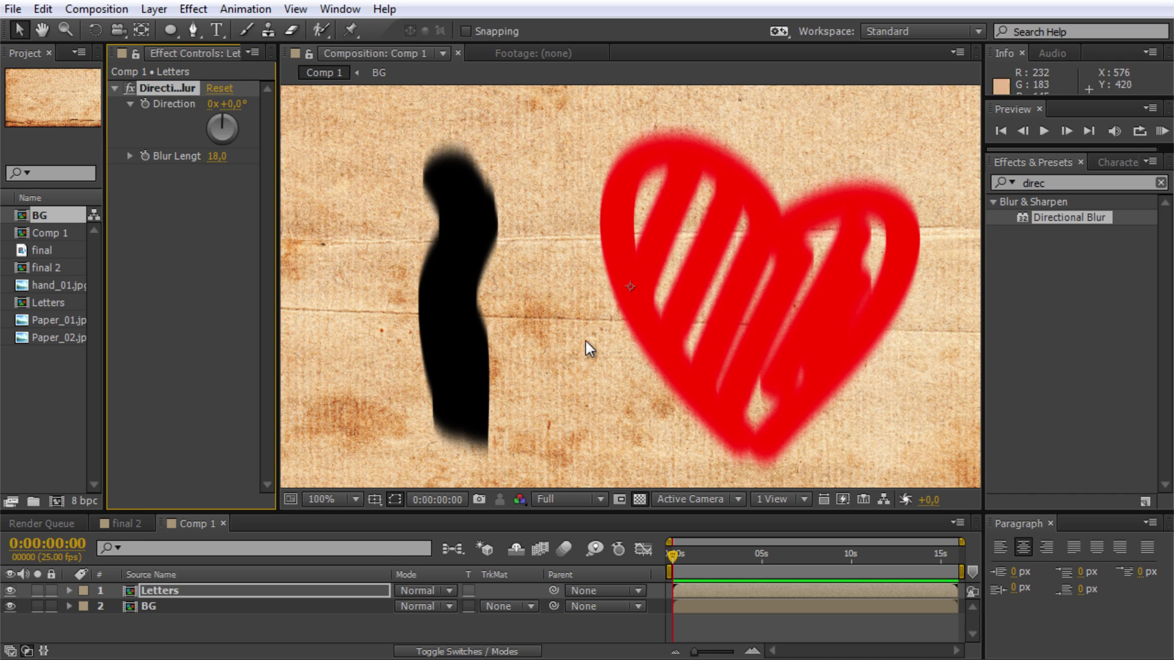
pyautogui.moveTo(226, 118)
pyautogui.mouseDown()
pyautogui.moveTo(274, 138)
pyautogui.moveTo(224, 108)
pyautogui.mouseUp()
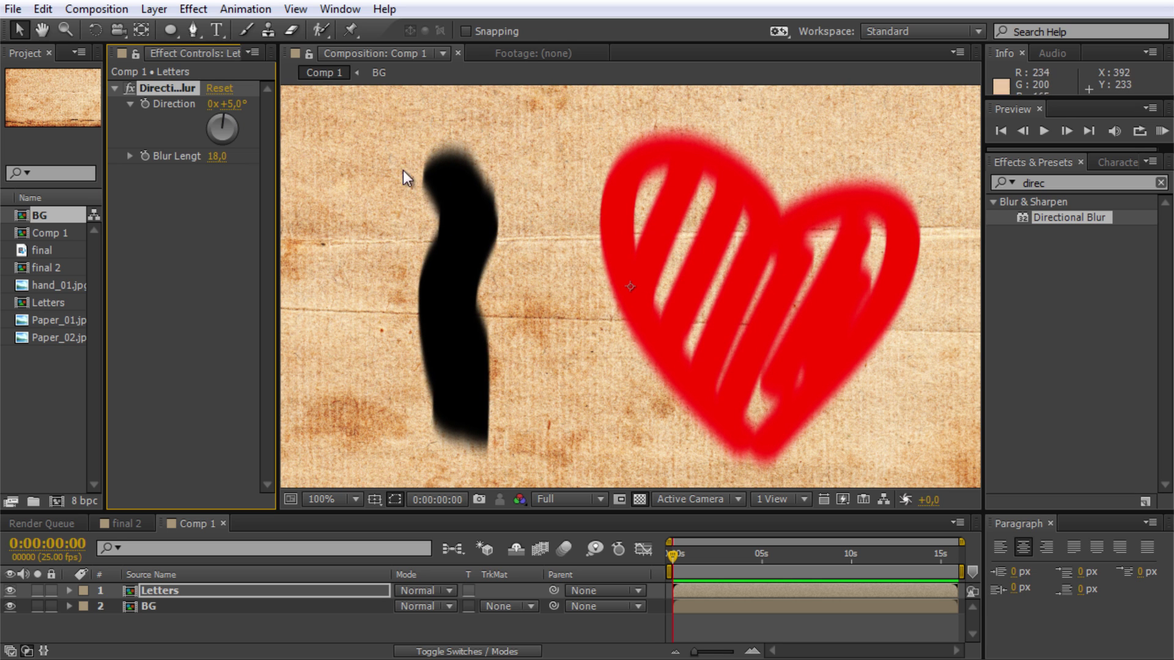
pyautogui.click(234, 105)
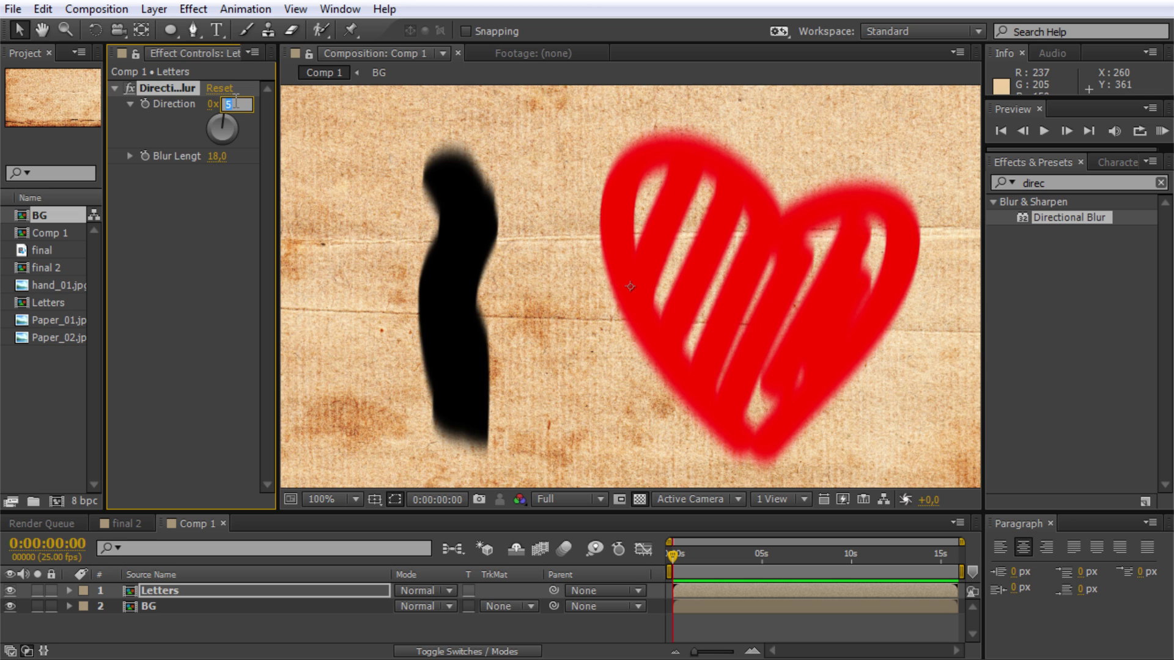
pyautogui.write('0')
pyautogui.press('Return')
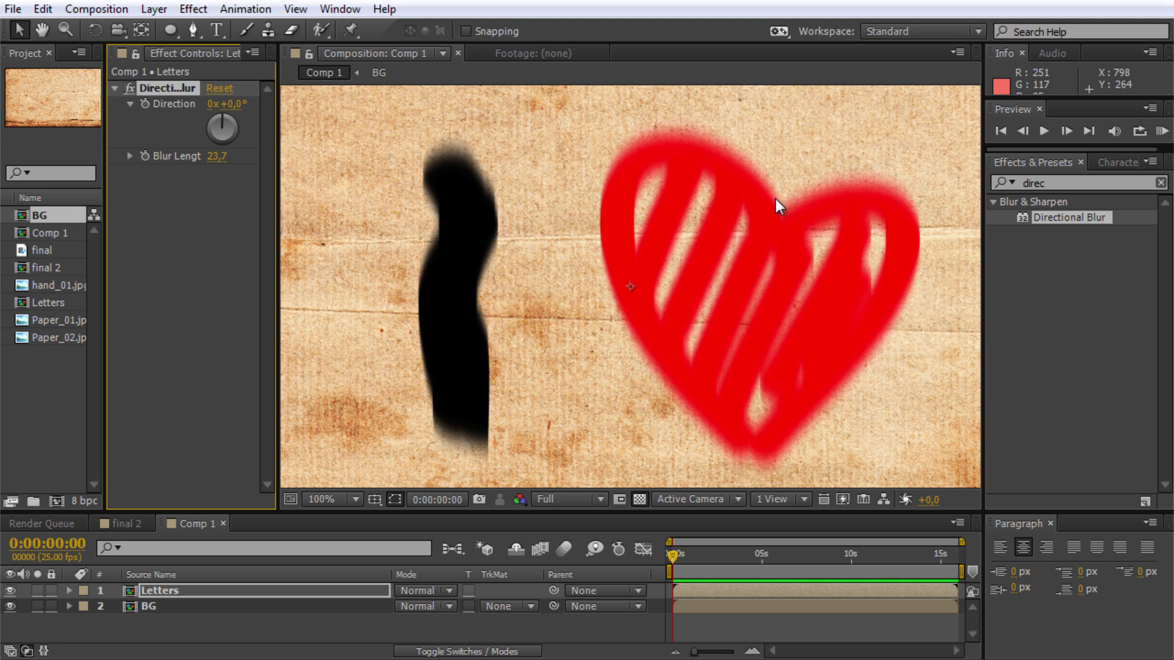
# Find the Roughen Edges effect and add it to the Letters layer below Directional Blur
pyautogui.moveTo(1063, 186); pyautogui.dragTo(1031, 186)
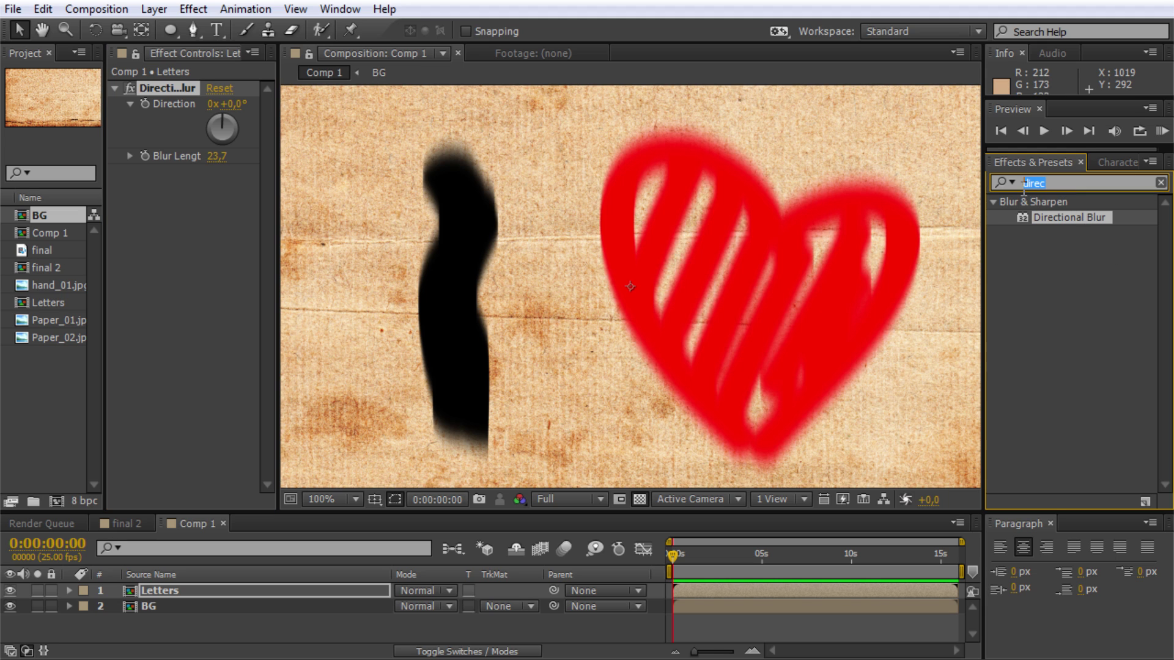
pyautogui.write('roughe')
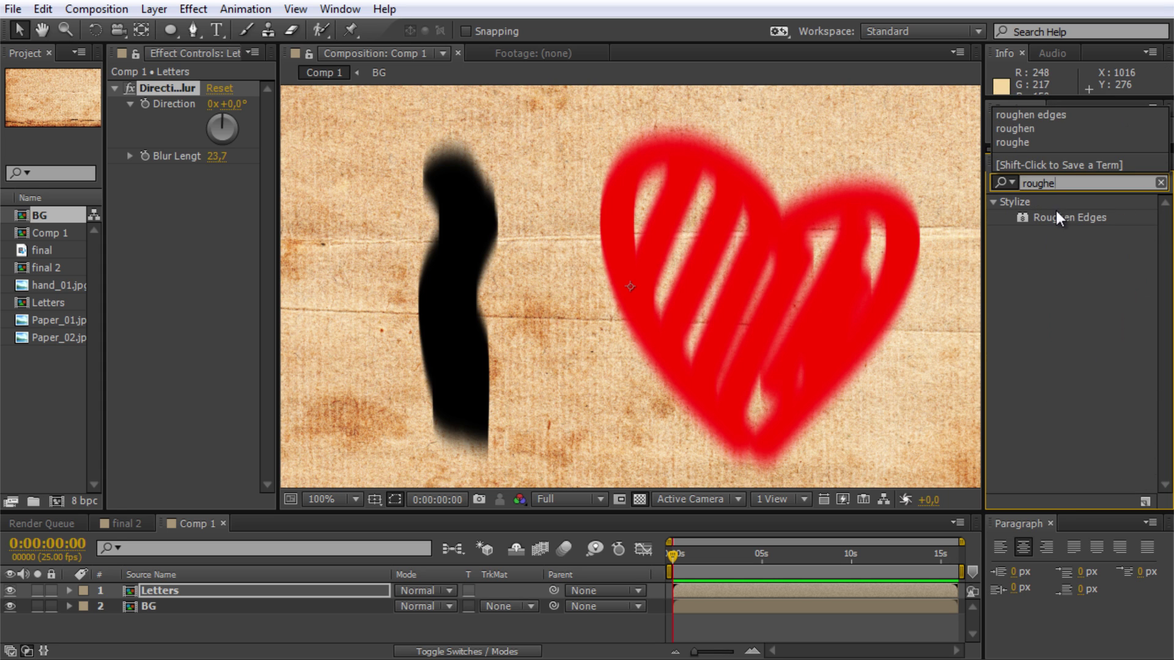
pyautogui.moveTo(1057, 213); pyautogui.dragTo(182, 278)
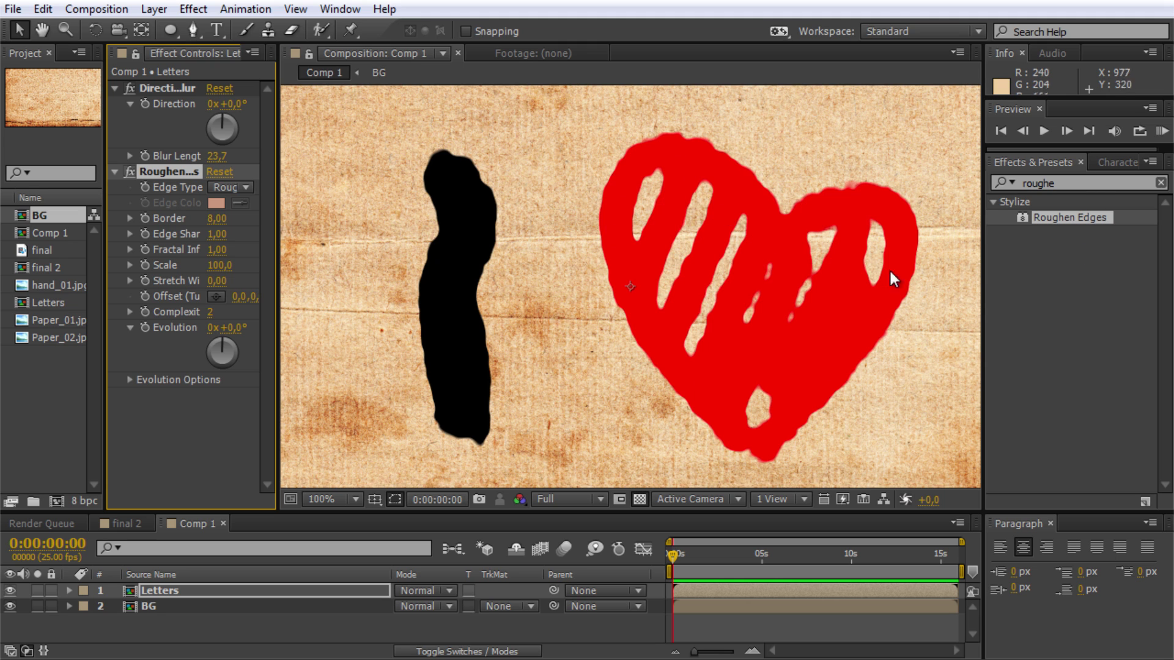
# Select the Letters layer and widen its effect settings area until the full parameter names fit
pyautogui.click(168, 592)
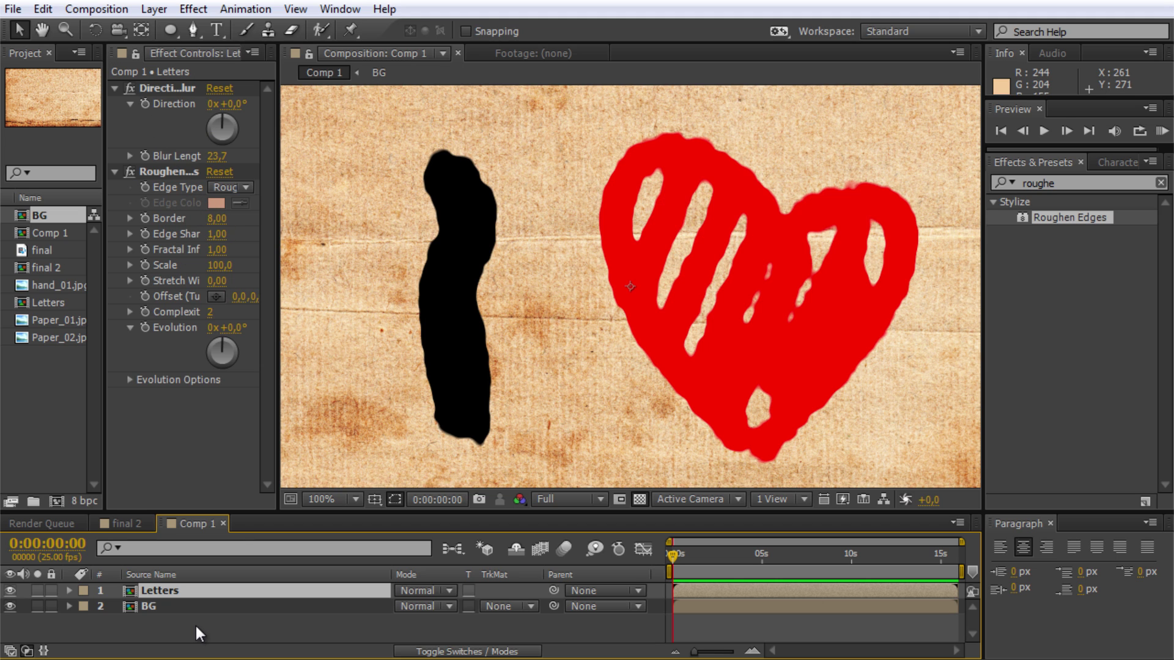
pyautogui.click(152, 603)
pyautogui.click(156, 590)
pyautogui.click(155, 607)
pyautogui.click(160, 590)
pyautogui.moveTo(278, 231); pyautogui.dragTo(348, 248)
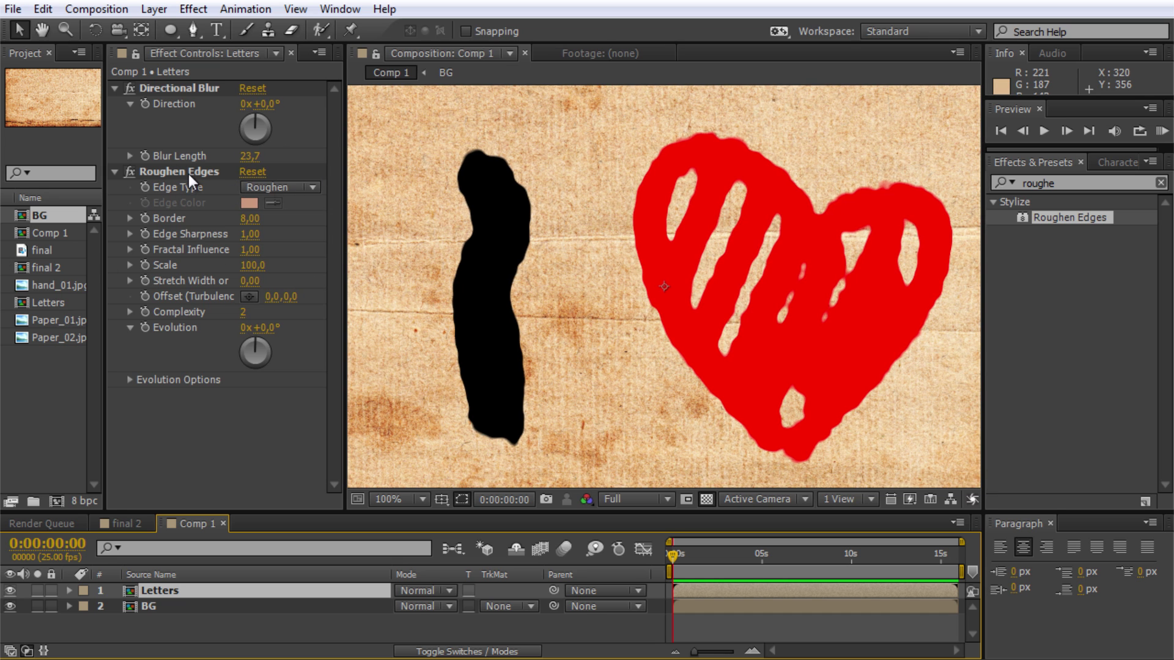
pyautogui.moveTo(347, 269); pyautogui.dragTo(402, 314)
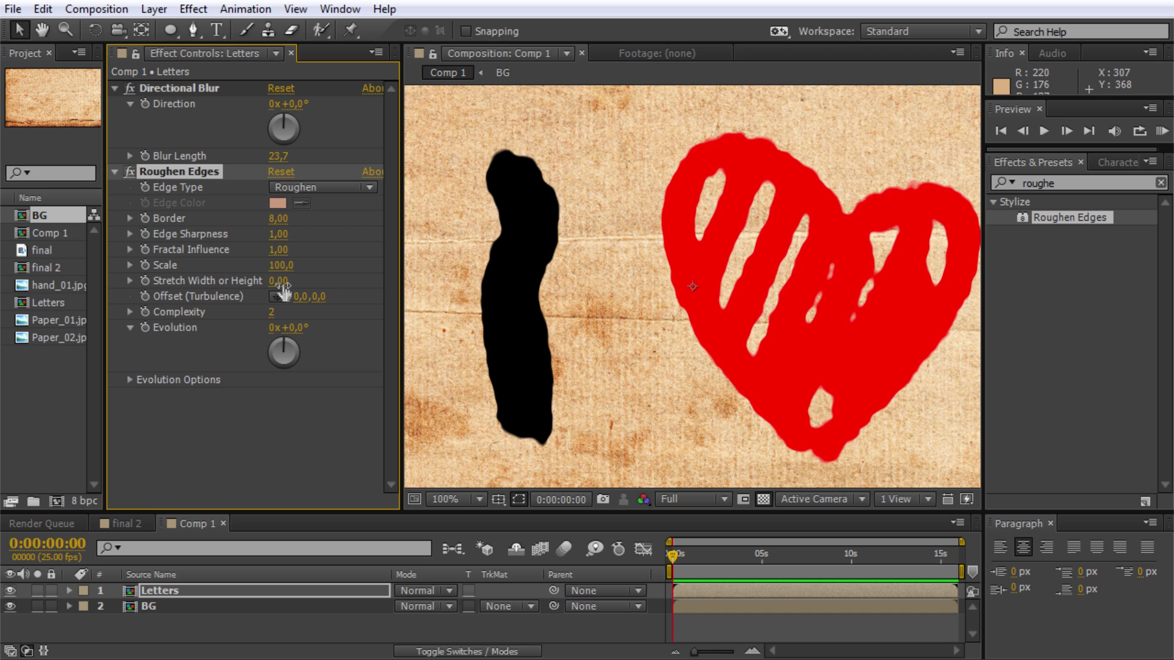
# Set Roughen Edges on Letters to Border 12.20, Edge Sharpness 0.85, Scale 23 and Stretch Width or Height -7.10
pyautogui.moveTo(282, 283); pyautogui.dragTo(325, 283)
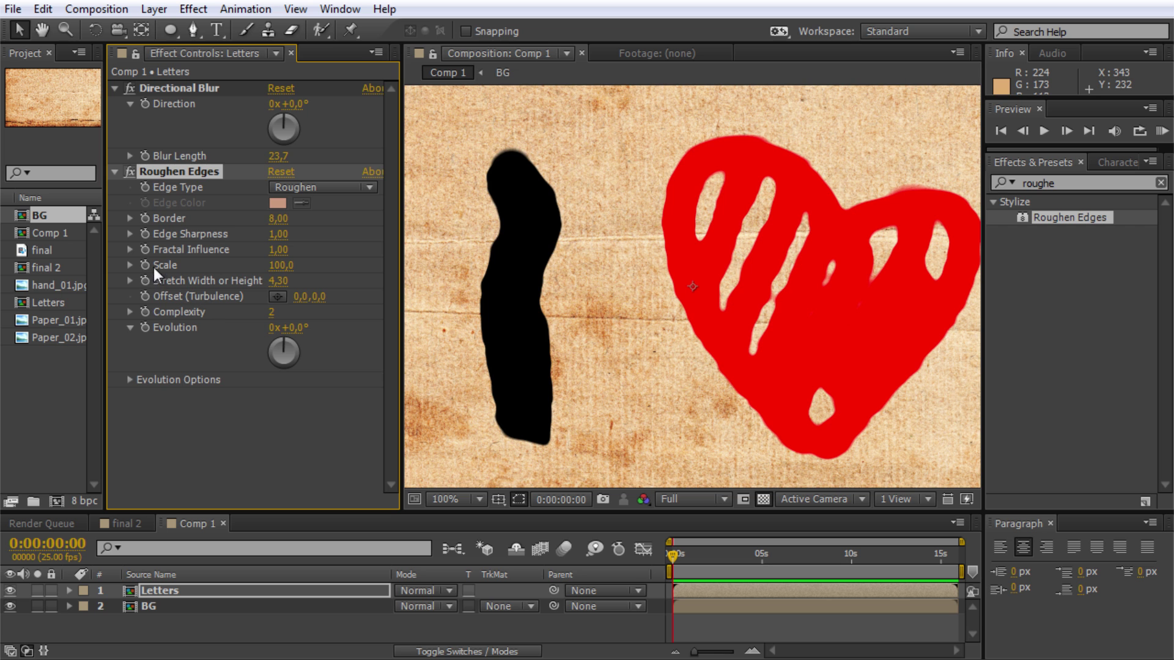
pyautogui.moveTo(267, 265); pyautogui.dragTo(228, 282)
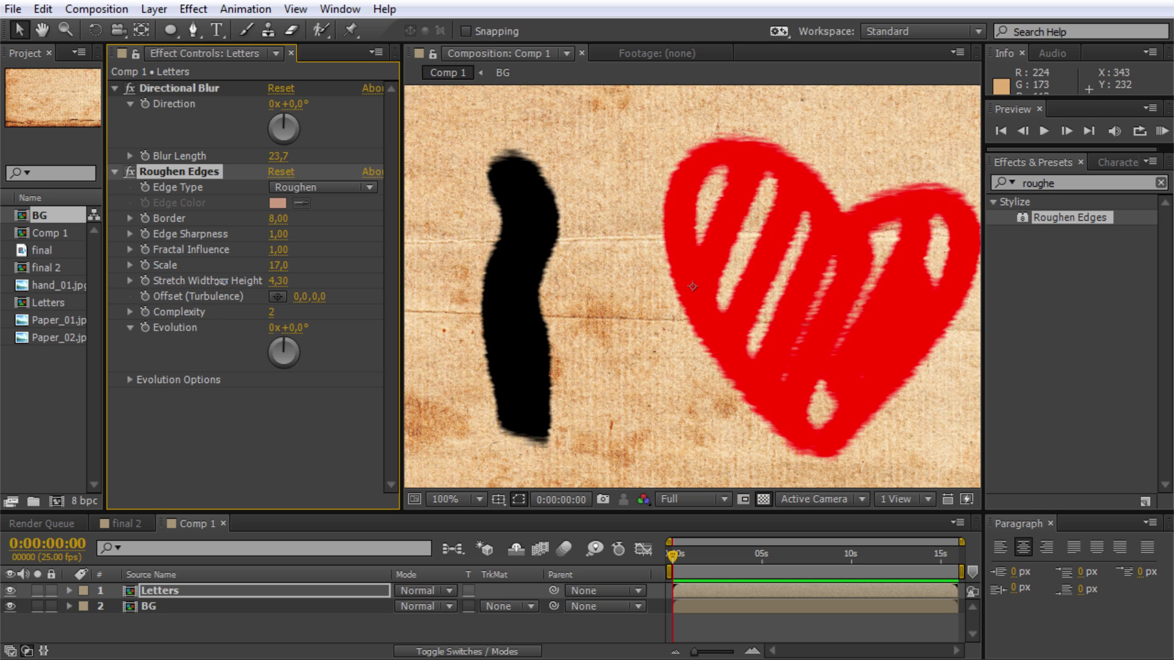
pyautogui.press('.')
pyautogui.moveTo(474, 223)
pyautogui.mouseDown()
pyautogui.moveTo(636, 366)
pyautogui.moveTo(704, 370)
pyautogui.mouseUp()
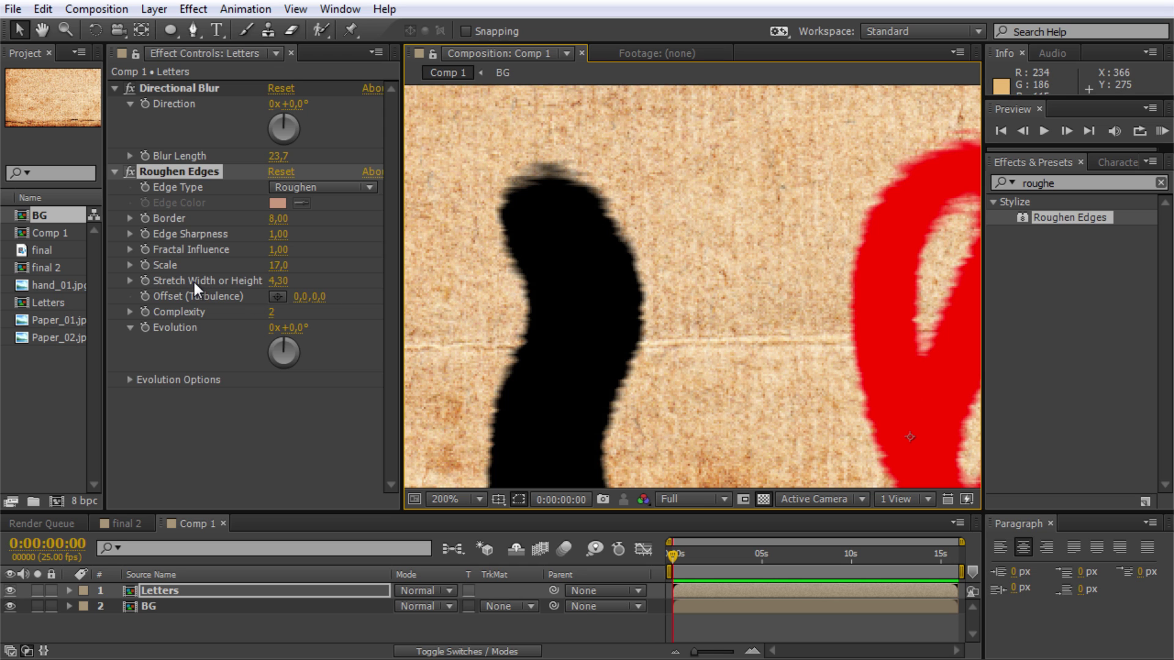
pyautogui.moveTo(279, 281); pyautogui.dragTo(211, 312)
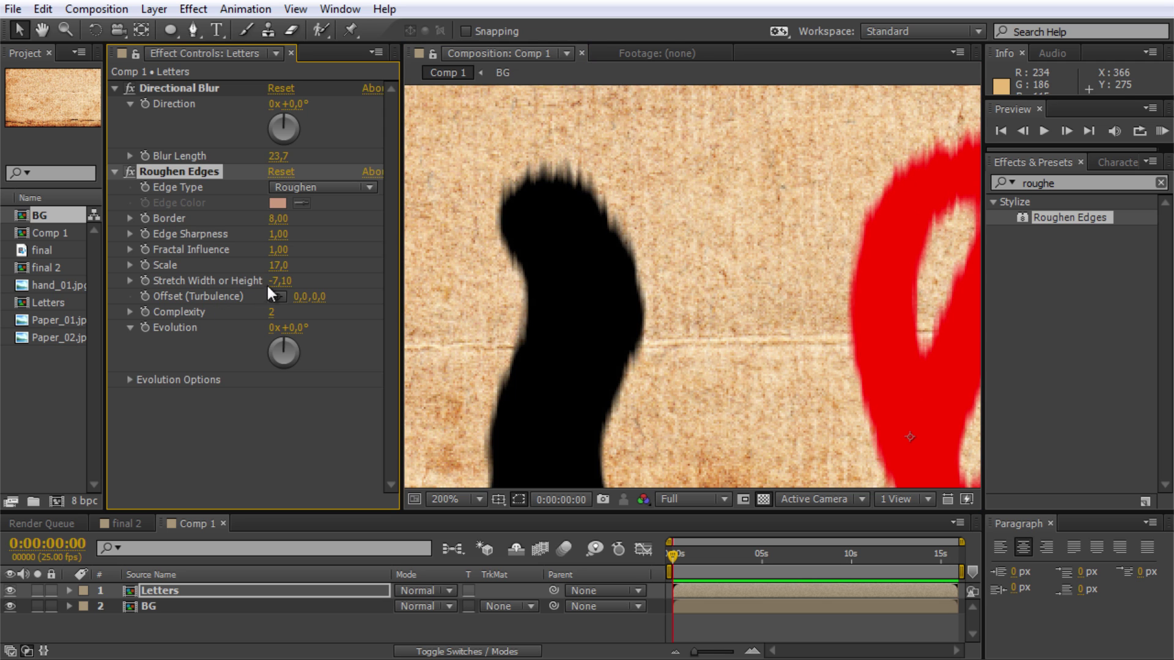
pyautogui.moveTo(279, 267)
pyautogui.mouseDown()
pyautogui.moveTo(323, 270)
pyautogui.moveTo(263, 275)
pyautogui.mouseUp()
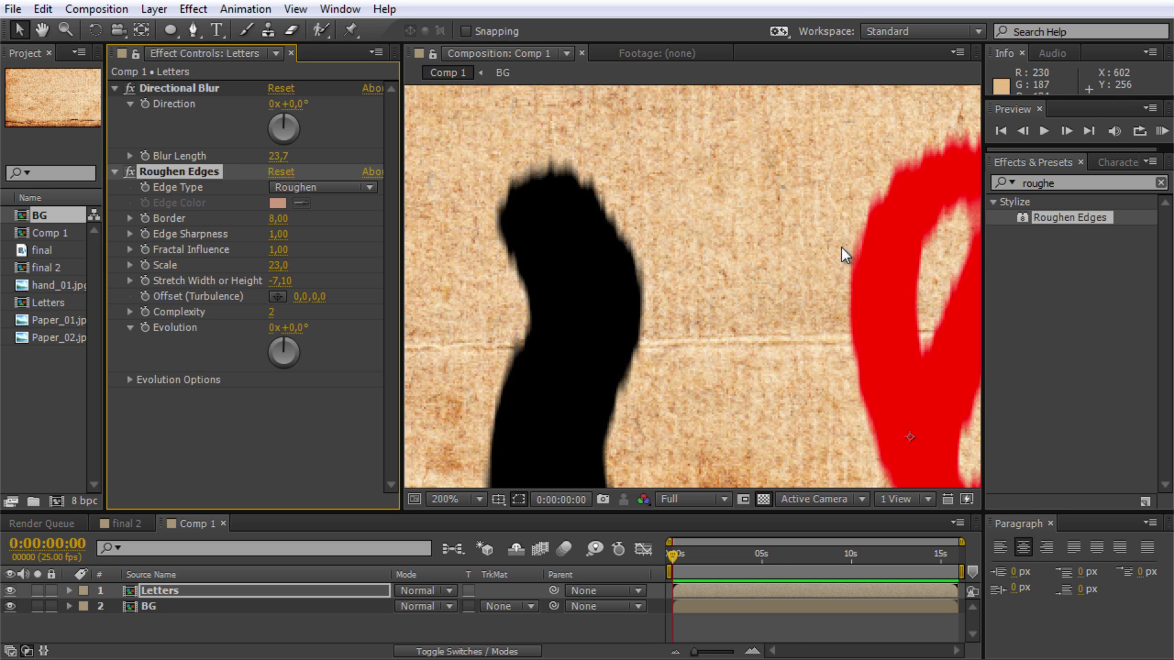
pyautogui.moveTo(278, 218); pyautogui.dragTo(281, 261)
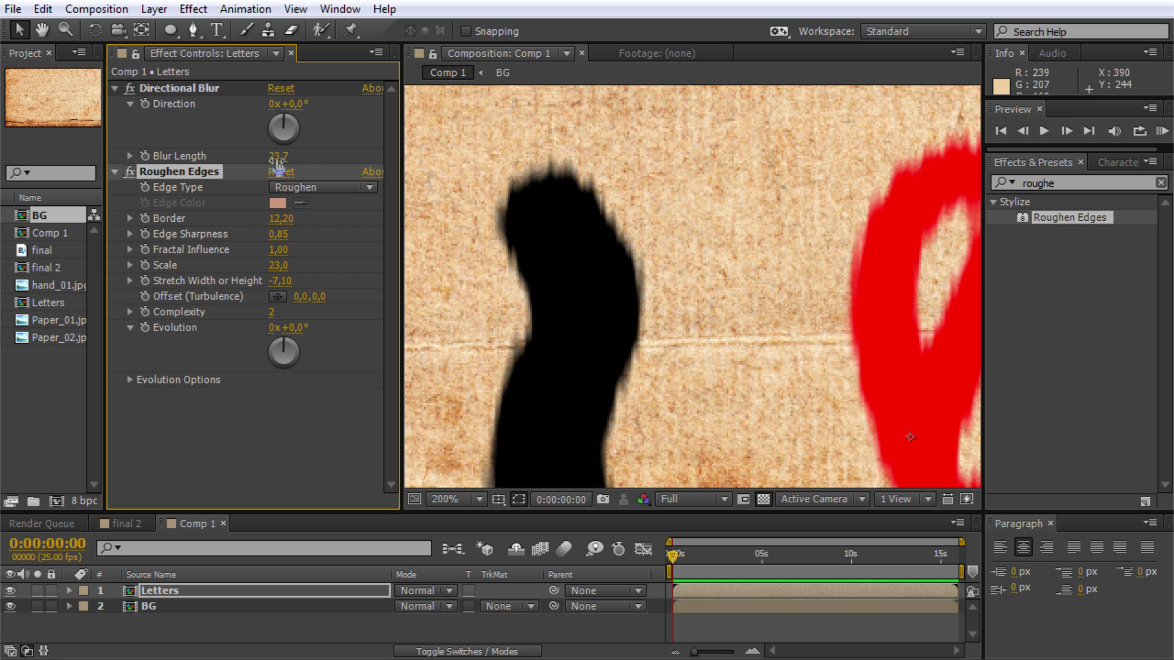
# Try a Directional Blur length of 91.1 on the Letters layer and settle on 67.6
pyautogui.moveTo(280, 160)
pyautogui.mouseDown()
pyautogui.moveTo(532, 149)
pyautogui.moveTo(702, 112)
pyautogui.moveTo(842, 102)
pyautogui.mouseUp()
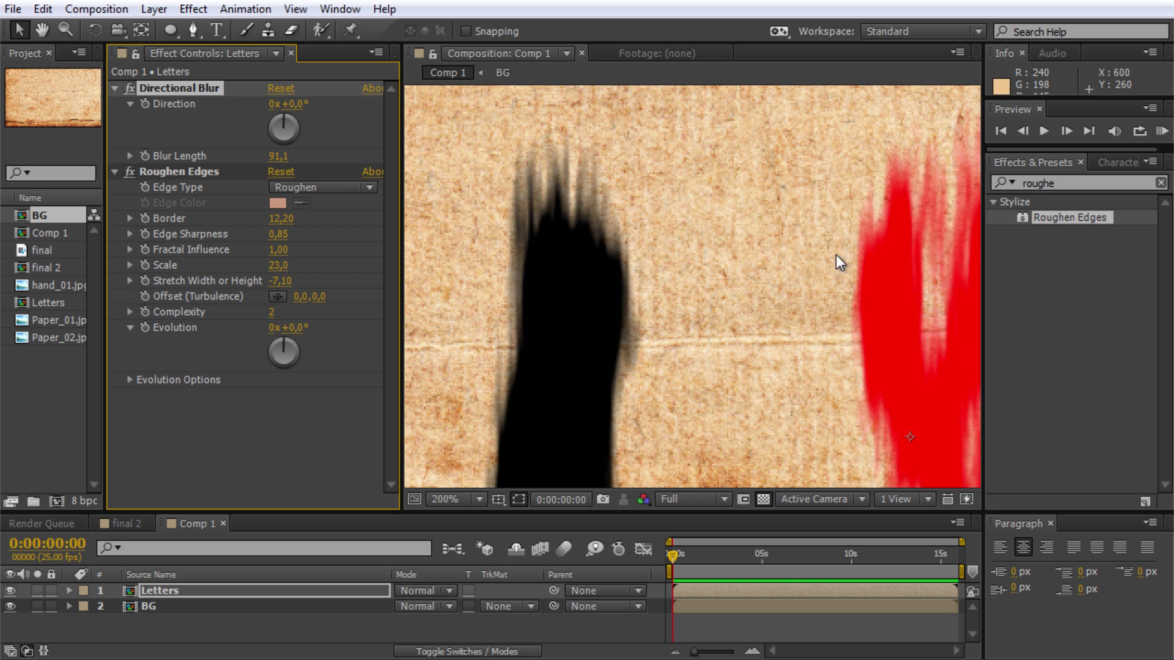
pyautogui.scroll(-2, 836, 254)
pyautogui.scroll(-1, 795, 229)
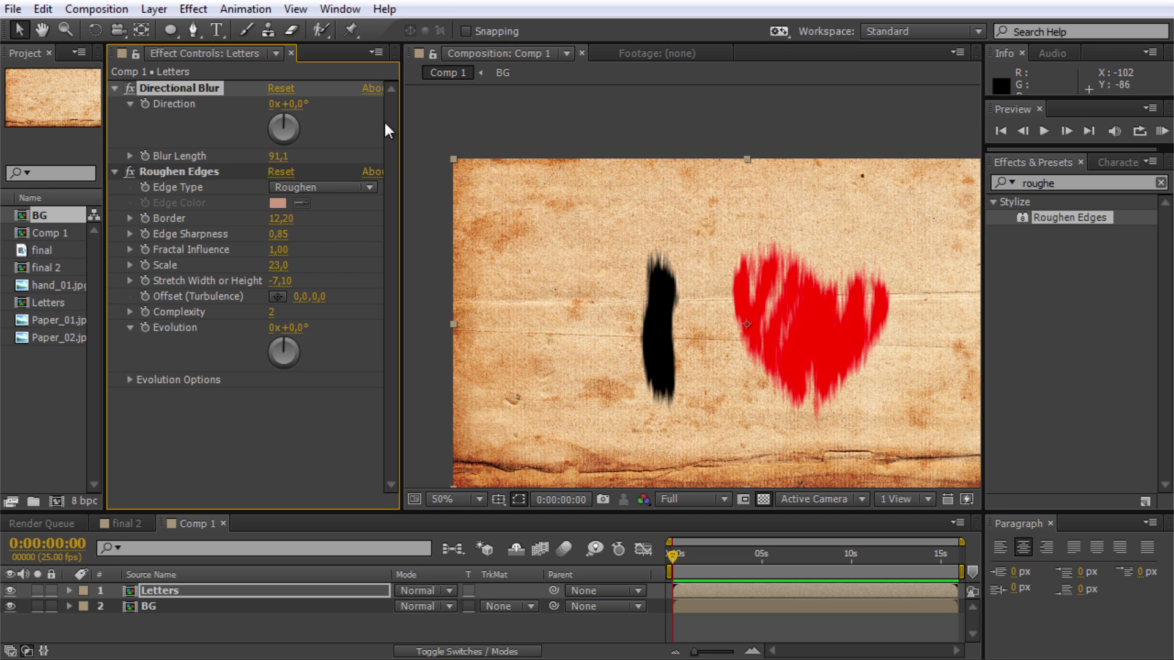
pyautogui.moveTo(286, 165); pyautogui.dragTo(214, 179)
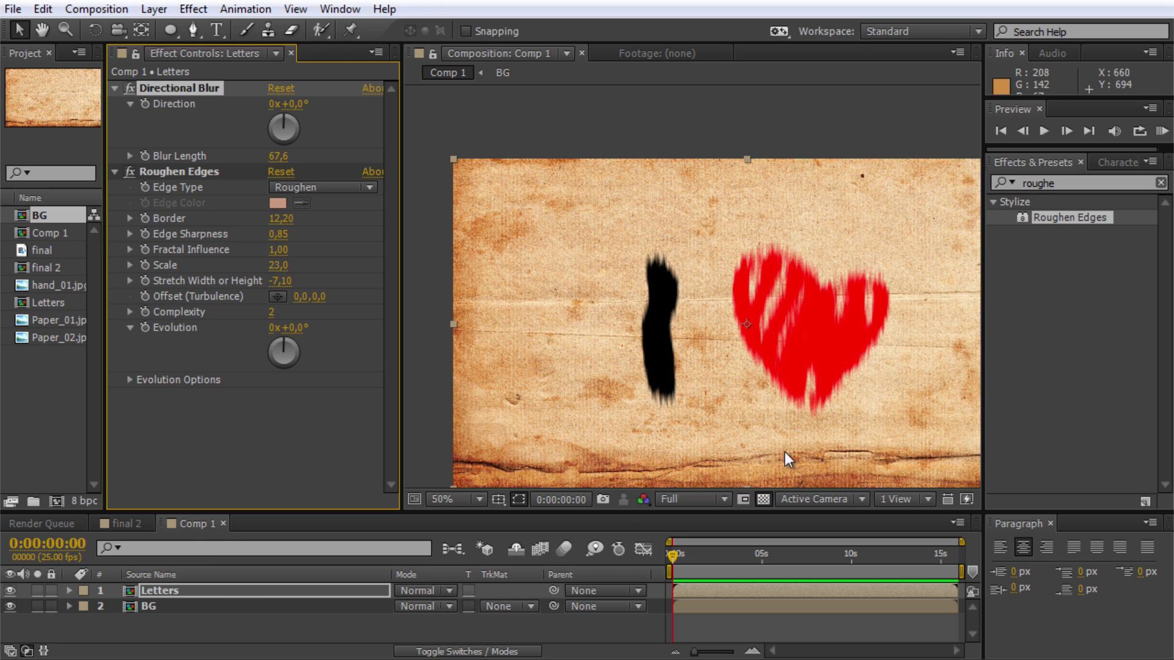
pyautogui.press('.')
pyautogui.moveTo(786, 438)
pyautogui.mouseDown()
pyautogui.moveTo(716, 383)
pyautogui.moveTo(650, 368)
pyautogui.mouseUp()
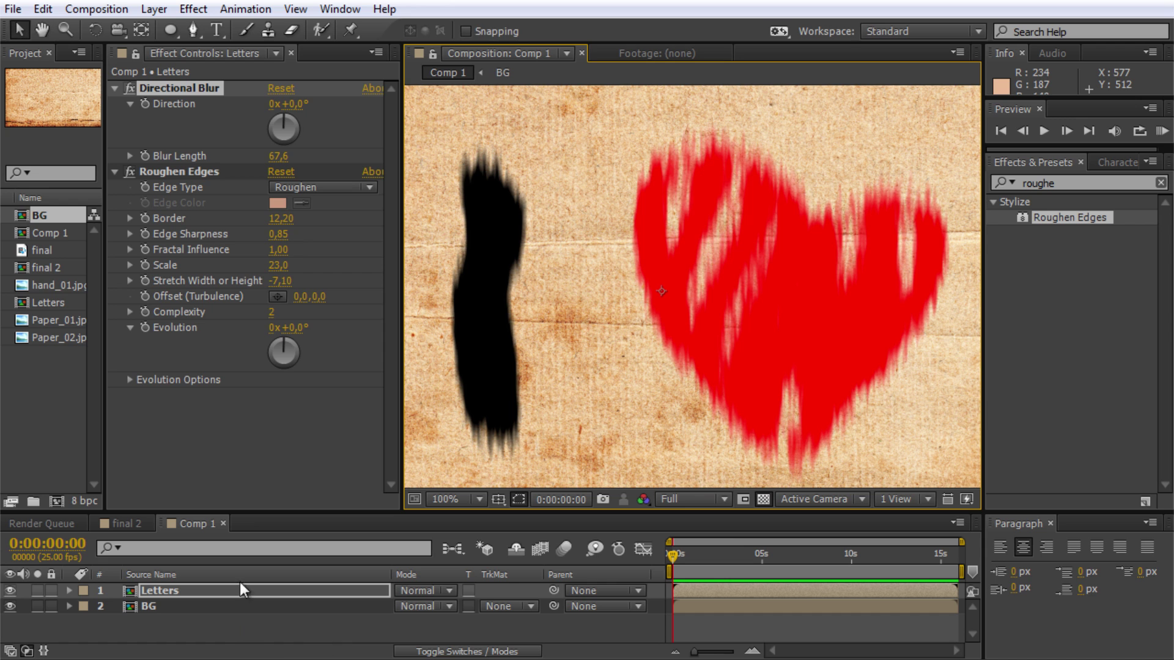
# Duplicate the Letters layer and delete the Directional Blur effect from the upper copy
pyautogui.click(265, 633)
pyautogui.click(210, 591)
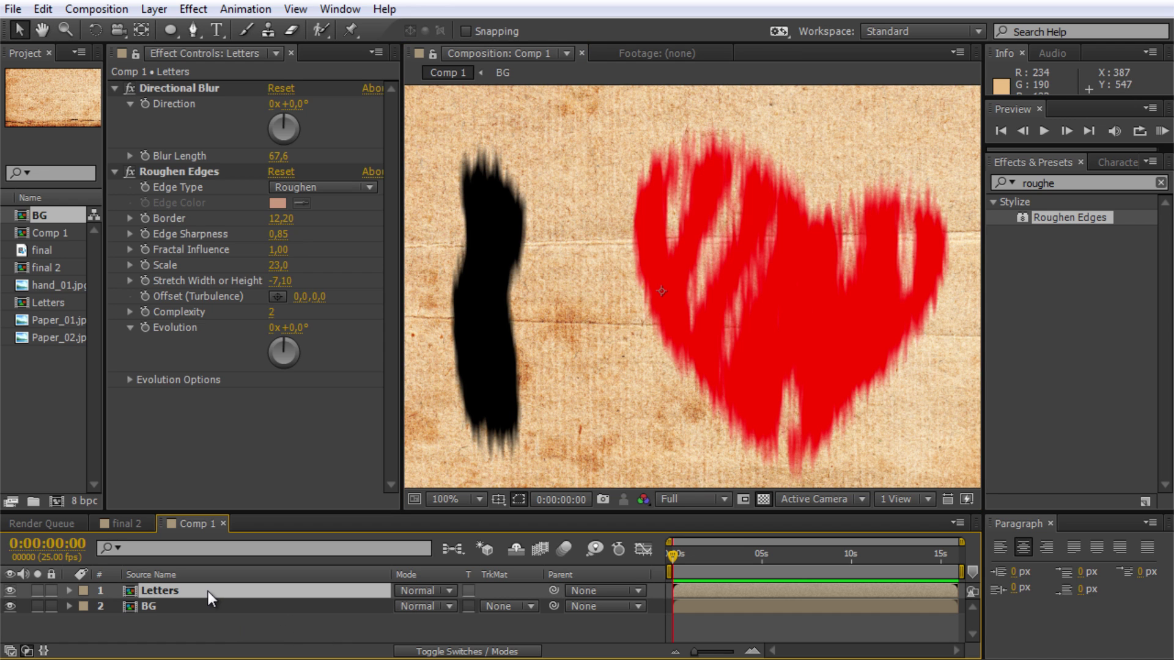
pyautogui.hotkey('ctrl', 'd')
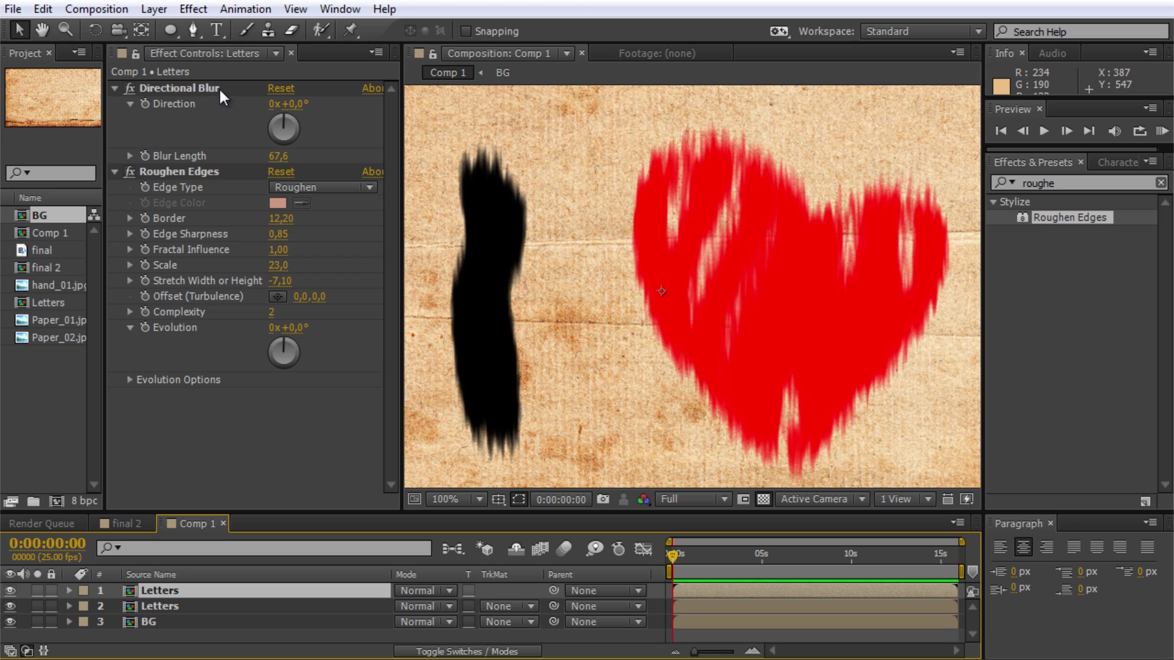
pyautogui.click(128, 88)
pyautogui.click(178, 89)
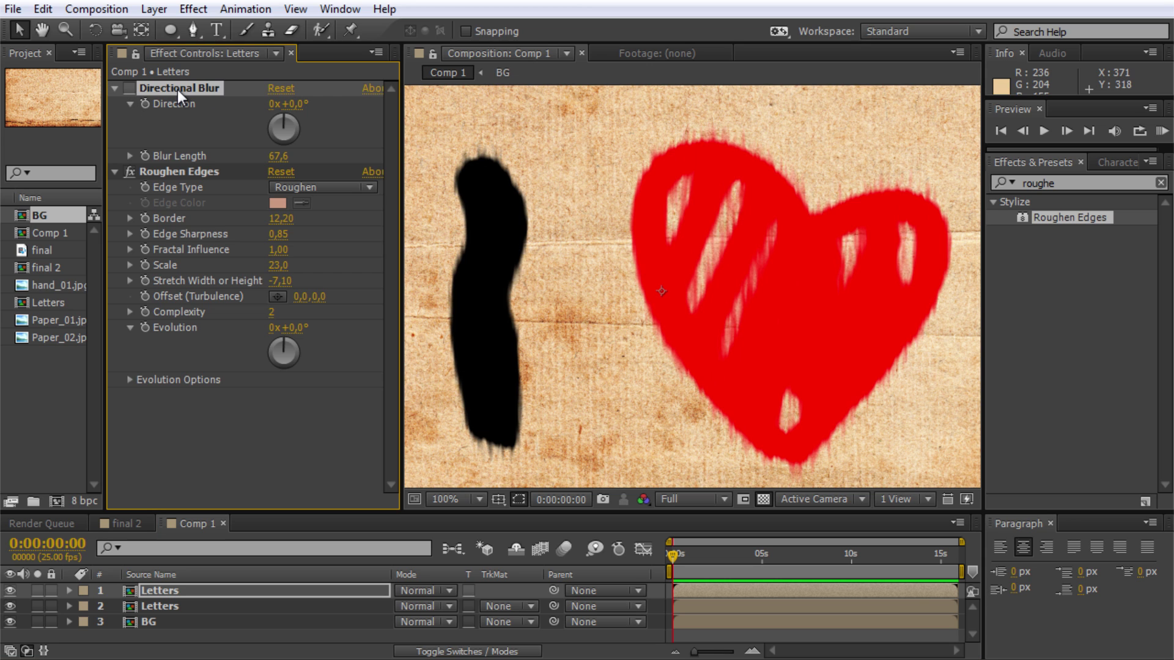
pyautogui.press('Delete')
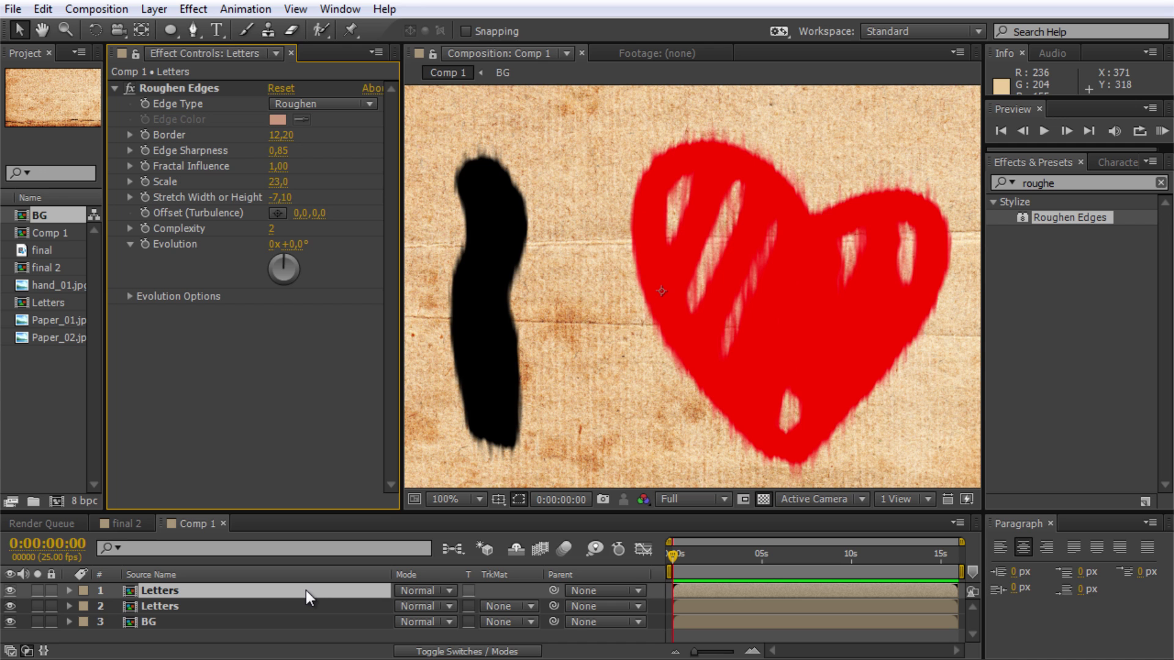
# Set the opacity of the upper Letters layer to 49% and of the lower Letters layer to 89%
pyautogui.press('t')
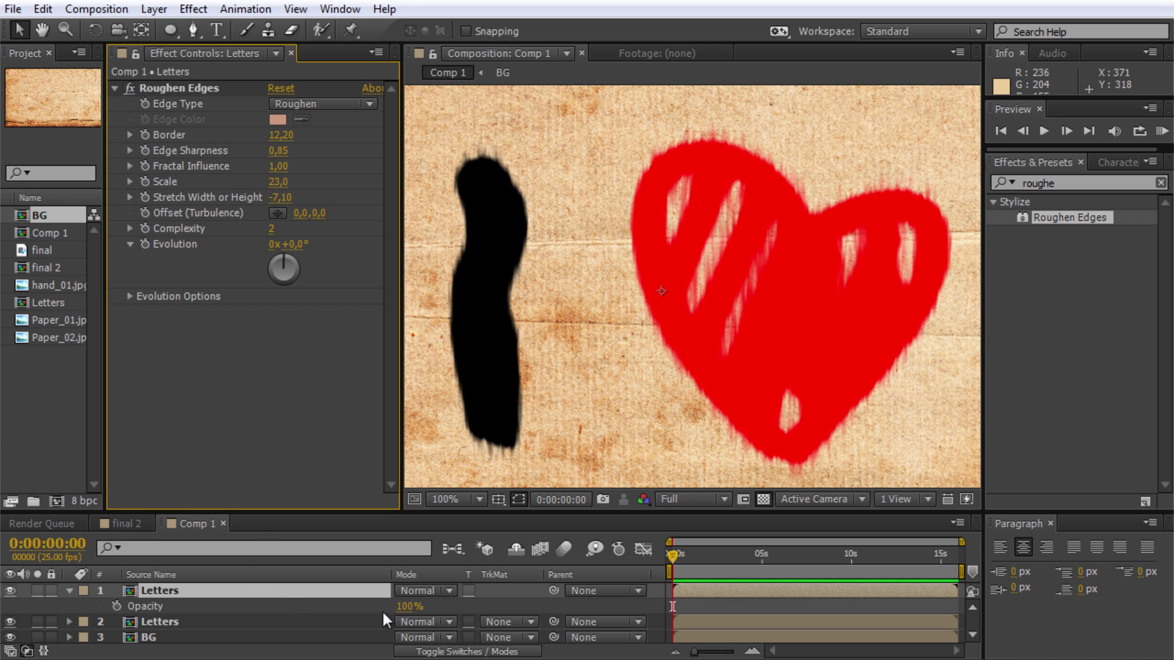
pyautogui.moveTo(407, 620); pyautogui.dragTo(340, 630)
pyautogui.click(321, 622)
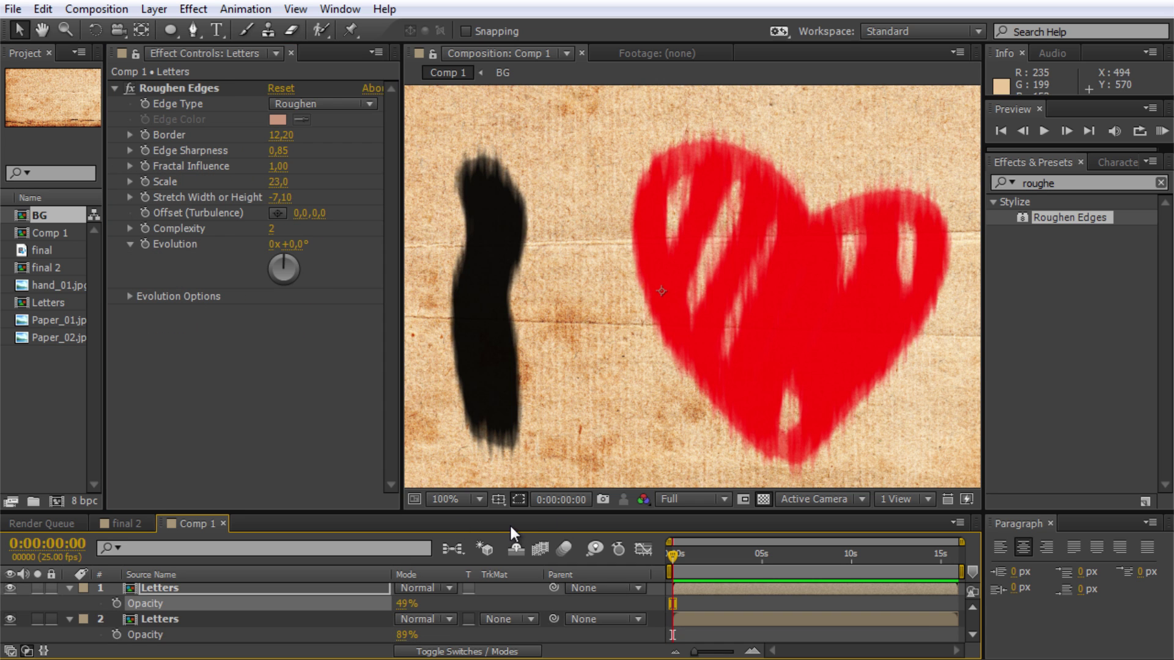
# Set both Letters layers to the Darker Color blending mode and lower the upper layer's opacity
pyautogui.hotkey('ctrl', 's')
pyautogui.click(69, 588)
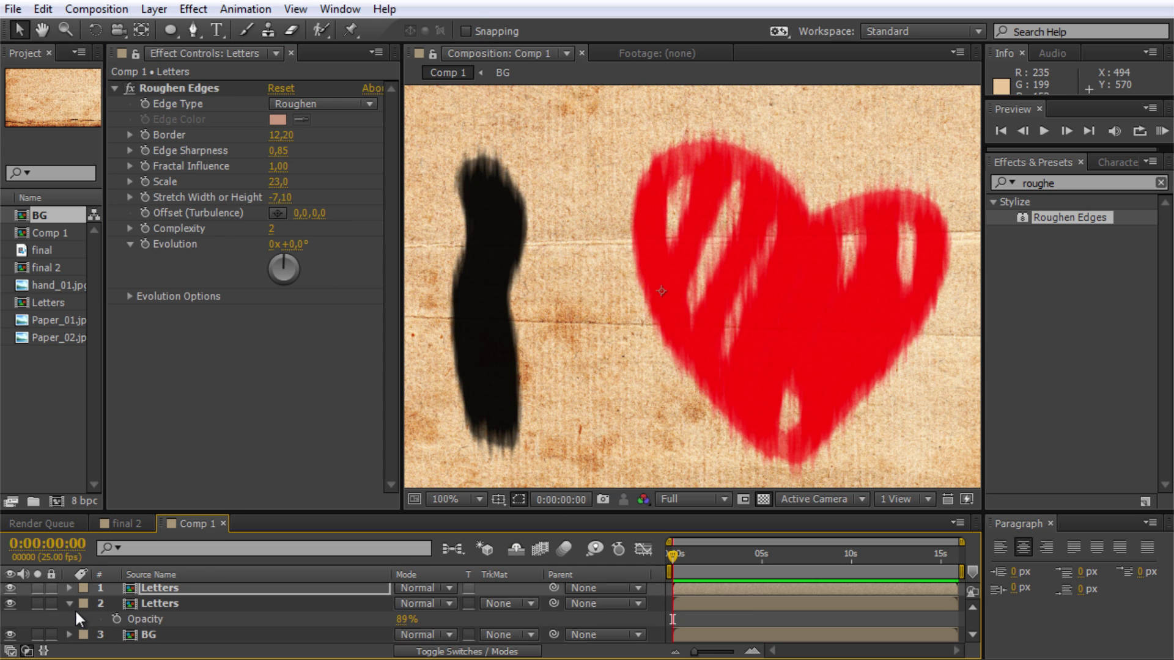
pyautogui.click(69, 603)
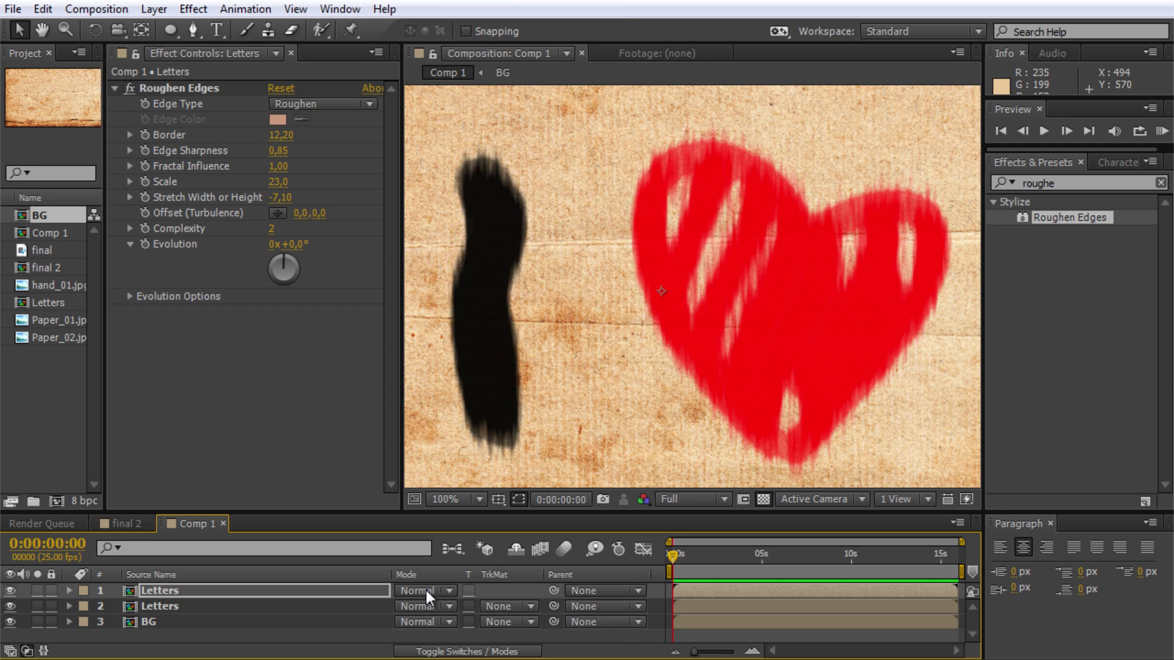
pyautogui.click(426, 590)
pyautogui.click(534, 133)
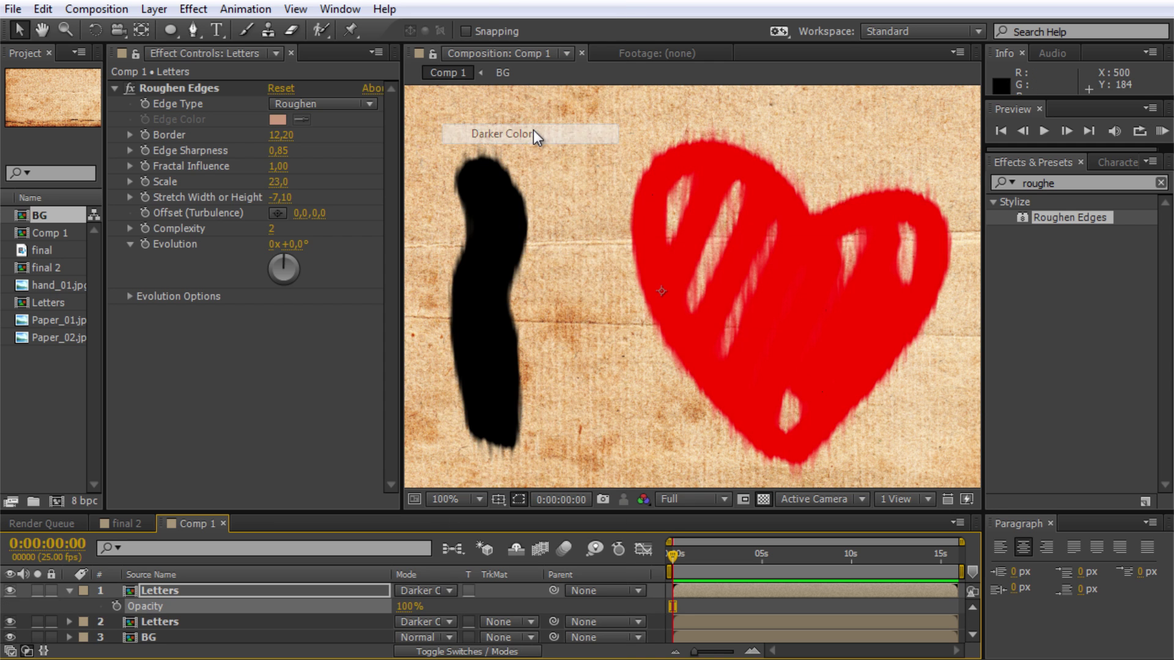
pyautogui.moveTo(405, 608)
pyautogui.mouseDown()
pyautogui.moveTo(335, 622)
pyautogui.moveTo(367, 622)
pyautogui.mouseUp()
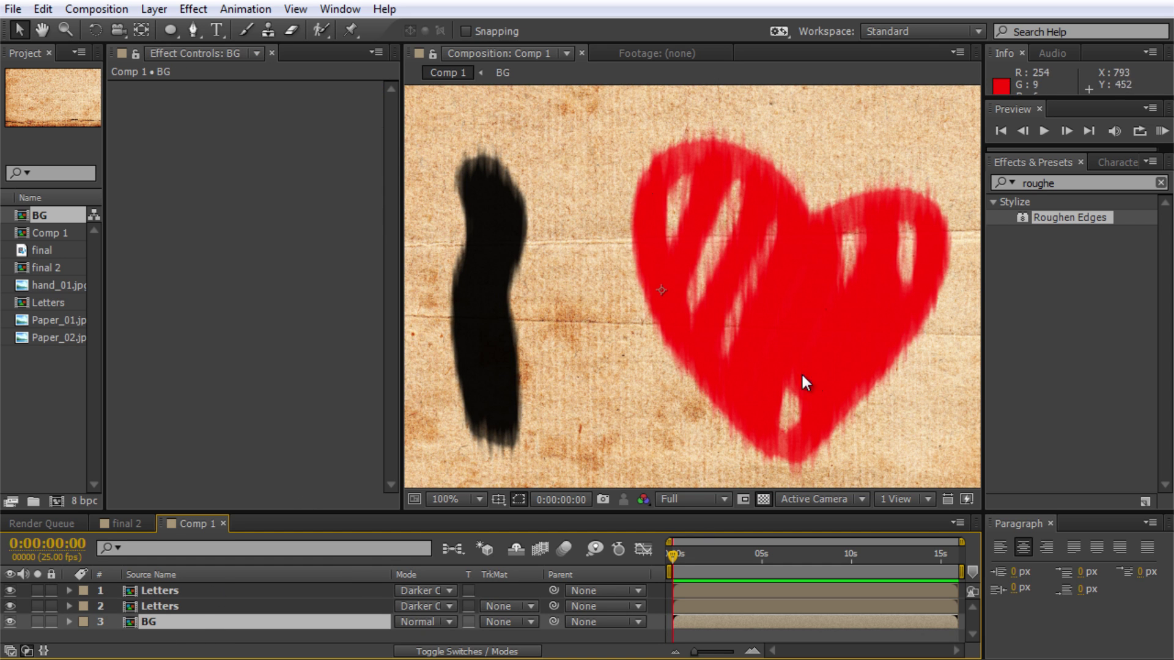
# Duplicate the BG layer and move the copy to the top of the layer stack
pyautogui.click(206, 633)
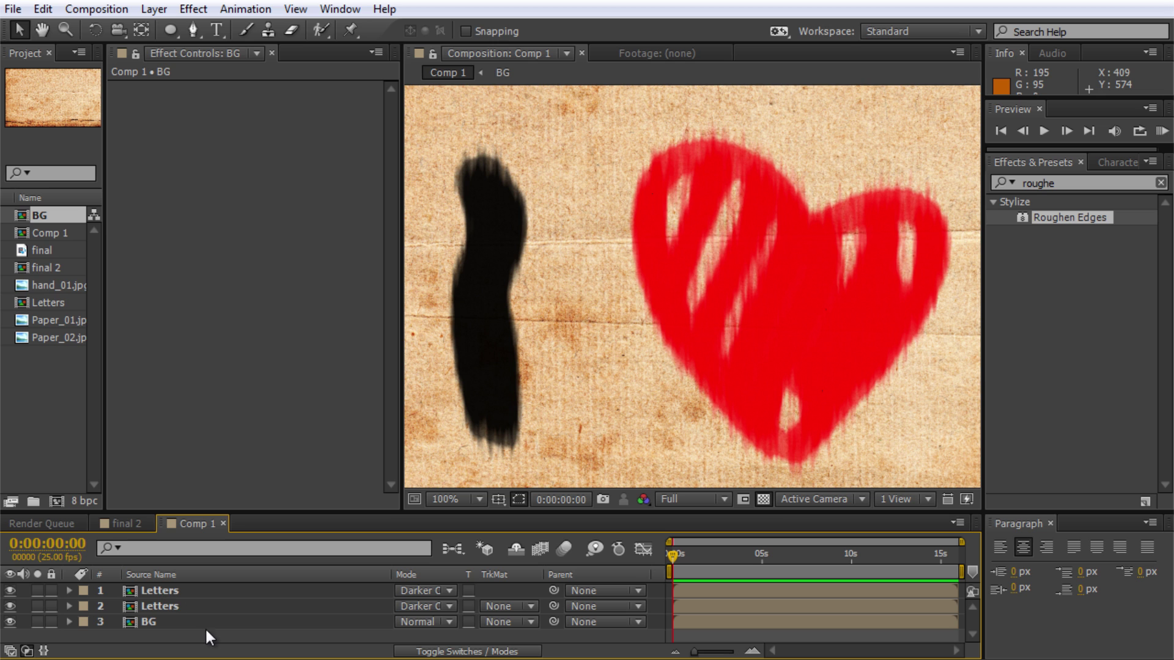
pyautogui.click(194, 623)
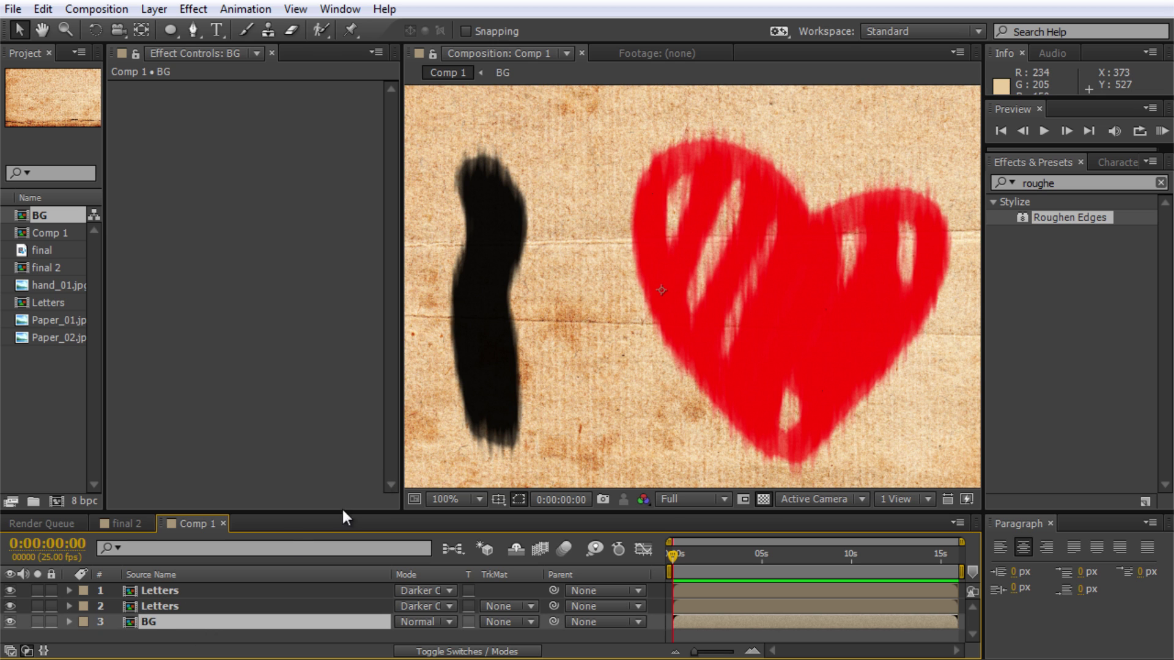
pyautogui.click(151, 607)
pyautogui.click(159, 619)
pyautogui.hotkey('ctrl', 'd')
pyautogui.moveTo(160, 622); pyautogui.dragTo(160, 588)
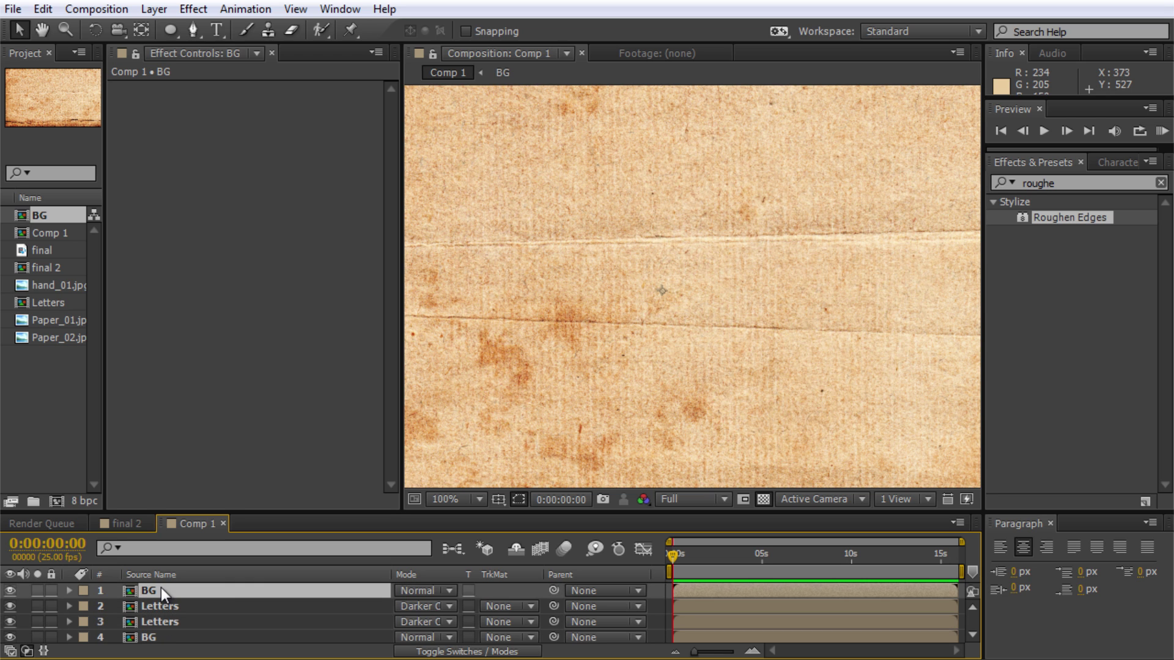
# Blend the topmost BG copy over the lettering in Multiply mode at 21% opacity
pyautogui.click(447, 591)
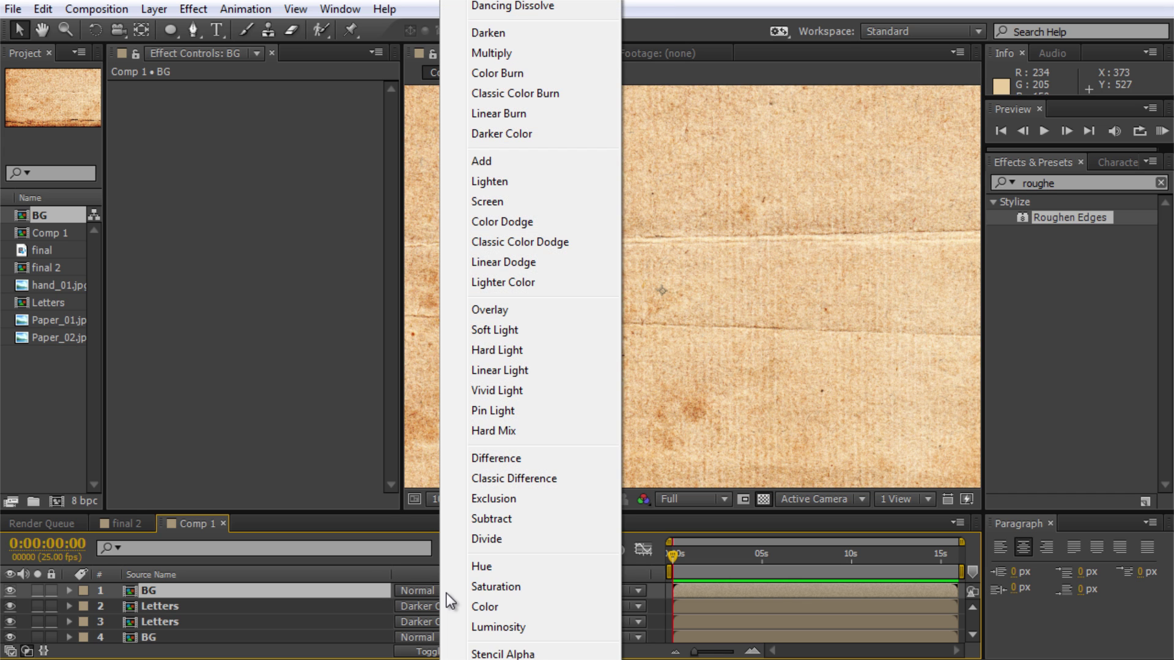
pyautogui.click(534, 54)
pyautogui.press('.')
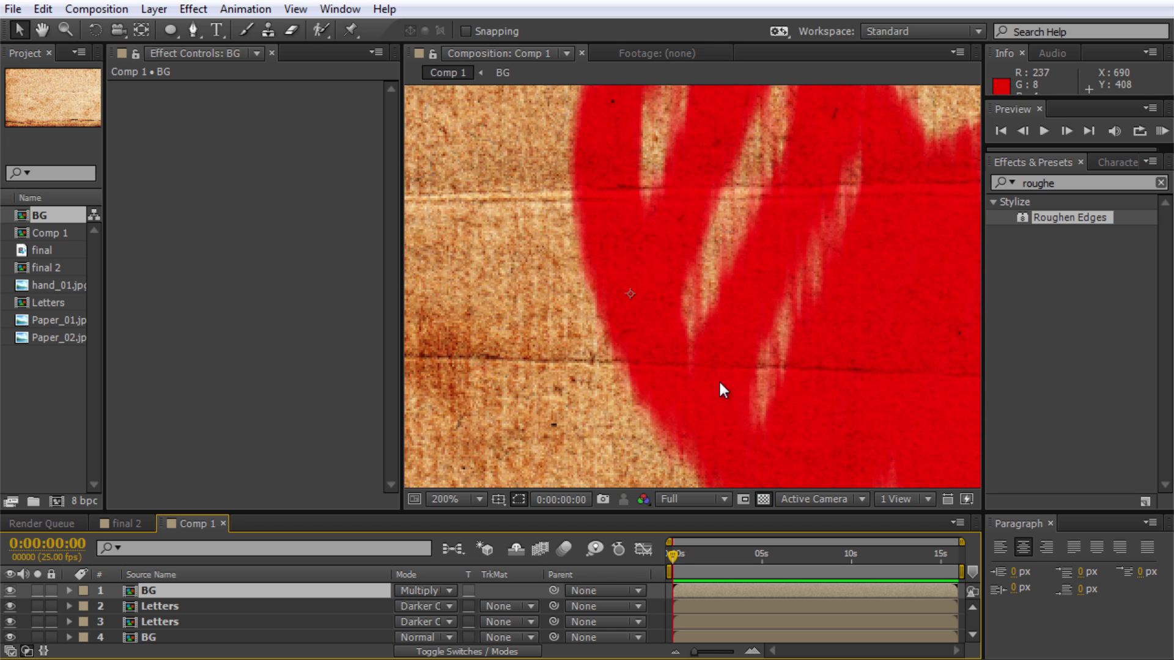
pyautogui.press(',')
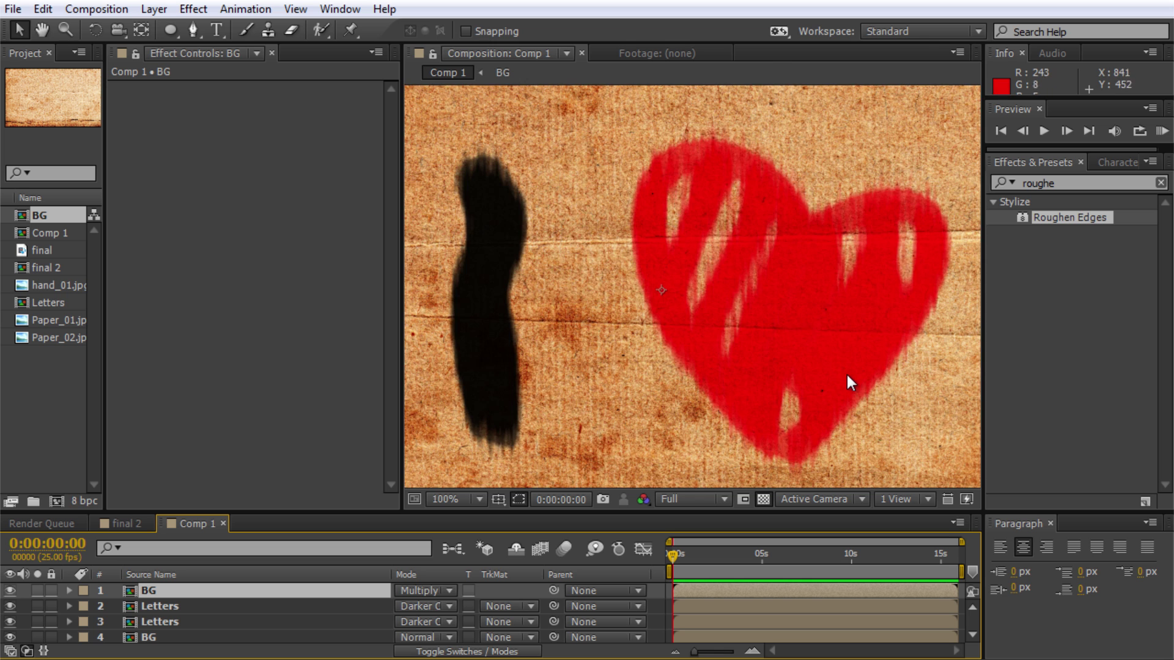
pyautogui.press(',')
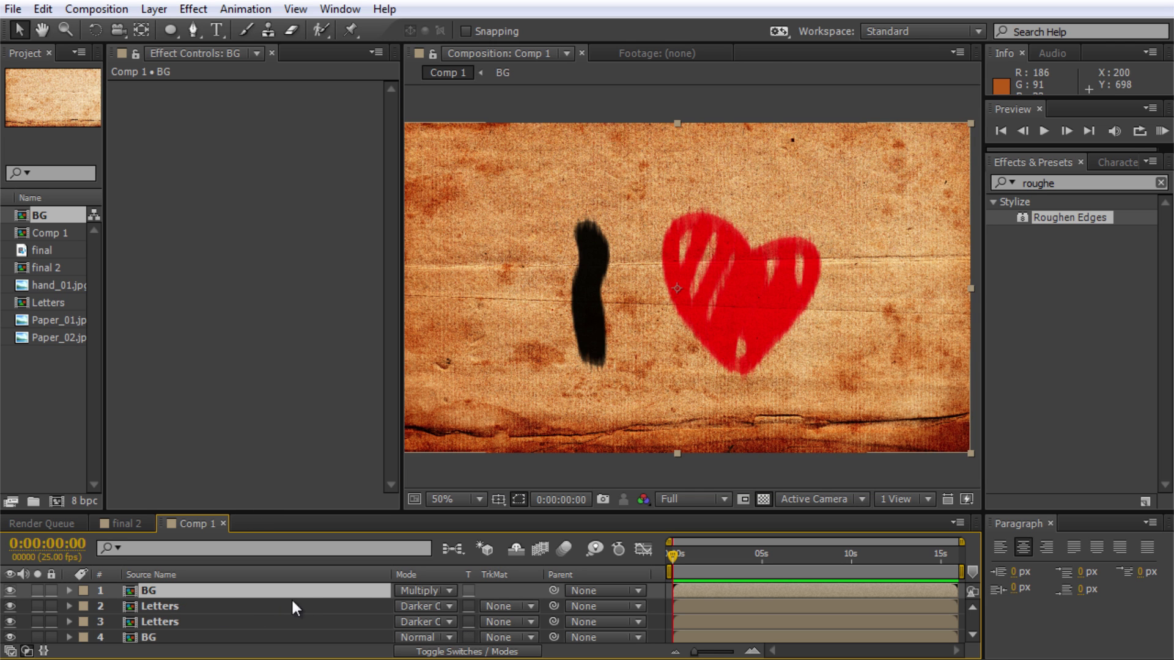
pyautogui.press('t')
pyautogui.moveTo(411, 608); pyautogui.dragTo(342, 615)
pyautogui.scroll(1, 713, 402)
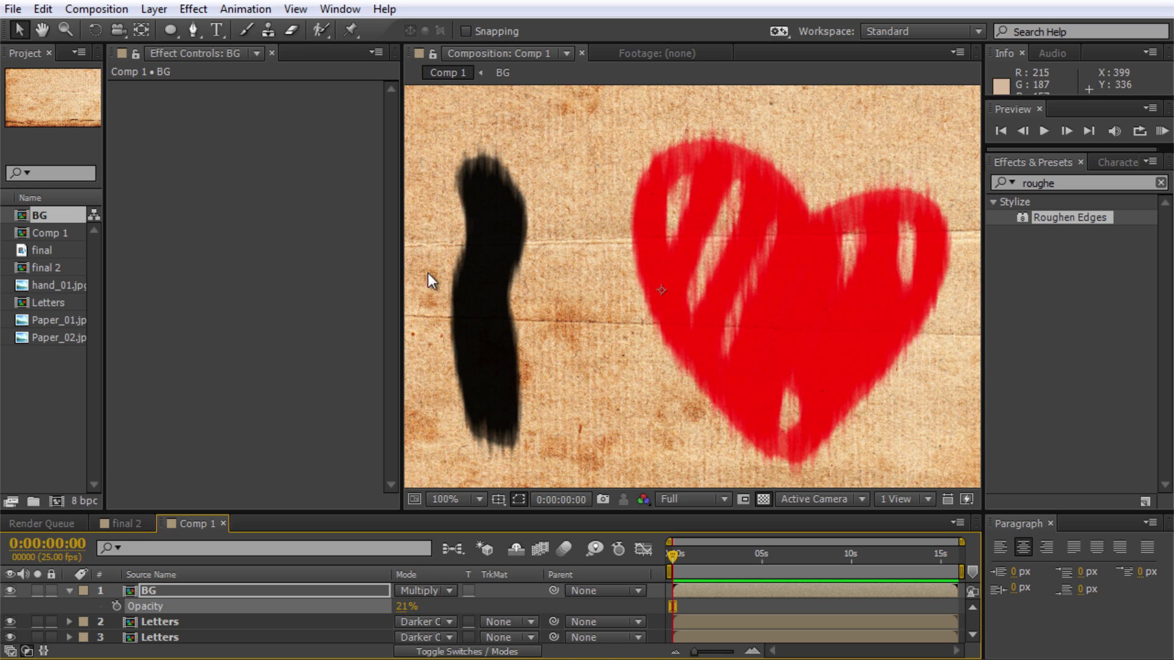
pyautogui.click(69, 590)
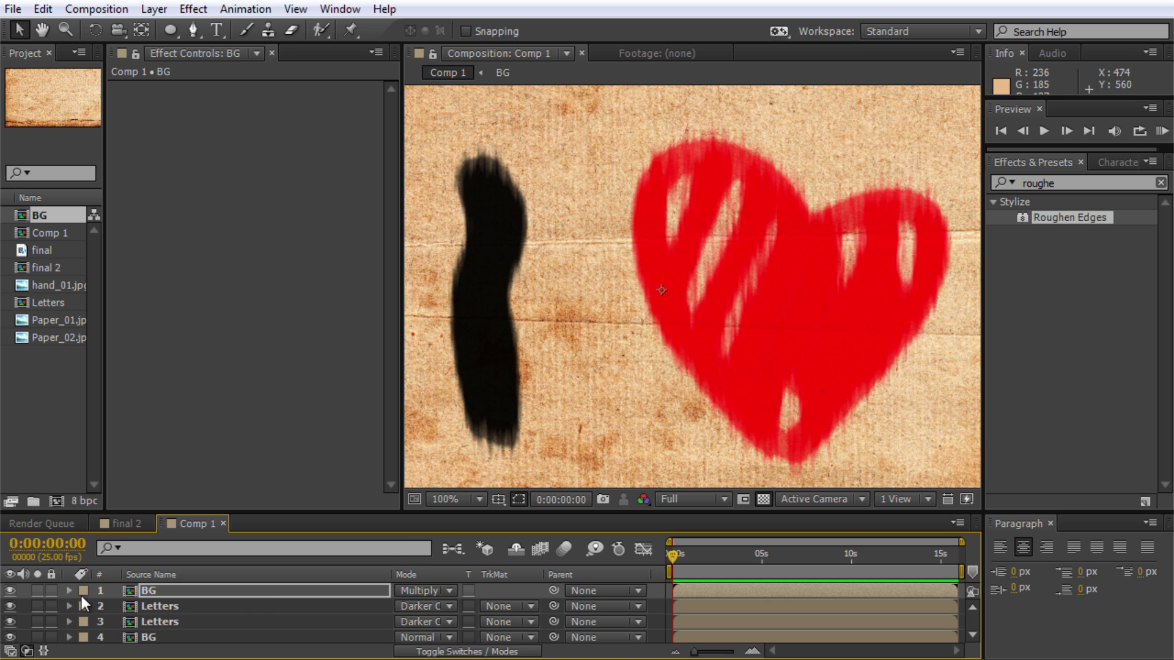
# Duplicate the lower Letters layer and set the copy's Directional Blur to Direction -41° and Blur Length 88.7
pyautogui.click(175, 611)
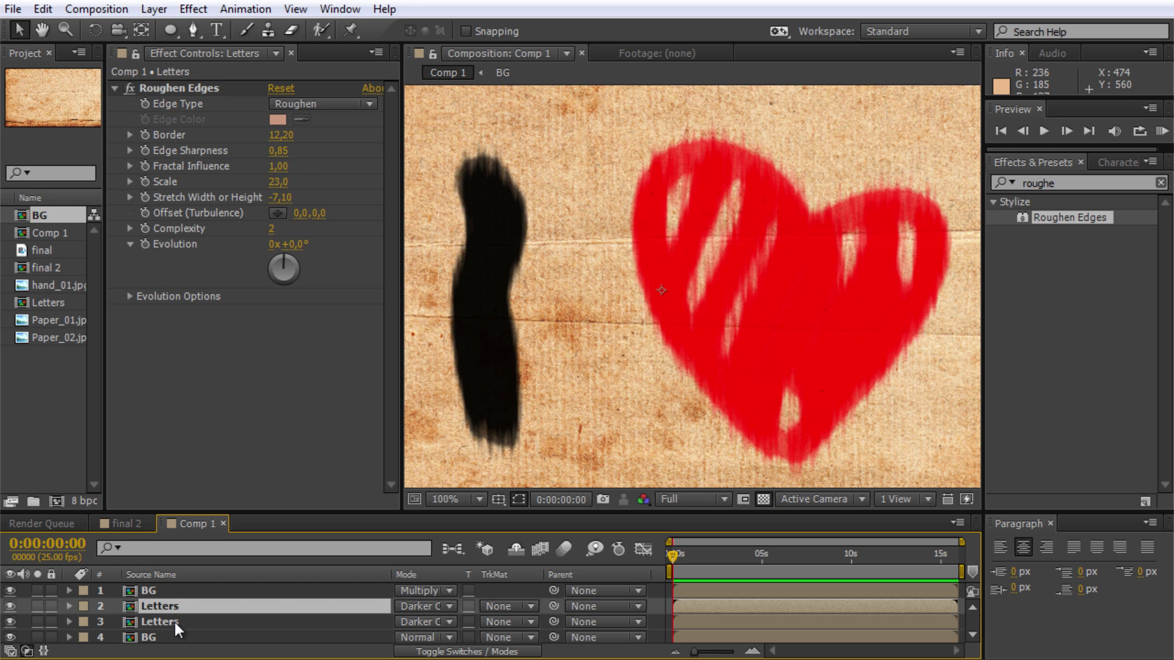
pyautogui.click(174, 620)
pyautogui.click(179, 606)
pyautogui.click(176, 623)
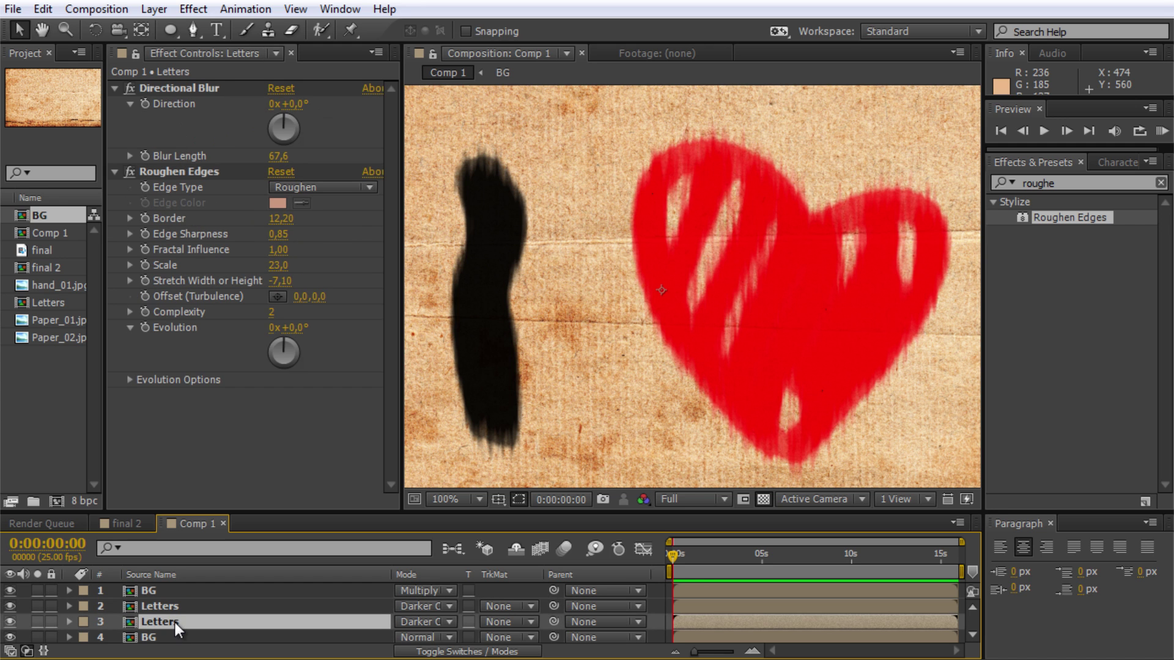
pyautogui.moveTo(282, 125); pyautogui.dragTo(427, 165)
pyautogui.moveTo(278, 164); pyautogui.dragTo(281, 160)
pyautogui.moveTo(284, 122); pyautogui.dragTo(267, 114)
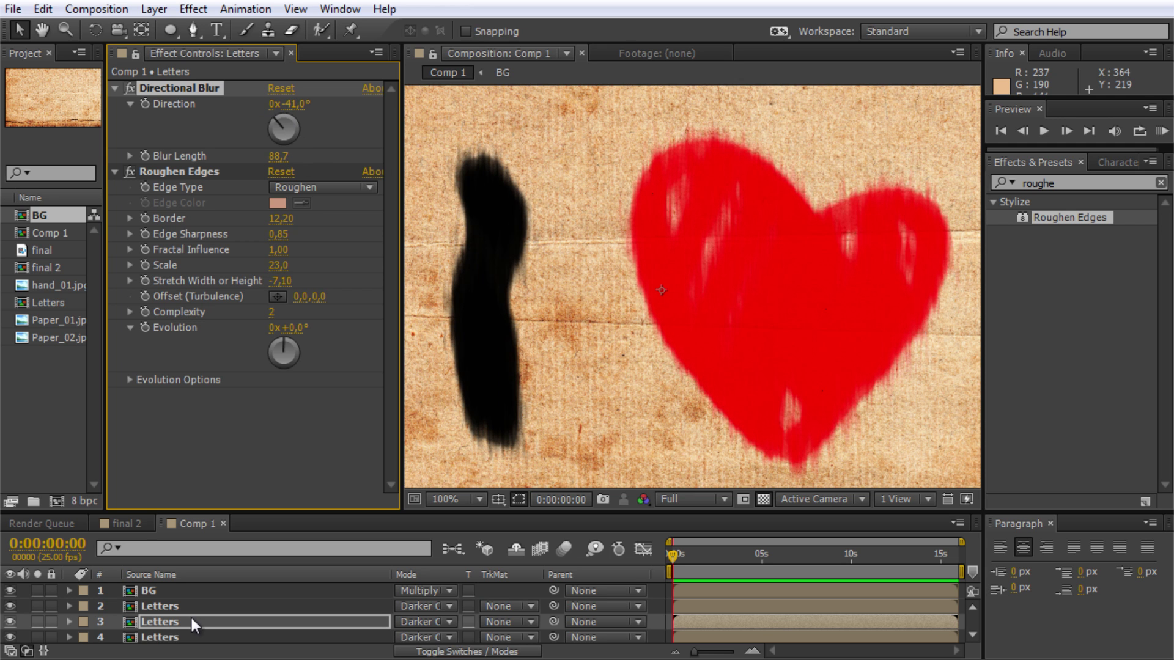
# Set the opacity of the Letters copy with the -41° Directional Blur to 20%
pyautogui.click(190, 620)
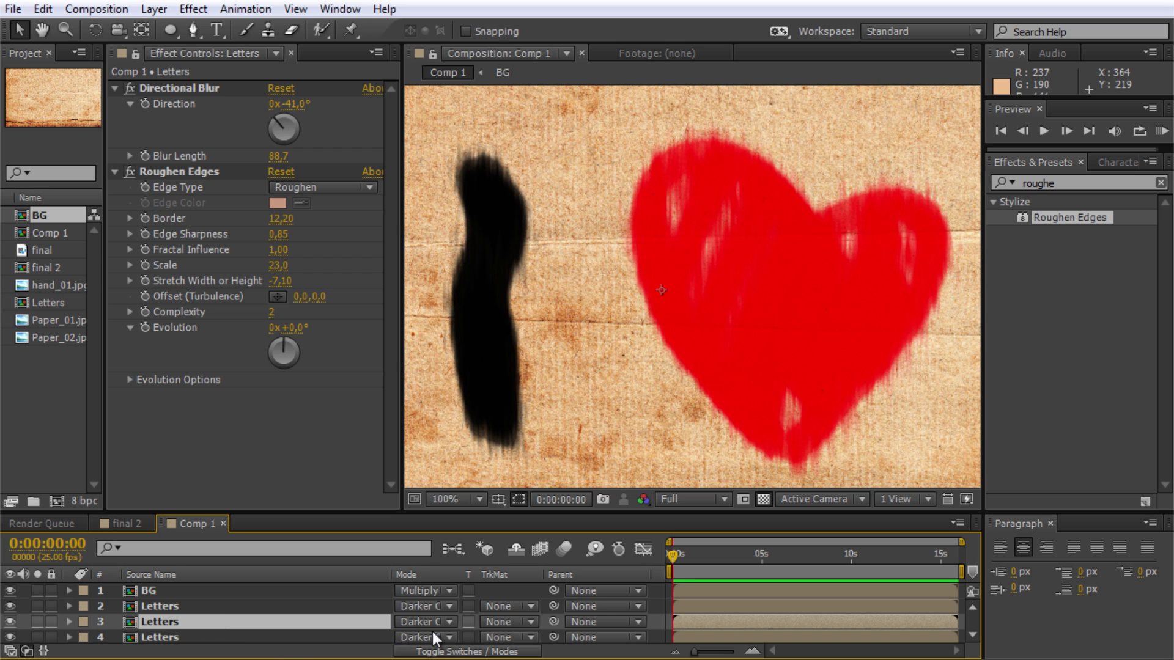
pyautogui.press('t')
pyautogui.moveTo(406, 636); pyautogui.dragTo(301, 641)
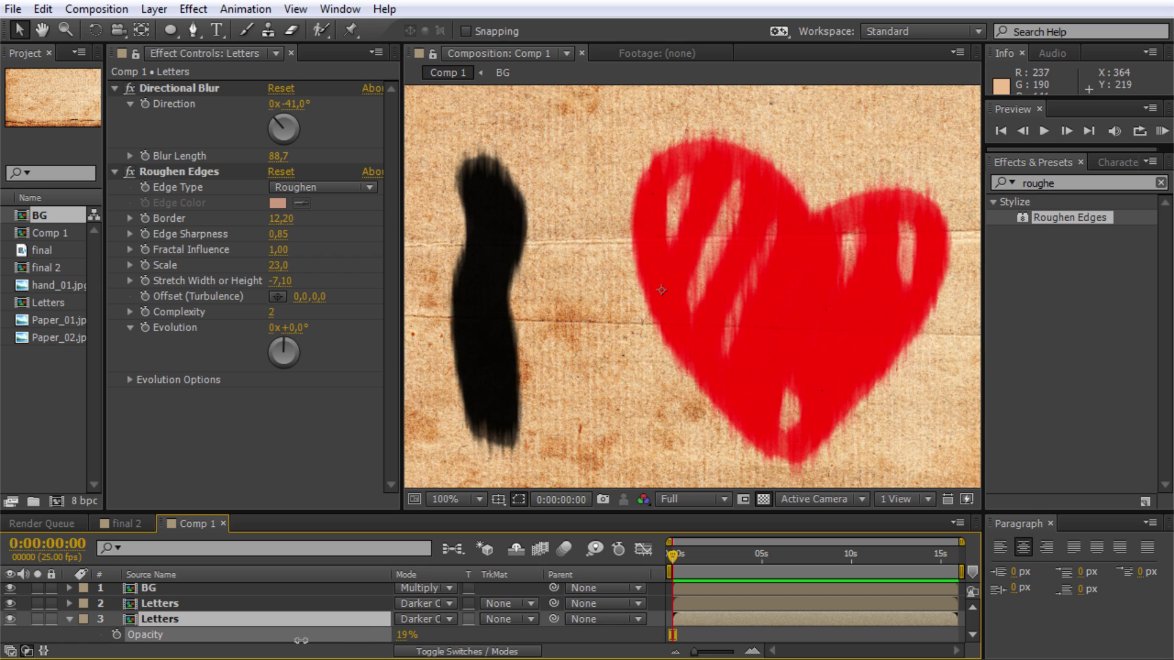
pyautogui.click(405, 635)
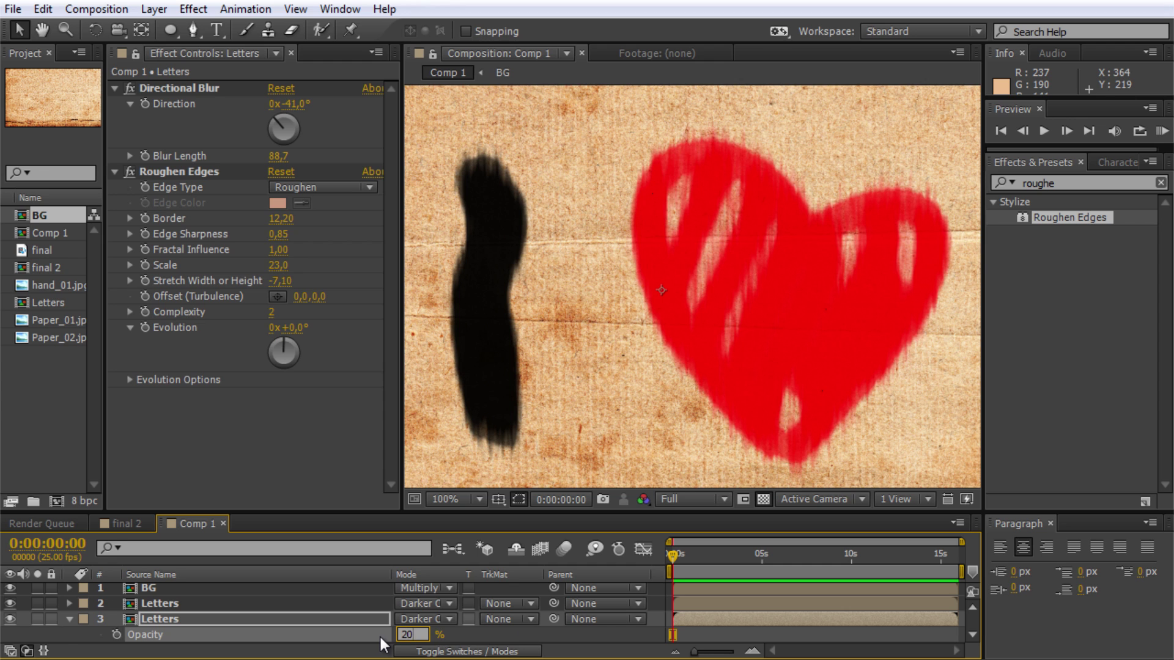
pyautogui.press('Return')
pyautogui.hotkey('ctrl', 'd')
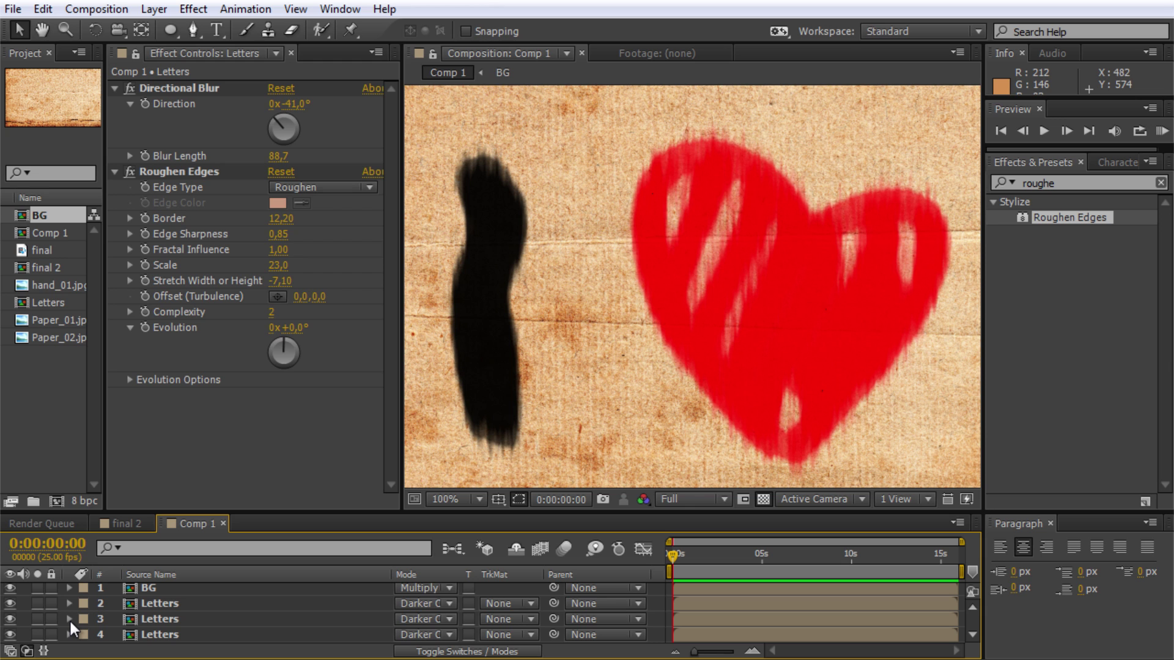
# Create a new composition from hand_01.jpg and widen the composition viewer
pyautogui.press(',')
pyautogui.press(',')
pyautogui.press(',')
pyautogui.press(',')
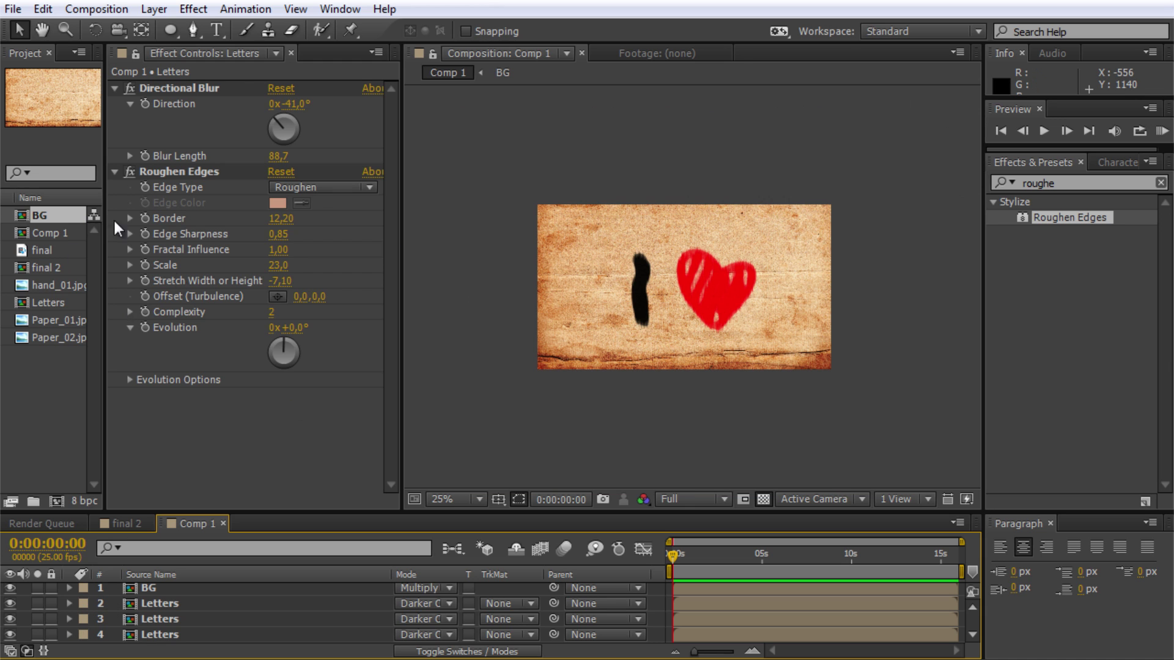
pyautogui.click(58, 286)
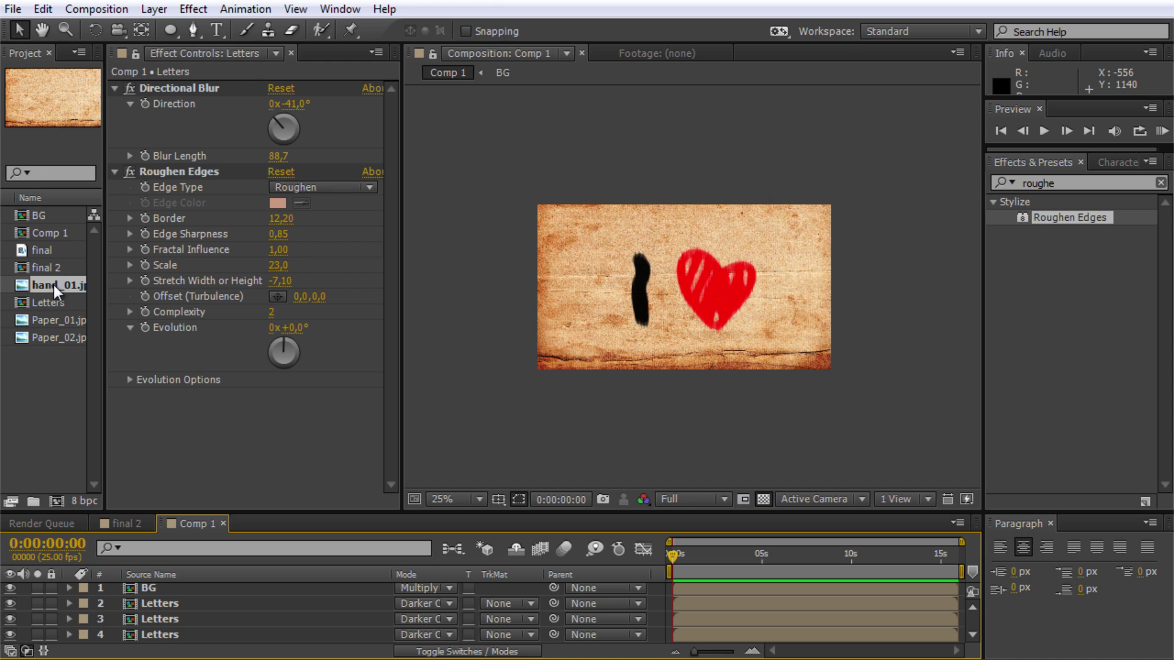
pyautogui.moveTo(104, 291); pyautogui.dragTo(122, 292)
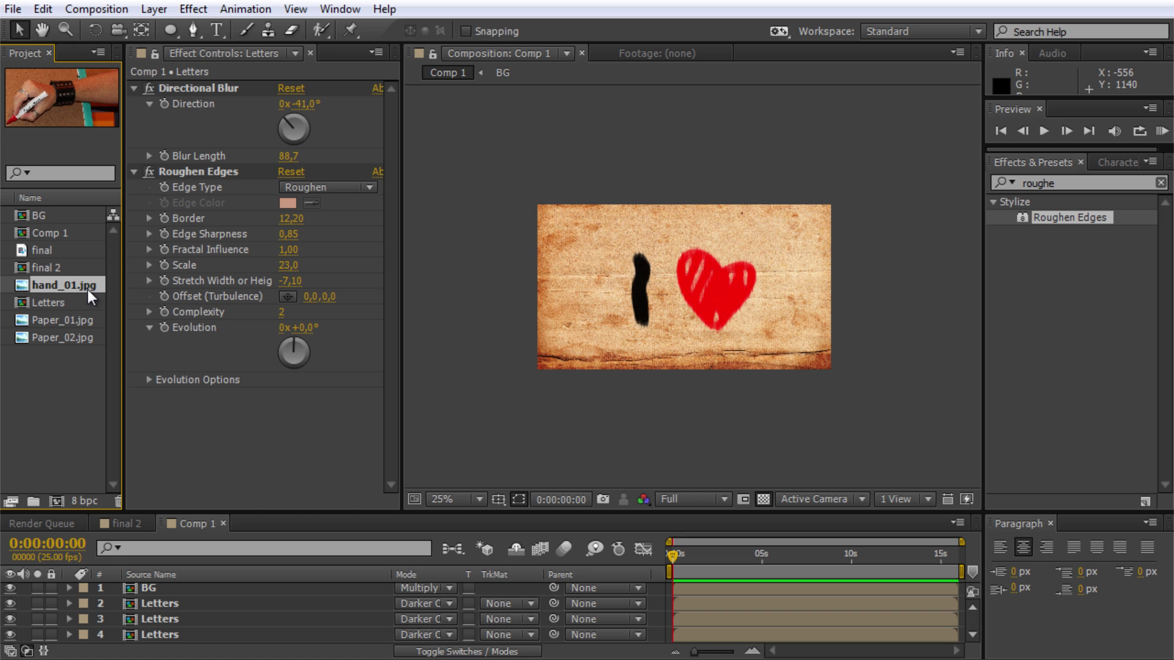
pyautogui.click(57, 500)
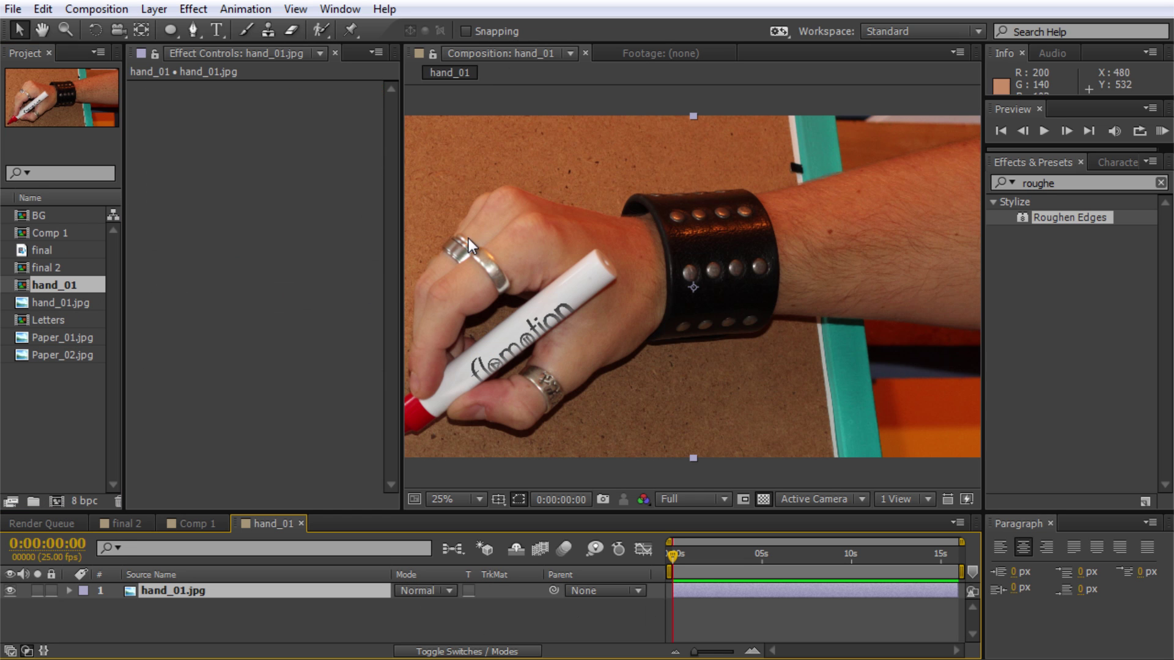
pyautogui.moveTo(402, 262); pyautogui.dragTo(191, 280)
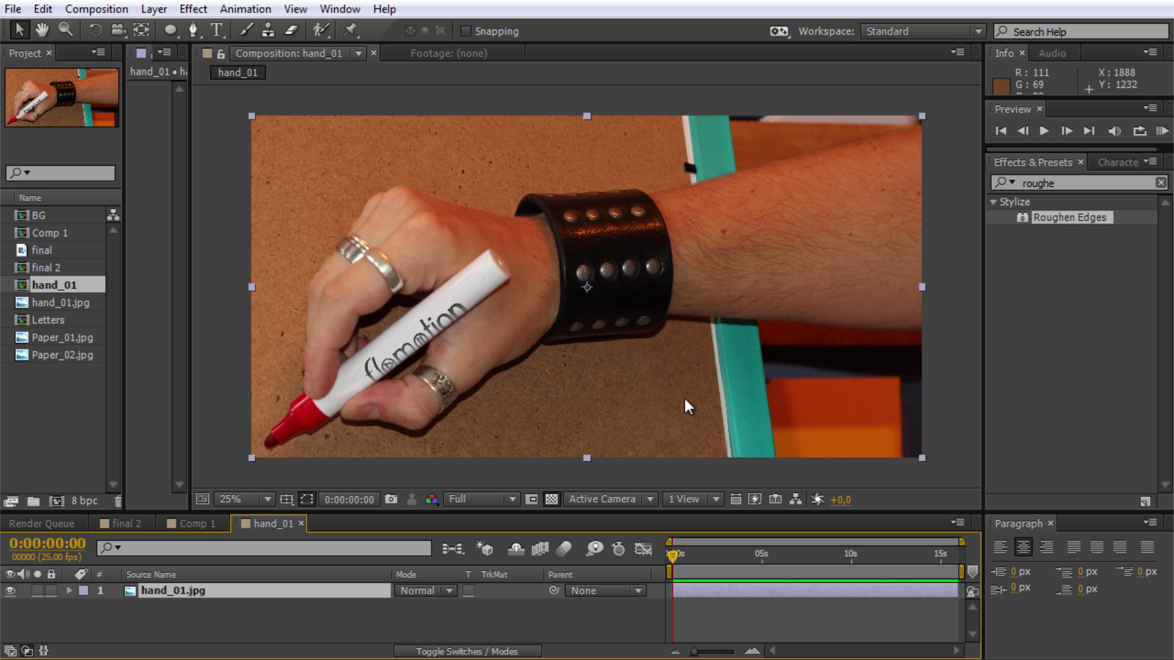
# Start a Pen tool mask on hand_01.jpg beyond the image's right edge and trace the forearm's upper edge toward the wristband
pyautogui.press('.')
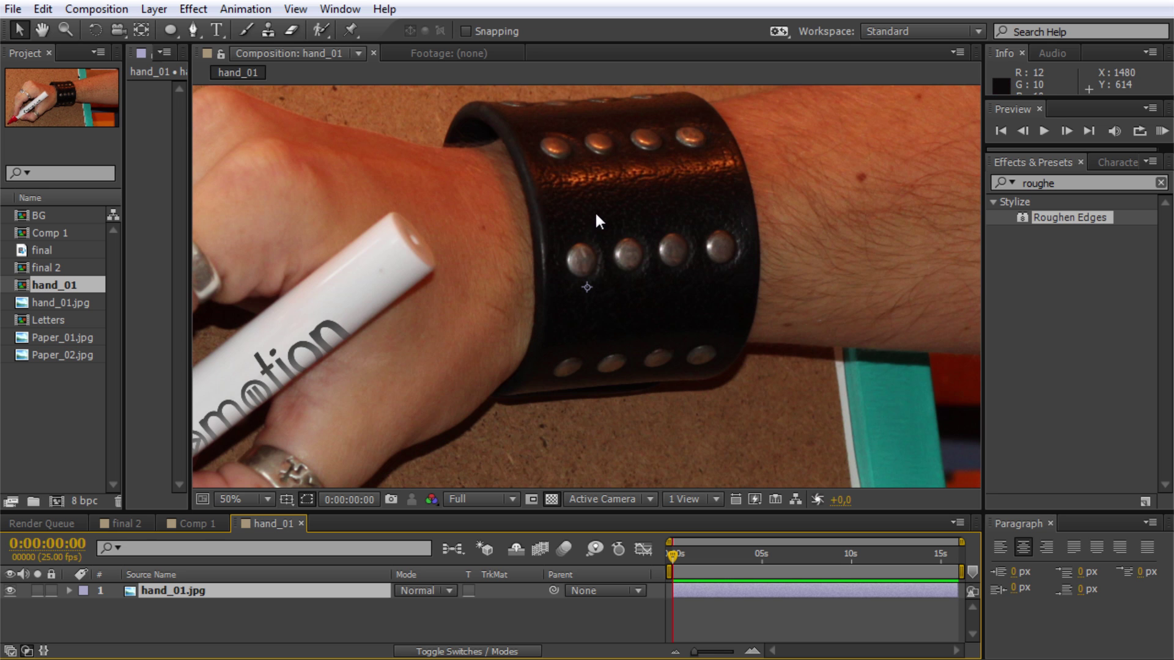
pyautogui.press('h')
pyautogui.moveTo(596, 207); pyautogui.dragTo(287, 437)
pyautogui.press('v')
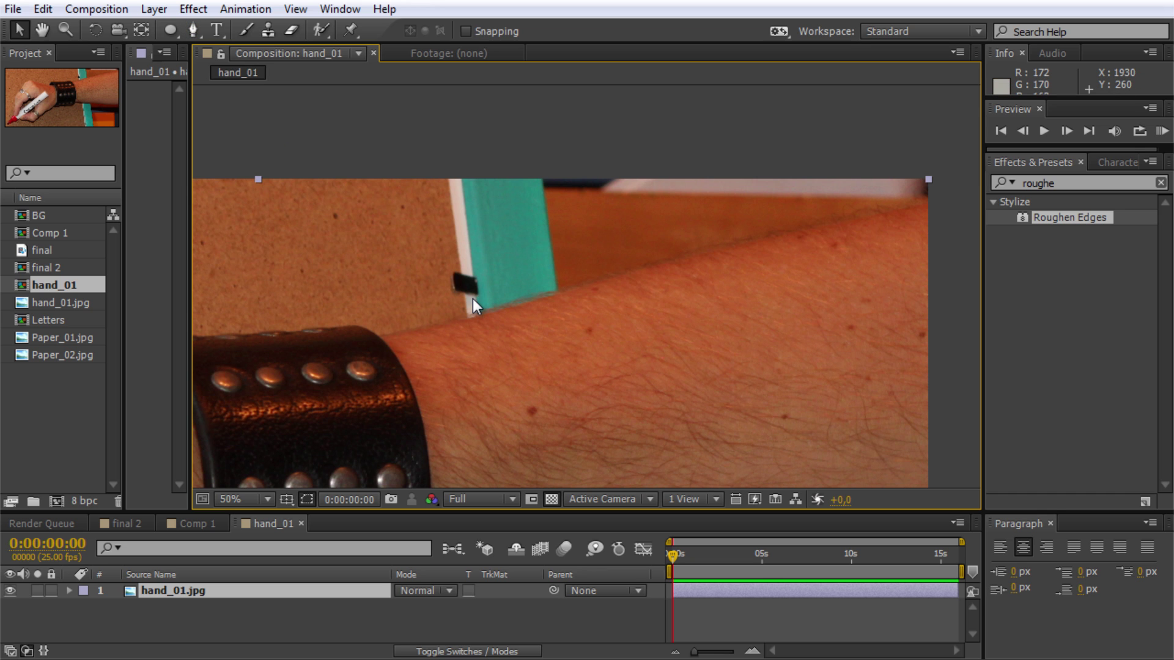
pyautogui.press('g')
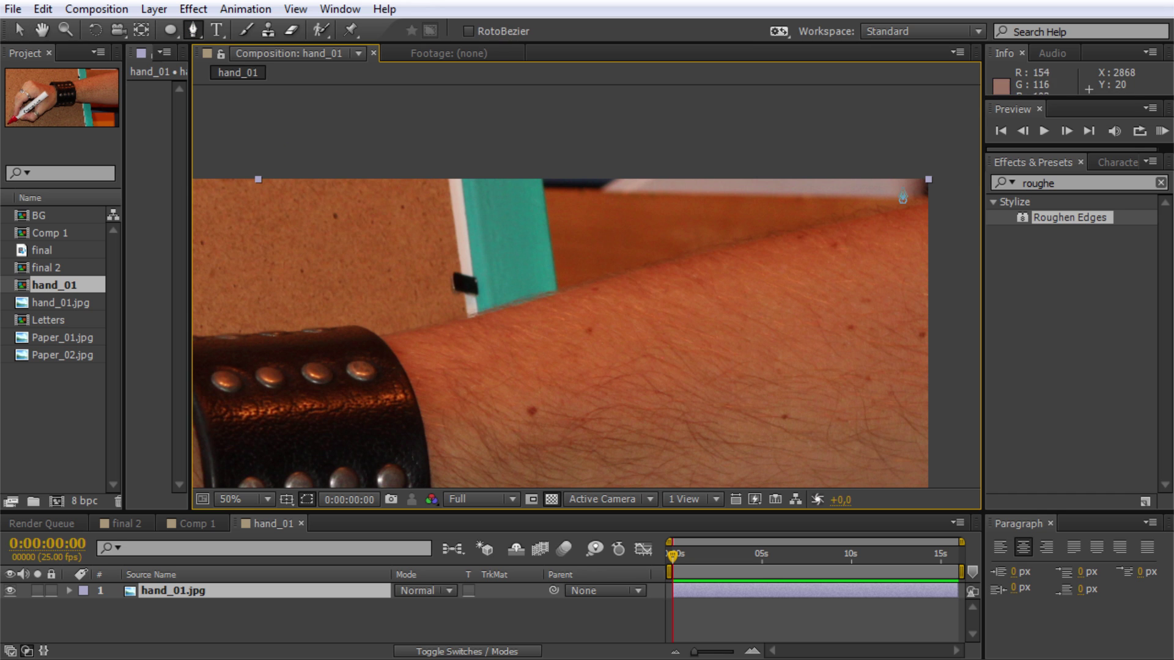
pyautogui.press('.')
pyautogui.press('space')
pyautogui.moveTo(917, 273); pyautogui.dragTo(443, 386)
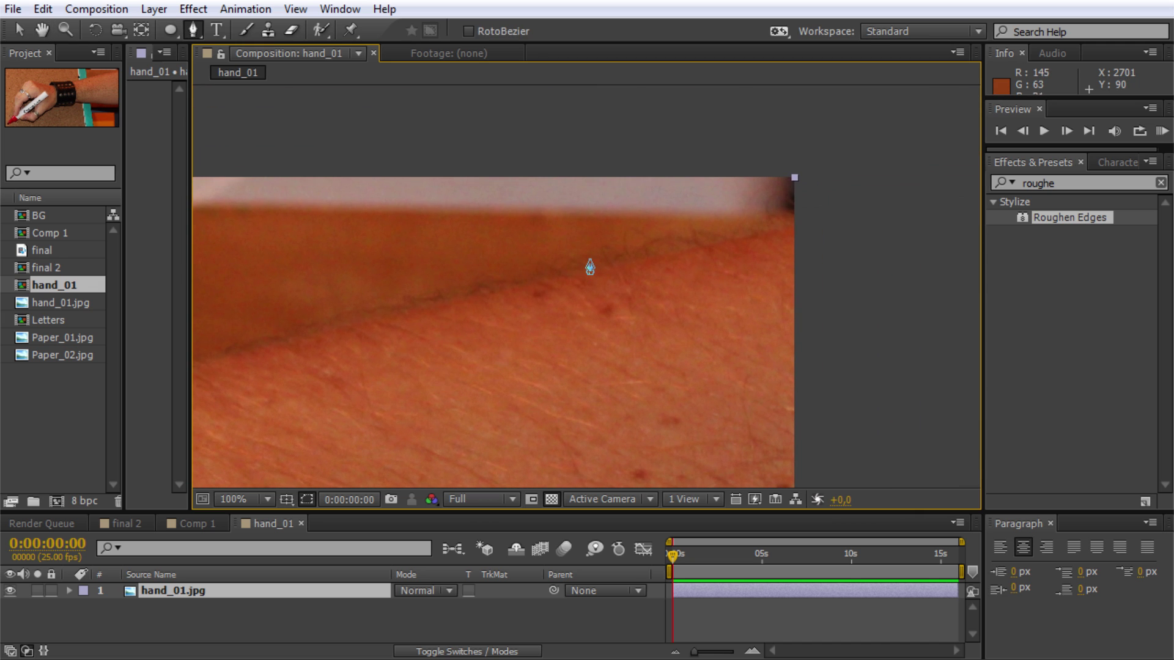
pyautogui.click(816, 207)
pyautogui.click(682, 251)
pyautogui.click(385, 316)
pyautogui.press('space')
pyautogui.moveTo(296, 384); pyautogui.dragTo(791, 230)
pyautogui.moveTo(677, 211); pyautogui.dragTo(643, 224)
pyautogui.moveTo(381, 305); pyautogui.dragTo(366, 309)
pyautogui.press('space')
# Continue the mask path along the upper edge of the leather wristband and onto the back of the hand
pyautogui.moveTo(199, 375); pyautogui.dragTo(704, 279)
pyautogui.click(707, 246)
pyautogui.click(674, 238)
pyautogui.click(560, 231)
pyautogui.click(472, 242)
pyautogui.click(402, 253)
pyautogui.click(330, 248)
pyautogui.click(279, 249)
pyautogui.moveTo(257, 282); pyautogui.dragTo(527, 288)
pyautogui.click(436, 340)
pyautogui.click(471, 274)
pyautogui.click(365, 334)
# Trace the mask path along the back of the hand and around the knuckles
pyautogui.press('space')
pyautogui.moveTo(232, 313); pyautogui.dragTo(911, 221)
pyautogui.click(575, 326)
pyautogui.click(368, 264)
pyautogui.click(303, 255)
pyautogui.click(274, 276)
pyautogui.click(559, 212)
pyautogui.click(508, 295)
pyautogui.click(486, 335)
pyautogui.click(449, 372)
pyautogui.click(432, 406)
# Extend the mask path down the outer side of the finger to the fingertip at the marker
pyautogui.moveTo(428, 398); pyautogui.dragTo(406, 192)
pyautogui.moveTo(309, 341); pyautogui.dragTo(310, 357)
pyautogui.moveTo(336, 422); pyautogui.dragTo(357, 236)
pyautogui.moveTo(320, 277); pyautogui.dragTo(320, 287)
pyautogui.click(324, 354)
pyautogui.click(317, 391)
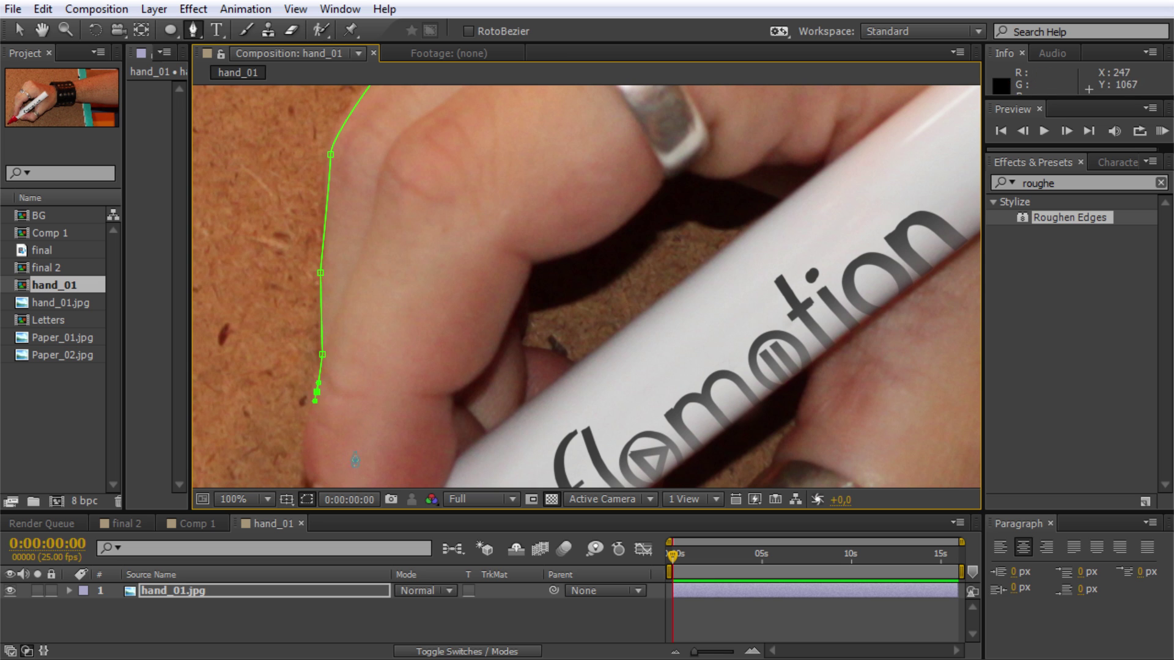
pyautogui.moveTo(356, 459); pyautogui.dragTo(357, 256)
pyautogui.click(310, 269)
pyautogui.moveTo(313, 326); pyautogui.dragTo(315, 340)
pyautogui.click(305, 367)
# Trace the mask path around the marker's red tip and back along its underside to the thumb
pyautogui.click(259, 406)
pyautogui.moveTo(260, 406)
pyautogui.mouseDown()
pyautogui.moveTo(323, 296)
pyautogui.moveTo(250, 398)
pyautogui.mouseUp()
pyautogui.click(314, 334)
pyautogui.click(246, 411)
pyautogui.click(223, 442)
pyautogui.click(228, 469)
pyautogui.click(251, 459)
pyautogui.click(273, 451)
pyautogui.moveTo(286, 454); pyautogui.dragTo(292, 455)
pyautogui.click(335, 421)
pyautogui.click(375, 401)
pyautogui.click(401, 405)
# Continue the mask path around the thumb and along the lower edge of the hand
pyautogui.click(475, 355)
pyautogui.click(522, 315)
pyautogui.moveTo(531, 346); pyautogui.dragTo(540, 358)
pyautogui.click(468, 352)
pyautogui.click(512, 361)
pyautogui.click(592, 382)
pyautogui.click(667, 359)
pyautogui.click(709, 325)
pyautogui.click(757, 284)
pyautogui.click(786, 255)
# Trace the mask path from the heel of the hand along the lower edge of the wristband
pyautogui.moveTo(951, 158); pyautogui.dragTo(687, 348)
pyautogui.click(617, 414)
pyautogui.moveTo(772, 309); pyautogui.dragTo(799, 298)
pyautogui.click(889, 215)
pyautogui.moveTo(943, 174); pyautogui.dragTo(776, 380)
pyautogui.click(917, 369)
pyautogui.moveTo(917, 373); pyautogui.dragTo(713, 354)
pyautogui.click(728, 310)
pyautogui.click(835, 297)
pyautogui.click(883, 239)
pyautogui.click(925, 231)
# Run the mask path along the forearm's lower edge to just past the image's right edge
pyautogui.moveTo(1123, 264); pyautogui.dragTo(785, 264)
pyautogui.click(788, 249)
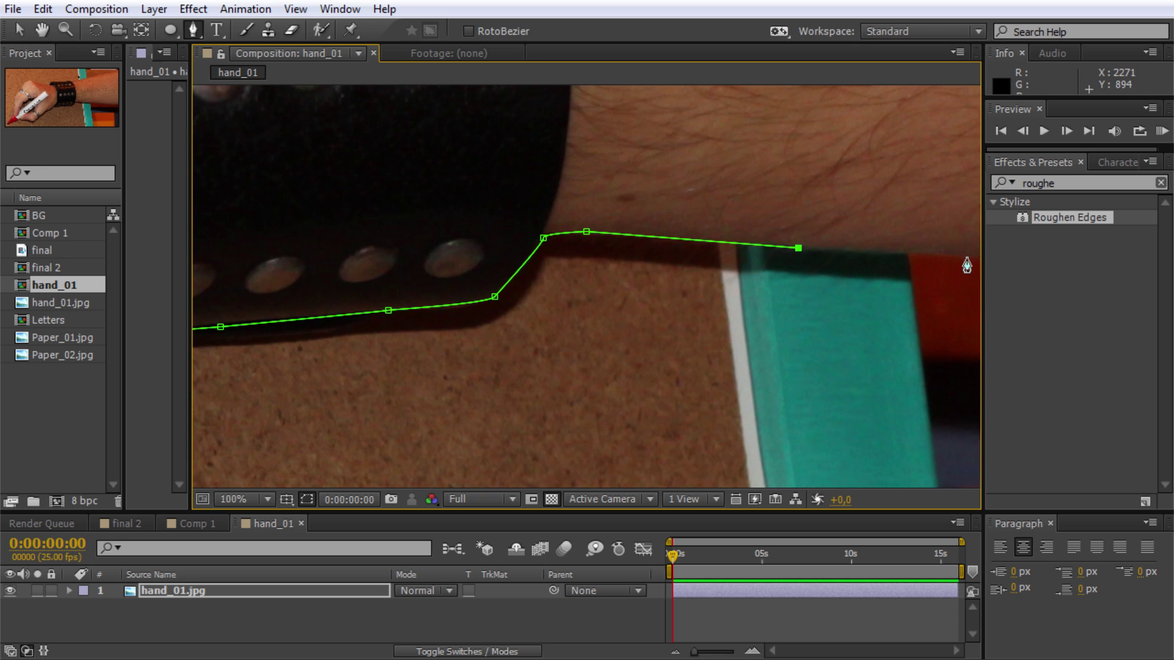
pyautogui.click(967, 269)
pyautogui.moveTo(928, 374); pyautogui.dragTo(443, 377)
pyautogui.moveTo(928, 321); pyautogui.dragTo(946, 319)
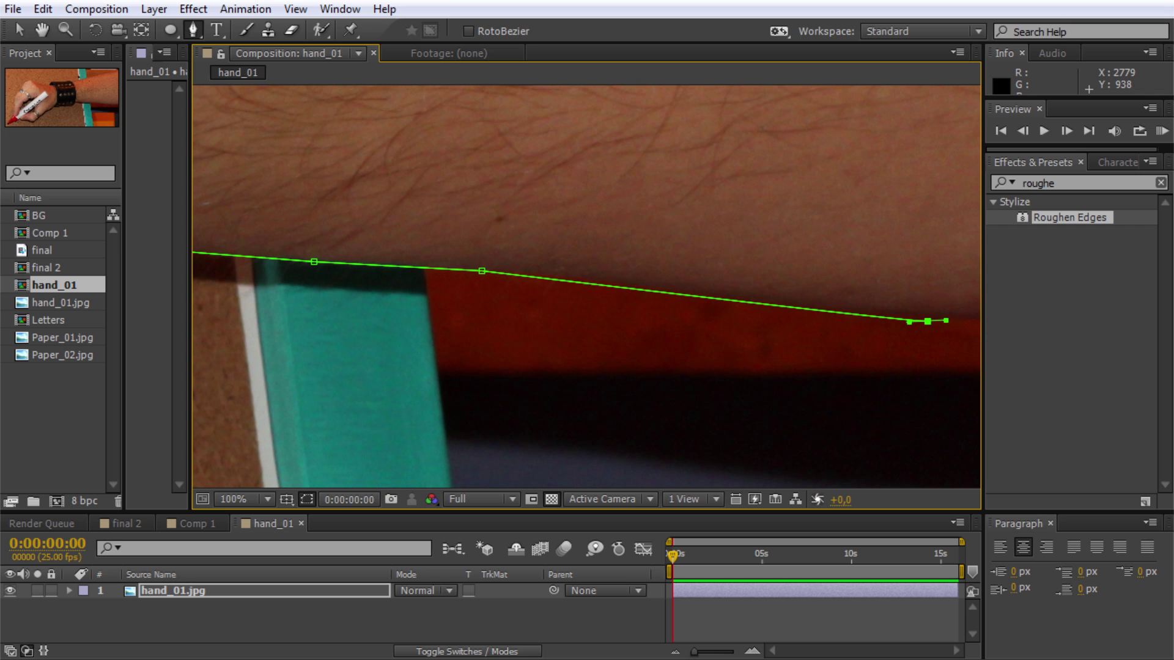
pyautogui.moveTo(726, 397); pyautogui.dragTo(343, 384)
pyautogui.moveTo(697, 307); pyautogui.dragTo(765, 306)
# Close the mask path outside the image's right edge to cut the hand and arm out of the photo
pyautogui.press(',')
pyautogui.press(',')
pyautogui.press(',')
pyautogui.press(',')
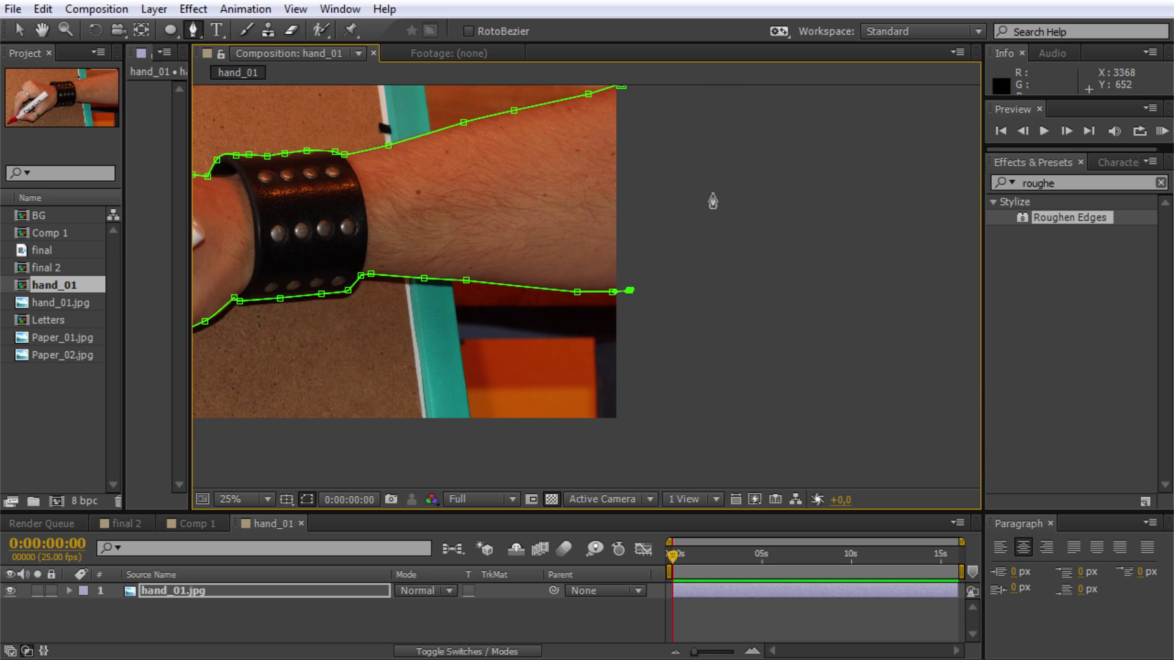
pyautogui.moveTo(716, 142); pyautogui.dragTo(875, 251)
pyautogui.click(872, 224)
pyautogui.click(797, 189)
pyautogui.press(',')
pyautogui.moveTo(482, 368); pyautogui.dragTo(547, 343)
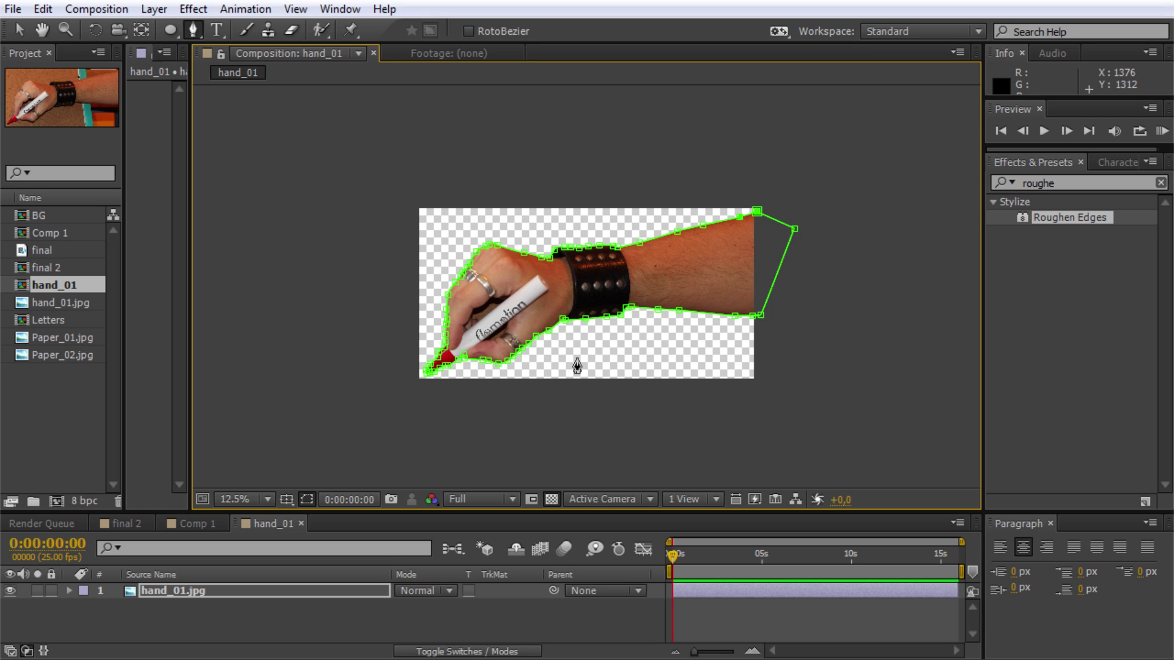
pyautogui.press('.')
pyautogui.press('.')
pyautogui.press('.')
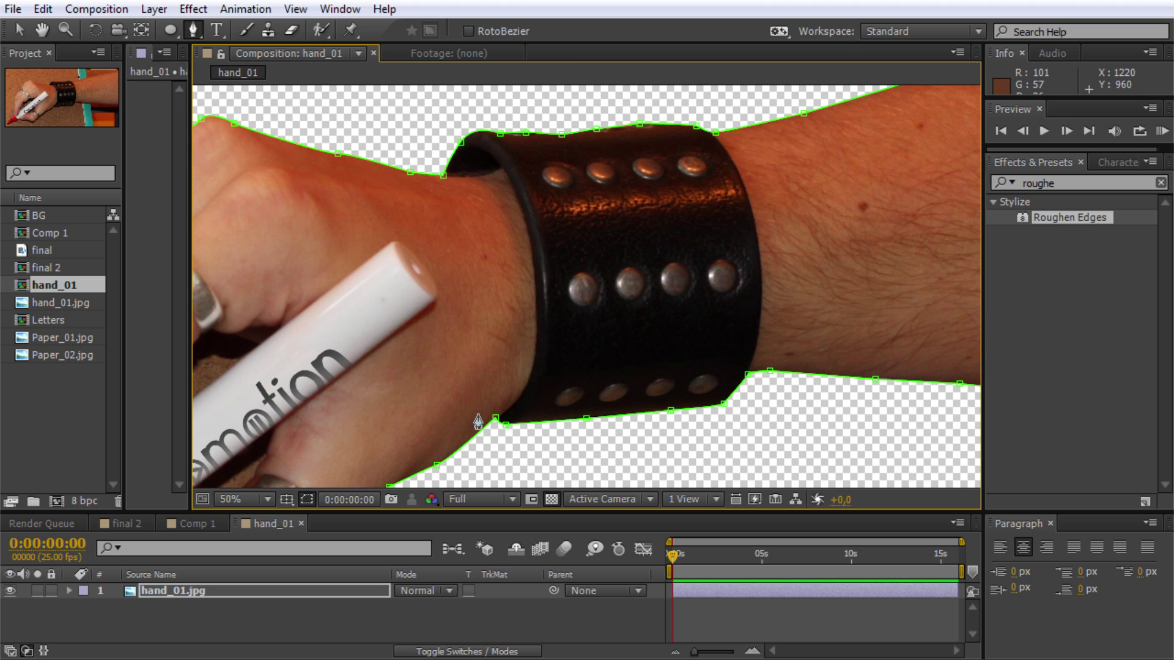
# Draw a closed mask around the brown background gap between the fingers and the upper edge of the marker
pyautogui.press('.')
pyautogui.press('h')
pyautogui.moveTo(374, 429)
pyautogui.mouseDown()
pyautogui.moveTo(920, 257)
pyautogui.moveTo(1022, 99)
pyautogui.moveTo(1085, 187)
pyautogui.mouseUp()
pyautogui.press('g')
pyautogui.click(705, 115)
pyautogui.click(655, 113)
pyautogui.click(619, 133)
pyautogui.click(580, 122)
pyautogui.click(547, 131)
pyautogui.click(467, 197)
pyautogui.click(415, 218)
pyautogui.click(403, 255)
pyautogui.click(406, 291)
pyautogui.click(448, 313)
pyautogui.click(523, 265)
pyautogui.click(666, 151)
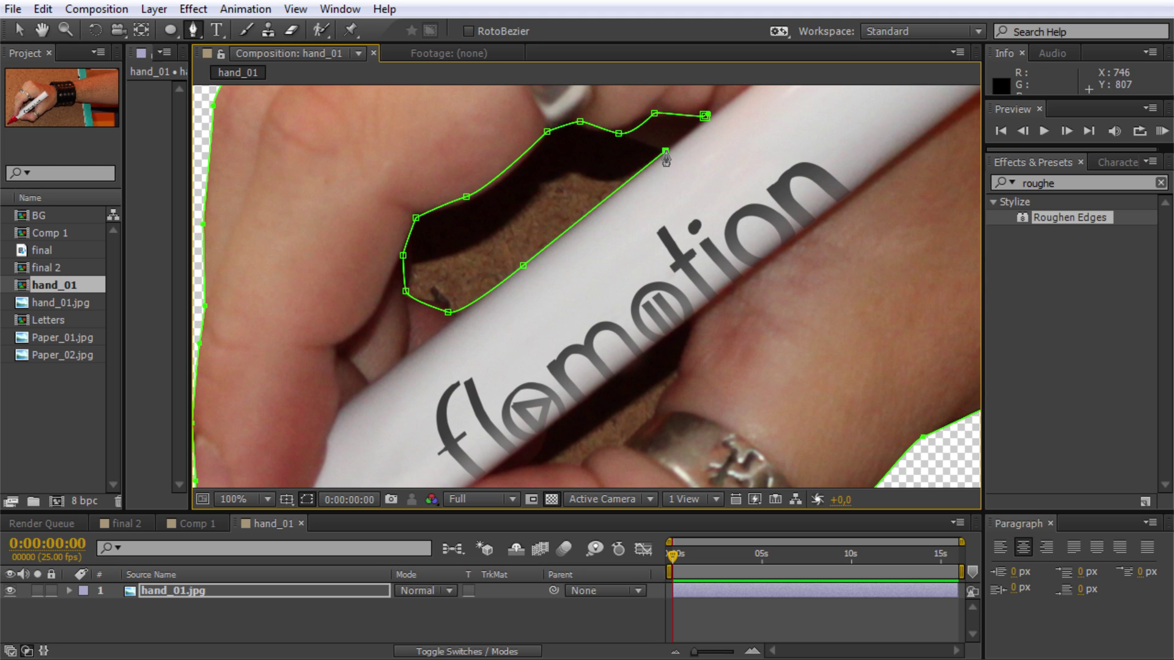
pyautogui.click(705, 116)
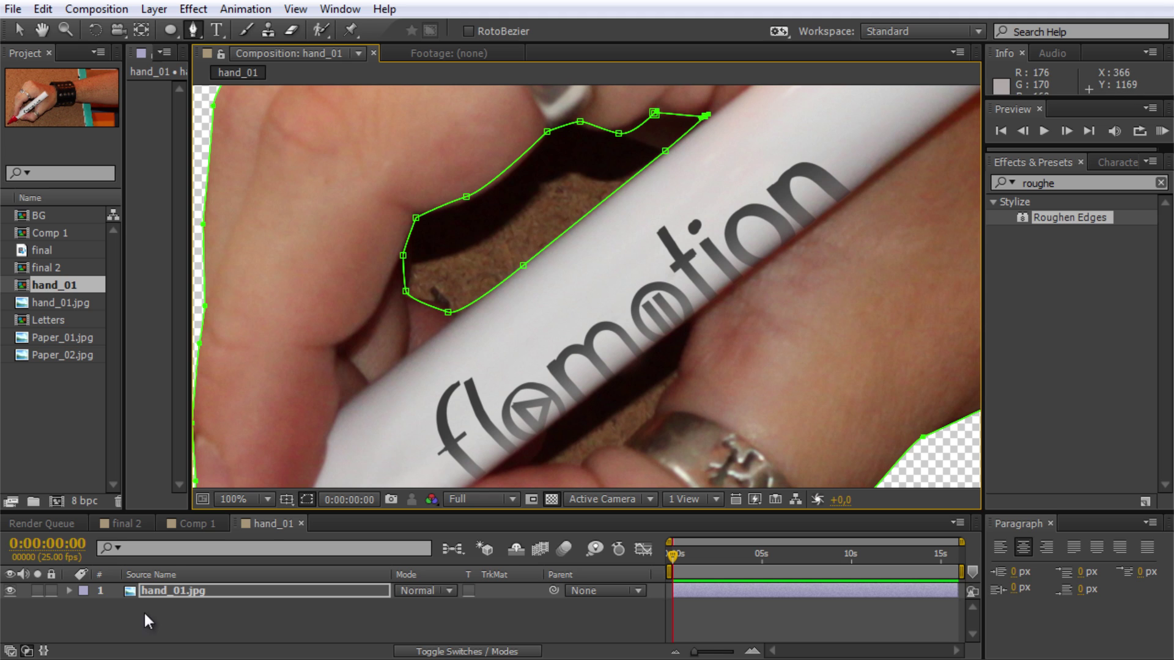
# Set the mode of Mask 2 on the hand_01.jpg layer to Subtract
pyautogui.click(69, 591)
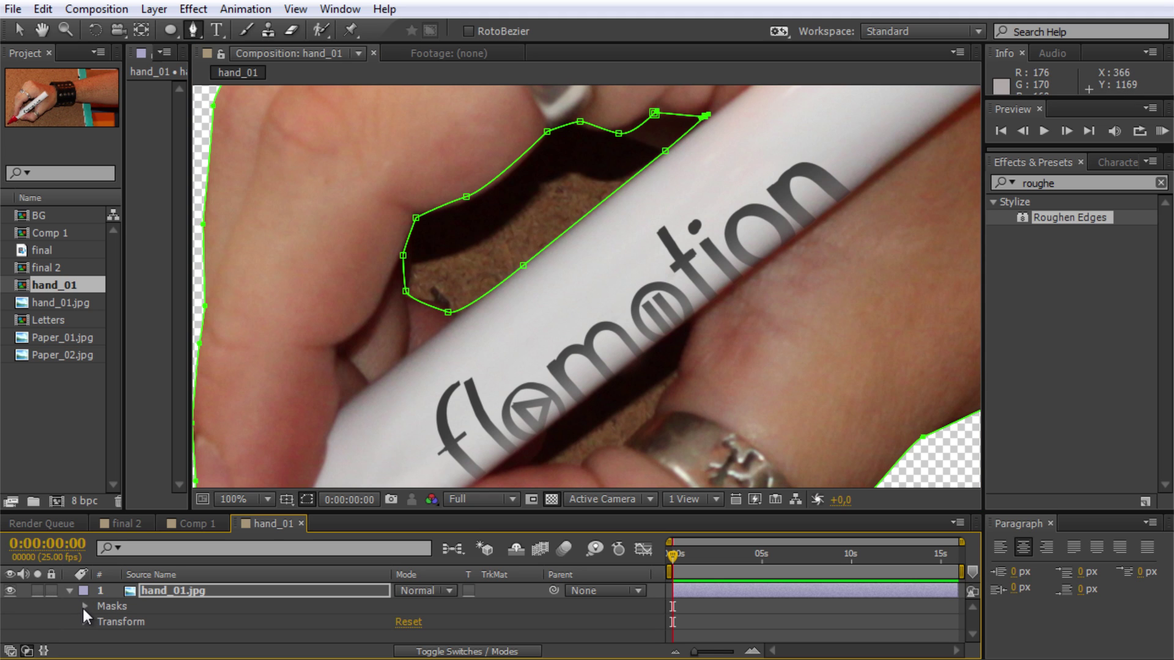
pyautogui.click(85, 606)
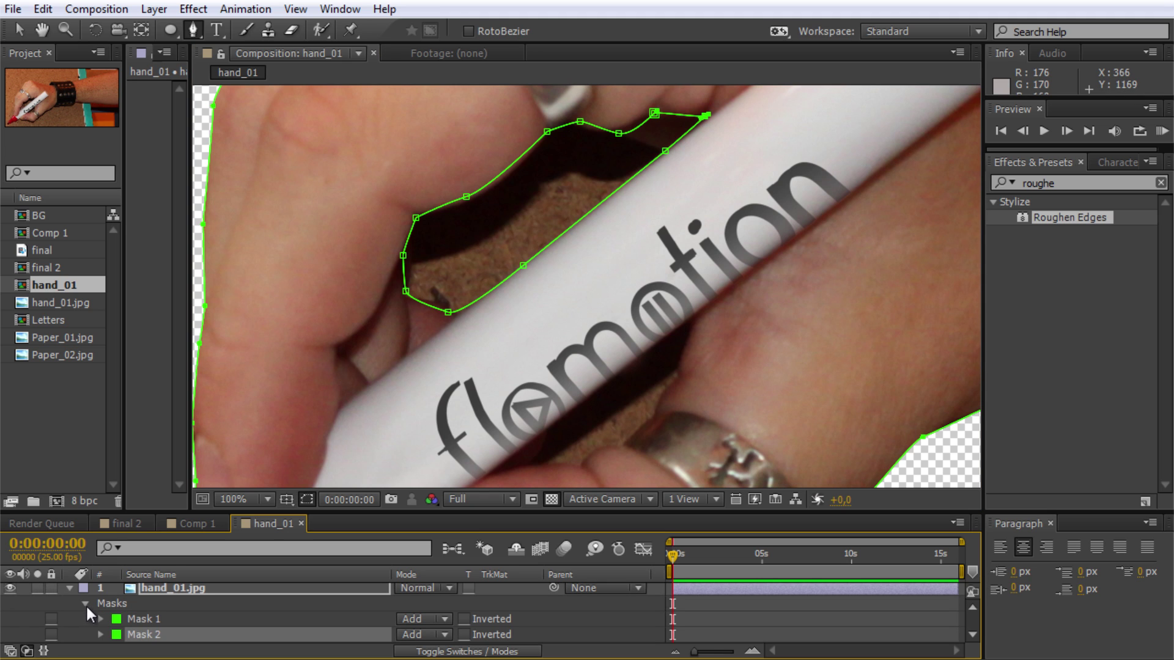
pyautogui.click(69, 588)
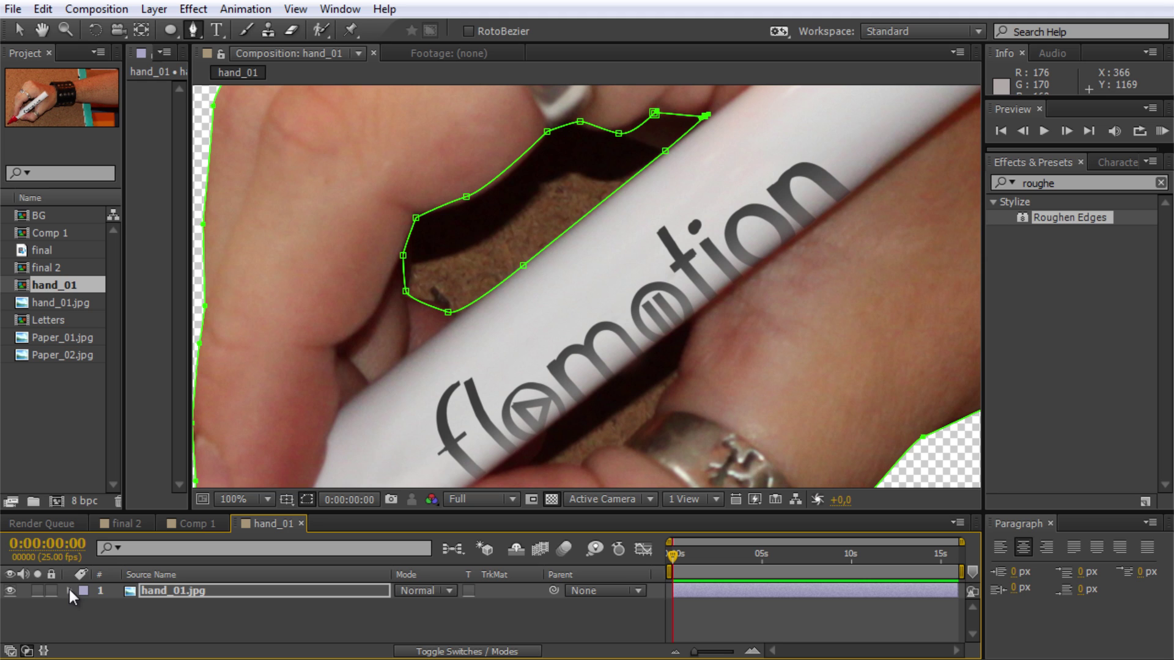
pyautogui.click(174, 589)
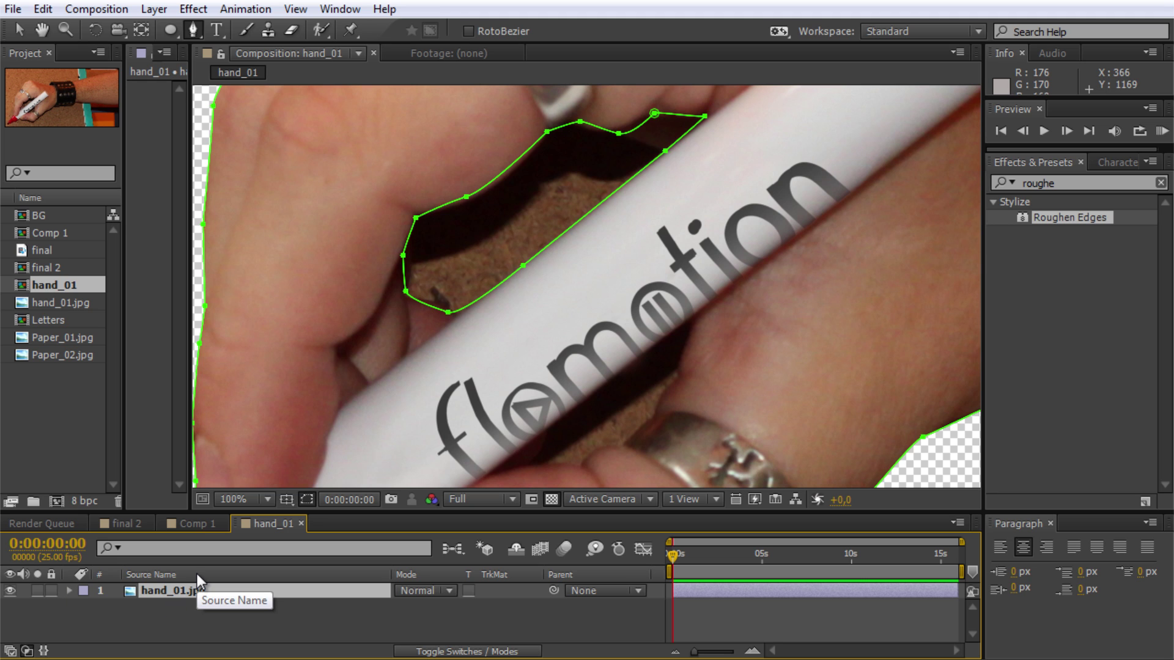
pyautogui.press('m')
pyautogui.press('m')
pyautogui.scroll(-2, 222, 609)
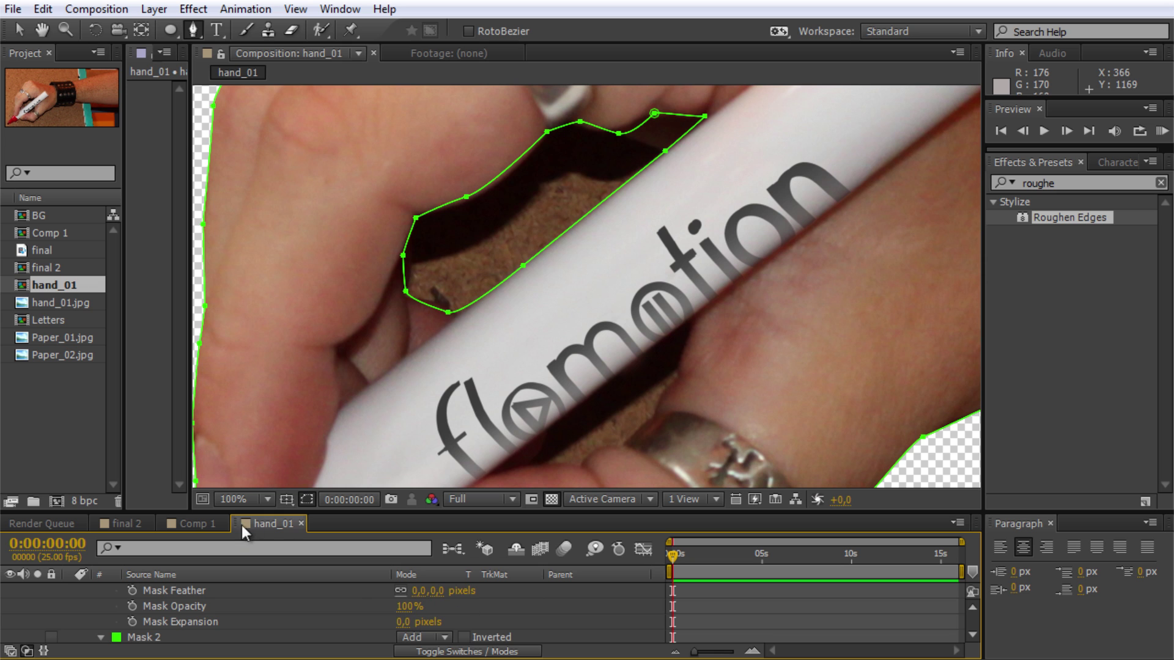
pyautogui.moveTo(262, 509); pyautogui.dragTo(262, 441)
pyautogui.scroll(2, 476, 590)
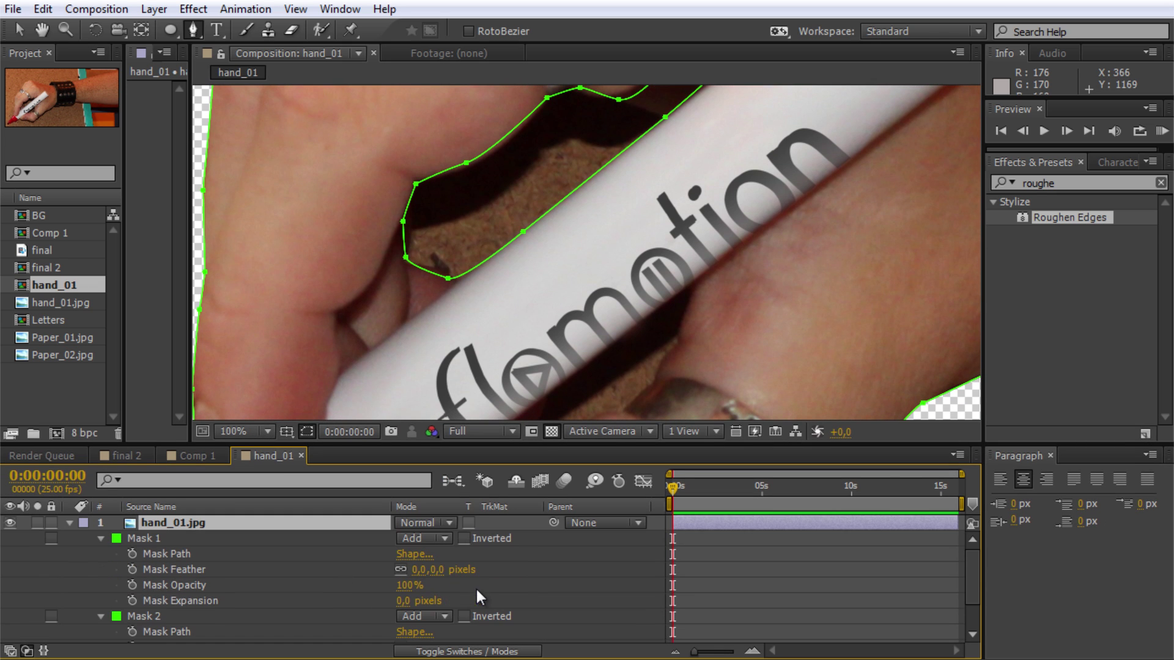
pyautogui.click(444, 617)
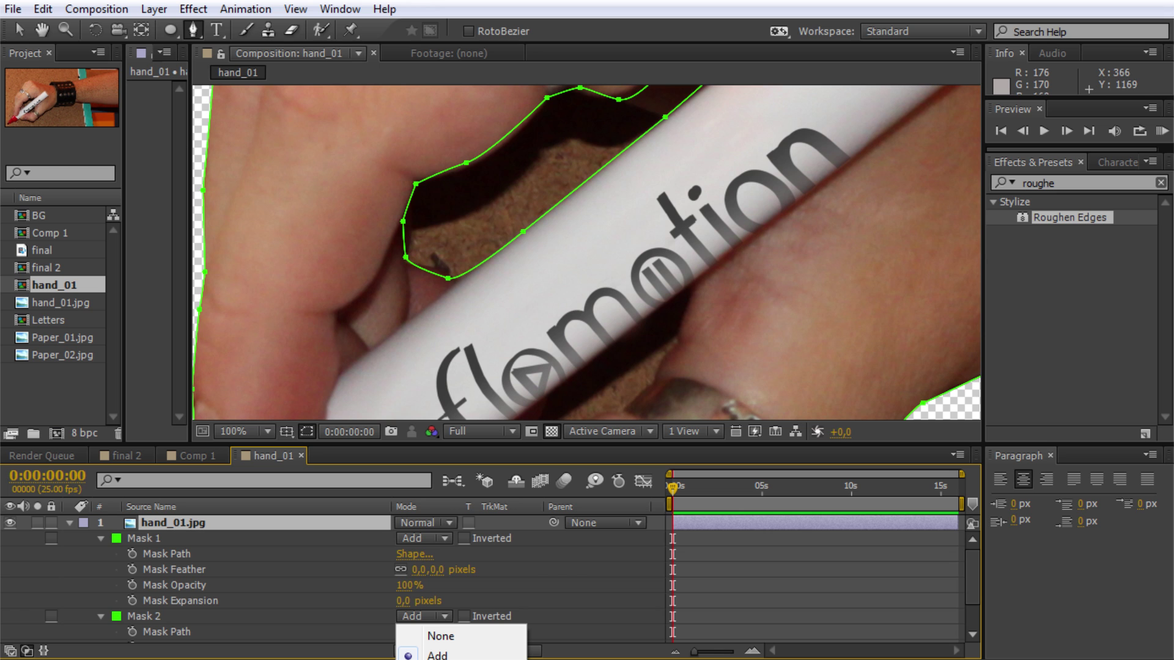
pyautogui.click(446, 658)
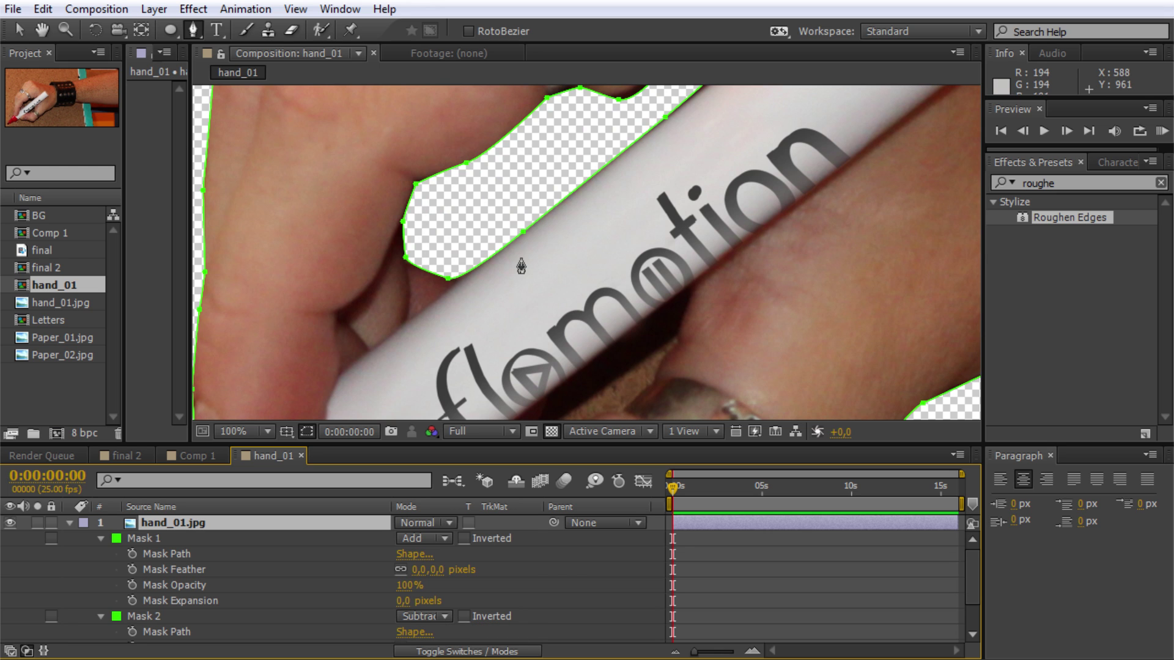
# Draw a closed mask around the background gap between the marker's lower edge, the thumb and the ring
pyautogui.moveTo(699, 359); pyautogui.dragTo(688, 300)
pyautogui.click(680, 225)
pyautogui.click(605, 280)
pyautogui.click(535, 335)
pyautogui.click(522, 370)
pyautogui.click(564, 375)
pyautogui.click(600, 354)
pyautogui.click(624, 347)
pyautogui.click(645, 324)
pyautogui.click(656, 299)
pyautogui.click(671, 279)
pyautogui.click(675, 251)
pyautogui.click(680, 225)
# Set the mode of Mask 3 to Subtract and collapse the properties of the individual masks
pyautogui.scroll(-2, 253, 578)
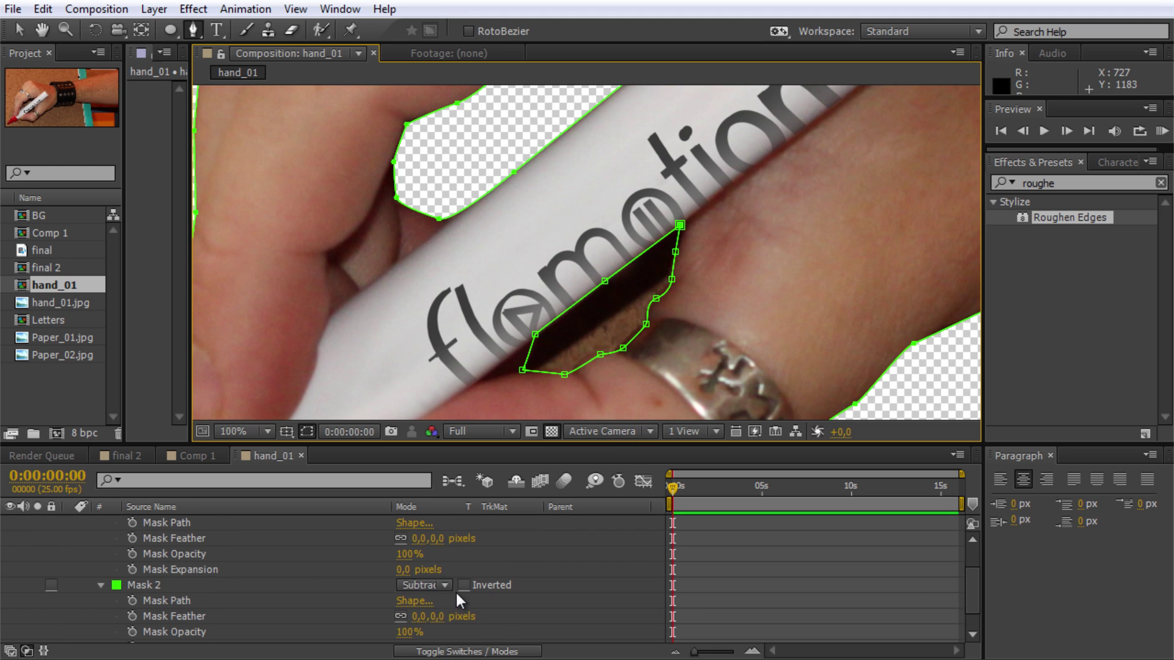
pyautogui.scroll(-1, 454, 590)
pyautogui.click(435, 634)
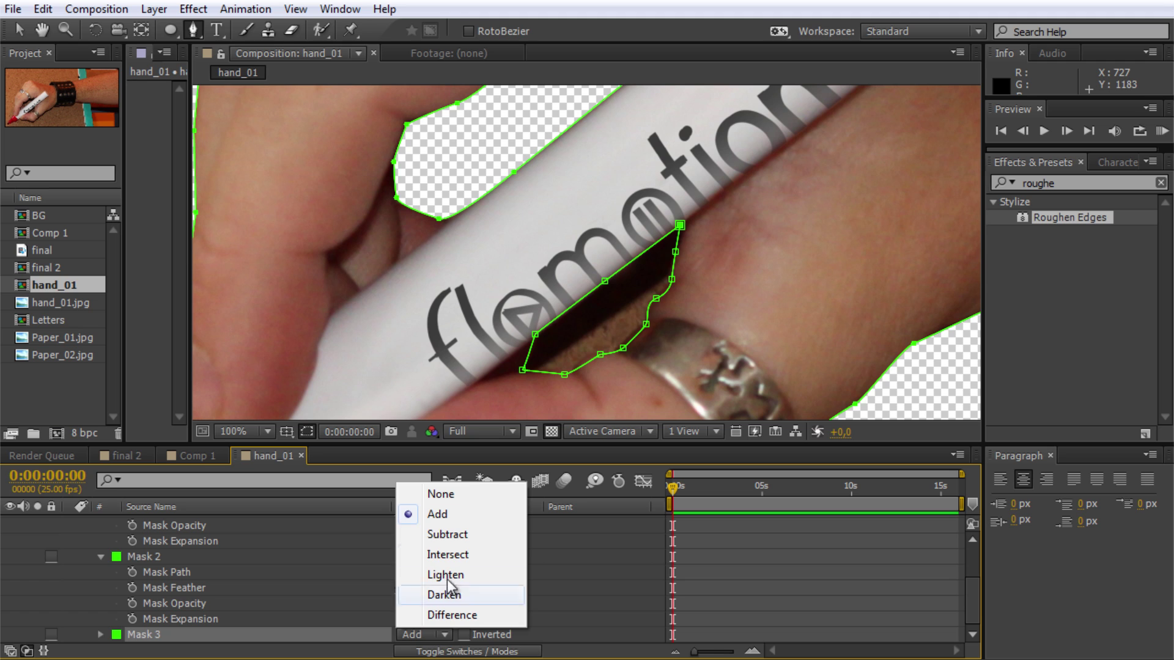
pyautogui.click(456, 537)
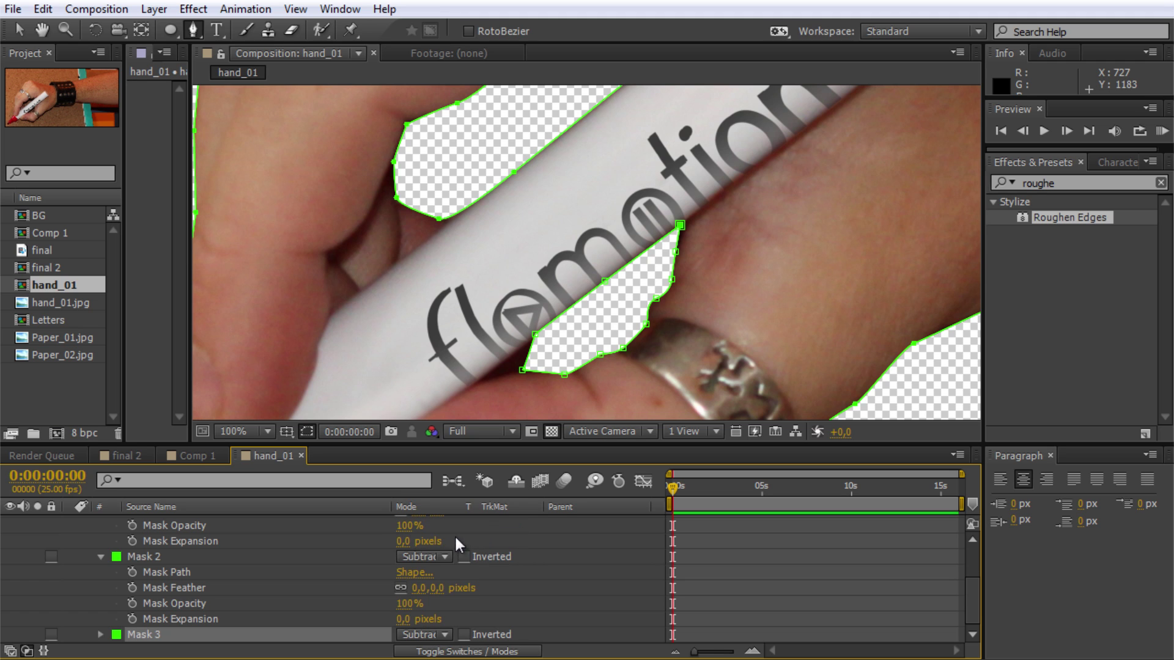
pyautogui.click(101, 556)
pyautogui.click(100, 541)
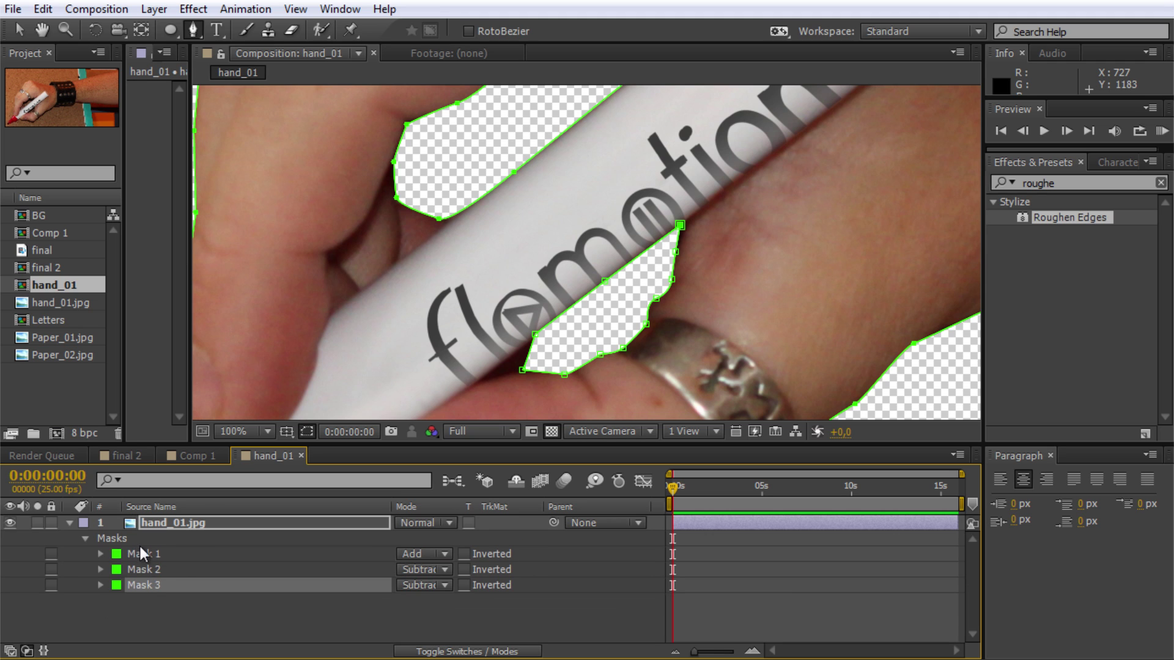
# Set the Mask Feather of all three masks to 4 pixels together
pyautogui.keyDown('shift'); pyautogui.click(140, 552); pyautogui.keyUp('shift')
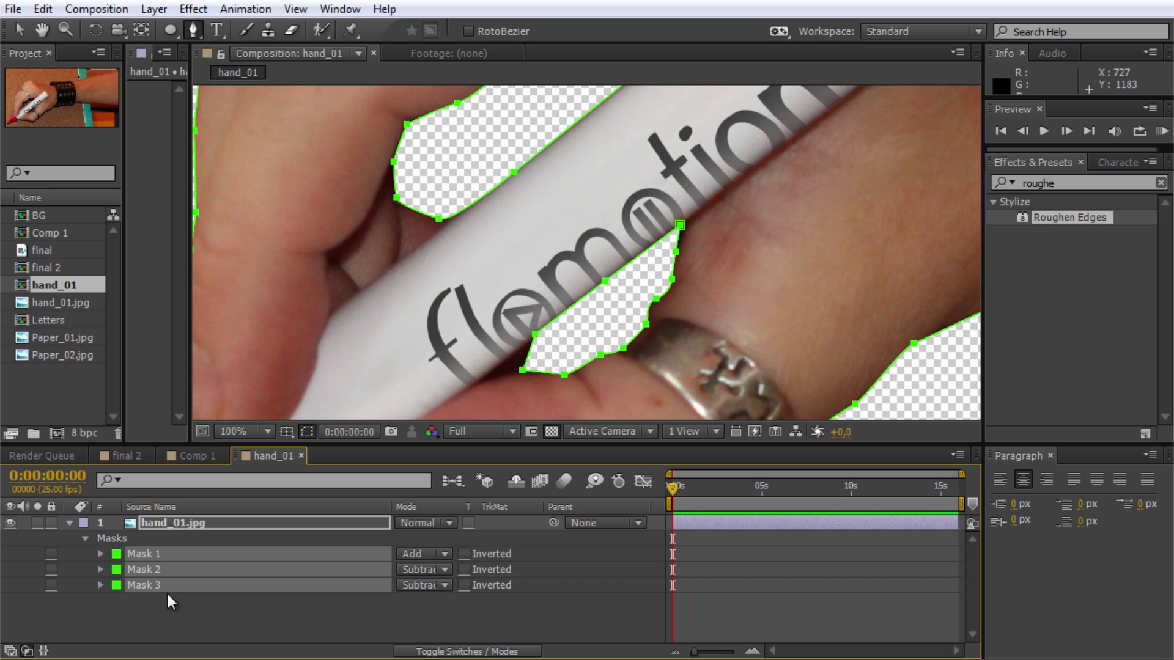
pyautogui.press('u')
pyautogui.press('f')
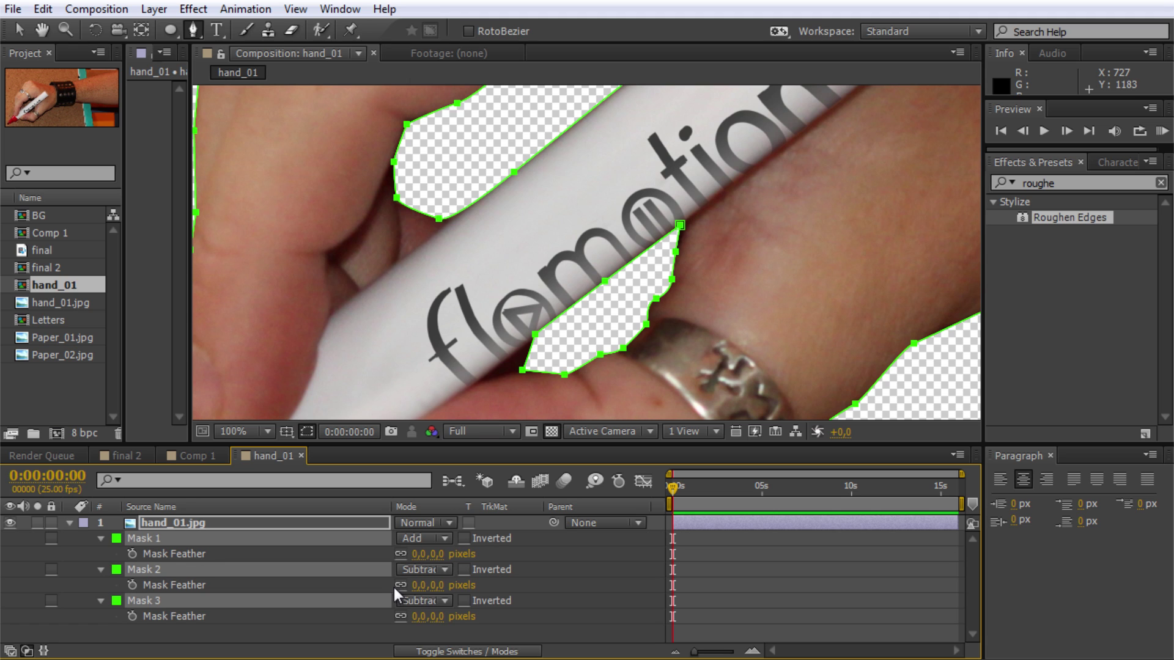
pyautogui.click(440, 554)
pyautogui.click(634, 601)
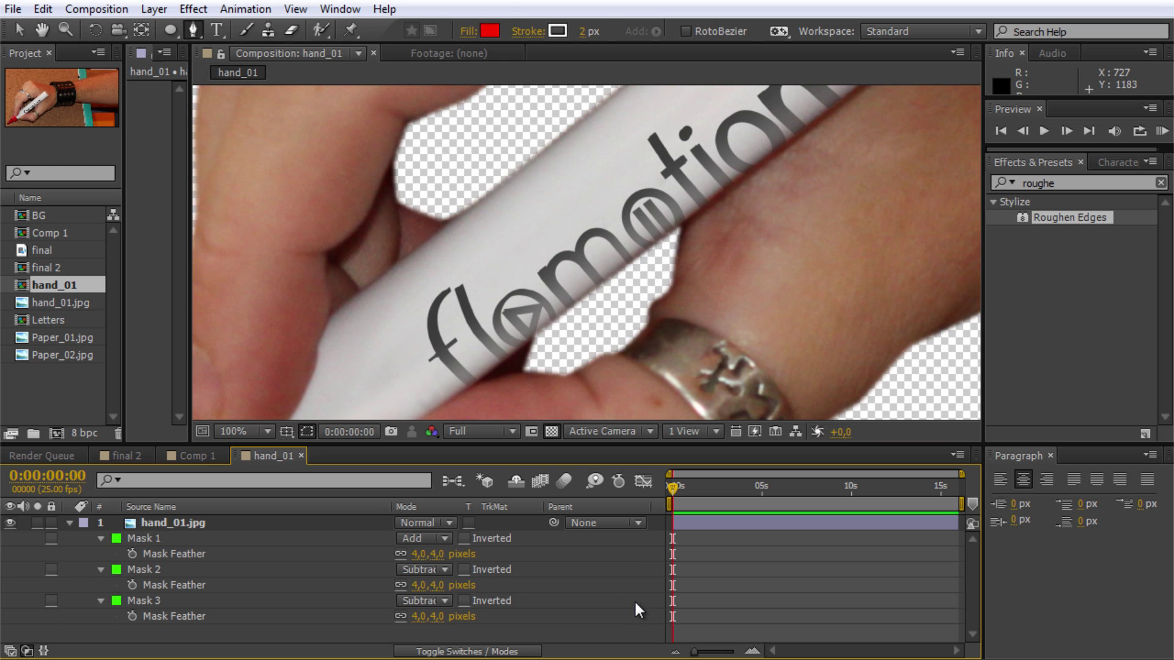
# Set the Mask Feather of Mask 1, Mask 2 and Mask 3 to 2 pixels each
pyautogui.click(442, 554)
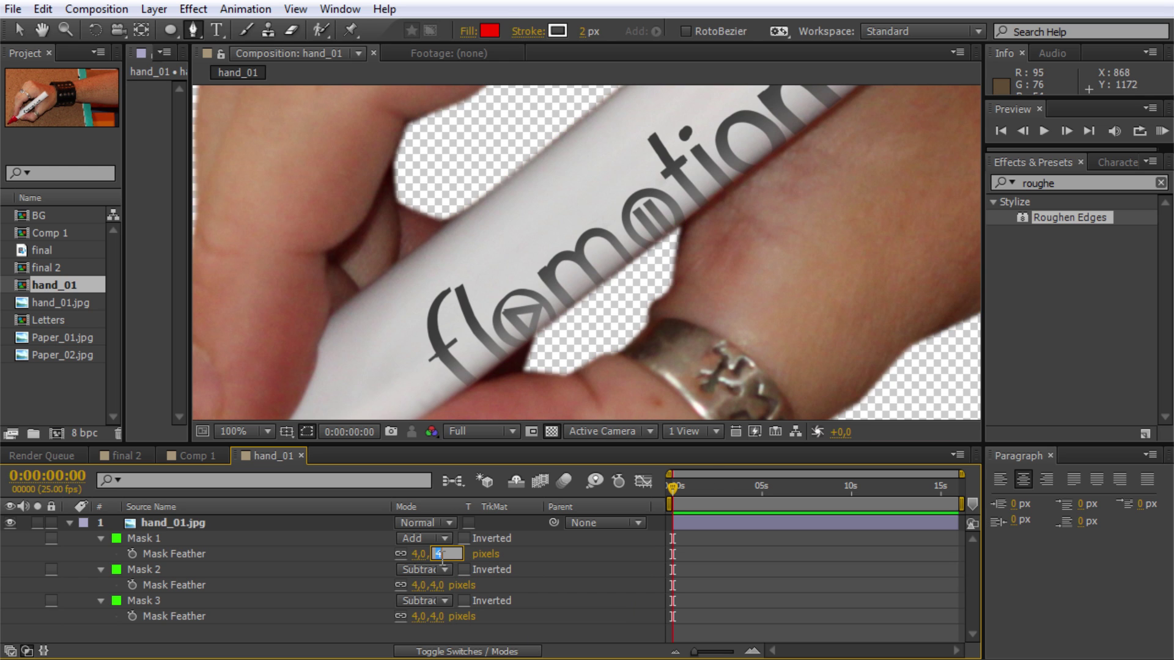
pyautogui.write('2')
pyautogui.press('Tab')
pyautogui.write('2')
pyautogui.press('Tab')
pyautogui.write('2')
pyautogui.click(566, 600)
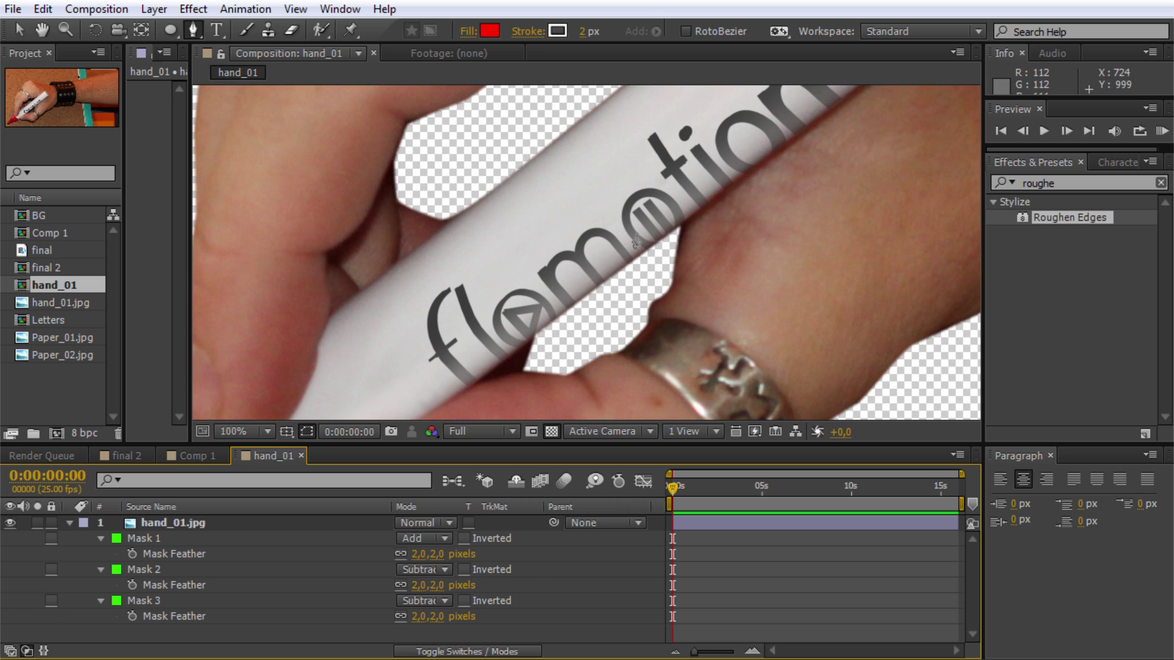
# Add the hand_01 composition to Comp 1 as the topmost layer
pyautogui.press(',')
pyautogui.press(',')
pyautogui.press(',')
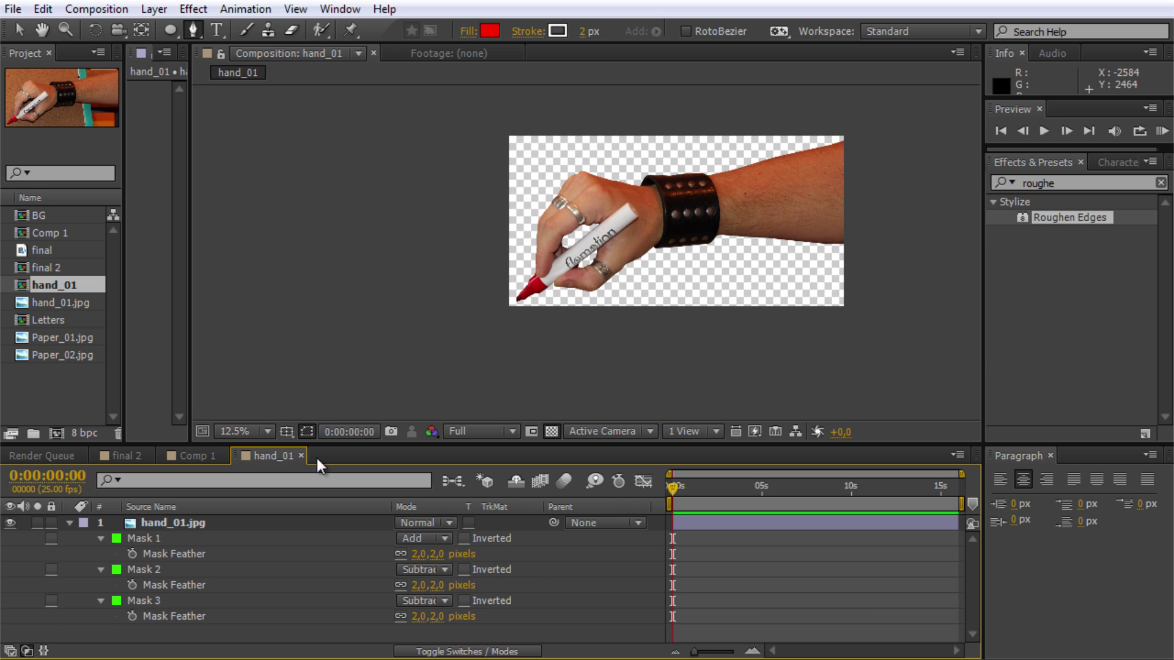
pyautogui.click(197, 456)
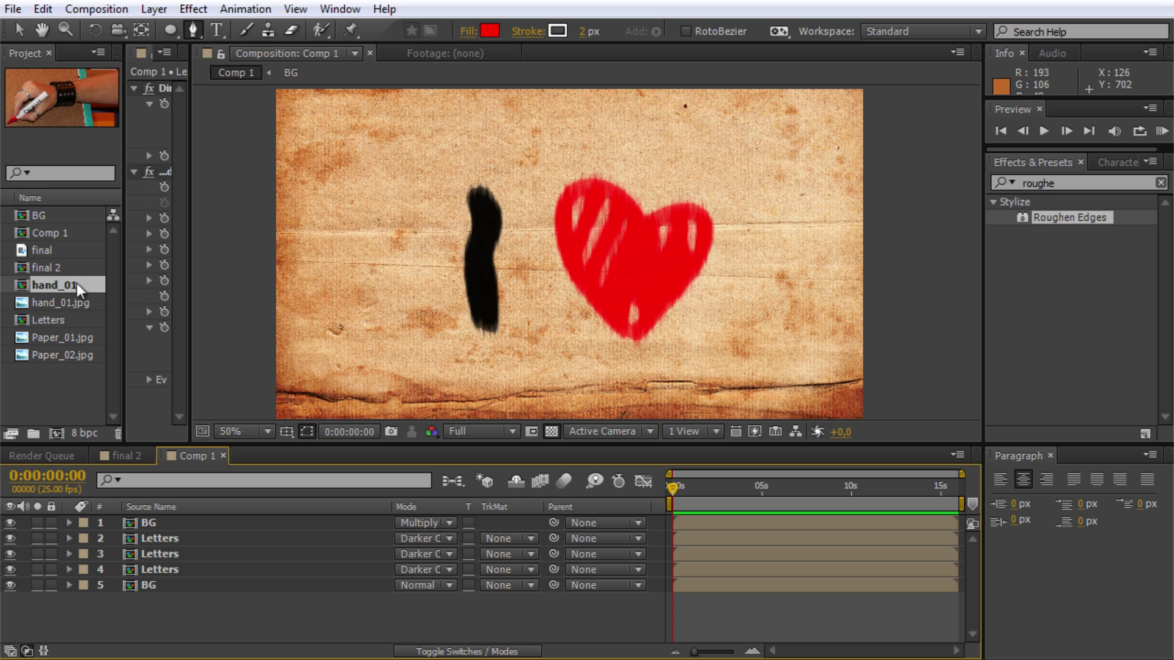
pyautogui.moveTo(79, 285); pyautogui.dragTo(128, 523)
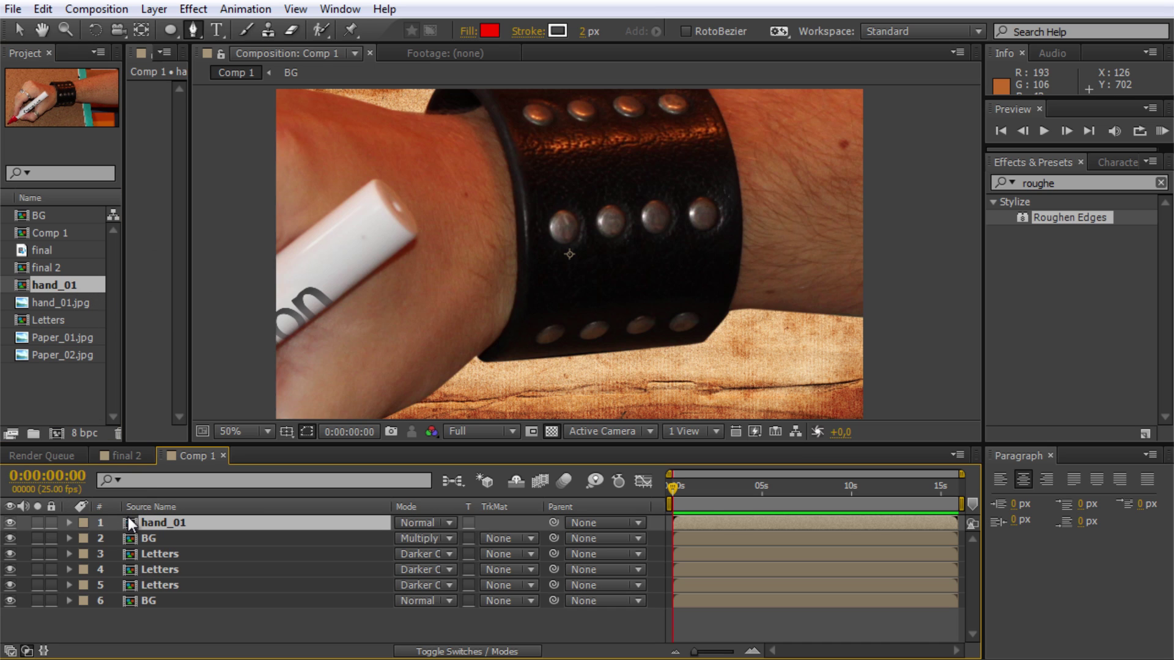
# Scale the hand_01 layer to 51% and move it so the marker tip sits near the foot of the black "i"
pyautogui.press(',')
pyautogui.press(',')
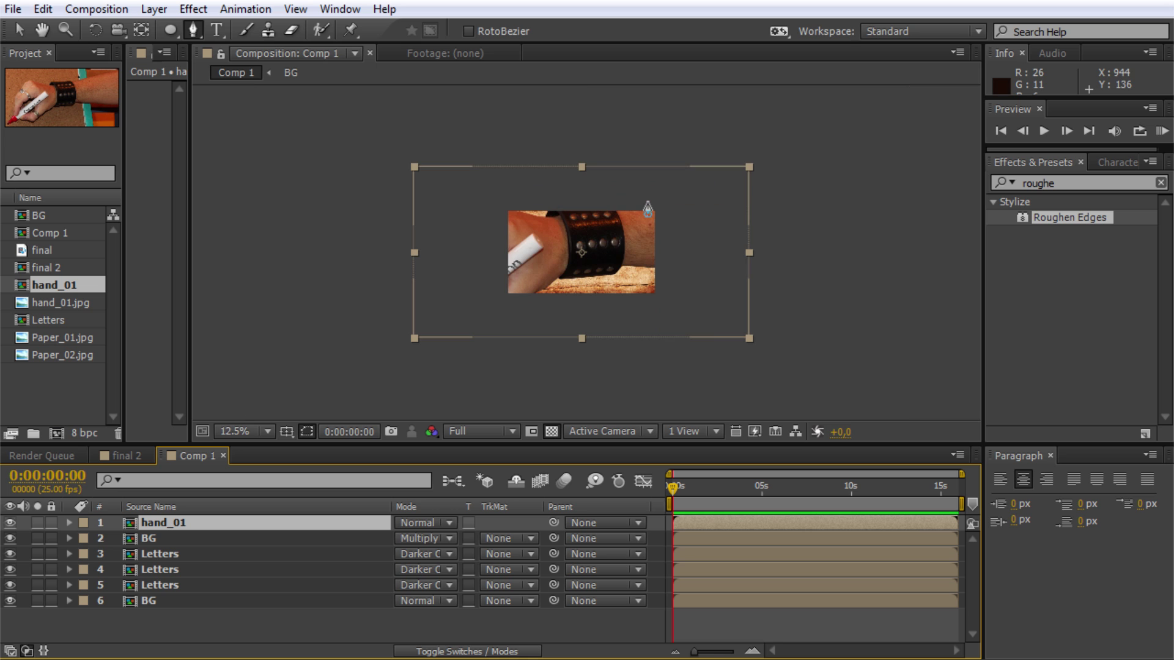
pyautogui.press('s')
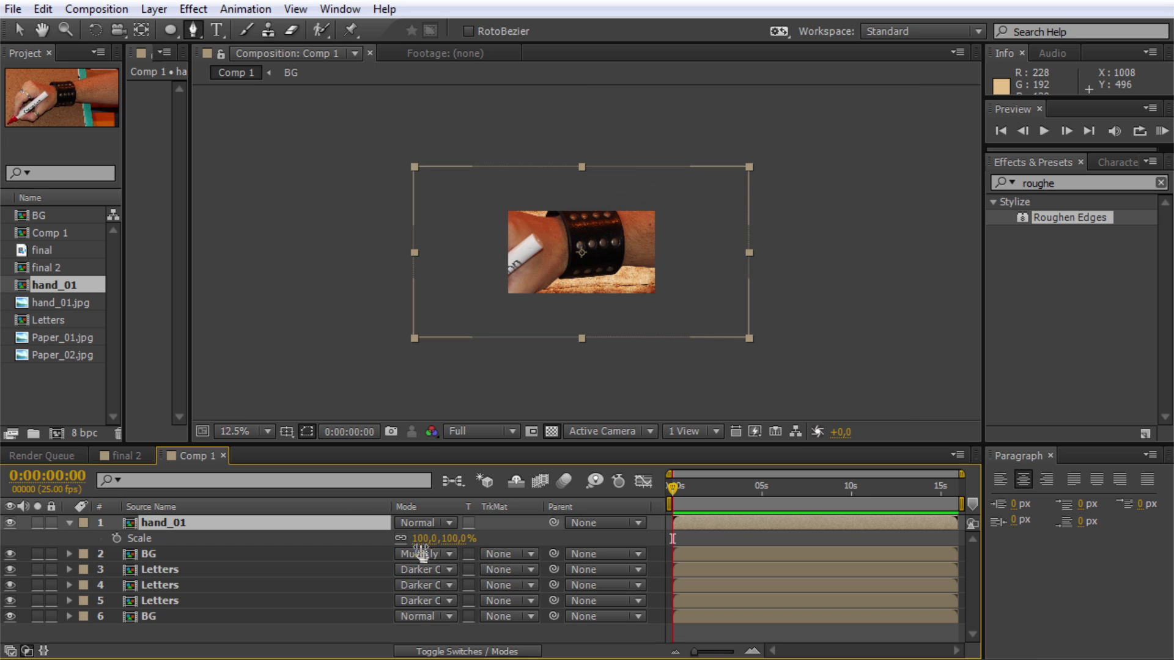
pyautogui.moveTo(425, 538); pyautogui.dragTo(415, 541)
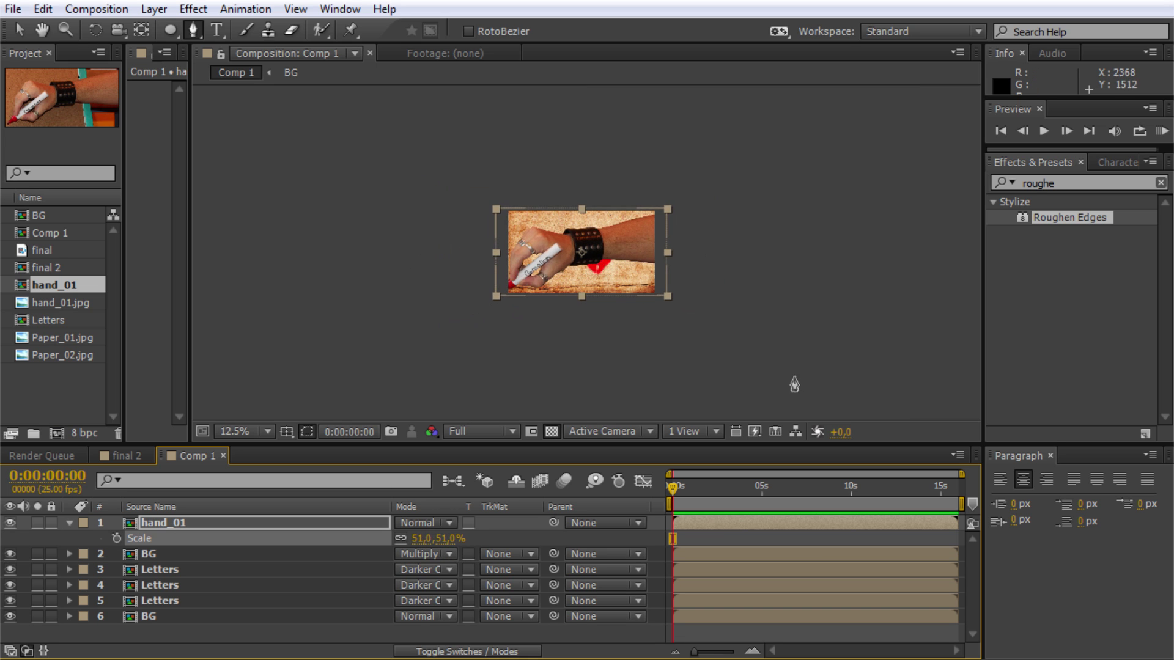
pyautogui.press('.')
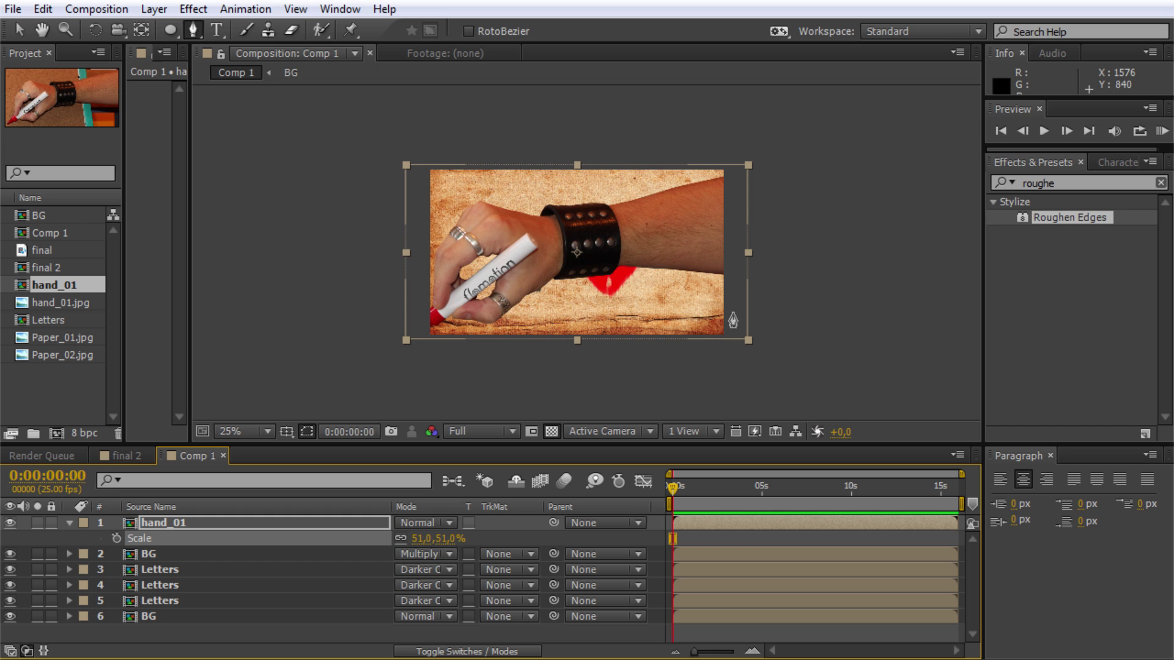
pyautogui.press('v')
pyautogui.moveTo(601, 256); pyautogui.dragTo(694, 203)
pyautogui.click(69, 523)
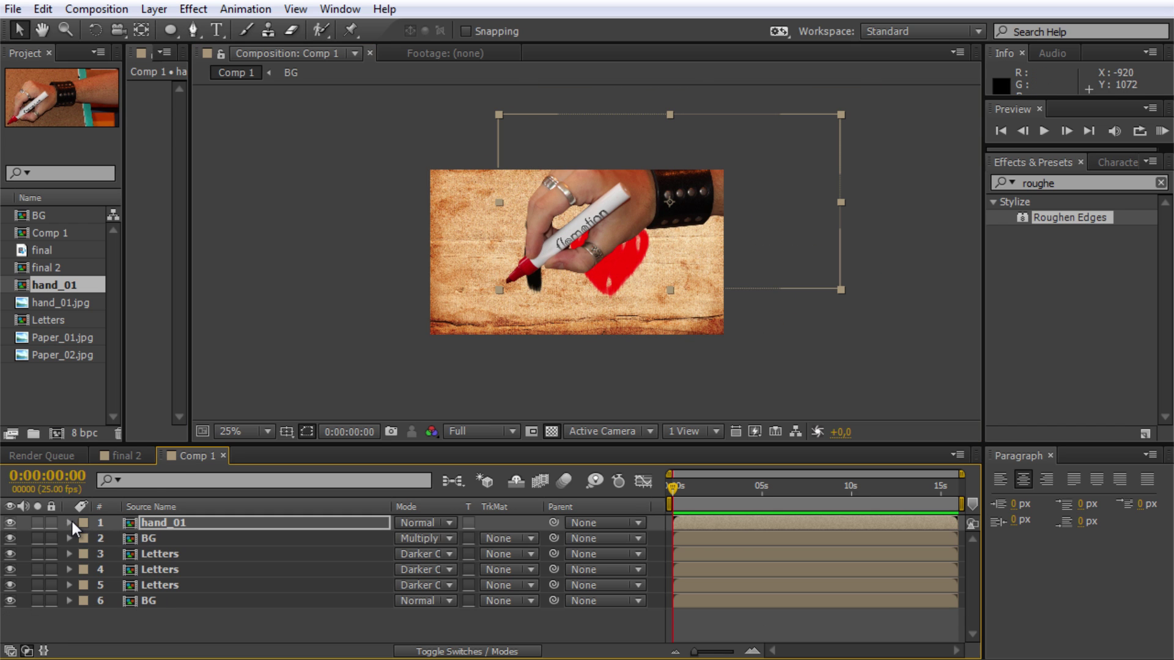
# Scale the three Letters layers to 56% together
pyautogui.click(148, 554)
pyautogui.keyDown('shift'); pyautogui.click(166, 586); pyautogui.keyUp('shift')
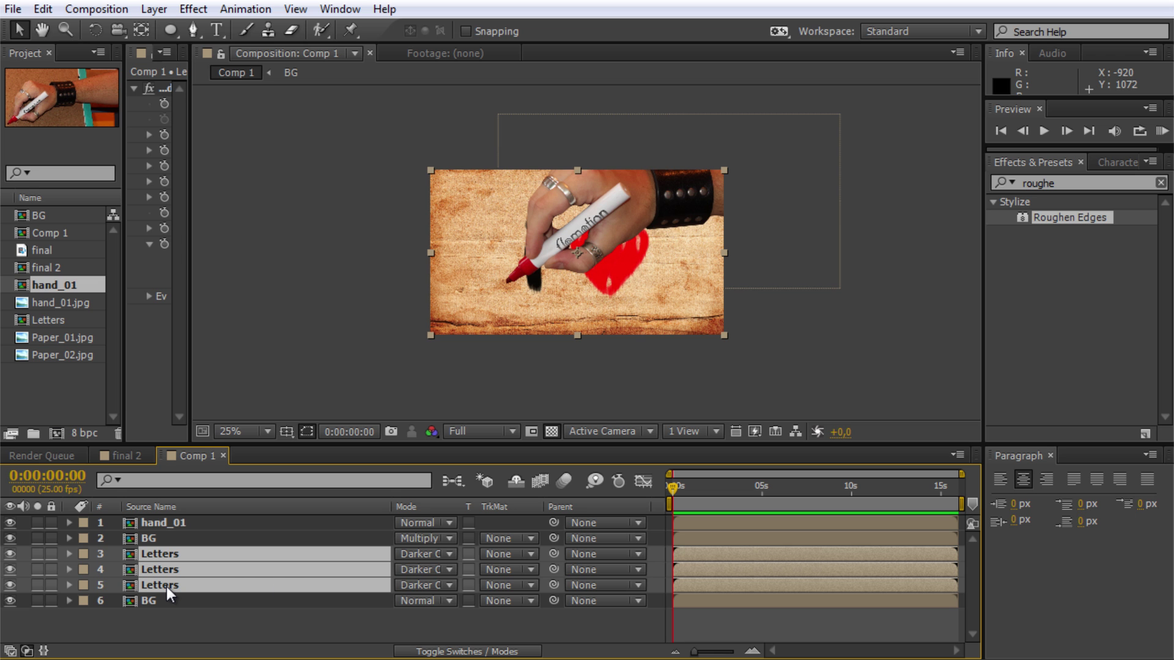
pyautogui.press('s')
pyautogui.moveTo(453, 572); pyautogui.dragTo(414, 572)
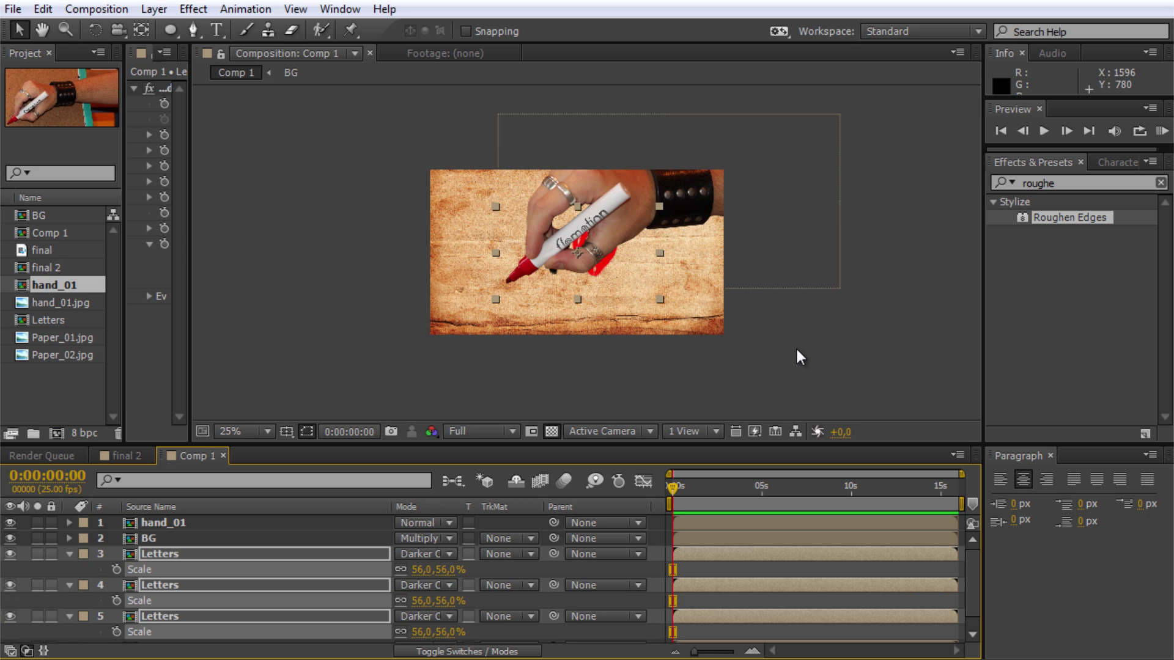
# Move the hand_01 layer over the drawing to place the marker tip at the foot of the black "i"
pyautogui.scroll(3, 798, 350)
pyautogui.scroll(-1, 764, 332)
pyautogui.moveTo(569, 215); pyautogui.dragTo(718, 119)
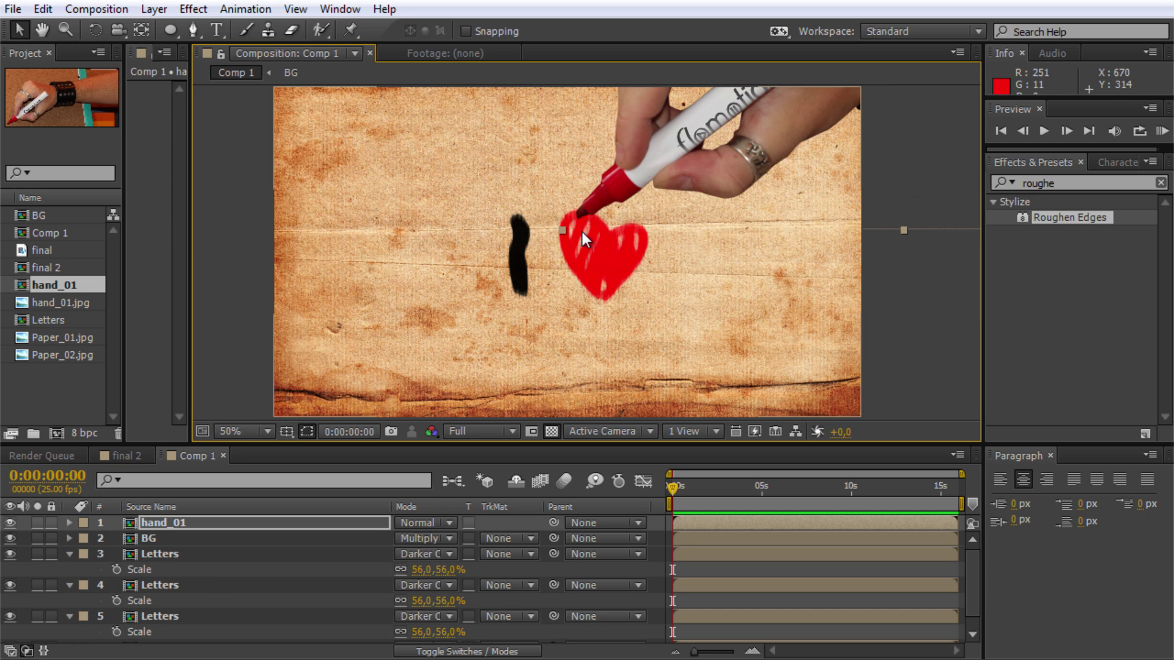
pyautogui.moveTo(777, 142)
pyautogui.mouseDown()
pyautogui.moveTo(728, 155)
pyautogui.moveTo(717, 198)
pyautogui.moveTo(725, 126)
pyautogui.moveTo(720, 199)
pyautogui.mouseUp()
pyautogui.scroll(1, 618, 338)
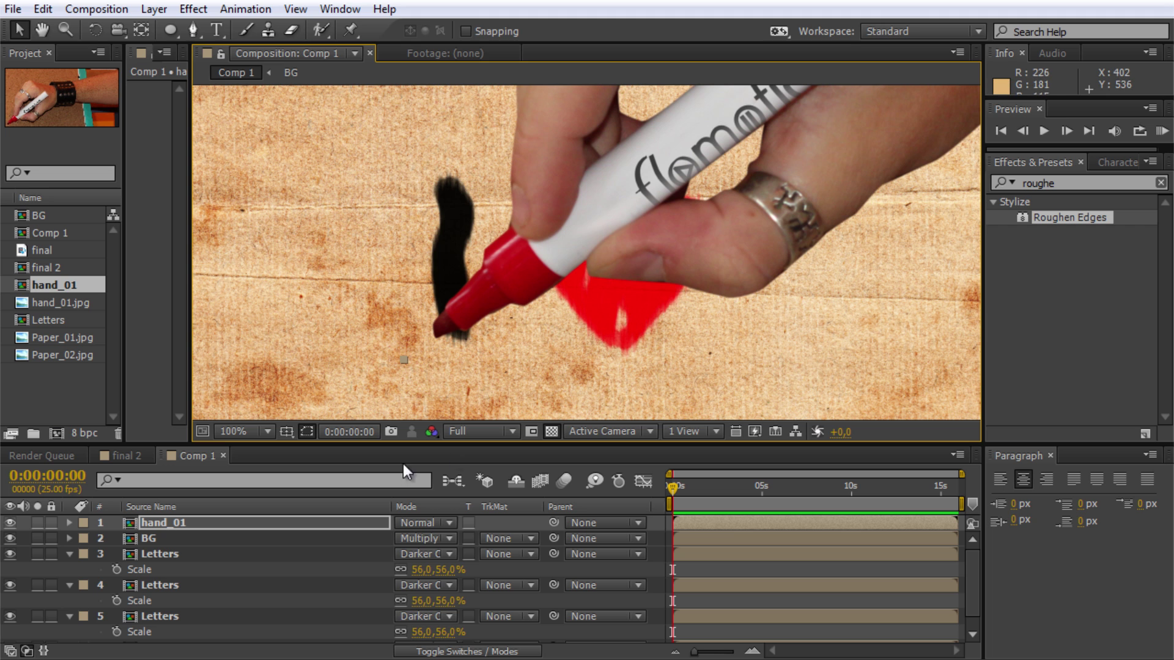
# Set the scale of all three Letters layers to 40% and collapse their properties
pyautogui.click(185, 554)
pyautogui.keyDown('shift'); pyautogui.click(185, 616); pyautogui.keyUp('shift')
pyautogui.click(447, 569)
pyautogui.write('40')
pyautogui.press('Return')
pyautogui.press(',')
pyautogui.click(70, 554)
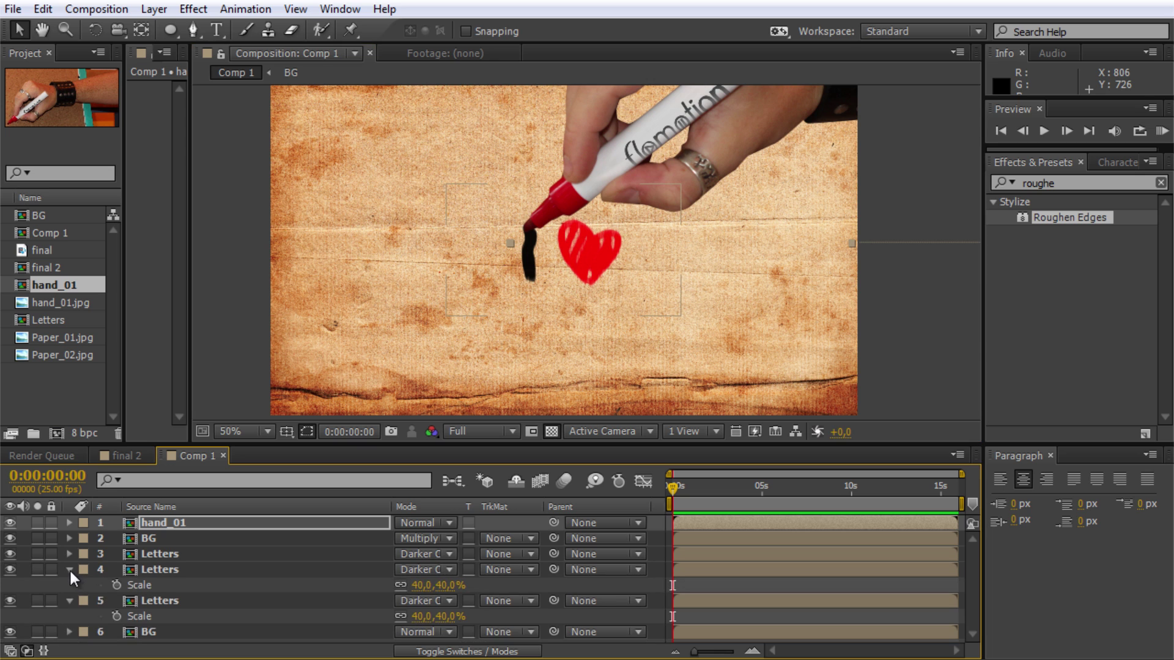
pyautogui.click(69, 569)
pyautogui.click(69, 585)
pyautogui.click(76, 618)
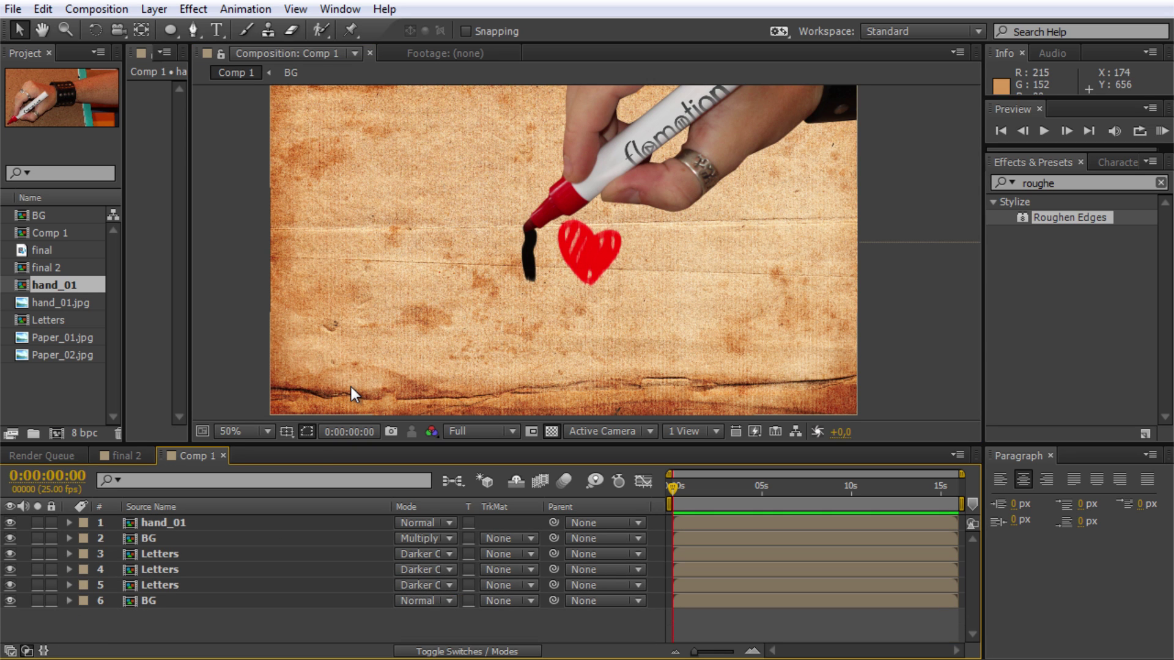
# Move the hand_01 layer so the marker tip rests on the middle of the red heart
pyautogui.moveTo(660, 147); pyautogui.dragTo(737, 155)
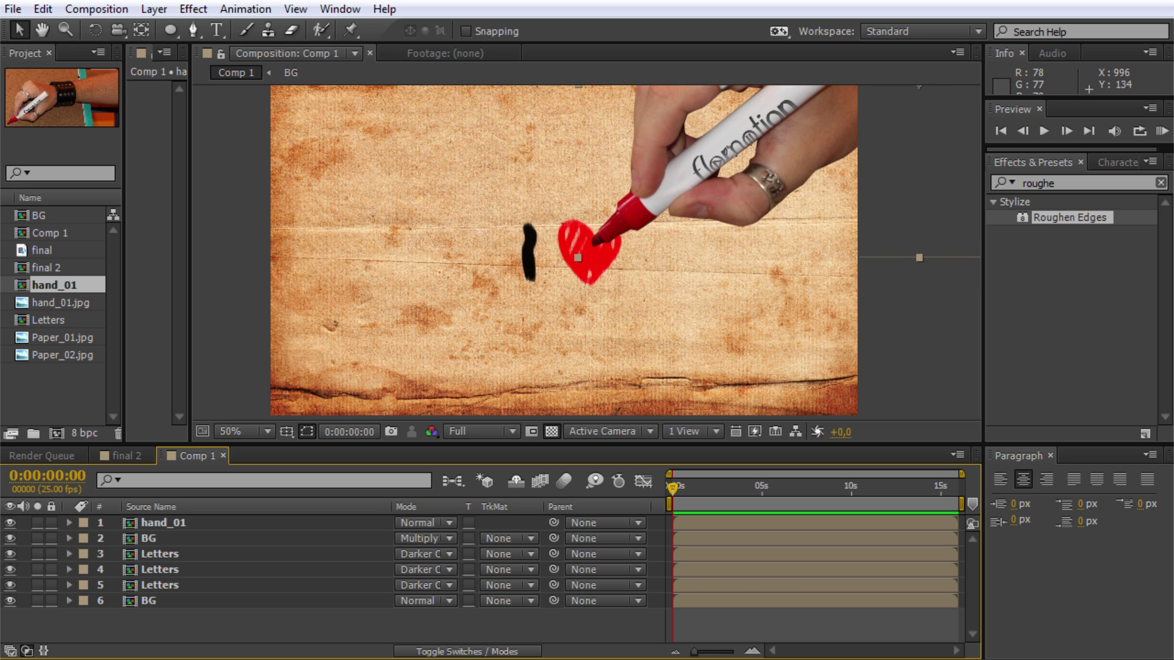
pyautogui.press('Return')
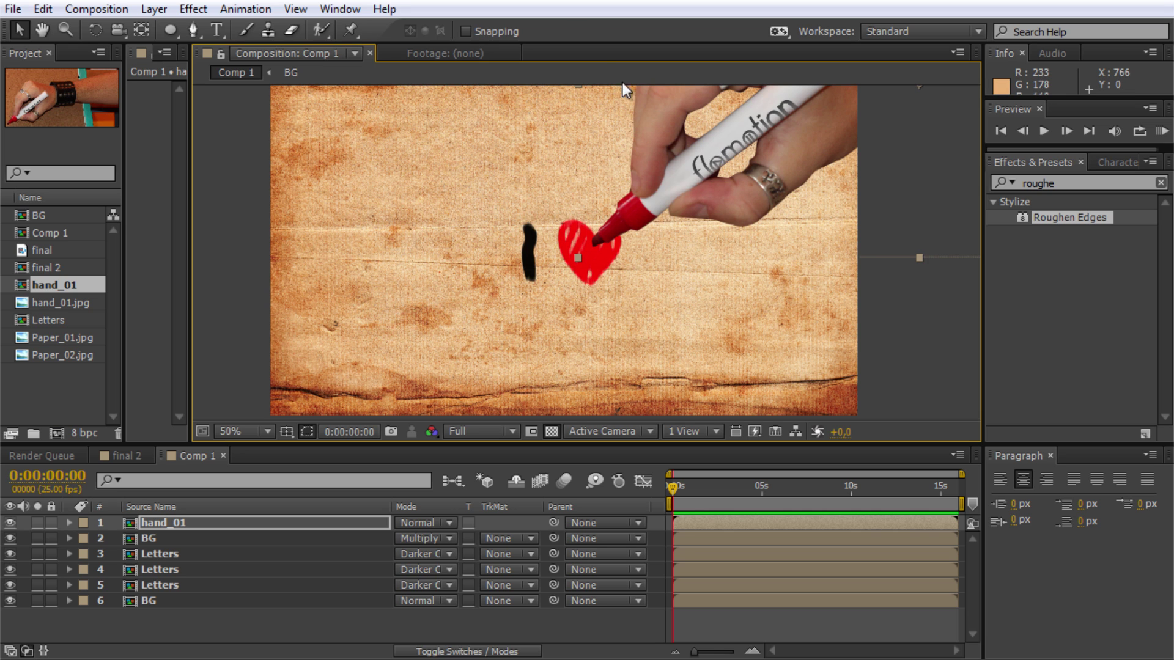
# Open the Motion Sketch controls and enlarge their area beside the timeline
pyautogui.click(340, 9)
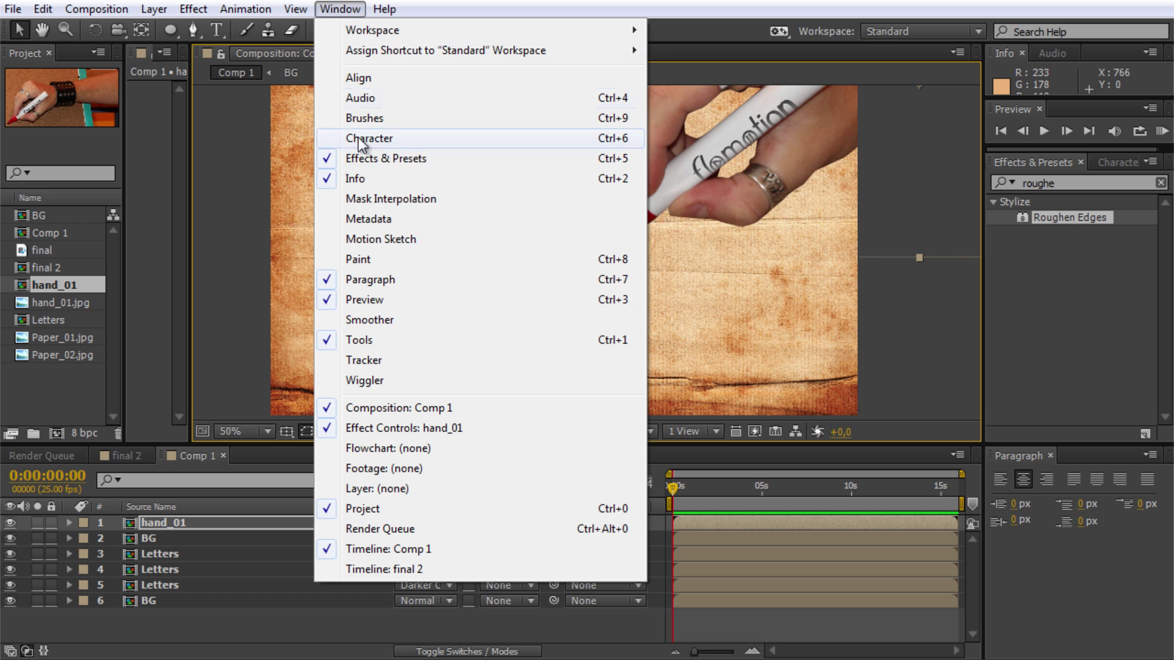
pyautogui.click(380, 239)
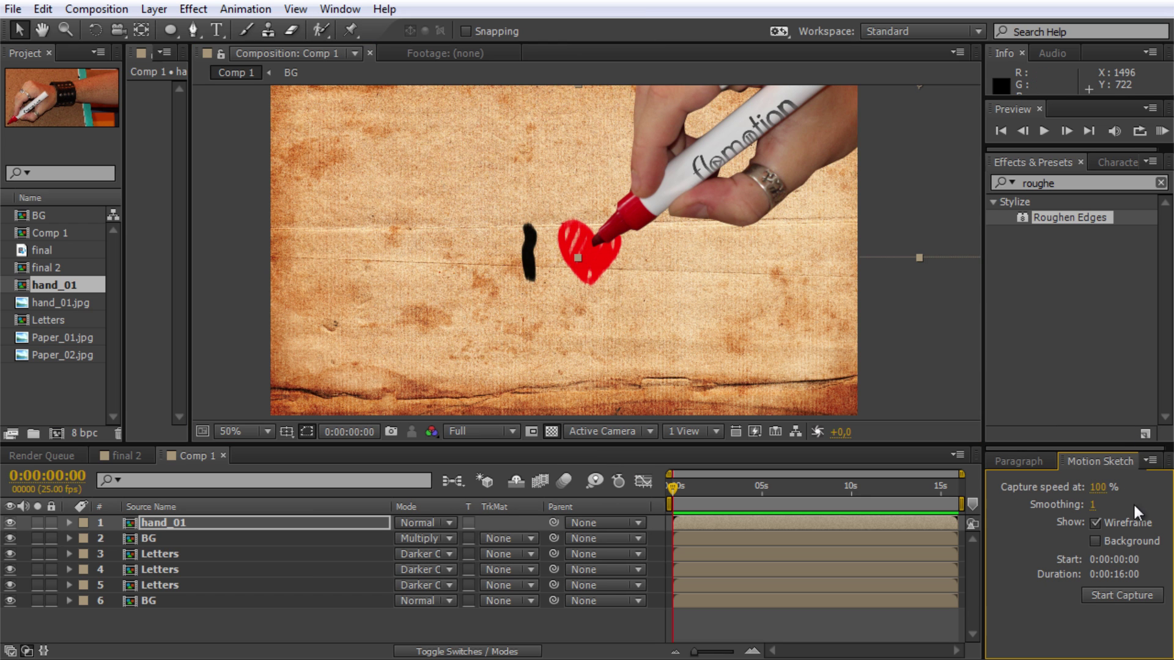
pyautogui.moveTo(983, 507); pyautogui.dragTo(916, 503)
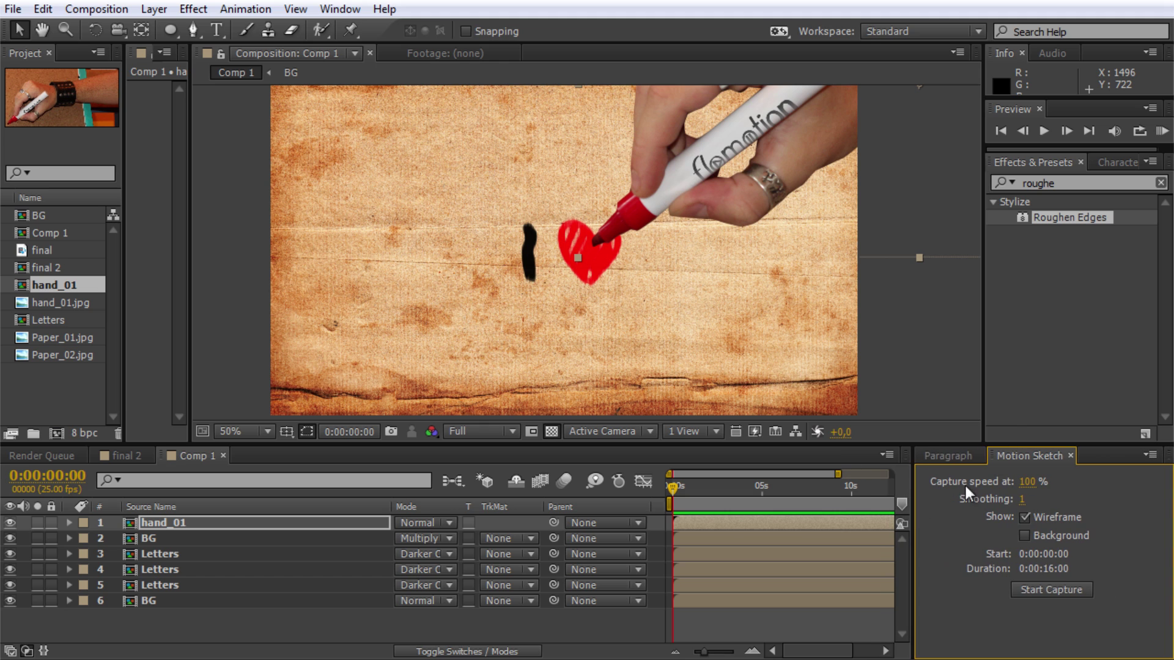
pyautogui.click(1055, 591)
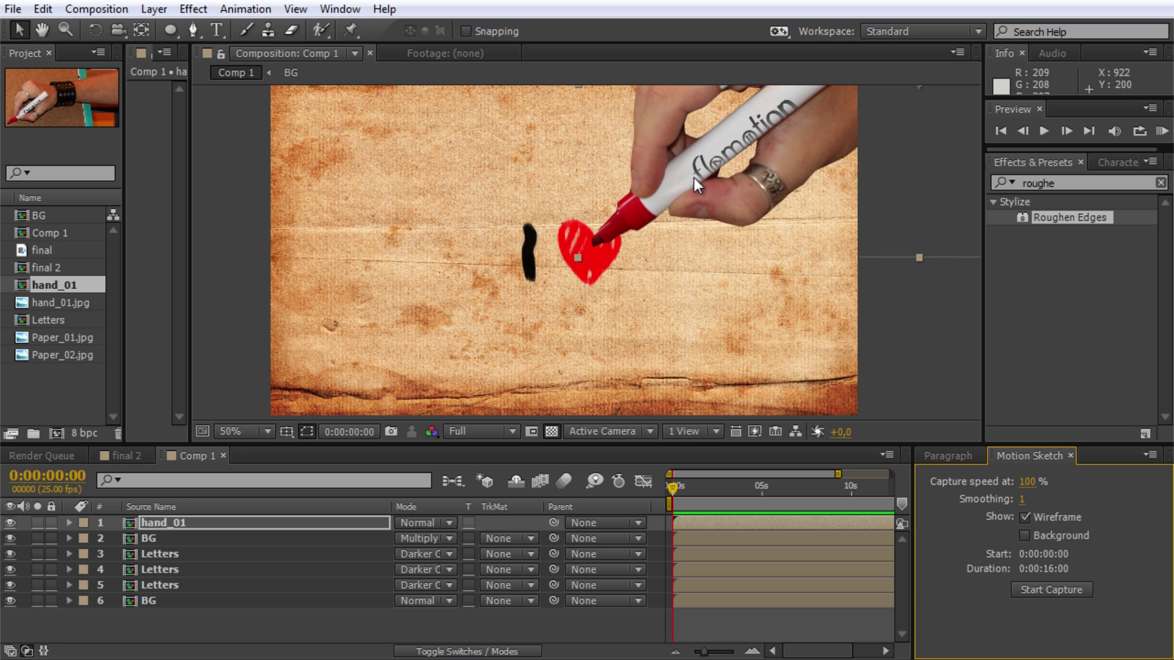
# Move the hand_01 layer's anchor point onto the tip of the marker with the Pan Behind tool
pyautogui.press(',')
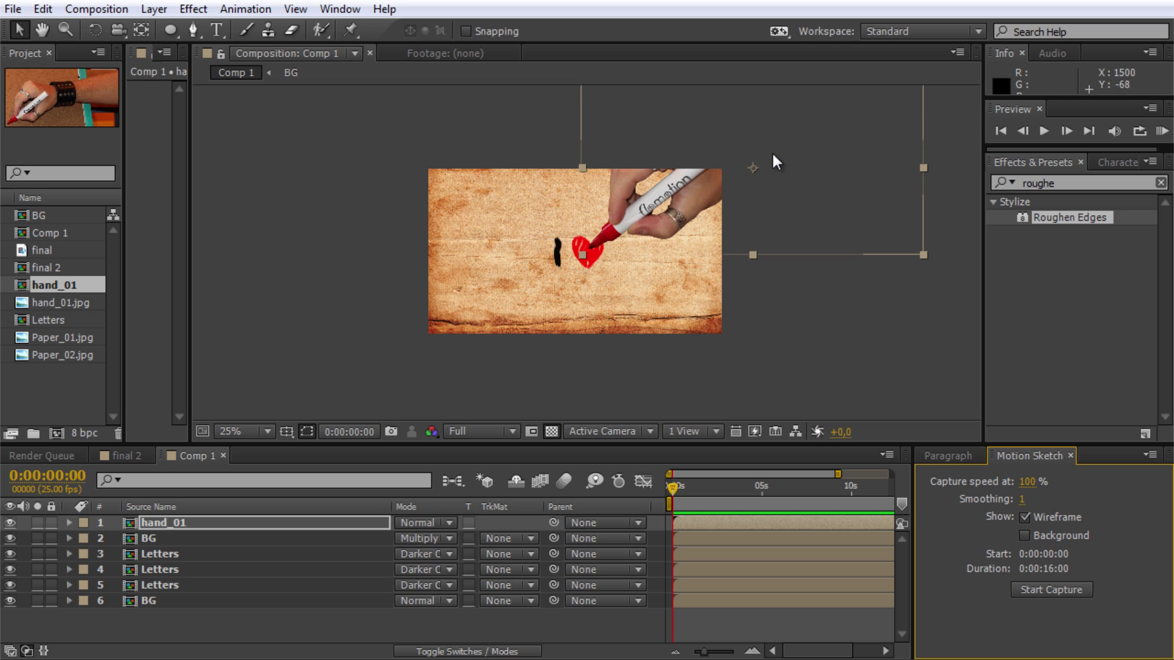
pyautogui.click(142, 31)
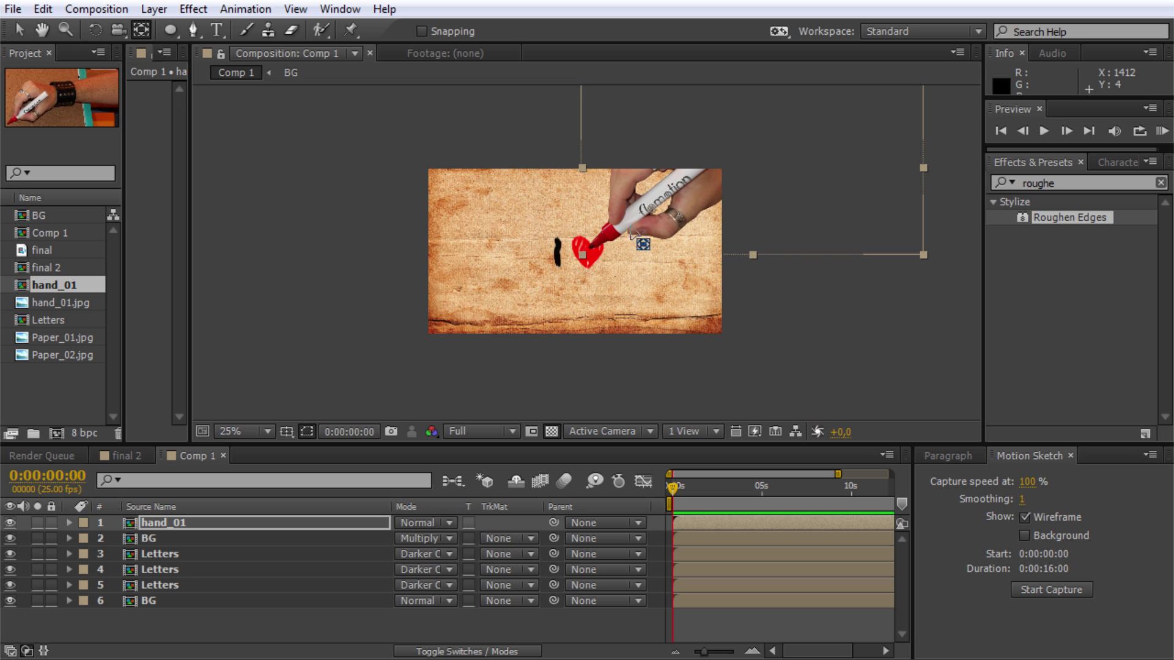
pyautogui.click(591, 245)
pyautogui.scroll(4, 644, 267)
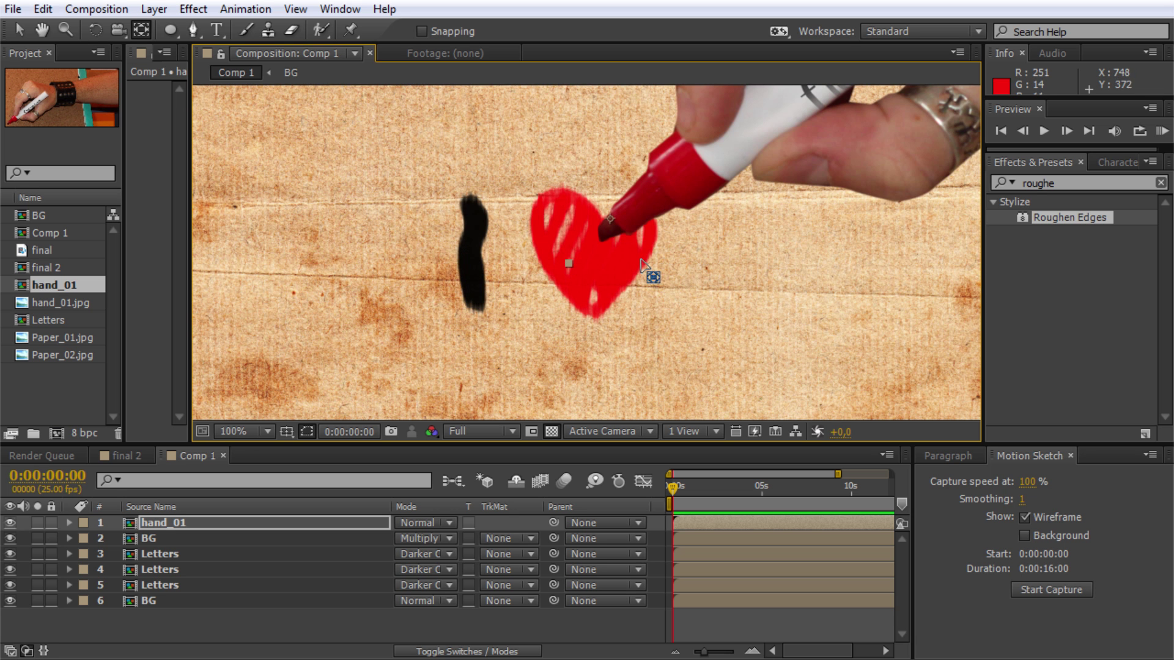
pyautogui.moveTo(611, 218); pyautogui.dragTo(603, 233)
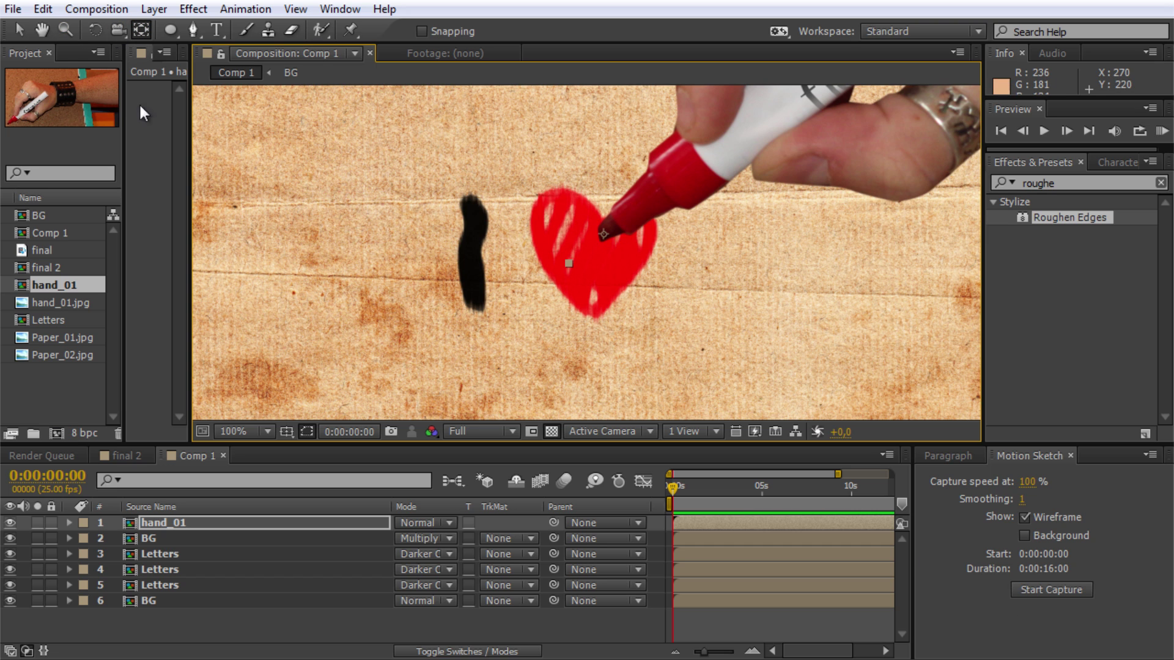
pyautogui.click(22, 34)
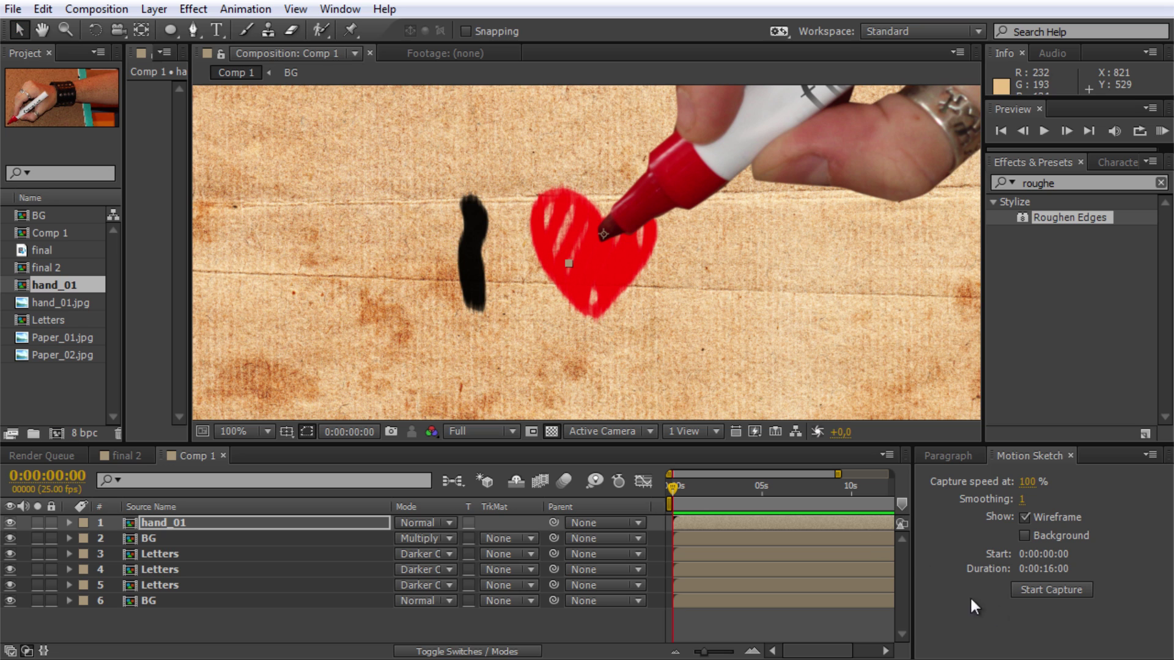
pyautogui.click(1050, 612)
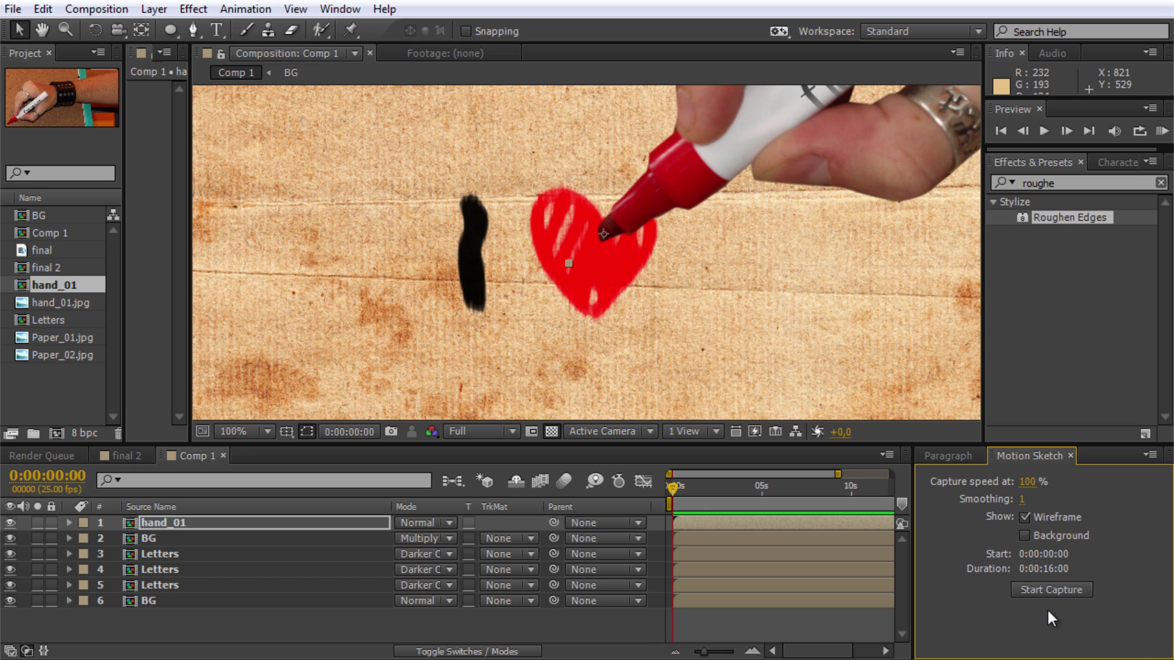
pyautogui.click(1036, 591)
pyautogui.moveTo(623, 222)
pyautogui.mouseDown()
pyautogui.moveTo(616, 195)
pyautogui.moveTo(581, 185)
pyautogui.moveTo(579, 282)
pyautogui.moveTo(598, 309)
pyautogui.moveTo(647, 280)
pyautogui.moveTo(688, 230)
pyautogui.moveTo(673, 207)
pyautogui.moveTo(625, 222)
pyautogui.mouseUp()
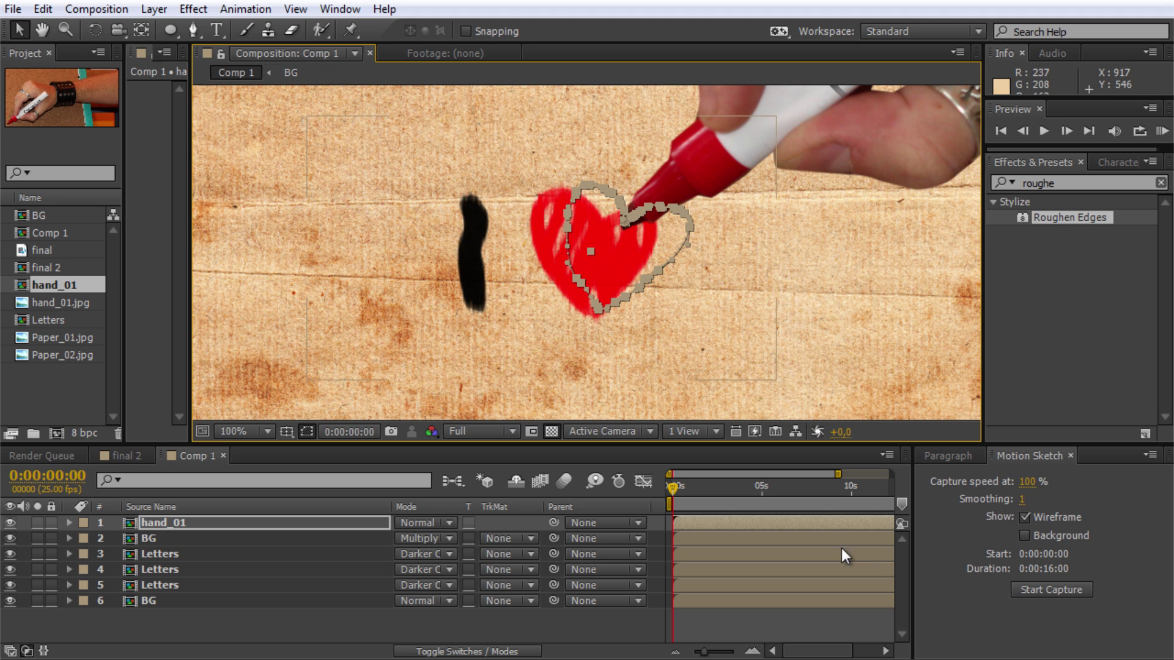
pyautogui.click(46, 11)
pyautogui.click(65, 32)
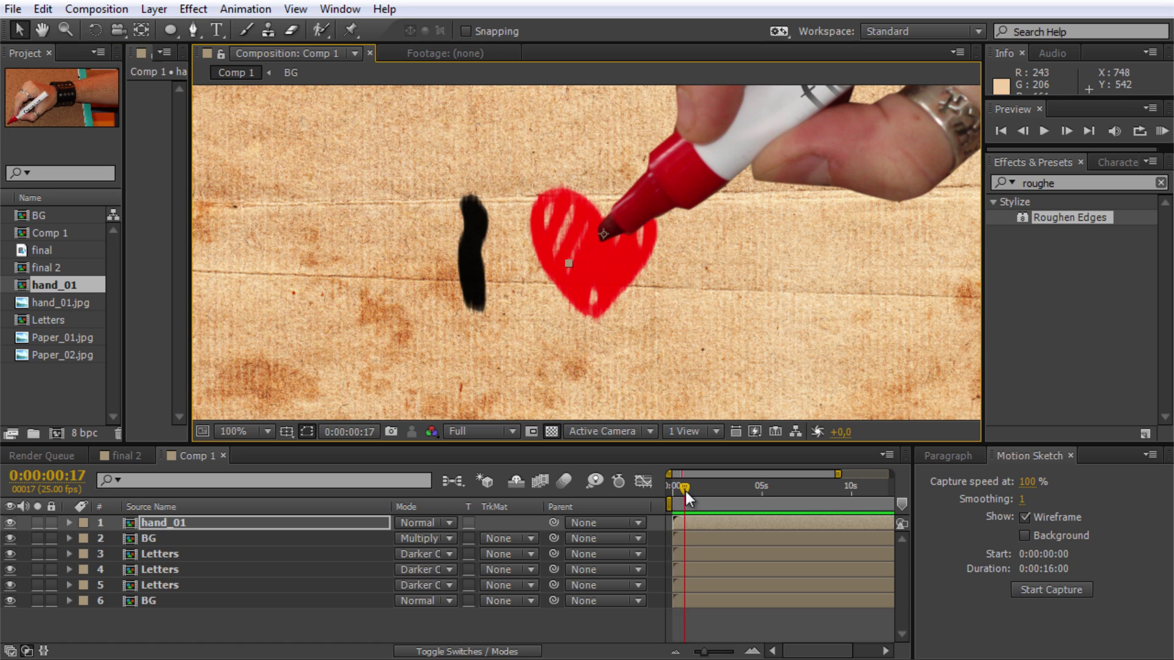
# Record a motion sketch of hand_01 tracing the black "i" and filling the heart, with the background shown during capture, and play it back
pyautogui.click(1024, 536)
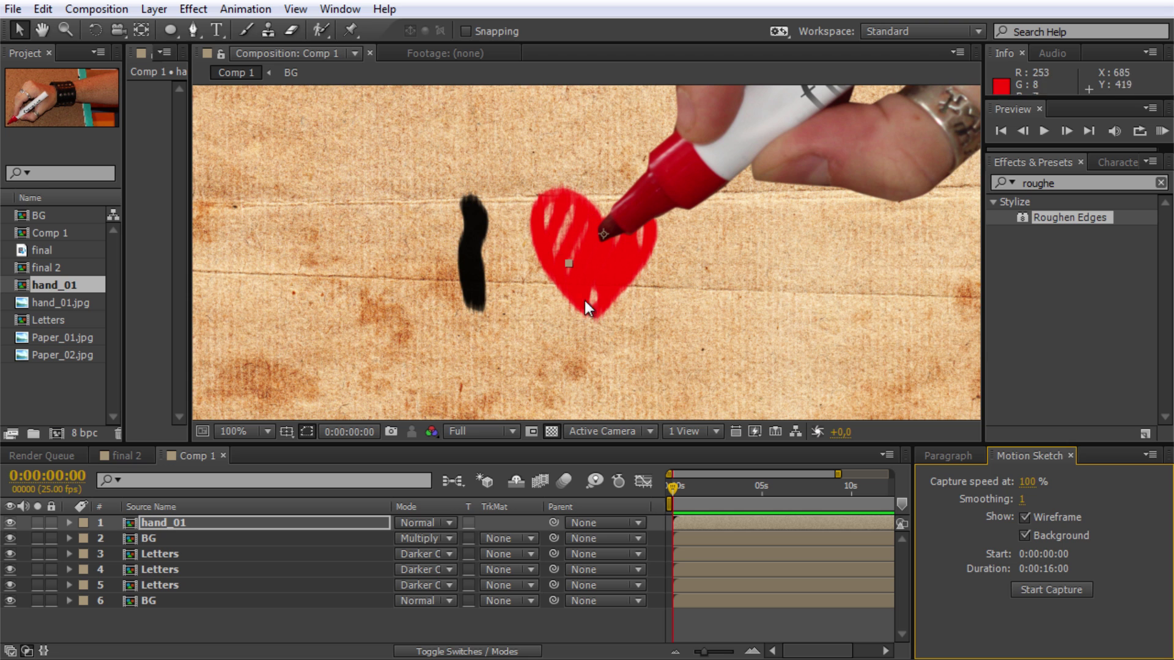
pyautogui.click(1051, 591)
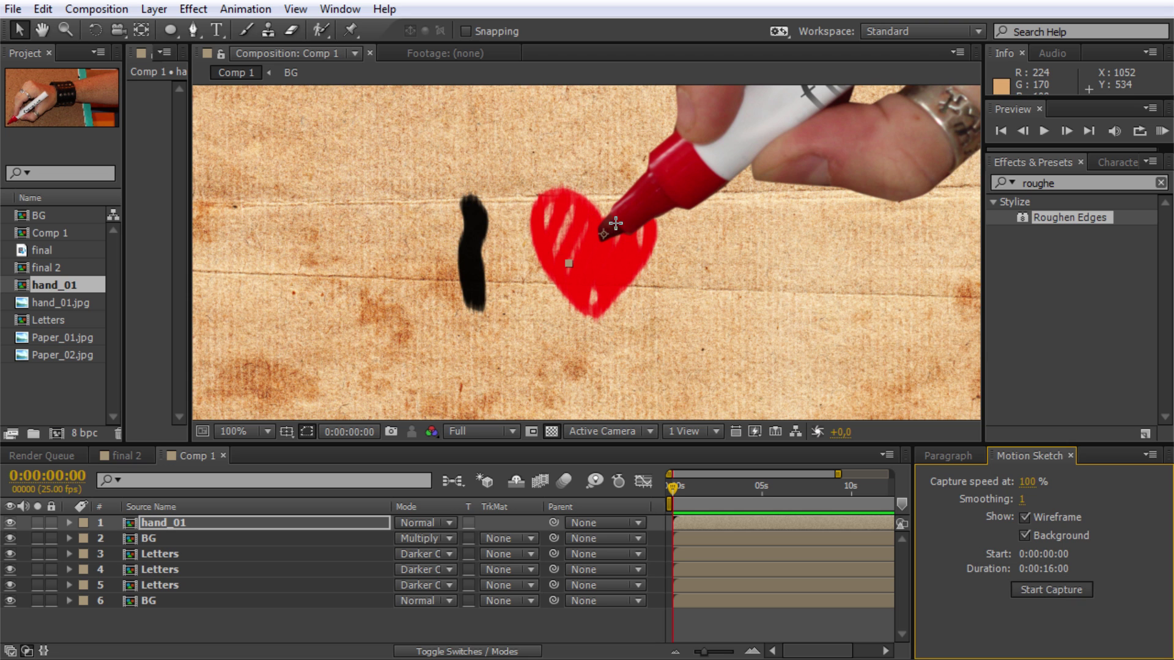
pyautogui.moveTo(544, 210)
pyautogui.mouseDown()
pyautogui.moveTo(450, 132)
pyautogui.moveTo(337, 141)
pyautogui.moveTo(344, 131)
pyautogui.moveTo(447, 157)
pyautogui.moveTo(484, 197)
pyautogui.moveTo(481, 298)
pyautogui.moveTo(511, 233)
pyautogui.moveTo(563, 195)
pyautogui.moveTo(605, 232)
pyautogui.moveTo(556, 189)
pyautogui.moveTo(534, 200)
pyautogui.moveTo(577, 304)
pyautogui.moveTo(617, 311)
pyautogui.moveTo(641, 271)
pyautogui.moveTo(647, 226)
pyautogui.moveTo(613, 221)
pyautogui.moveTo(600, 238)
pyautogui.moveTo(576, 200)
pyautogui.moveTo(547, 231)
pyautogui.moveTo(579, 205)
pyautogui.moveTo(566, 261)
pyautogui.moveTo(611, 238)
pyautogui.moveTo(624, 275)
pyautogui.moveTo(625, 233)
pyautogui.moveTo(636, 259)
pyautogui.mouseUp()
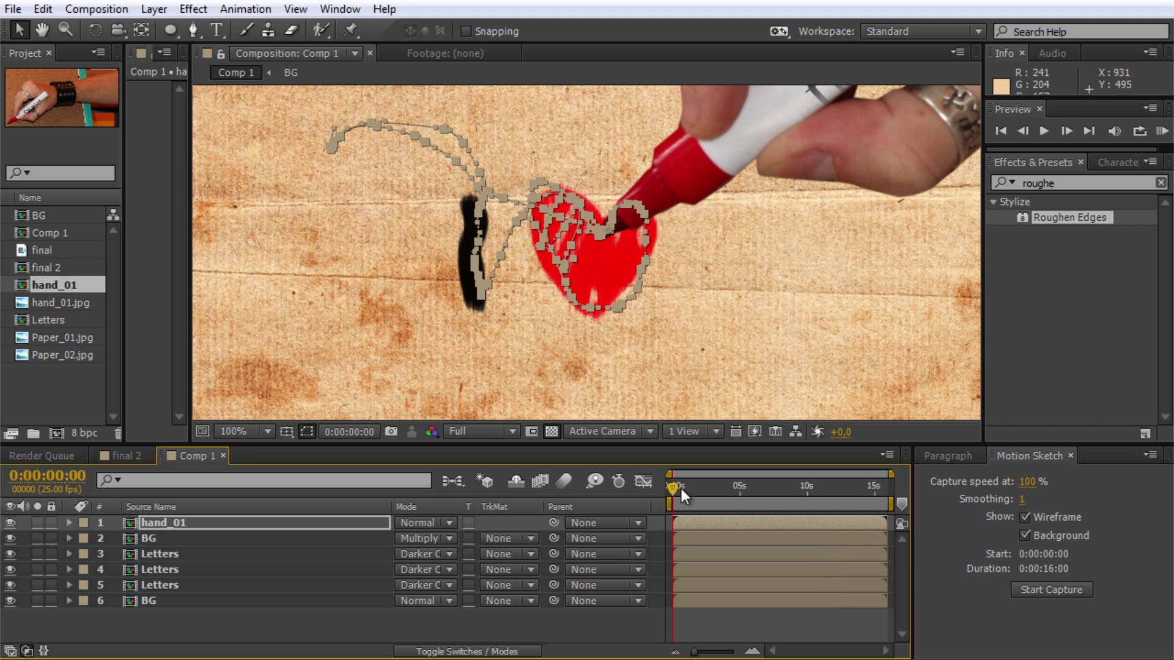
pyautogui.click(599, 620)
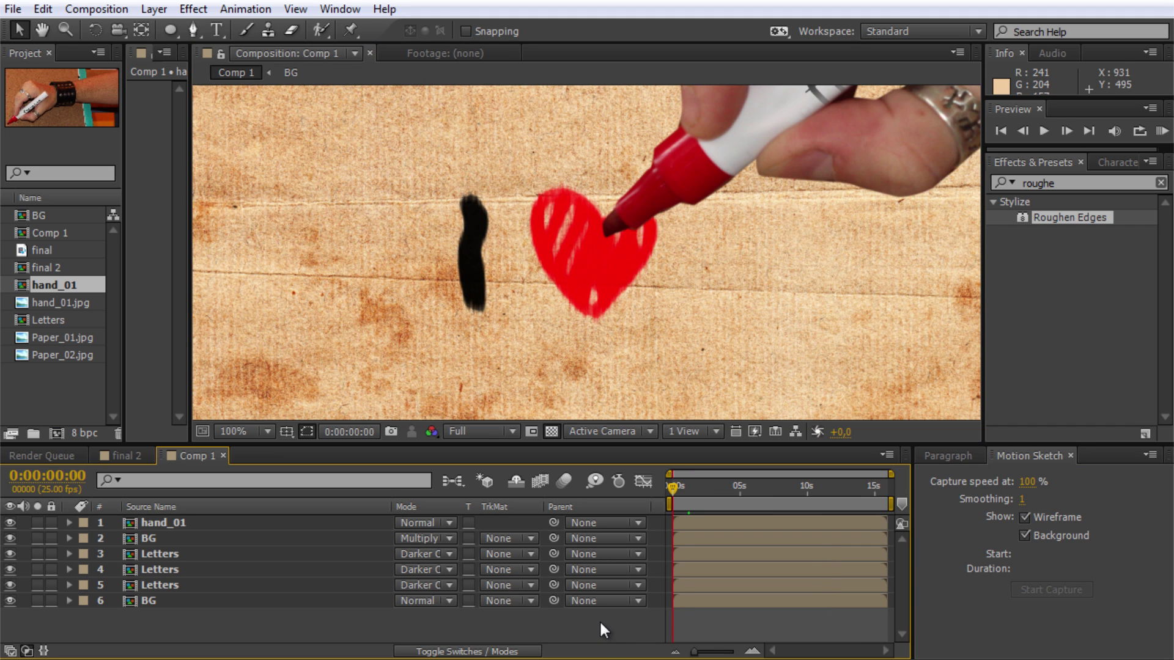
pyautogui.press('space')
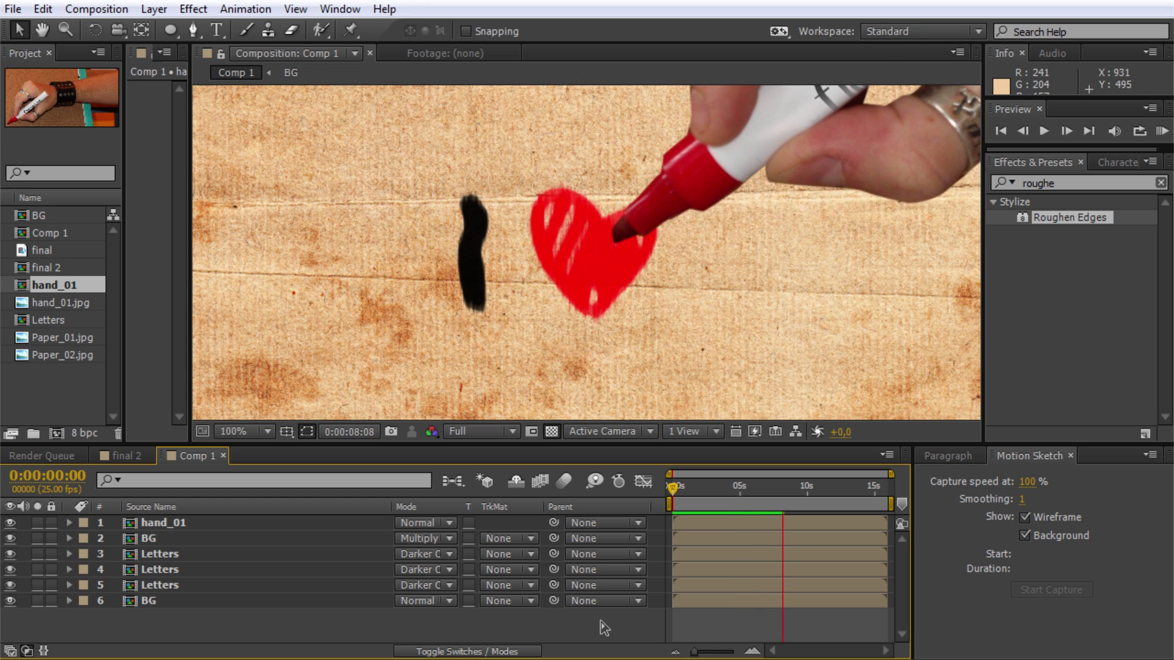
pyautogui.press('space')
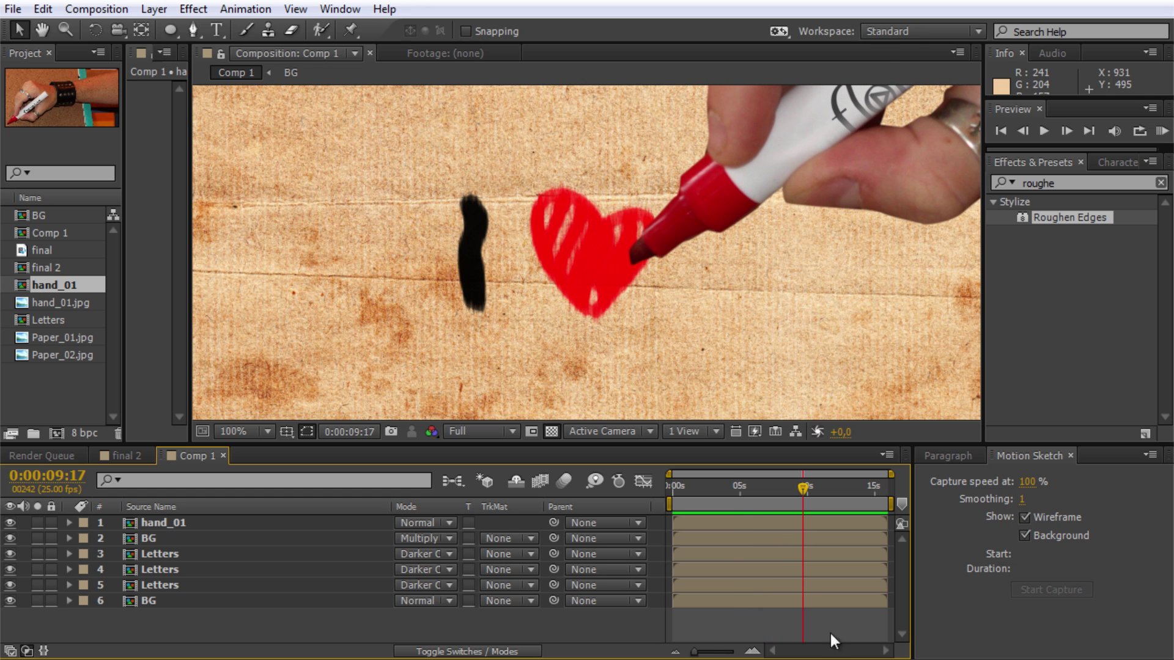
# Reveal hand_01's Position keyframes and compress them all proportionally so the movement ends at about 3 seconds
pyautogui.click(174, 524)
pyautogui.press('p')
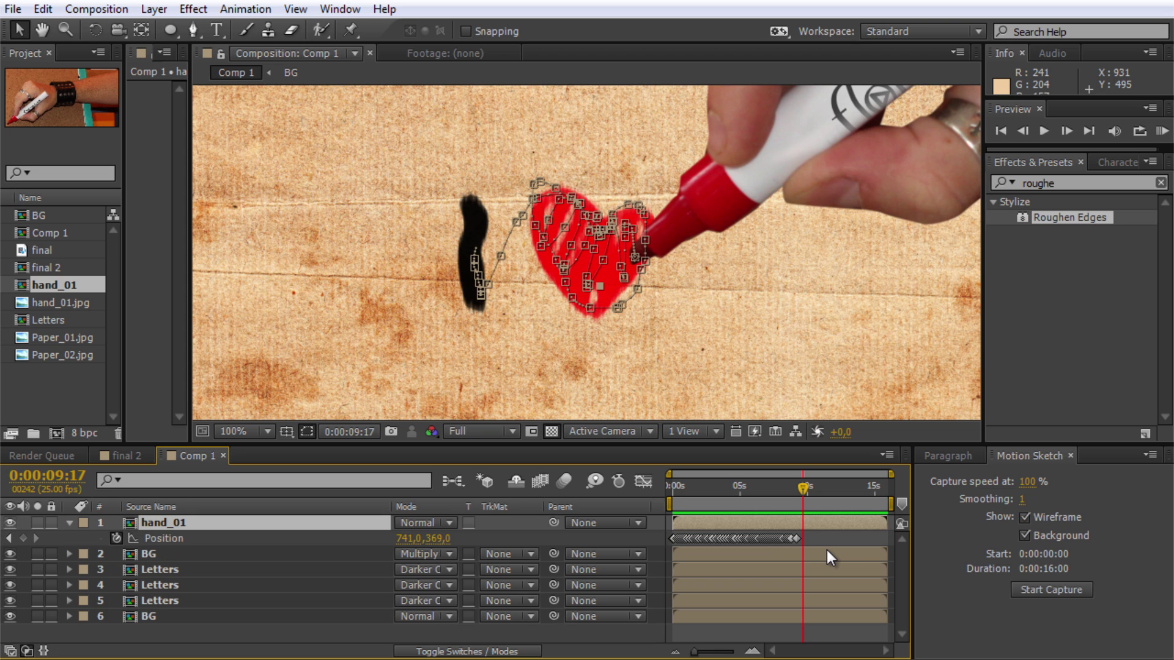
pyautogui.scroll(5, 821, 538)
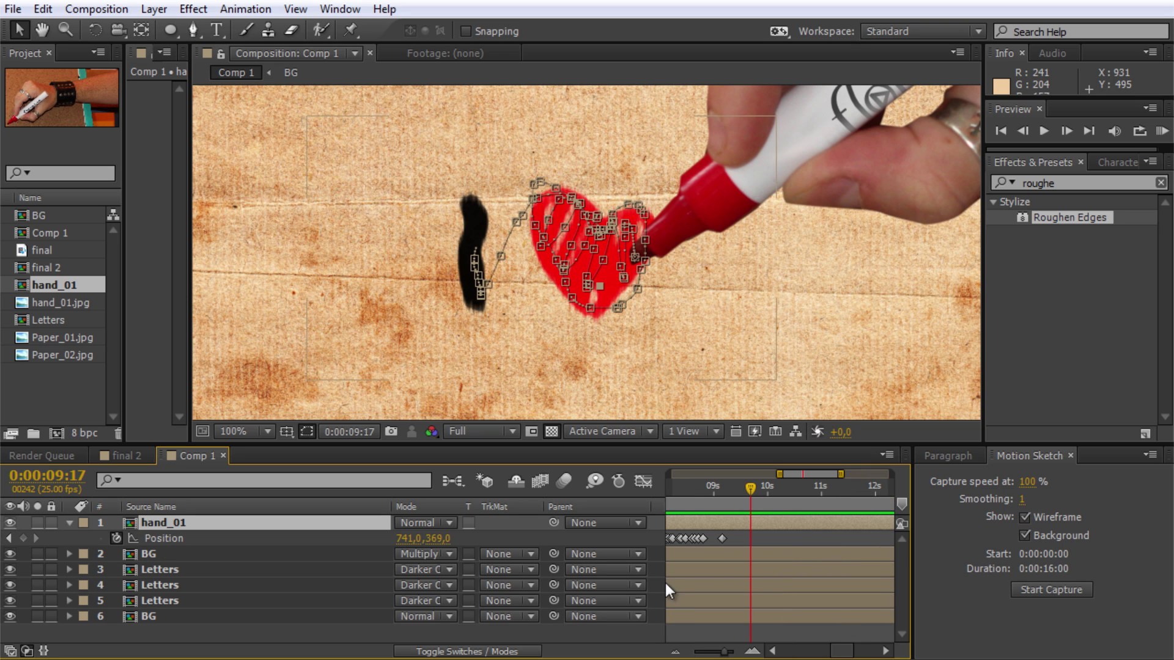
pyautogui.moveTo(917, 575); pyautogui.dragTo(1051, 578)
pyautogui.scroll(-5, 881, 642)
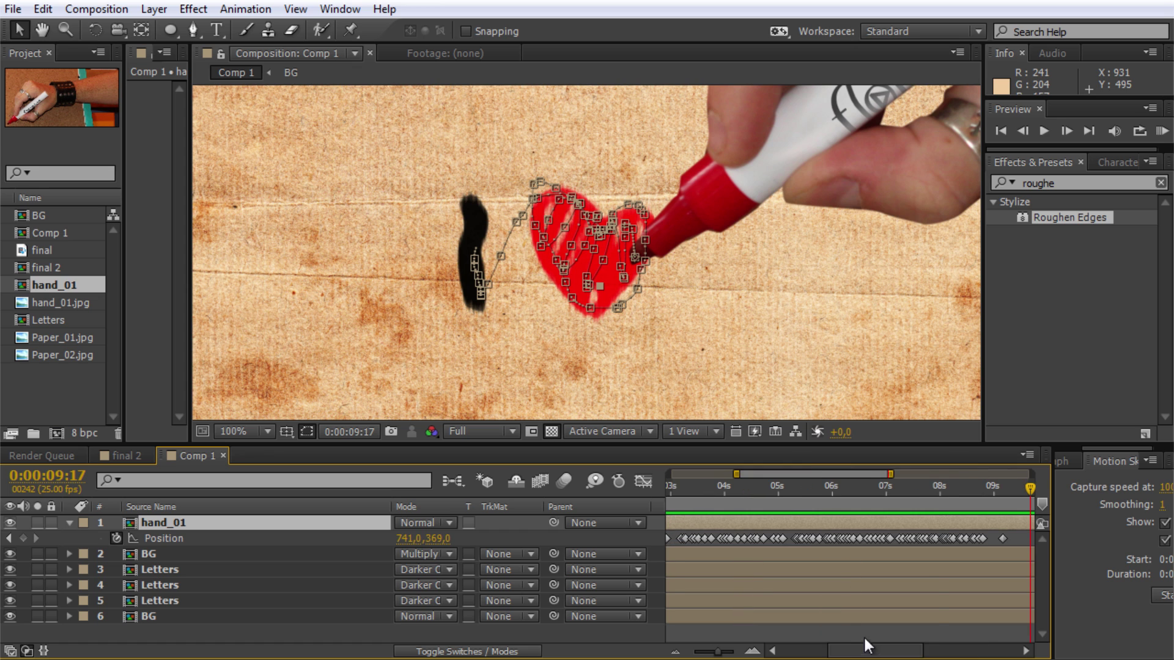
pyautogui.moveTo(961, 537); pyautogui.dragTo(669, 527)
pyautogui.click(674, 490)
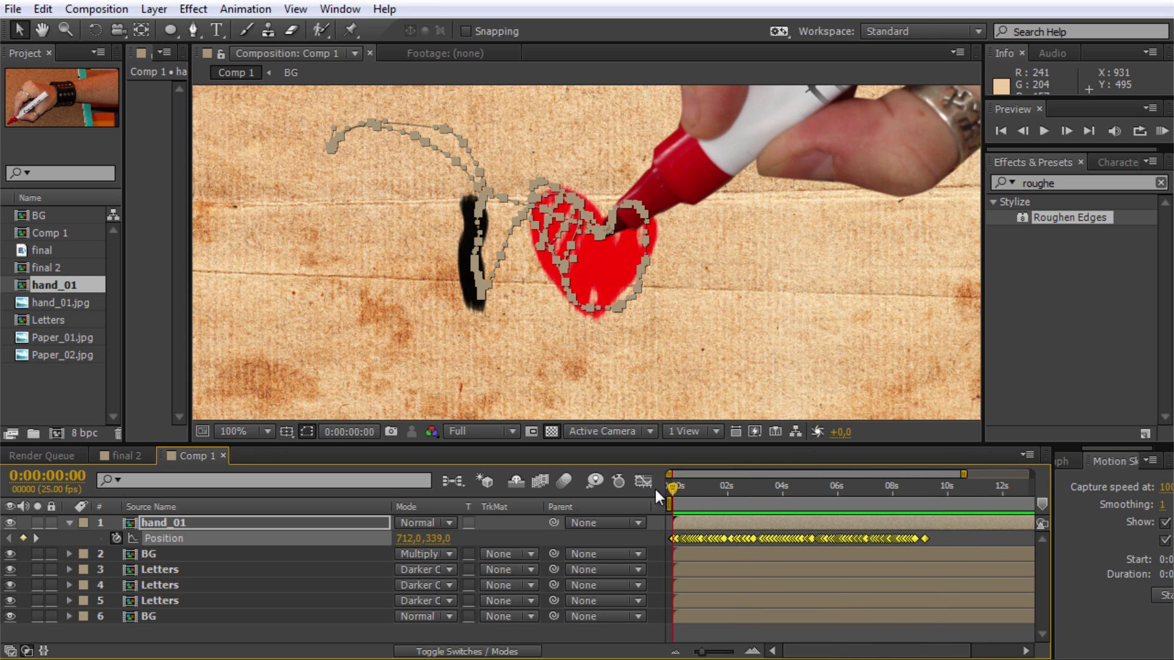
pyautogui.moveTo(925, 540); pyautogui.dragTo(654, 540)
pyautogui.click(931, 538)
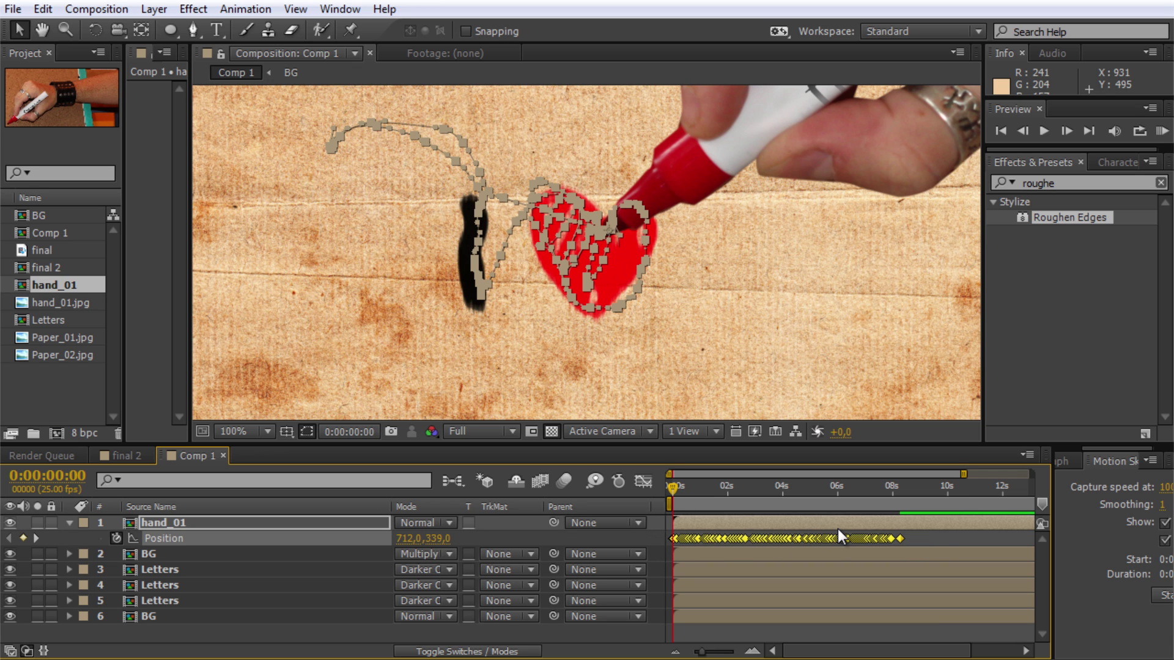
pyautogui.moveTo(900, 537); pyautogui.dragTo(756, 550)
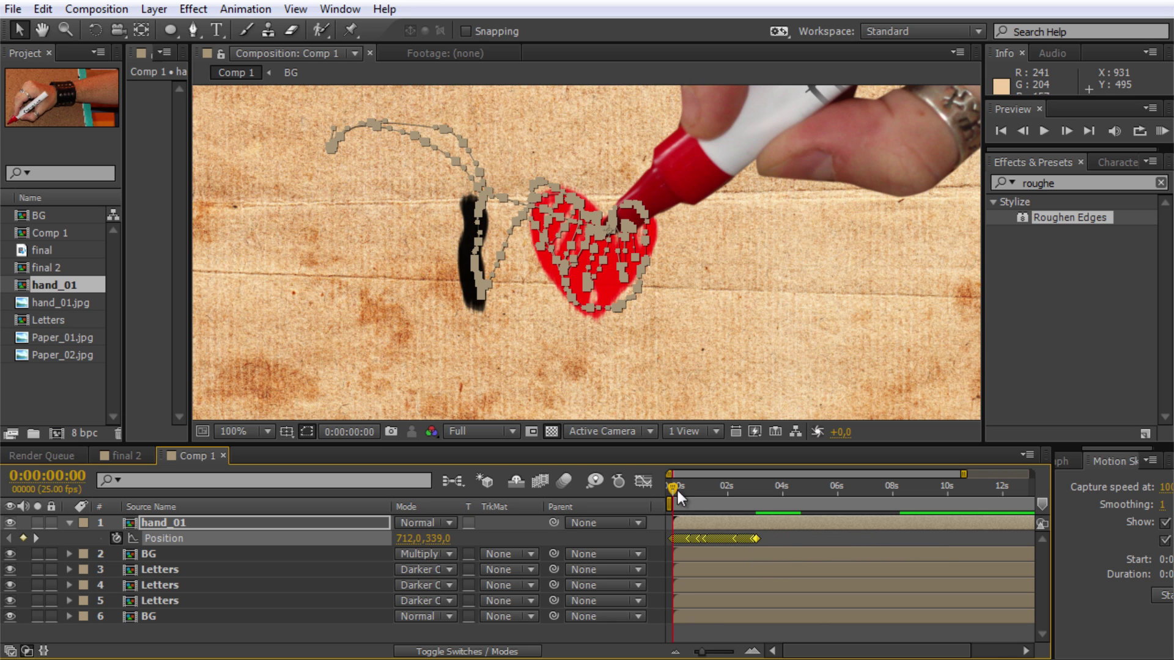
# Delete hand_01's Position keyframes in the first 8 frames, before the hand approaches the "i"
pyautogui.moveTo(684, 483); pyautogui.dragTo(679, 490)
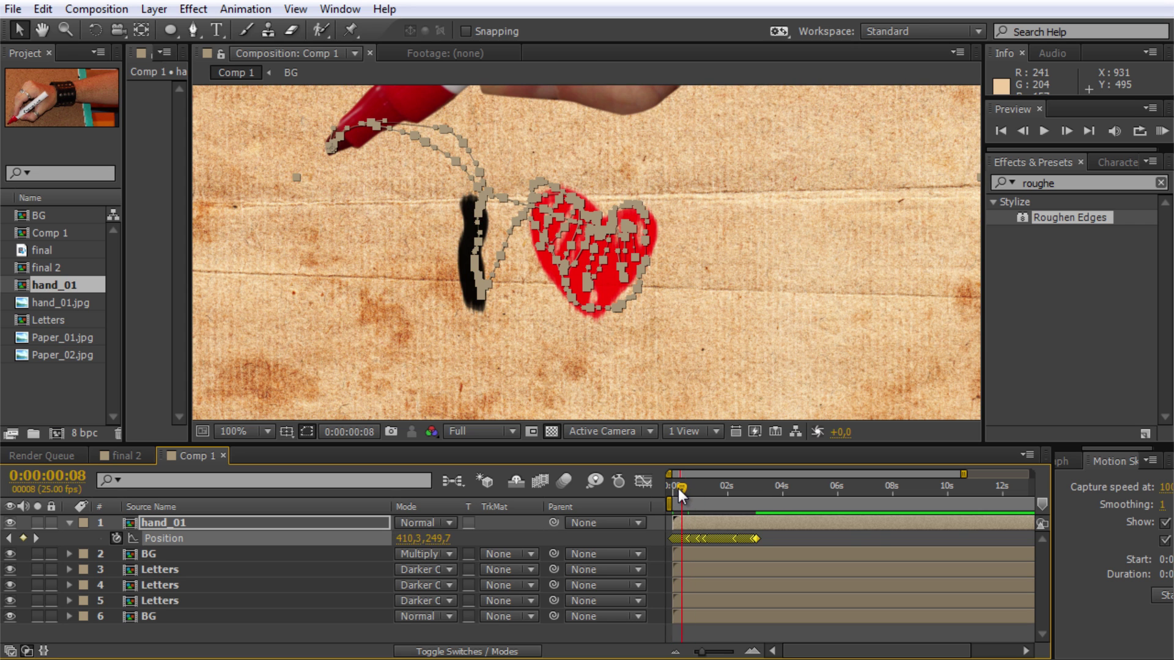
pyautogui.scroll(4, 685, 578)
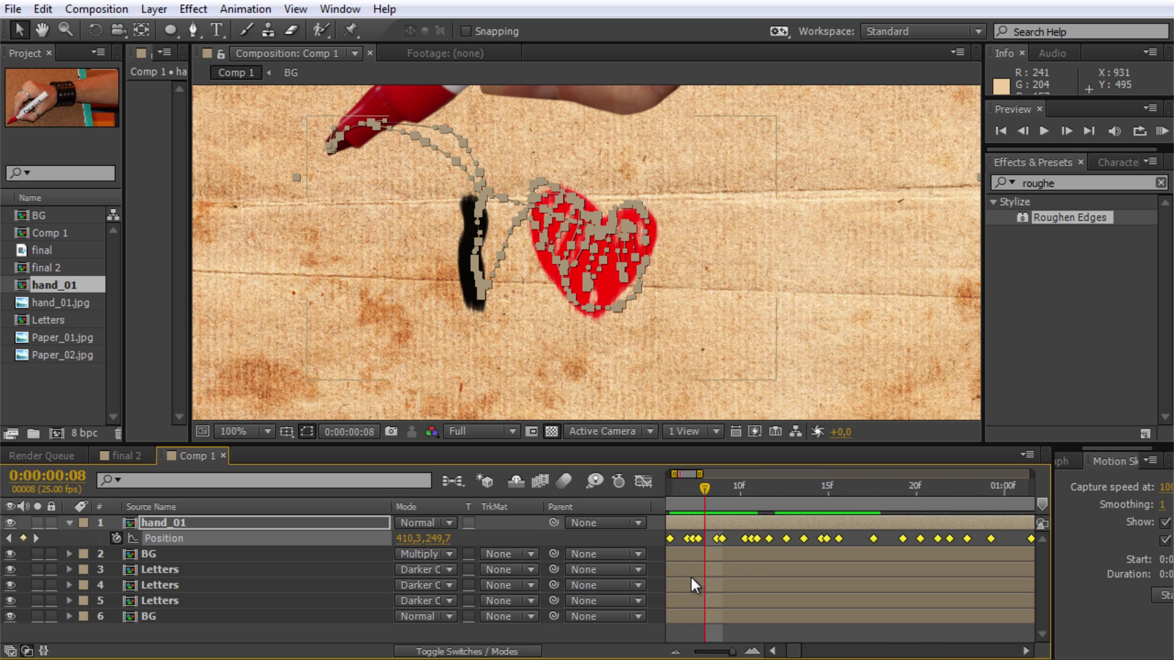
pyautogui.moveTo(795, 651); pyautogui.dragTo(785, 654)
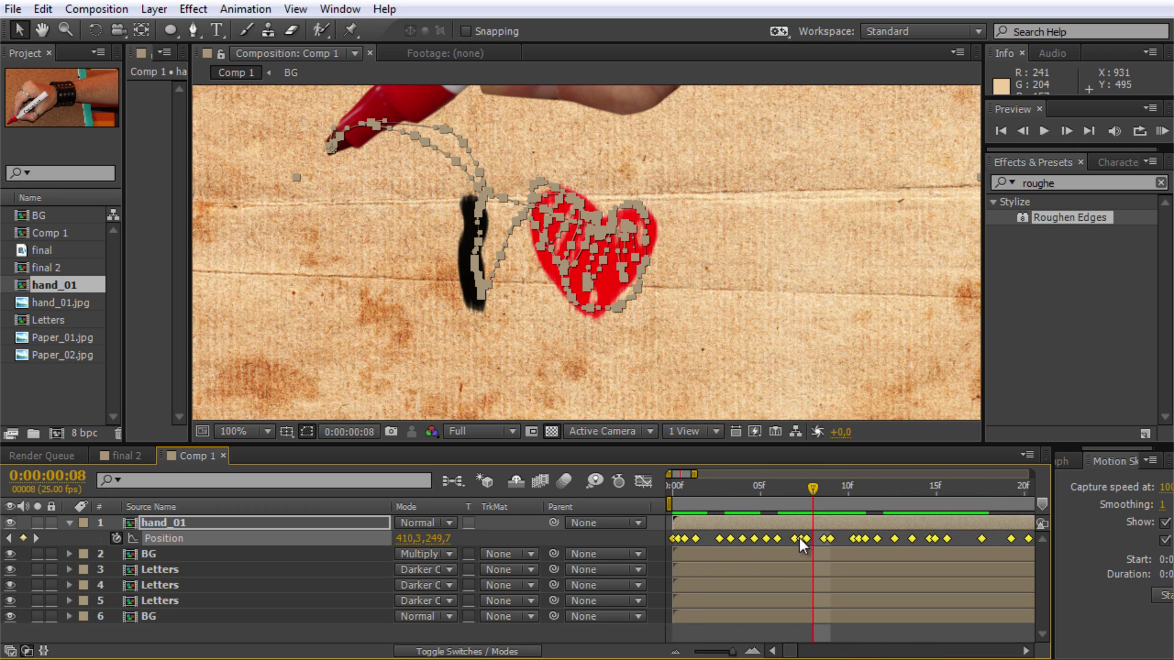
pyautogui.click(815, 538)
pyautogui.moveTo(710, 529); pyautogui.dragTo(687, 538)
# At frame 0, keyframe hand_01 outside the paper's upper-left corner at about -63, -65, and preview the movement
pyautogui.moveTo(692, 486); pyautogui.dragTo(665, 494)
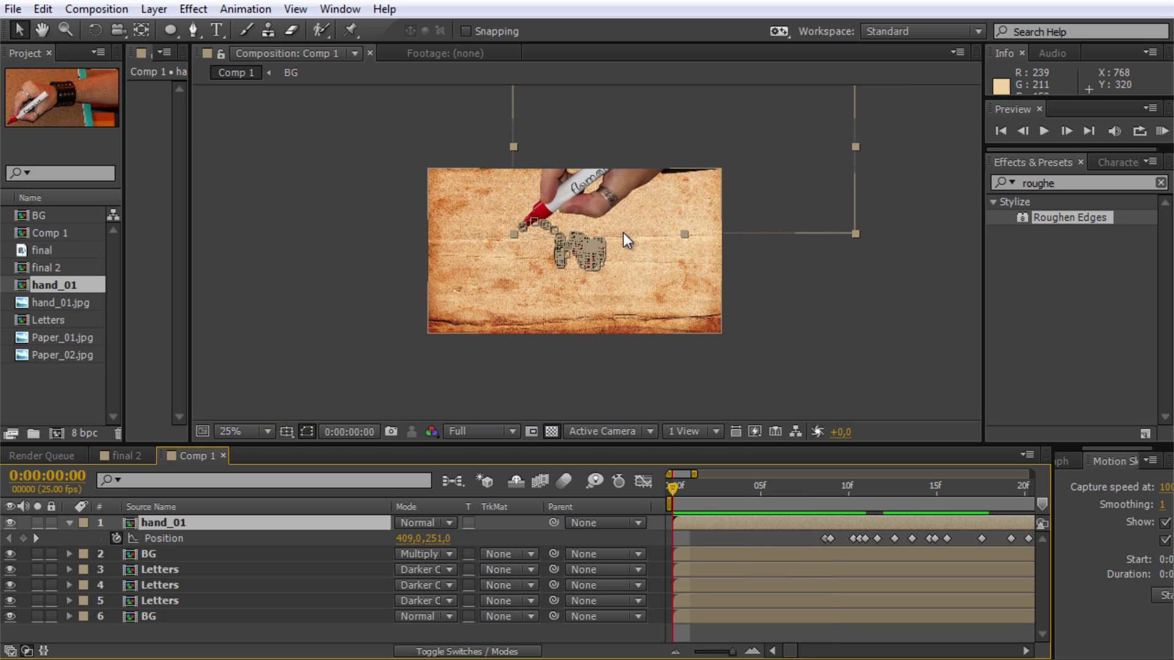
pyautogui.moveTo(610, 196); pyautogui.dragTo(498, 139)
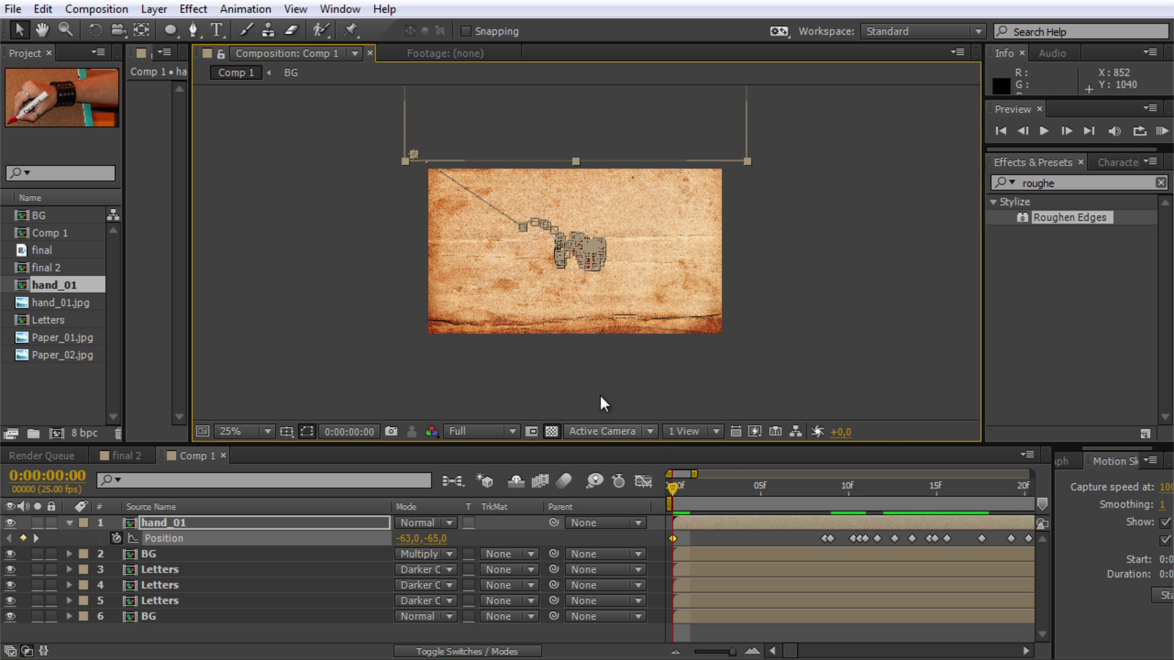
pyautogui.click(853, 373)
pyautogui.press('.')
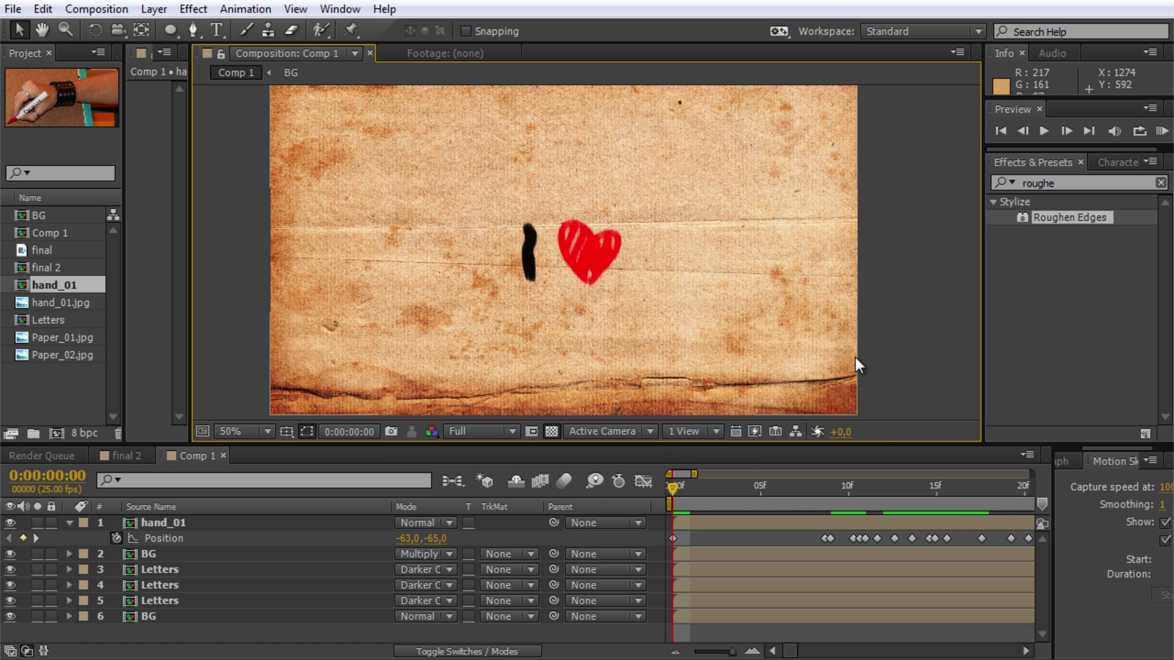
pyautogui.press('space')
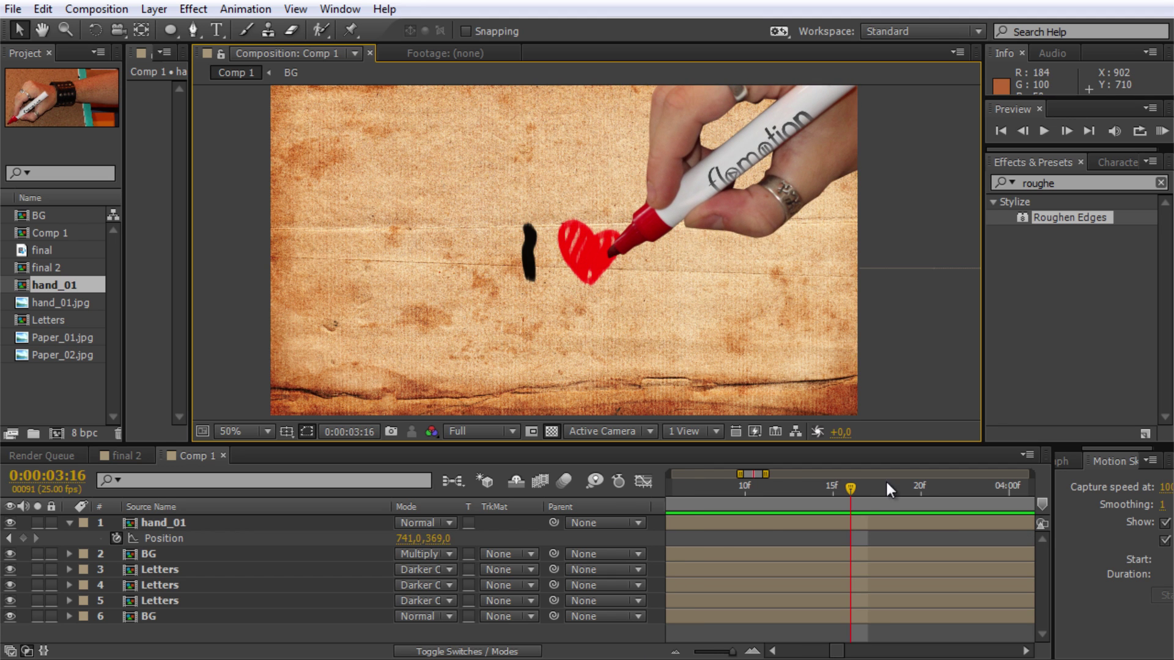
# Go to 0:00:00:13 and switch on motion blur for the hand_01 layer
pyautogui.press('-')
pyautogui.press('-')
pyautogui.press('-')
pyautogui.moveTo(676, 491)
pyautogui.mouseDown()
pyautogui.moveTo(661, 491)
pyautogui.moveTo(702, 497)
pyautogui.mouseUp()
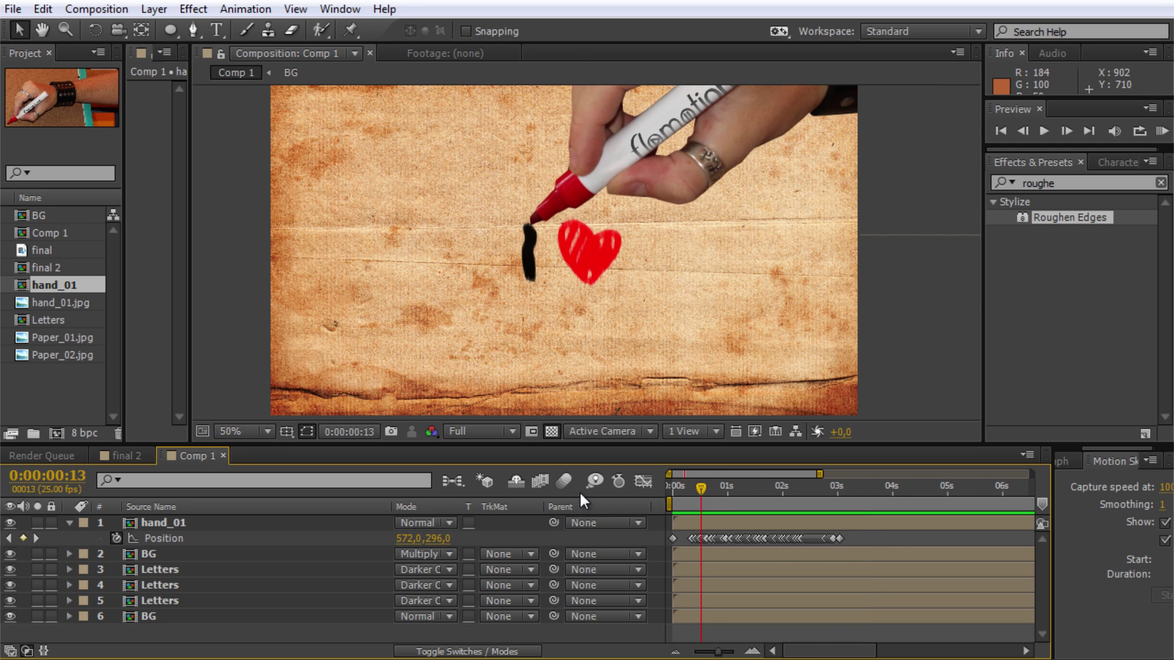
pyautogui.click(175, 521)
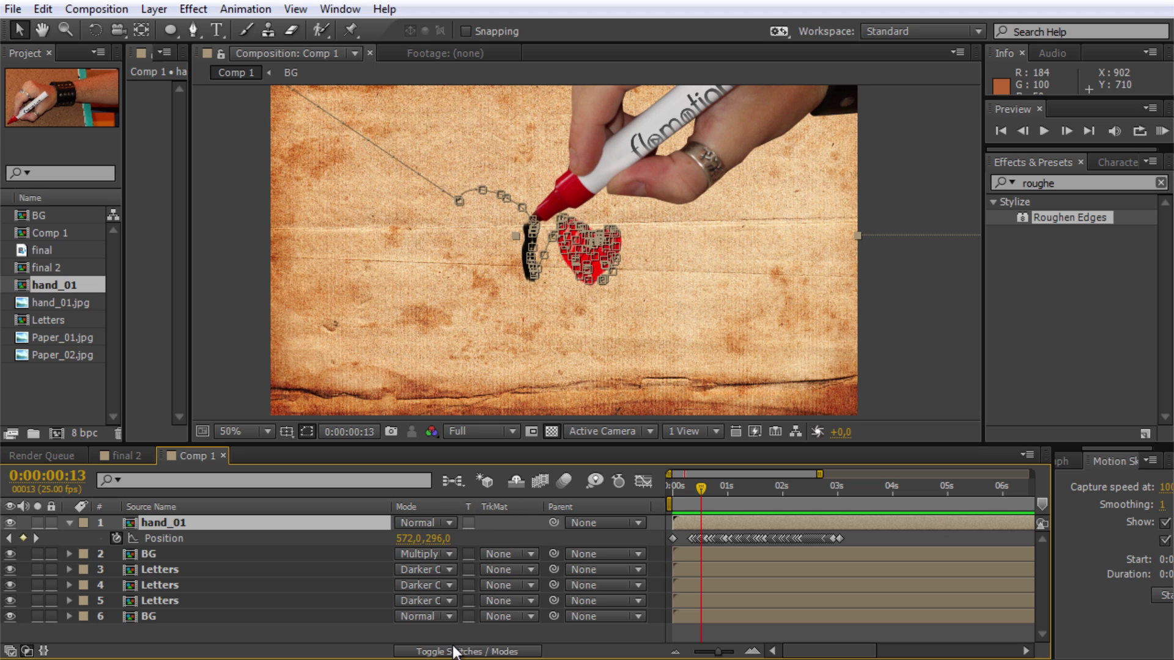
pyautogui.click(490, 652)
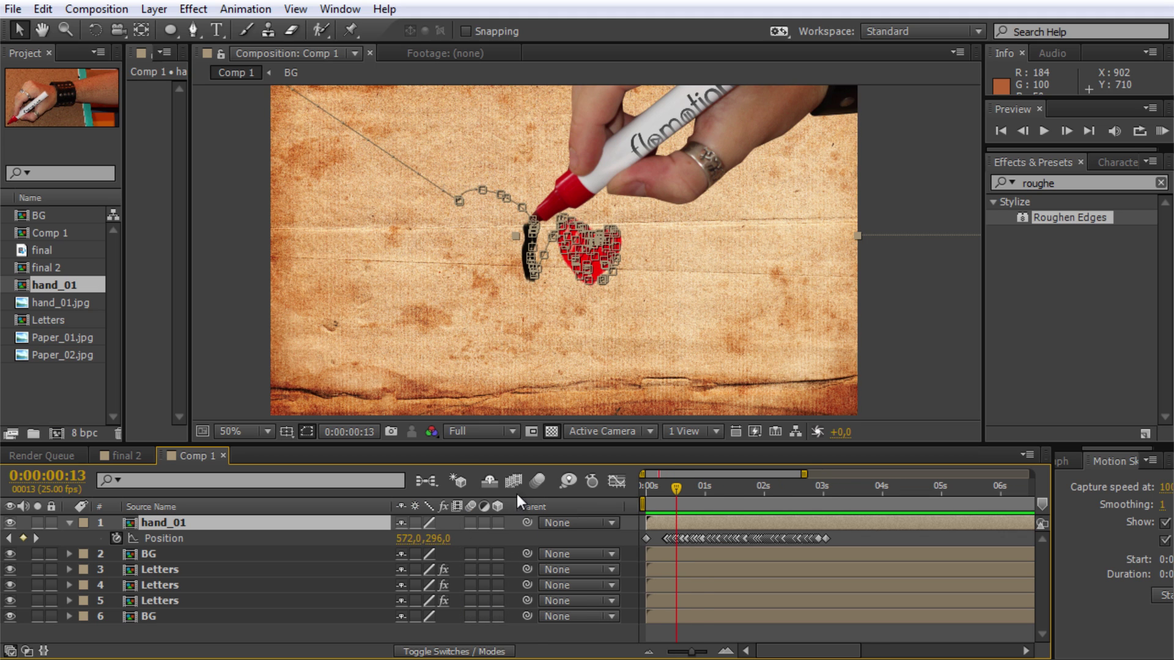
pyautogui.click(470, 523)
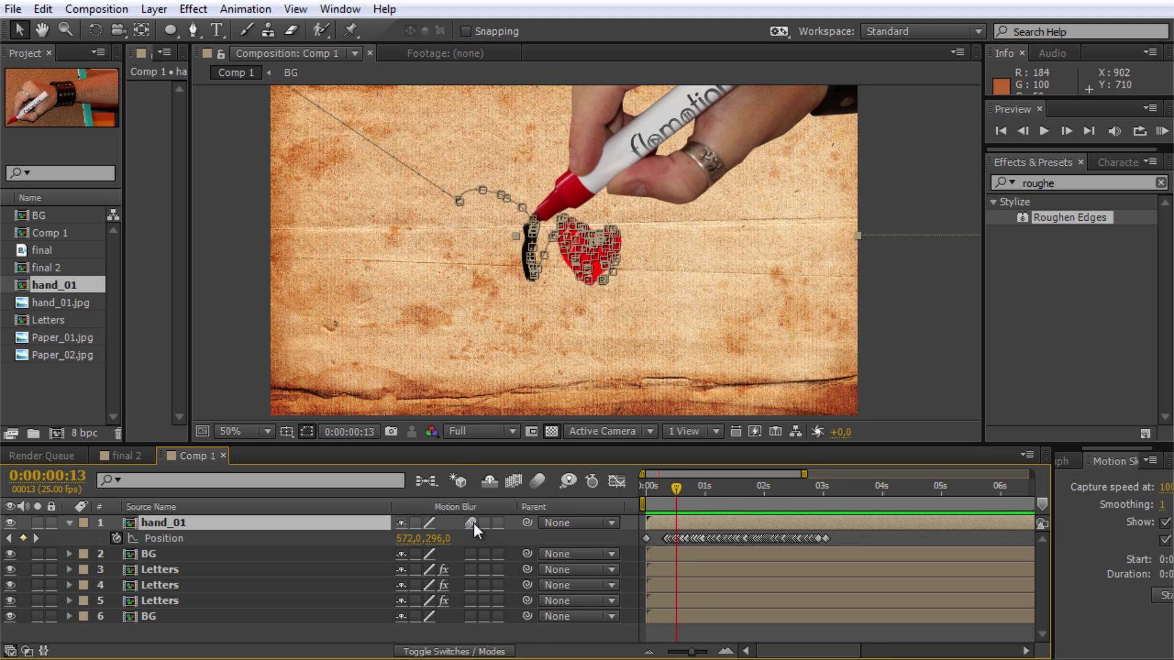
# Enable motion blur for the whole composition and preview the hand's movement from frame 0
pyautogui.click(536, 484)
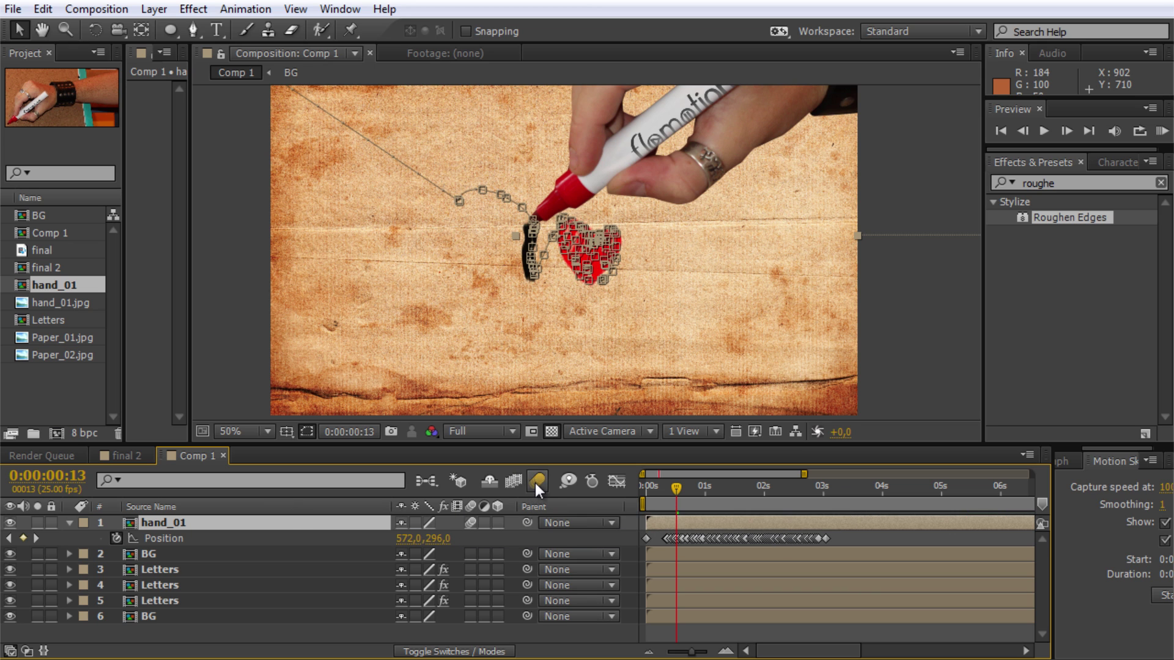
pyautogui.moveTo(676, 488); pyautogui.dragTo(646, 488)
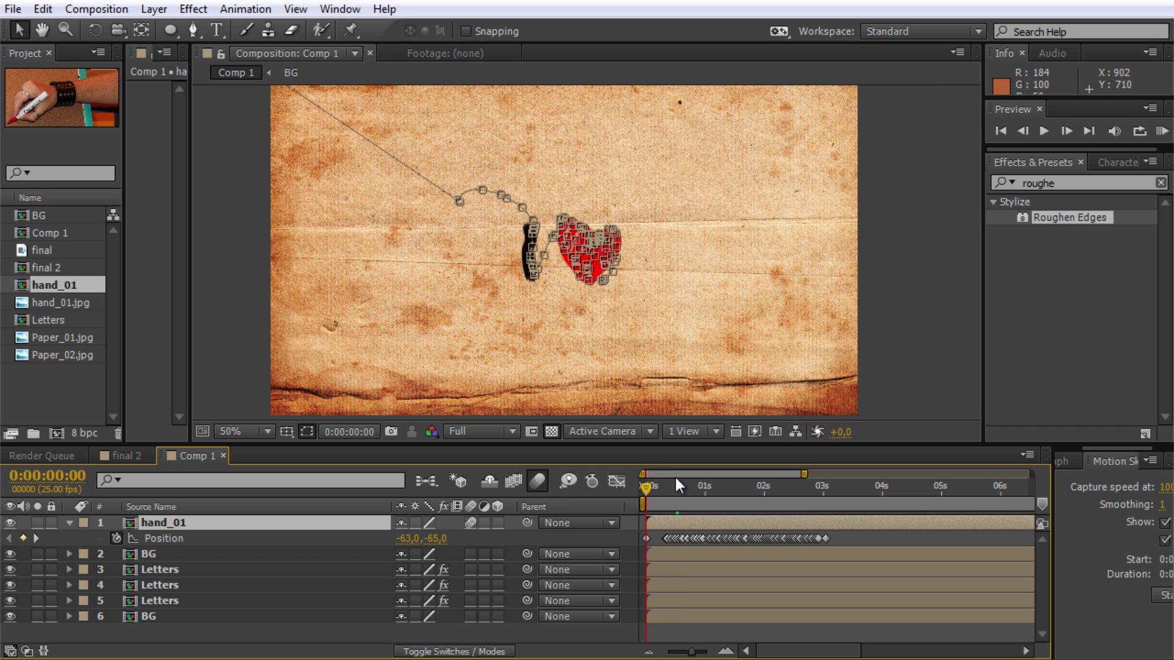
pyautogui.click(916, 339)
pyautogui.press('space')
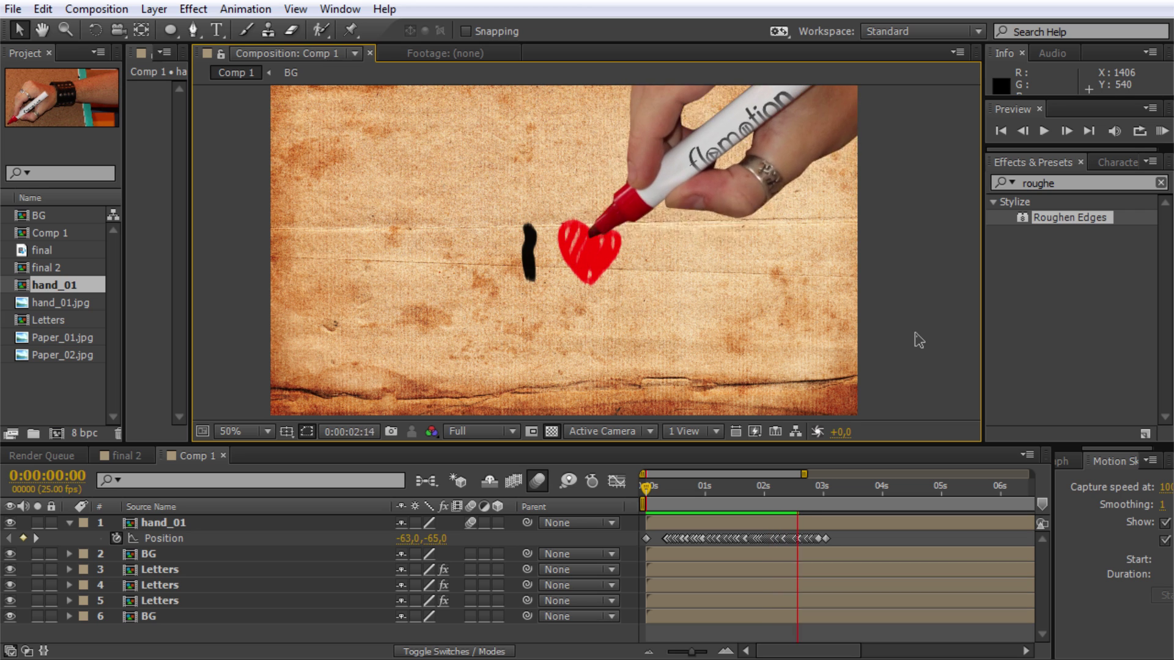
pyautogui.press('space')
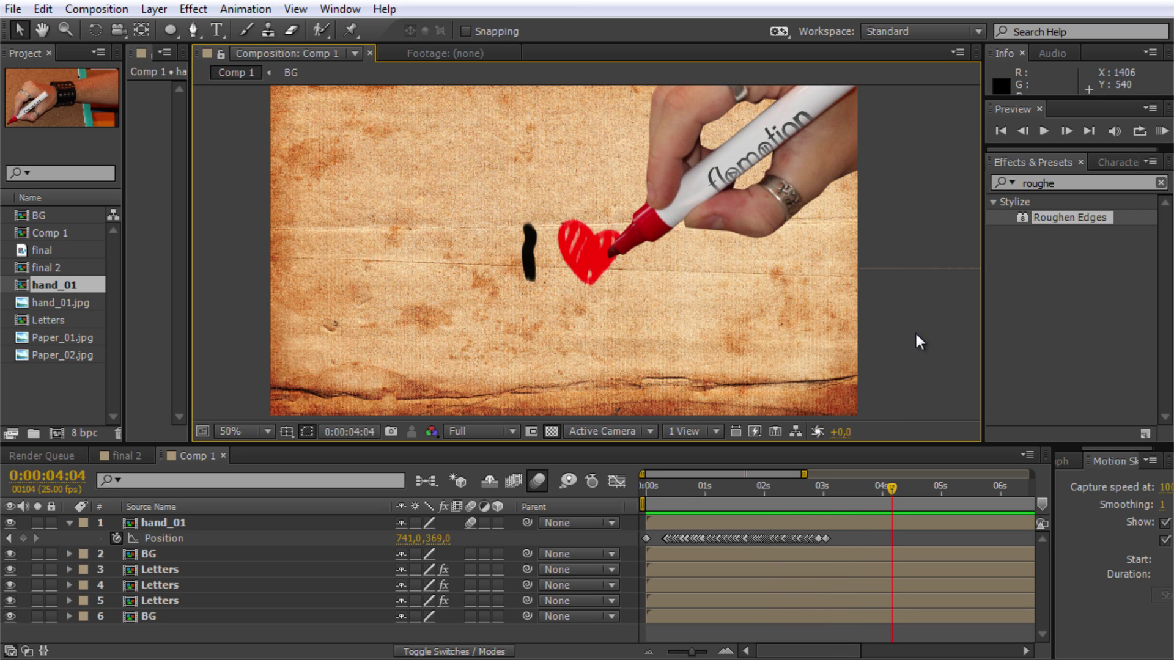
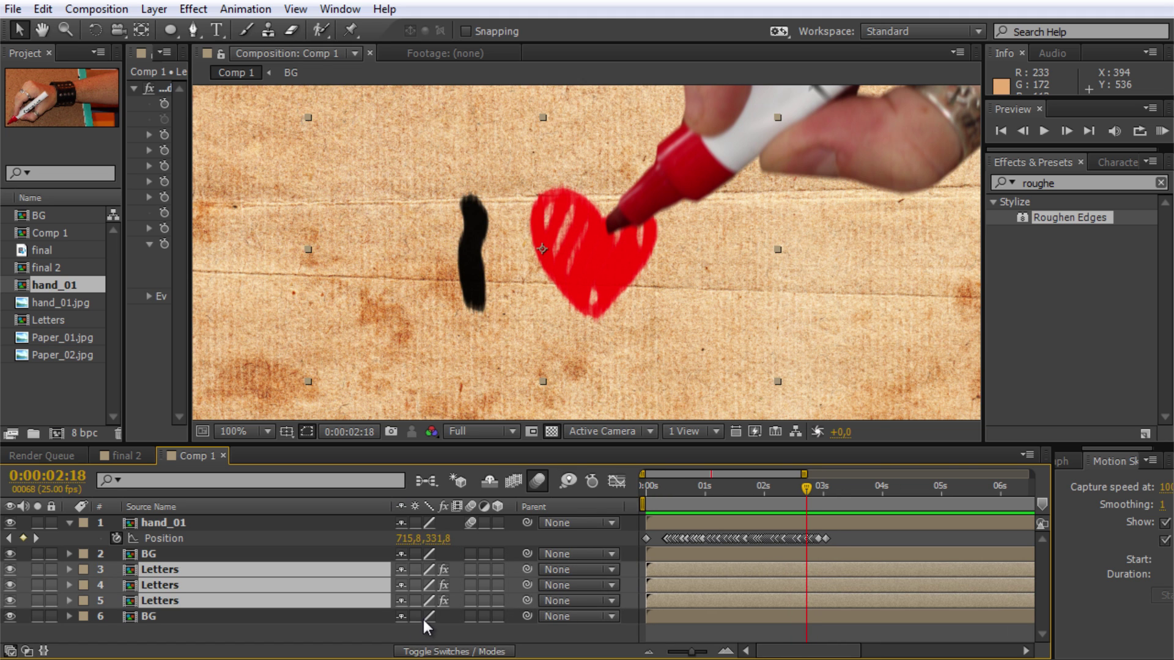
# Pre-compose the three Letters layers into a new composition named letters_comp, moving all attributes
pyautogui.hotkey('ctrl', 'shift', 'c')
pyautogui.write('letters_comp')
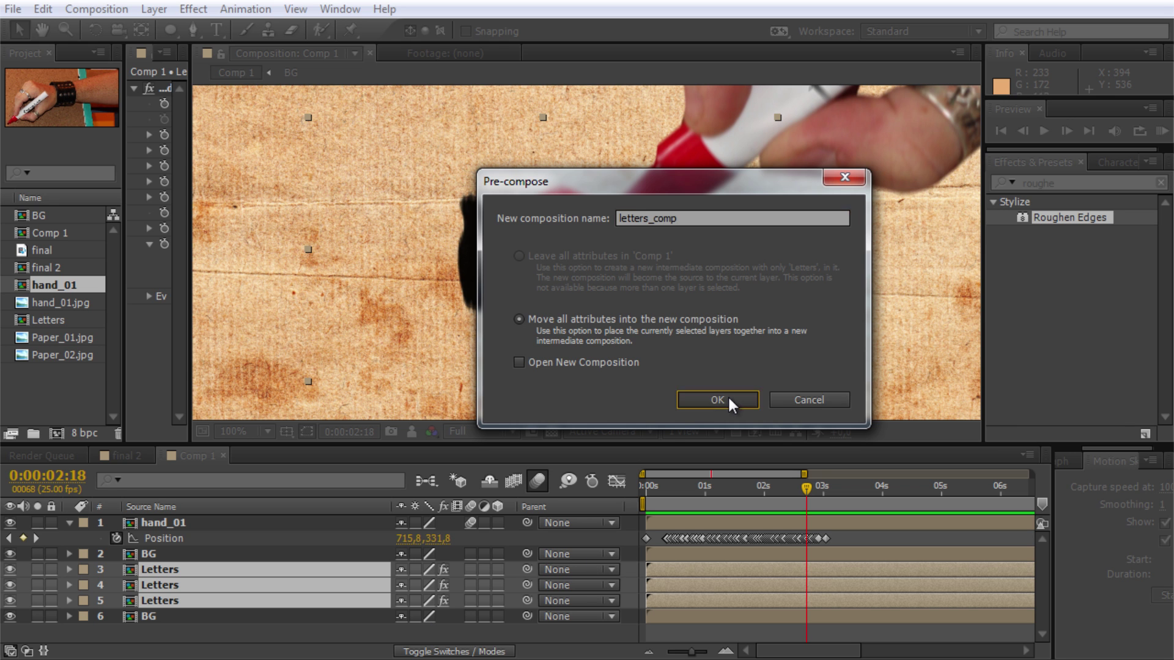
pyautogui.click(716, 400)
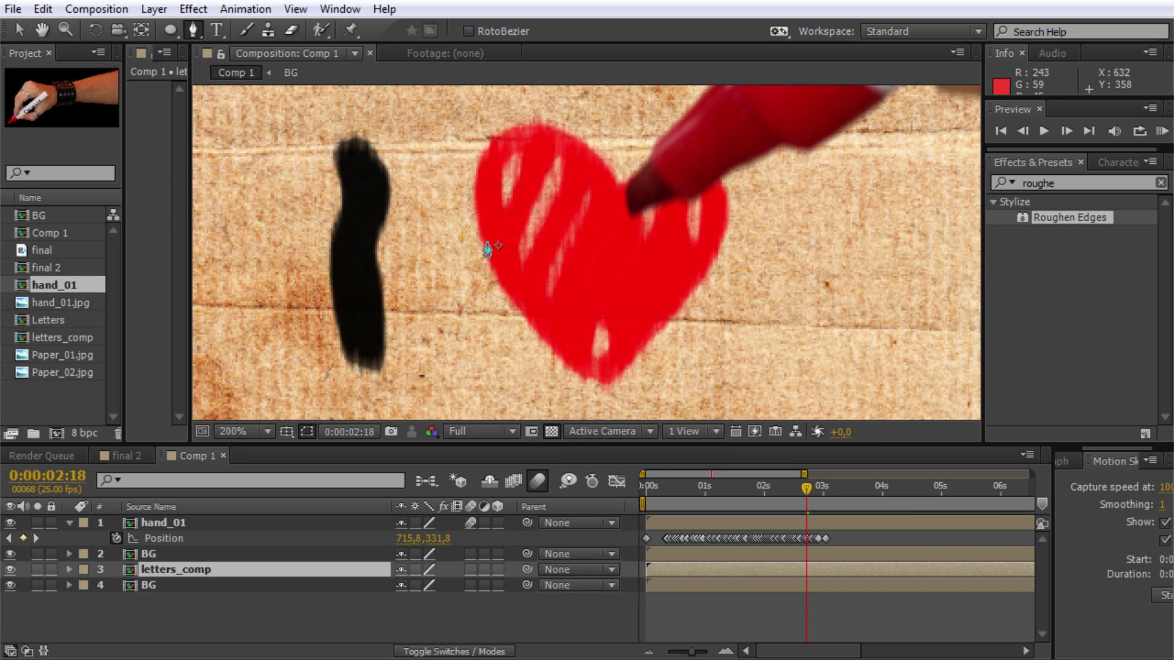
# Draw a closed mask around the black "i" on the letters_comp layer with the Pen tool
pyautogui.moveTo(451, 294); pyautogui.dragTo(507, 305)
pyautogui.moveTo(477, 172); pyautogui.dragTo(465, 144)
pyautogui.moveTo(405, 122); pyautogui.dragTo(387, 124)
pyautogui.click(361, 172)
pyautogui.click(352, 374)
pyautogui.click(455, 405)
pyautogui.click(495, 345)
pyautogui.click(477, 173)
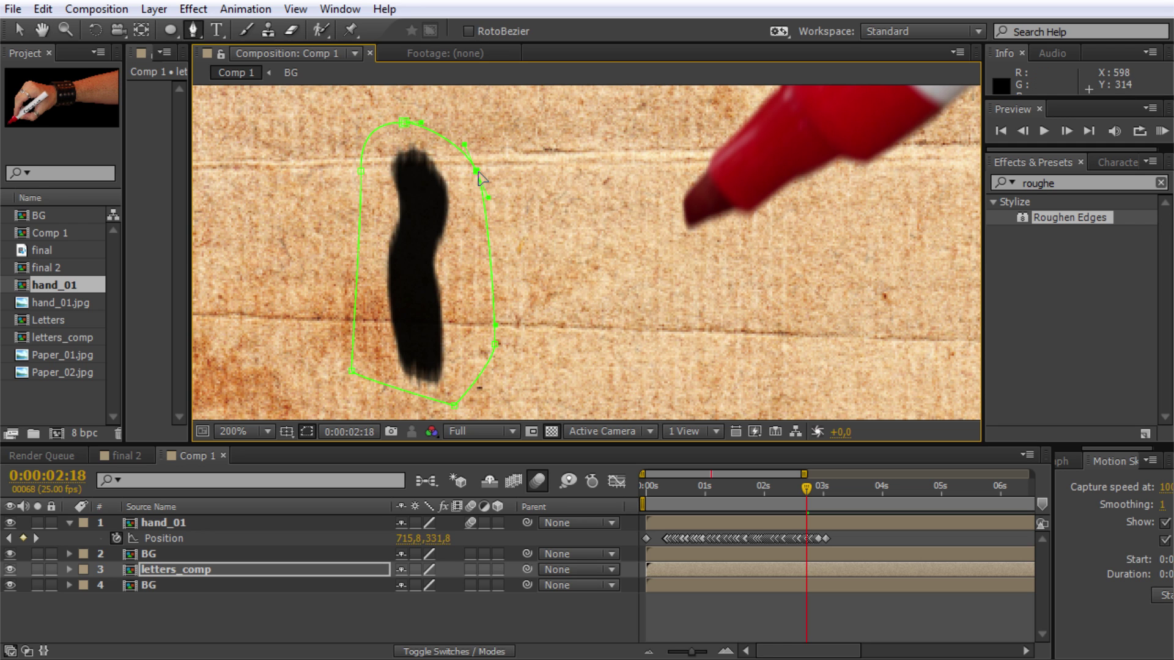
# Set the mode of letters_comp's Mask 1 to Subtract so that the "i" is hidden
pyautogui.click(69, 570)
pyautogui.click(85, 585)
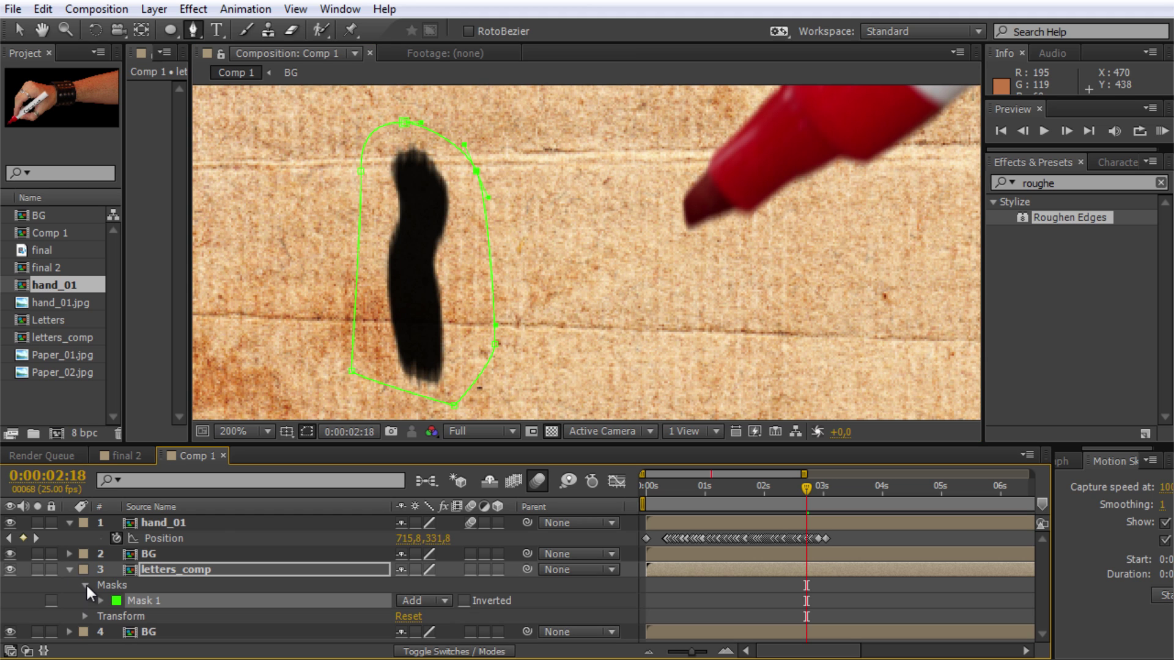
pyautogui.click(446, 601)
pyautogui.click(454, 621)
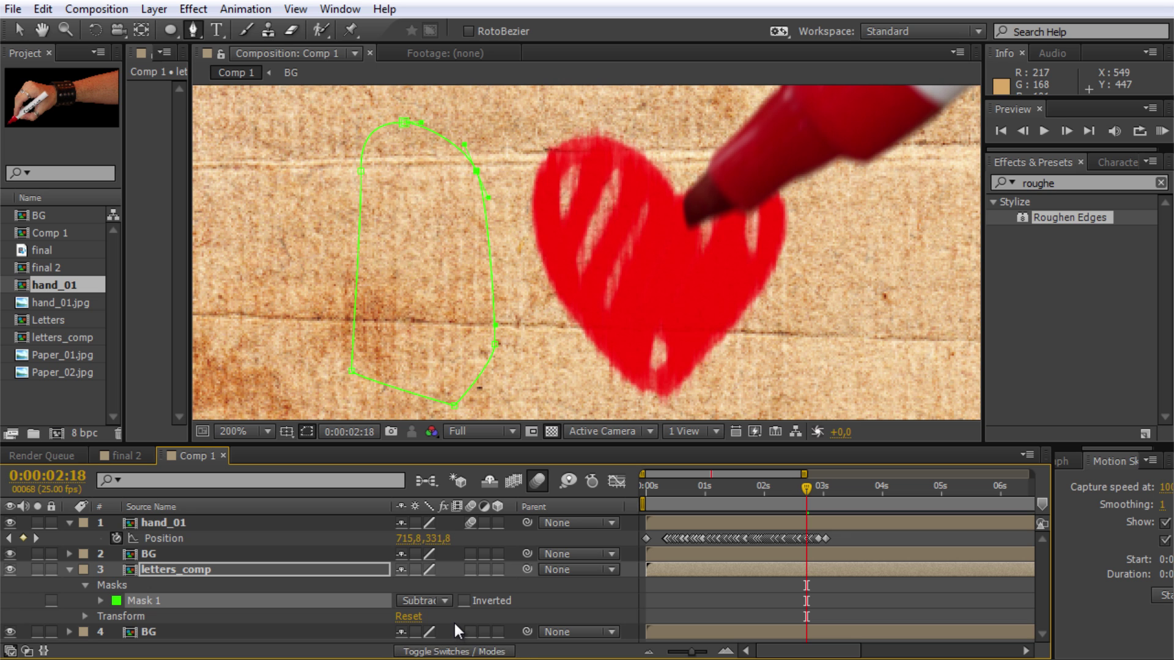
# Set the first Mask Path keyframe at 0:00:00:11, just before the marker reaches the "i"
pyautogui.moveTo(799, 493); pyautogui.dragTo(673, 514)
pyautogui.press(',')
pyautogui.press(',')
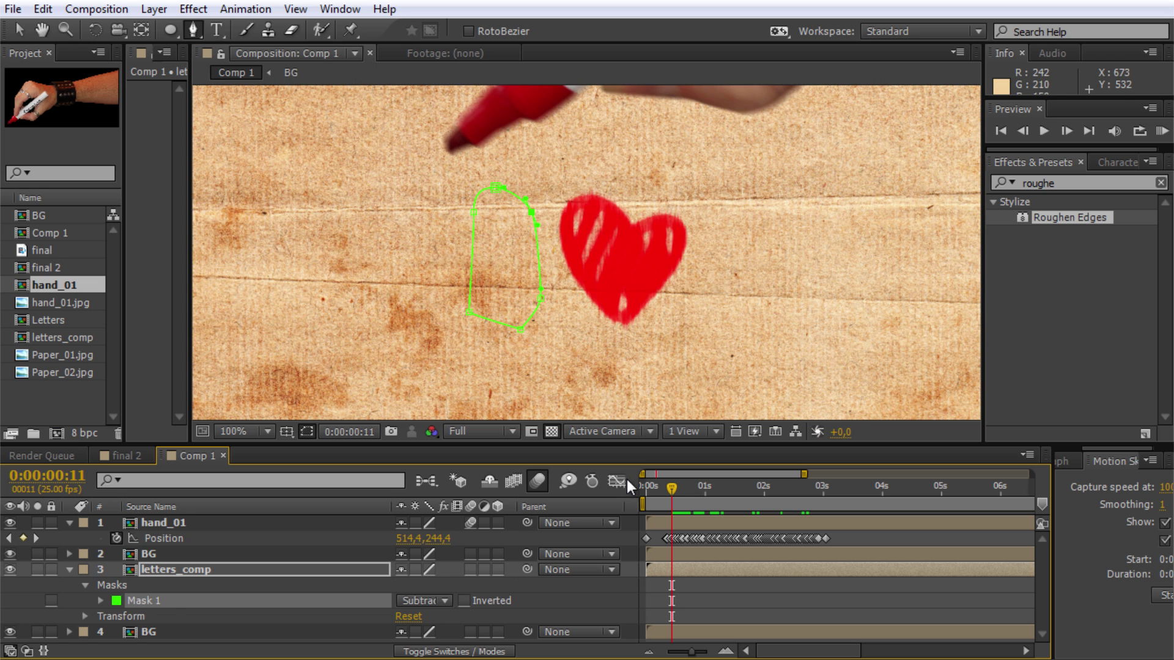
pyautogui.click(101, 601)
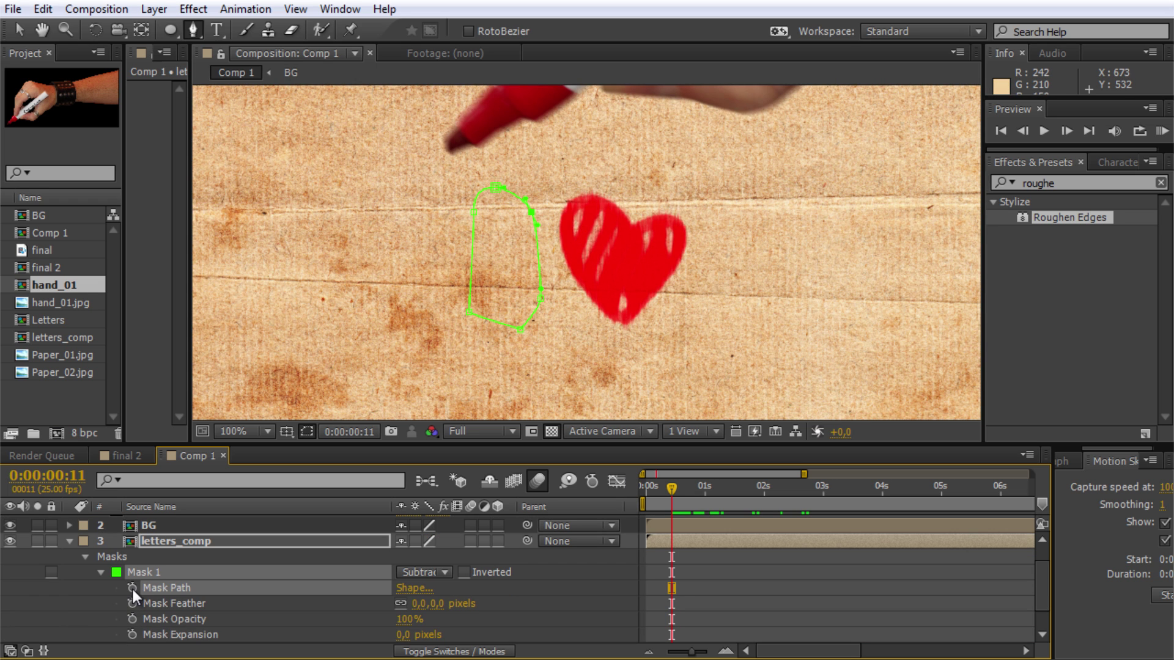
pyautogui.click(132, 588)
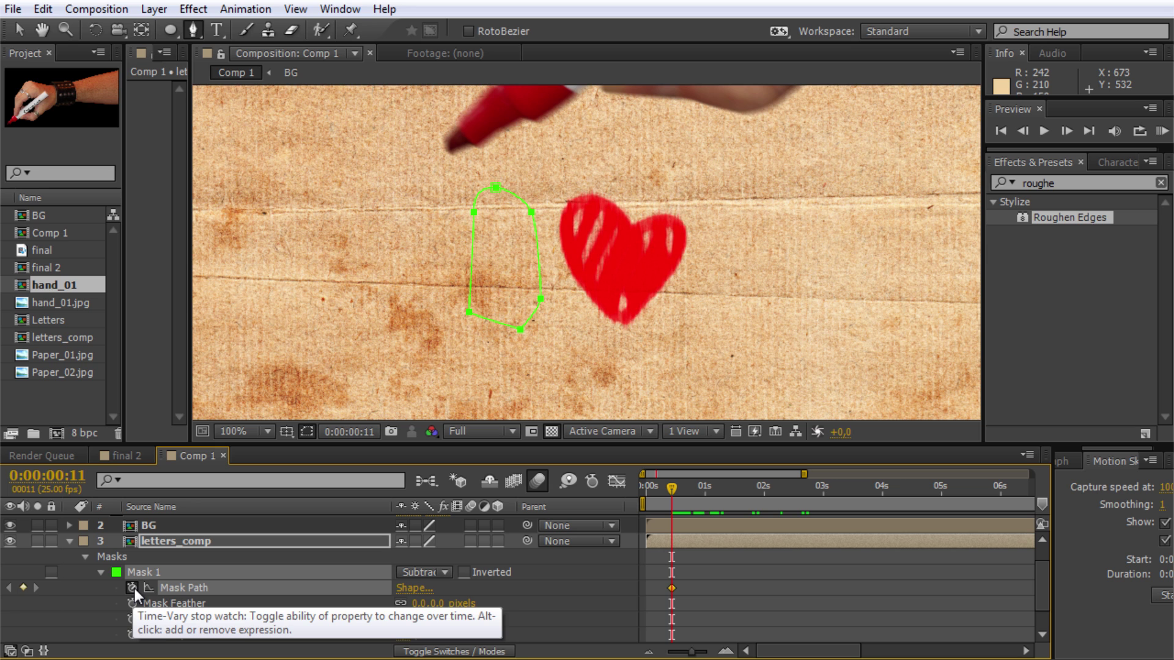
# At 0:00:00:14, move the whole mask slightly down so its upper edge follows the marker tip
pyautogui.press('pagedown')
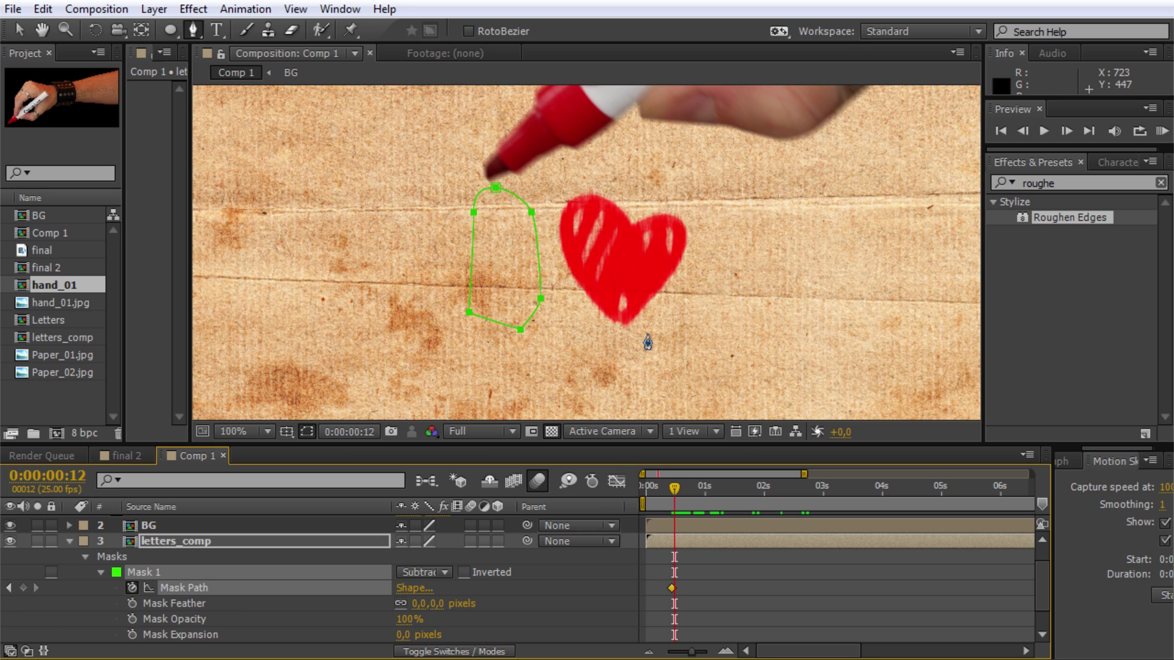
pyautogui.press('pagedown')
pyautogui.press('pagedown')
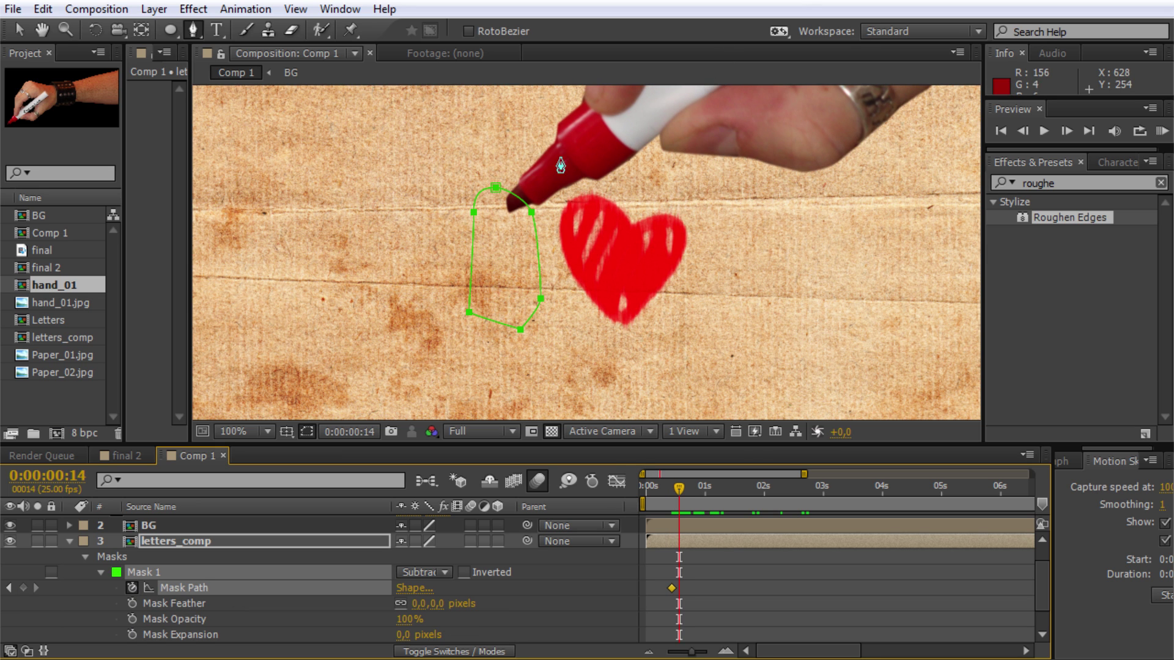
pyautogui.press('v')
pyautogui.doubleClick(497, 189)
pyautogui.moveTo(514, 231); pyautogui.dragTo(519, 251)
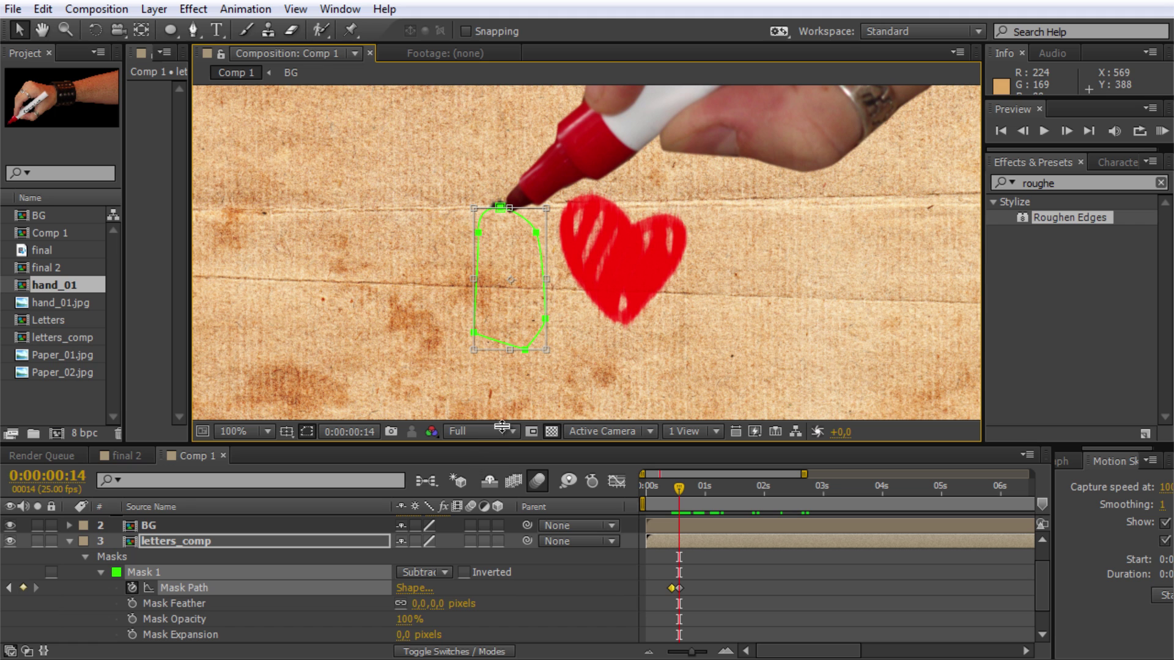
pyautogui.press('Return')
# Keep shifting the mask down behind the marker tip every three frames through 0:00:01:01 to reveal the "i" progressively
pyautogui.press('pagedown')
pyautogui.press('pagedown')
pyautogui.press('pagedown')
pyautogui.doubleClick(524, 284)
pyautogui.moveTo(524, 285); pyautogui.dragTo(543, 360)
pyautogui.press('Return')
pyautogui.press('pagedown')
pyautogui.press('pagedown')
pyautogui.press('pagedown')
pyautogui.press('pagedown')
pyautogui.press('pagedown')
pyautogui.press('pagedown')
pyautogui.press('pagedown')
pyautogui.press('pagedown')
pyautogui.press('pagedown')
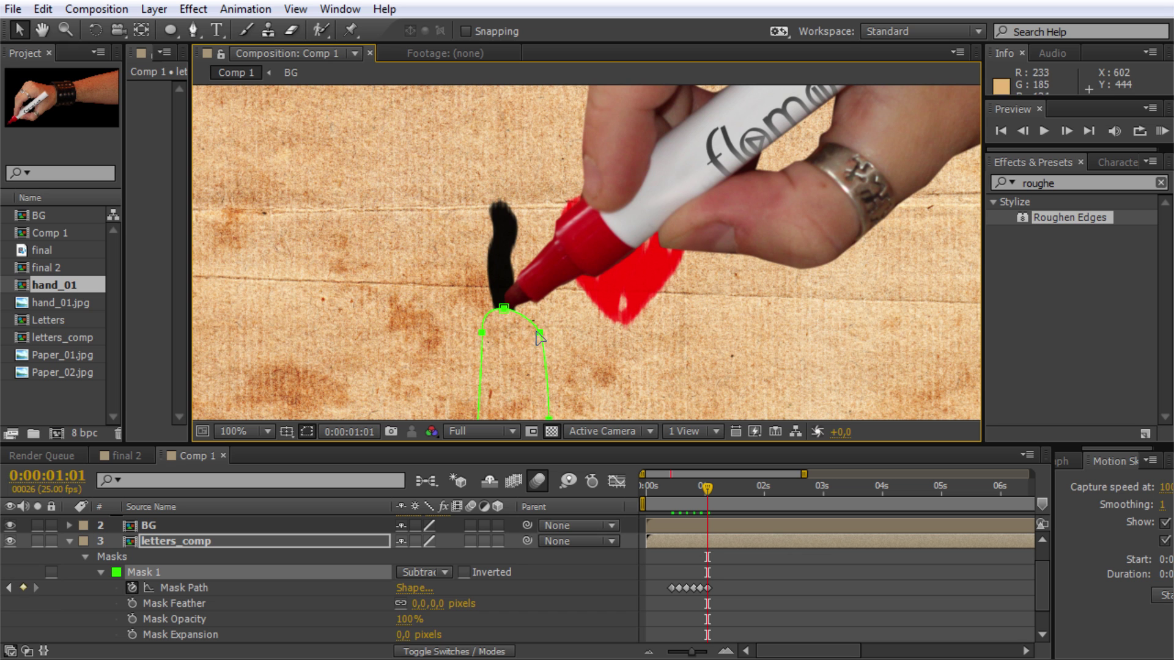
pyautogui.press('pagedown')
pyautogui.press('pagedown')
pyautogui.press('pagedown')
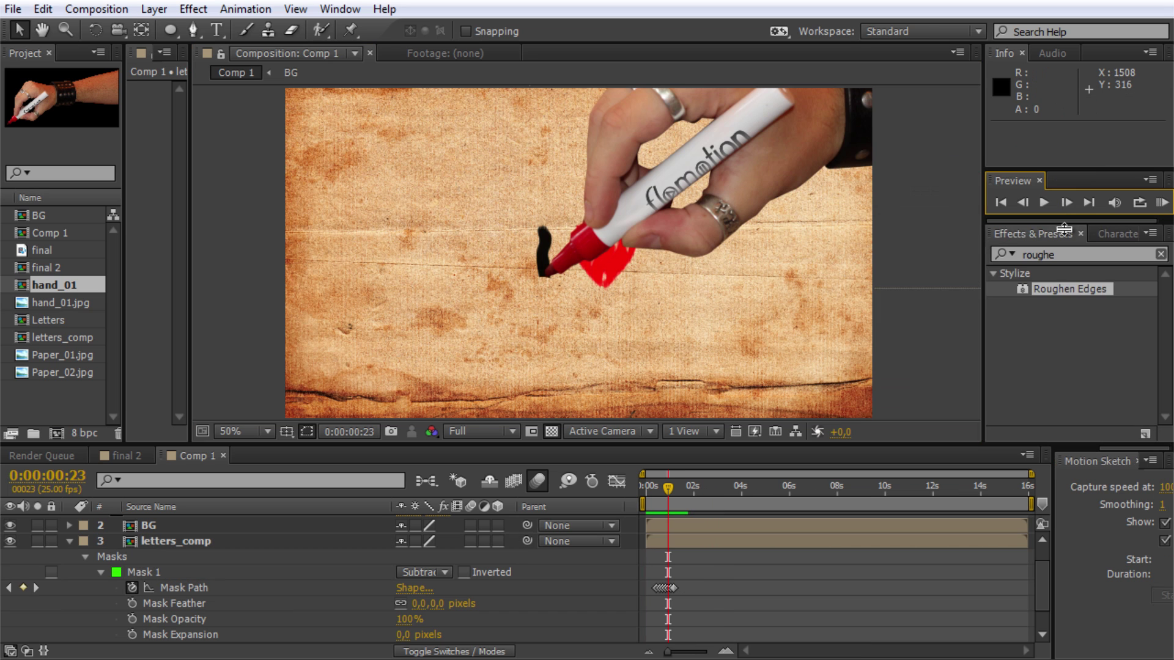
# Show the RAM preview options, keep Full Screen off, and RAM-preview the writing of the "i" from frame 0
pyautogui.moveTo(1065, 217); pyautogui.dragTo(1065, 297)
pyautogui.click(1109, 282)
pyautogui.moveTo(672, 484); pyautogui.dragTo(646, 484)
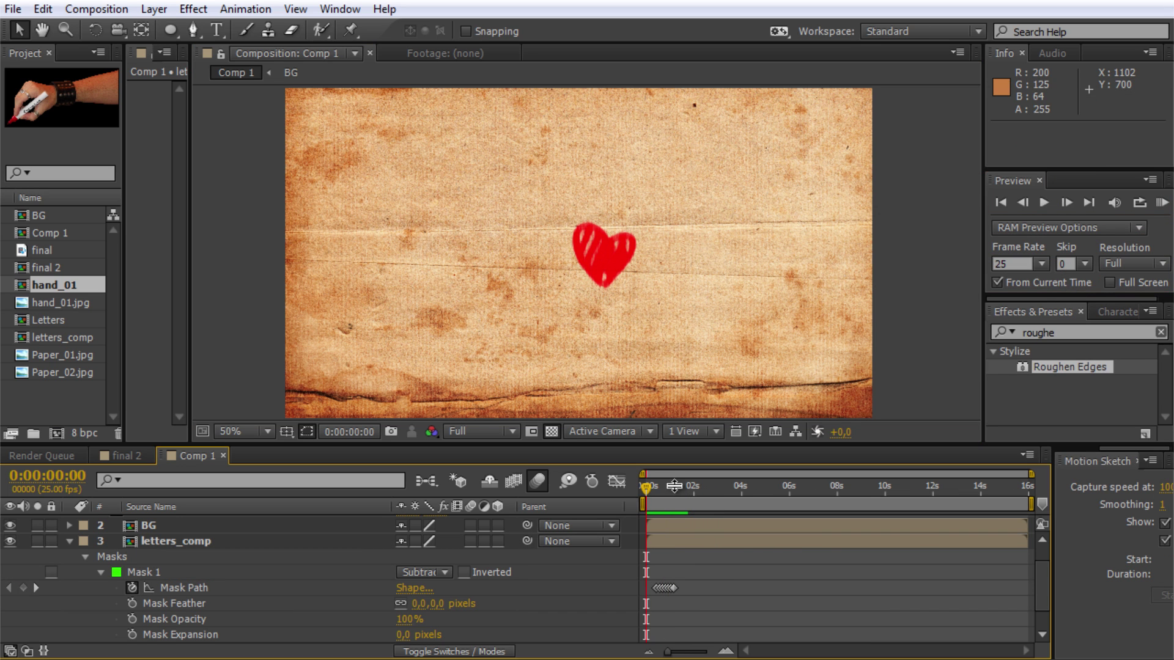
pyautogui.click(1161, 203)
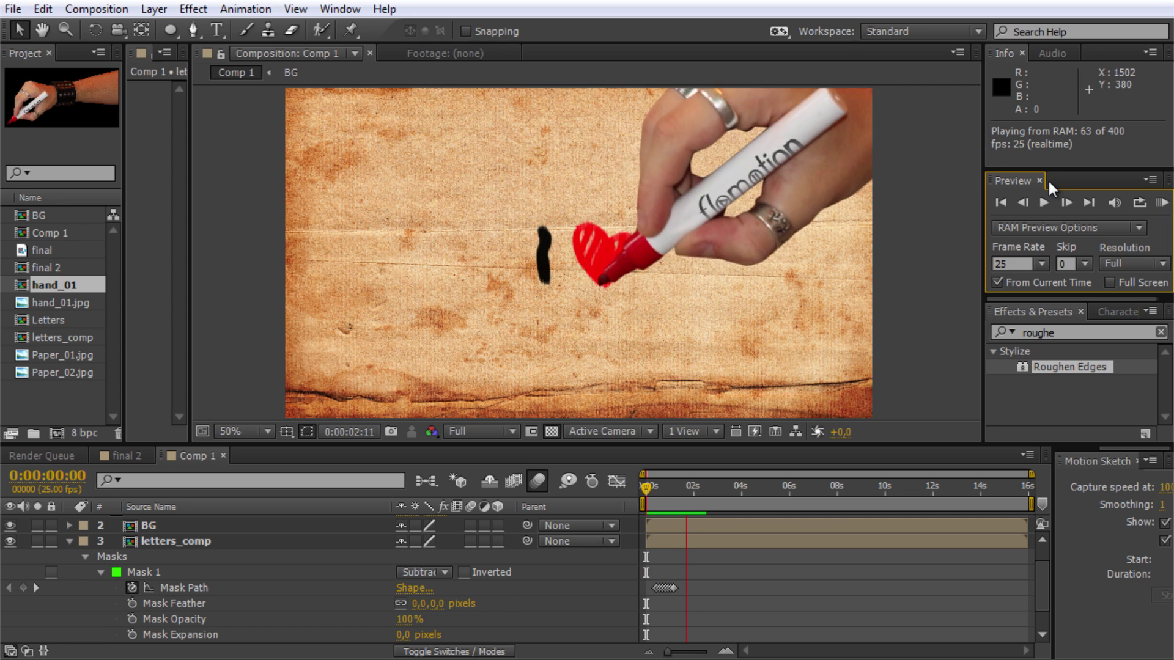
pyautogui.press('space')
# Go to 0:00:00:19 and set Mask 1's feather to 8 pixels to soften the reveal edge
pyautogui.scroll(1, 601, 309)
pyautogui.moveTo(678, 486); pyautogui.dragTo(658, 489)
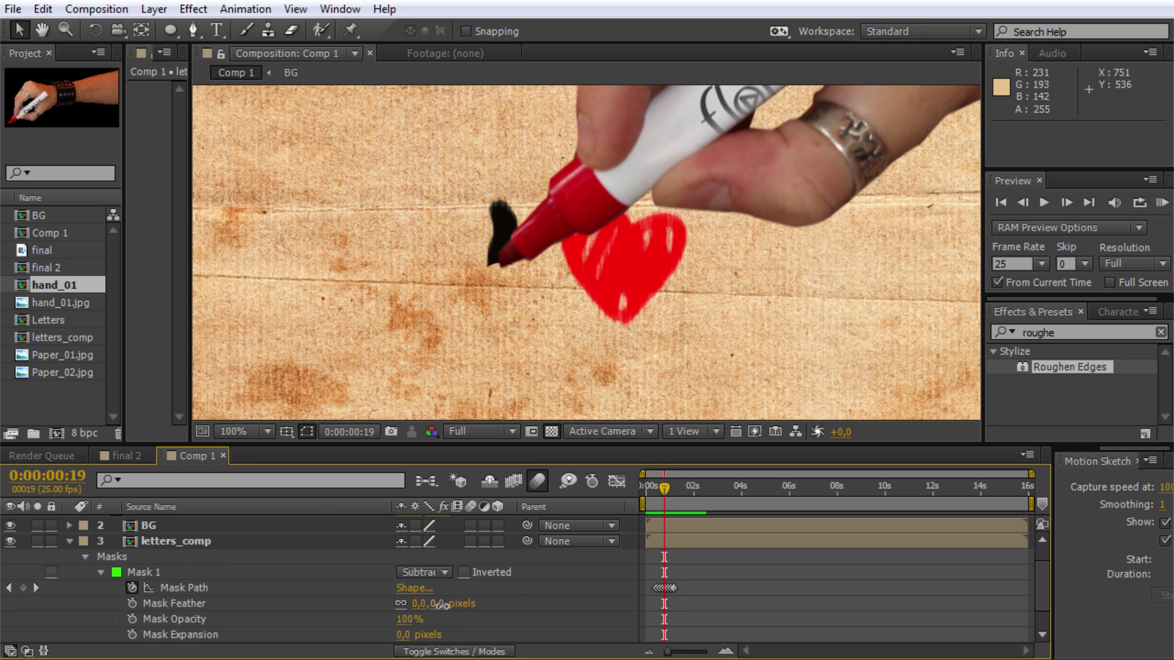
pyautogui.moveTo(439, 606); pyautogui.dragTo(446, 606)
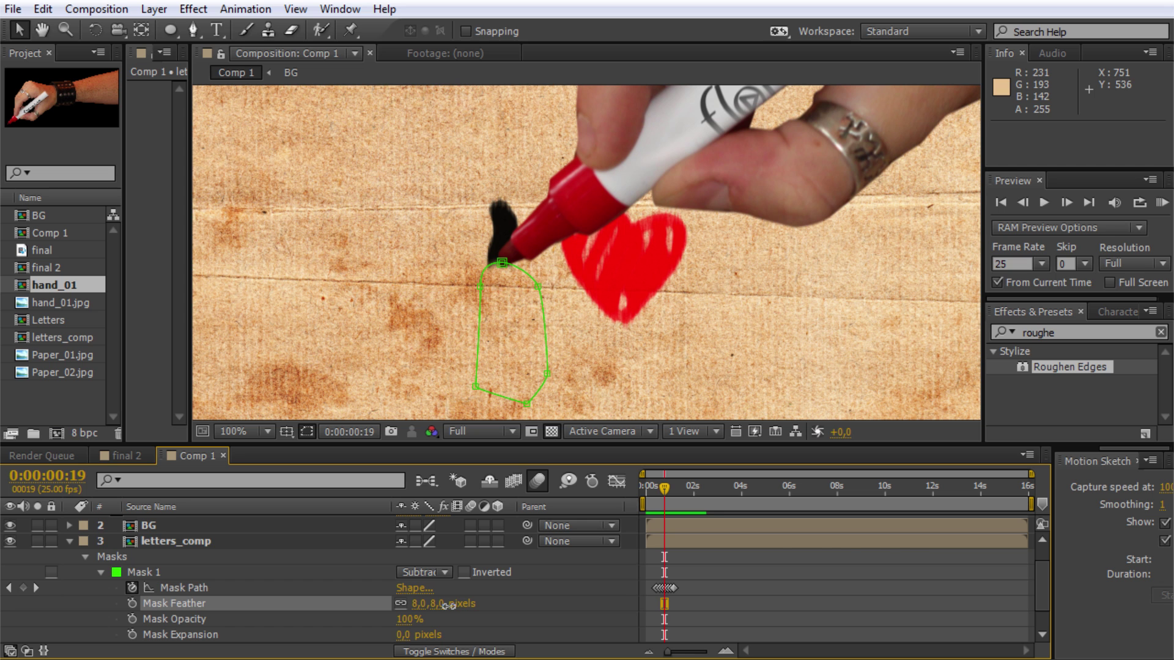
pyautogui.scroll(1, 590, 260)
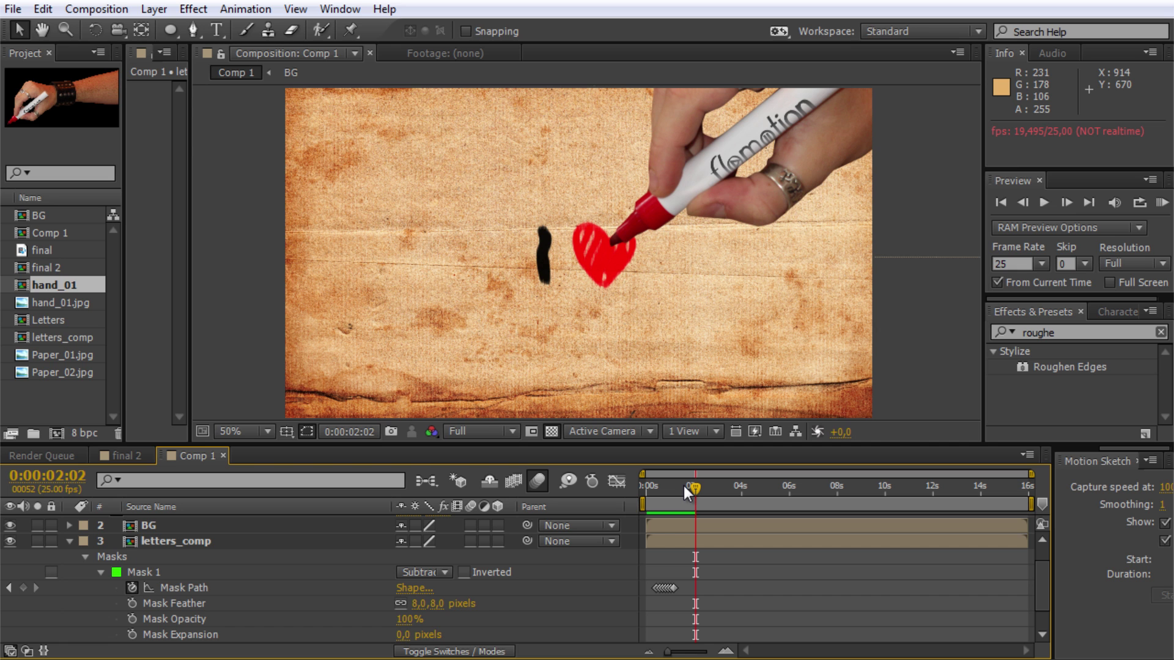
# Examine the ink edges of the "i" and heart up close and open the letters_comp composition
pyautogui.press('.')
pyautogui.press('.')
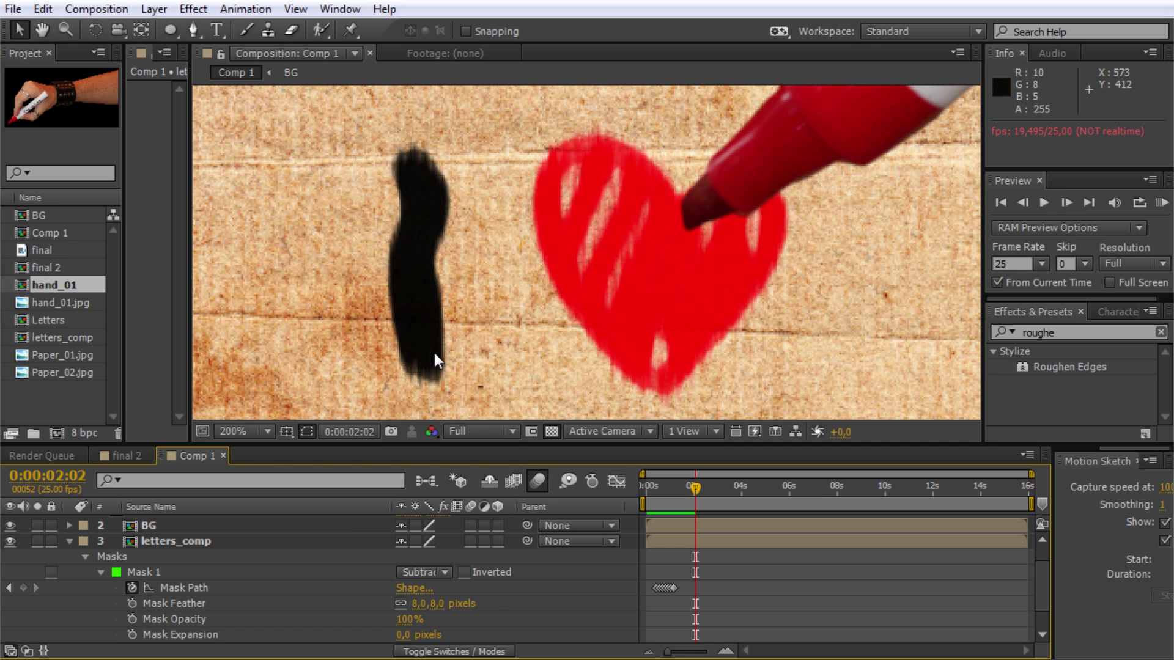
pyautogui.press(',')
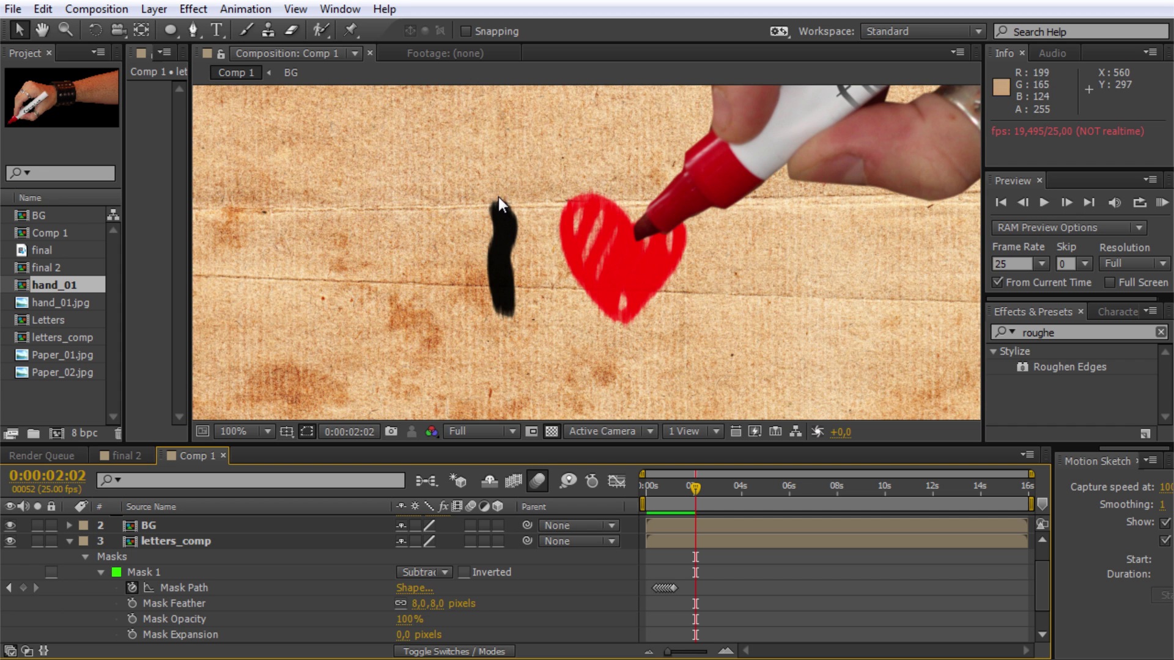
pyautogui.press('.')
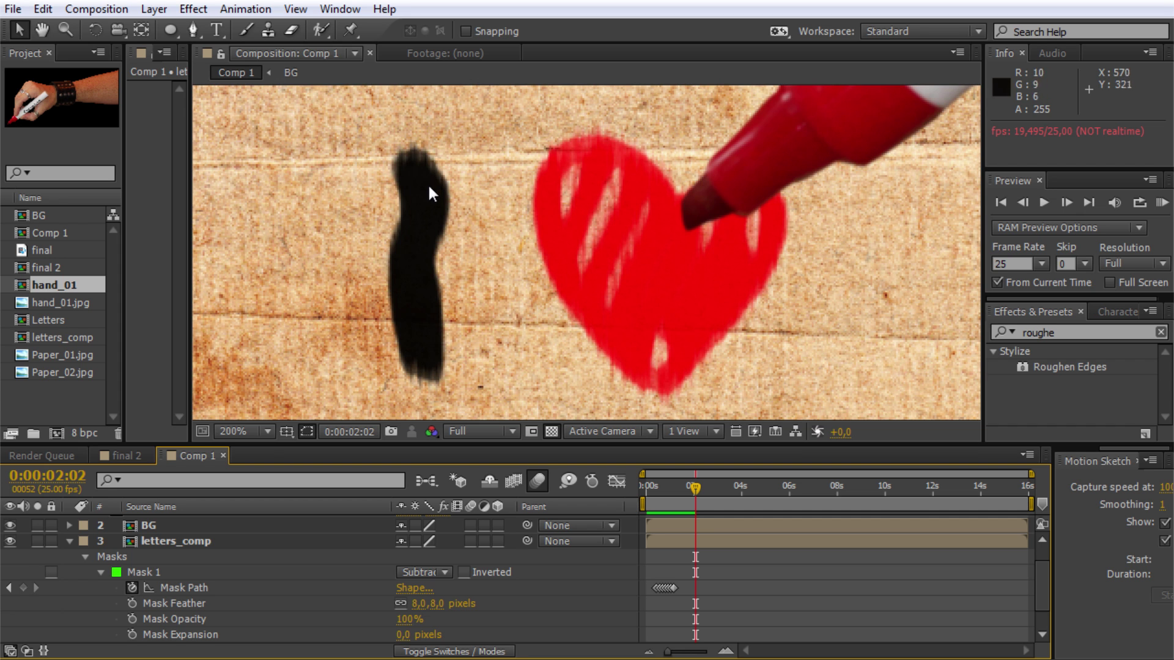
pyautogui.click(168, 543)
pyautogui.doubleClick(168, 542)
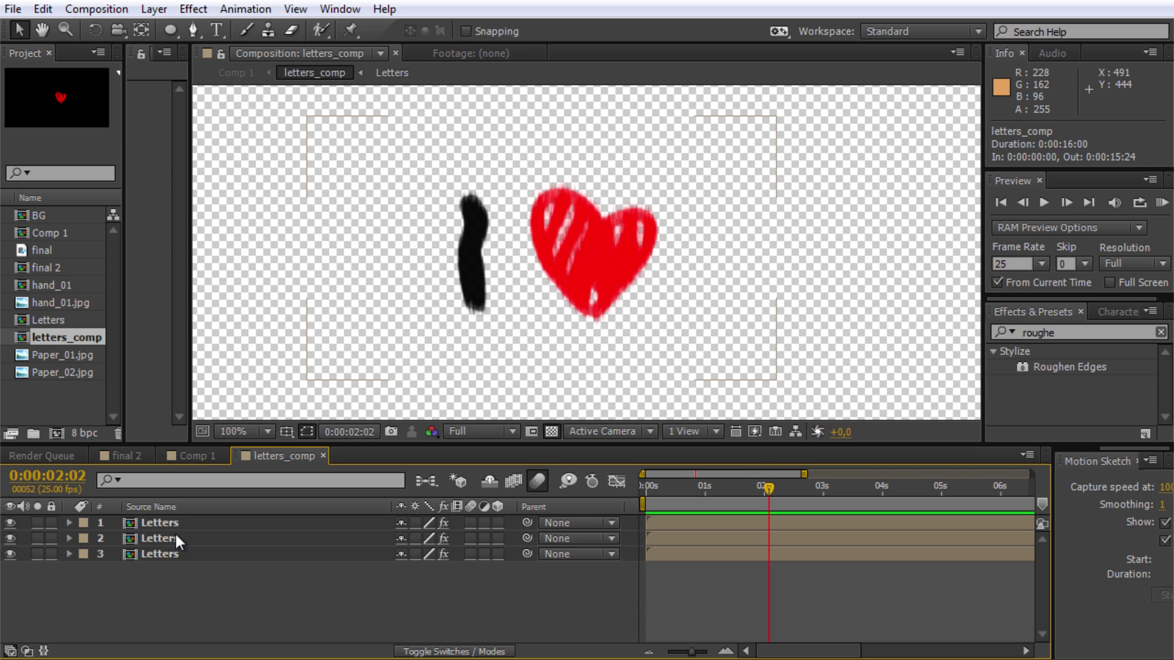
# Set the Directional Blur's Blur Length to 87.6 on the middle Letters layer and 78.2 on the lowest one
pyautogui.click(184, 525)
pyautogui.moveTo(189, 224); pyautogui.dragTo(389, 269)
pyautogui.click(153, 539)
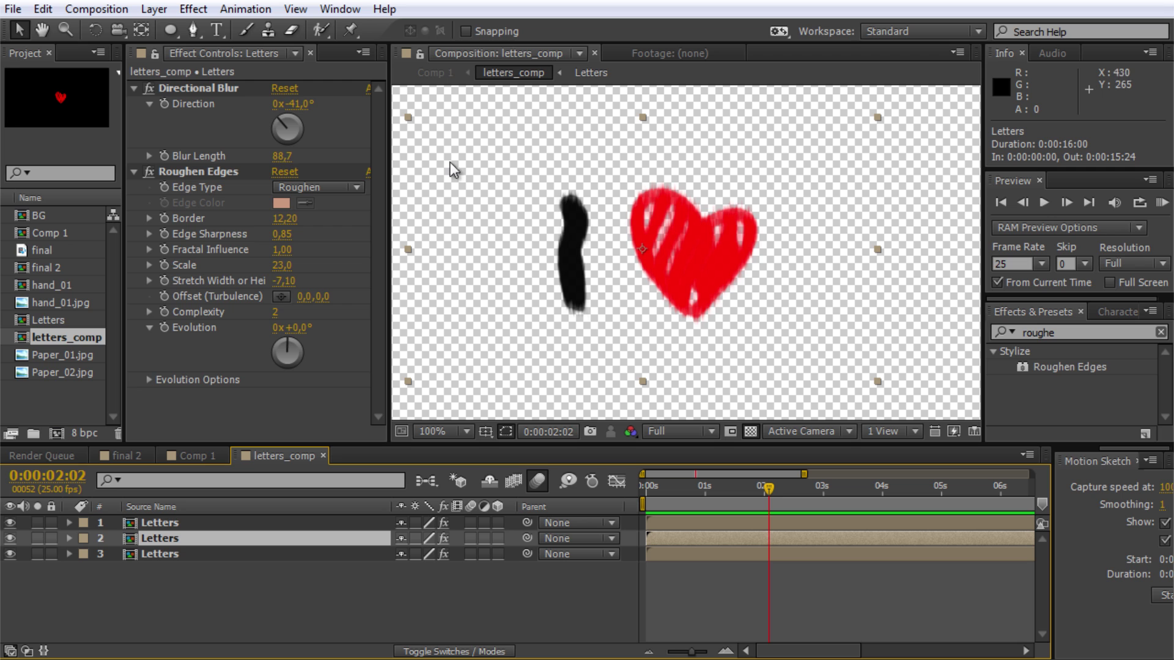
pyautogui.moveTo(286, 159); pyautogui.dragTo(265, 157)
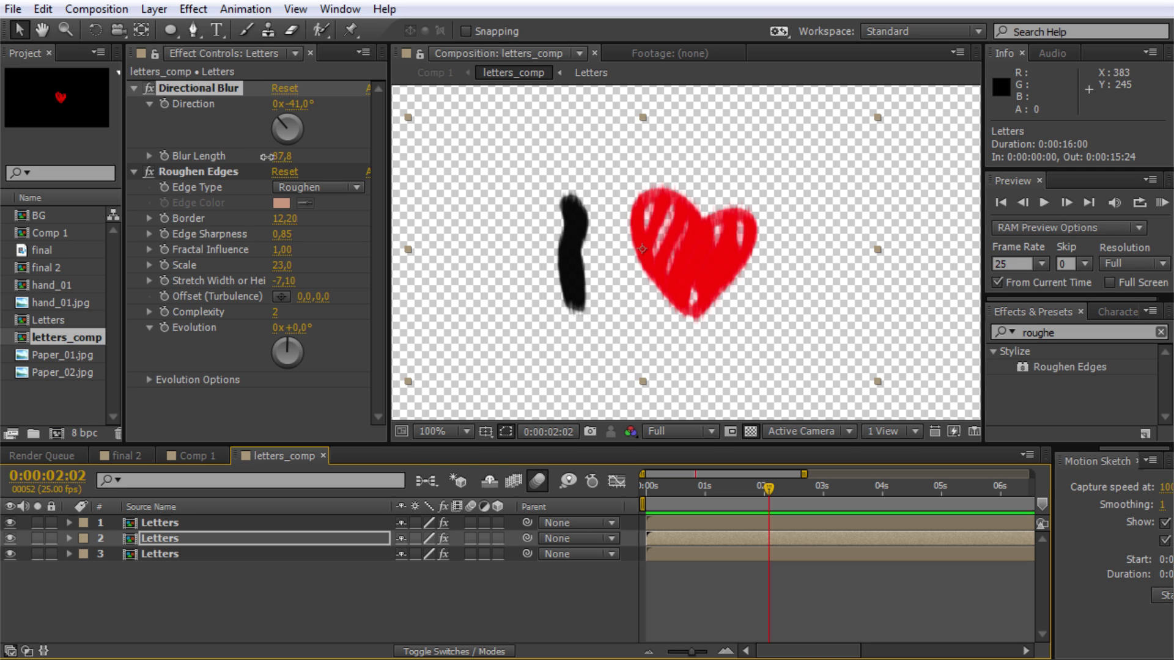
pyautogui.click(195, 554)
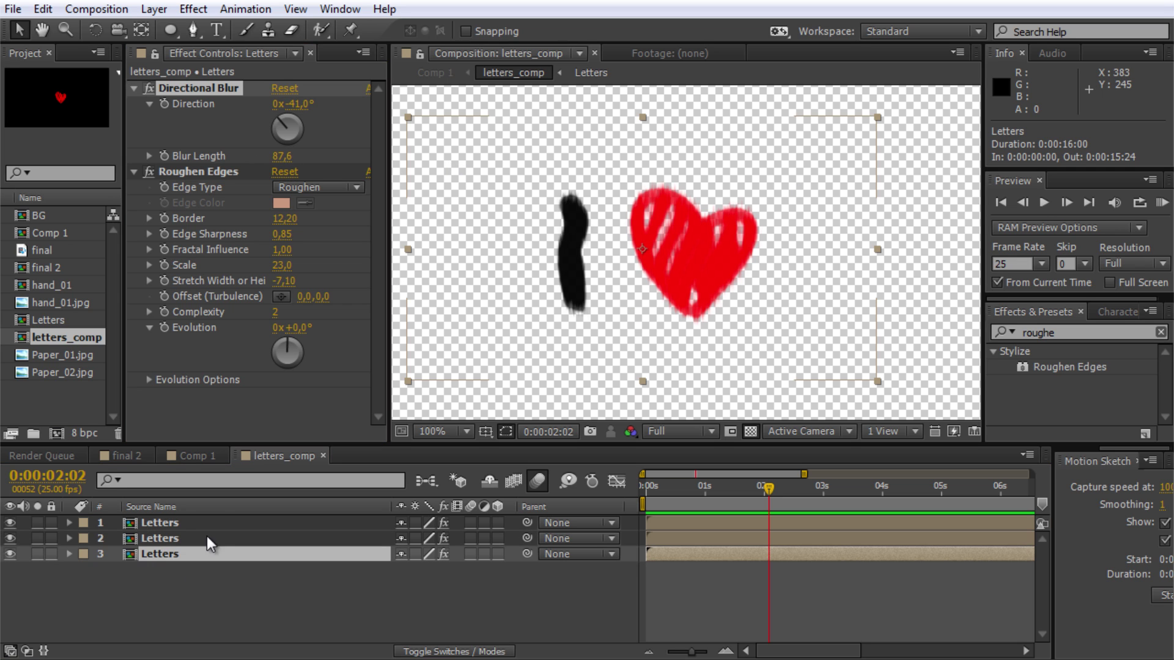
pyautogui.moveTo(394, 175); pyautogui.dragTo(401, 177)
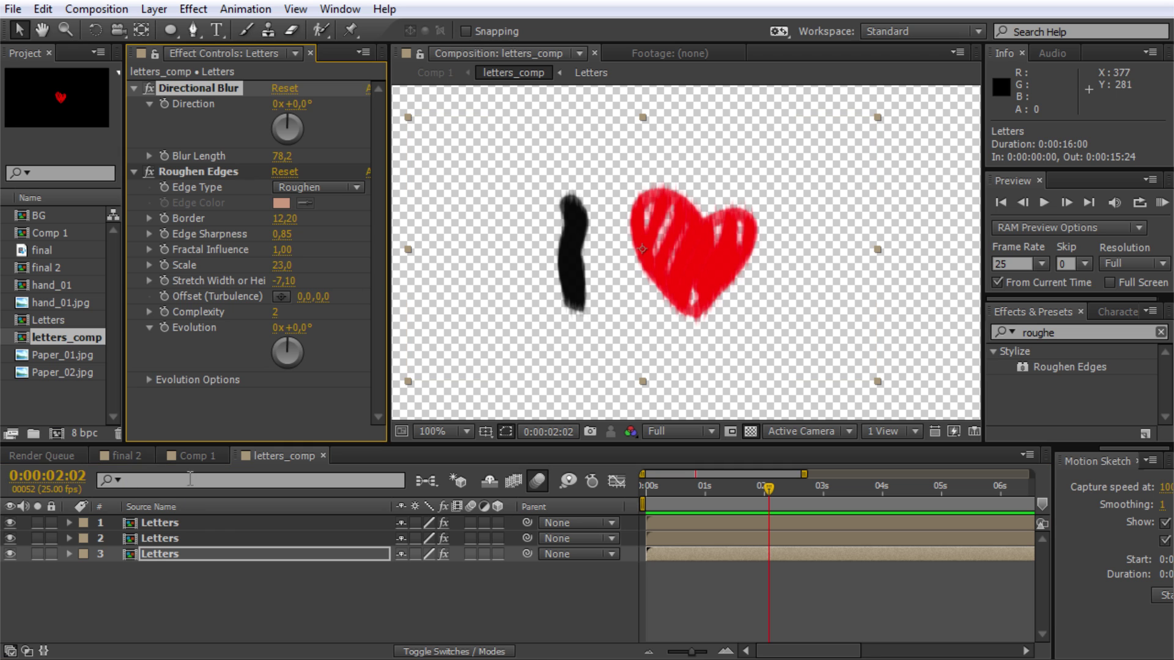
# Return to Comp 1, collapse the letters_comp and hand_01 layer properties, and deselect all layers
pyautogui.click(192, 463)
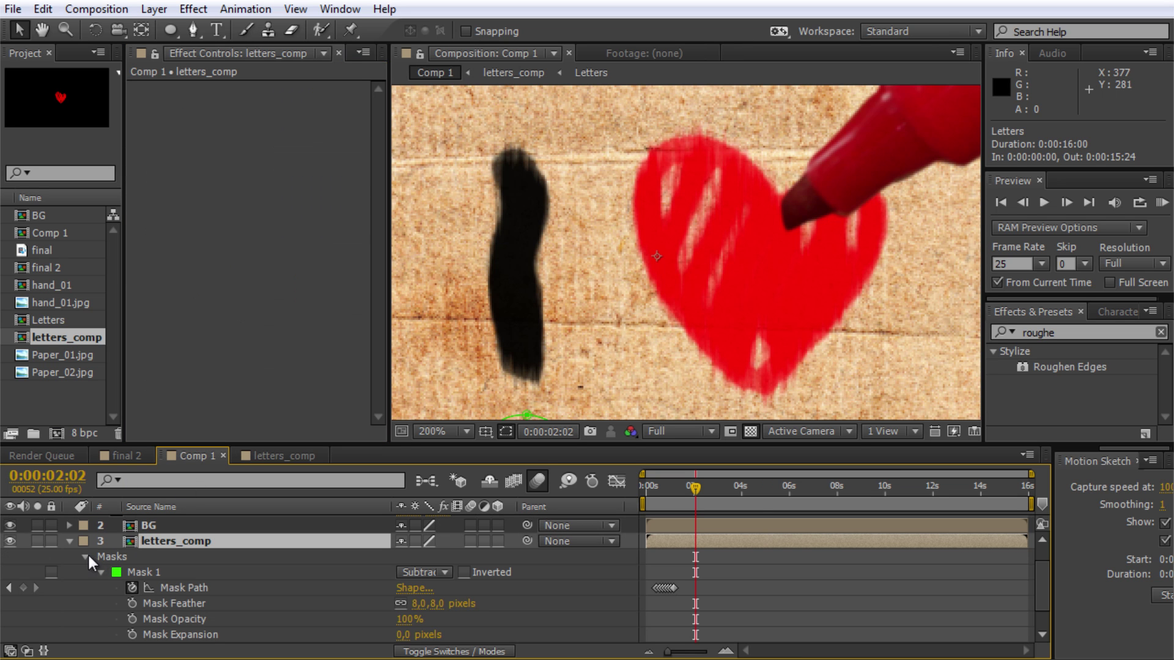
pyautogui.click(70, 539)
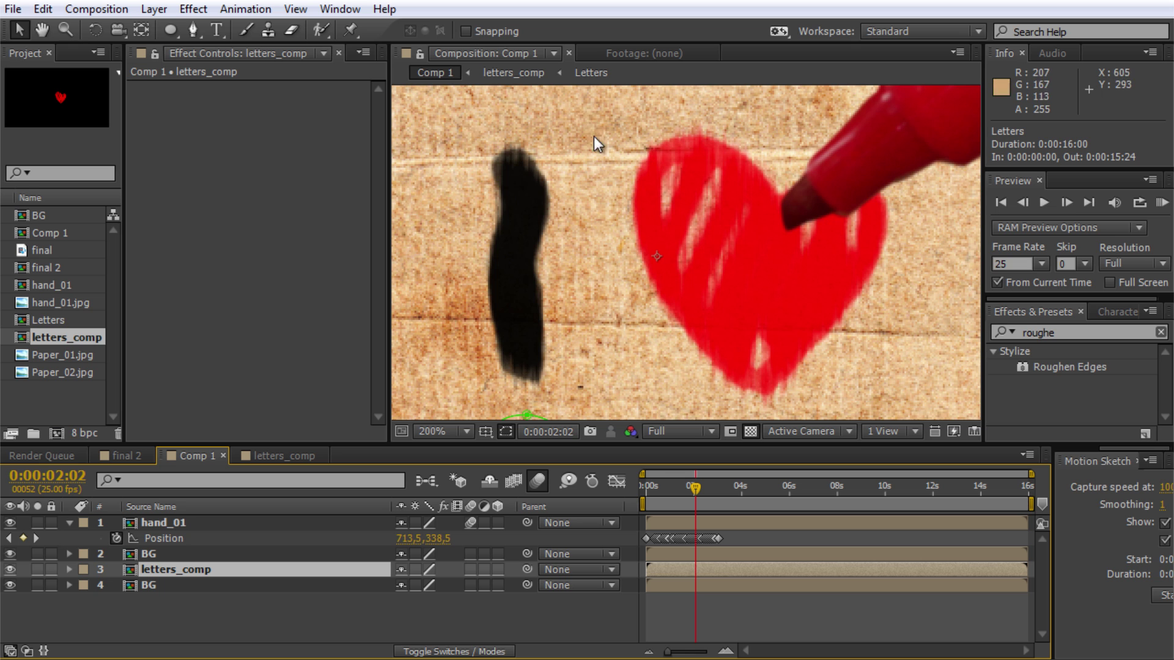
pyautogui.press(',')
pyautogui.press(',')
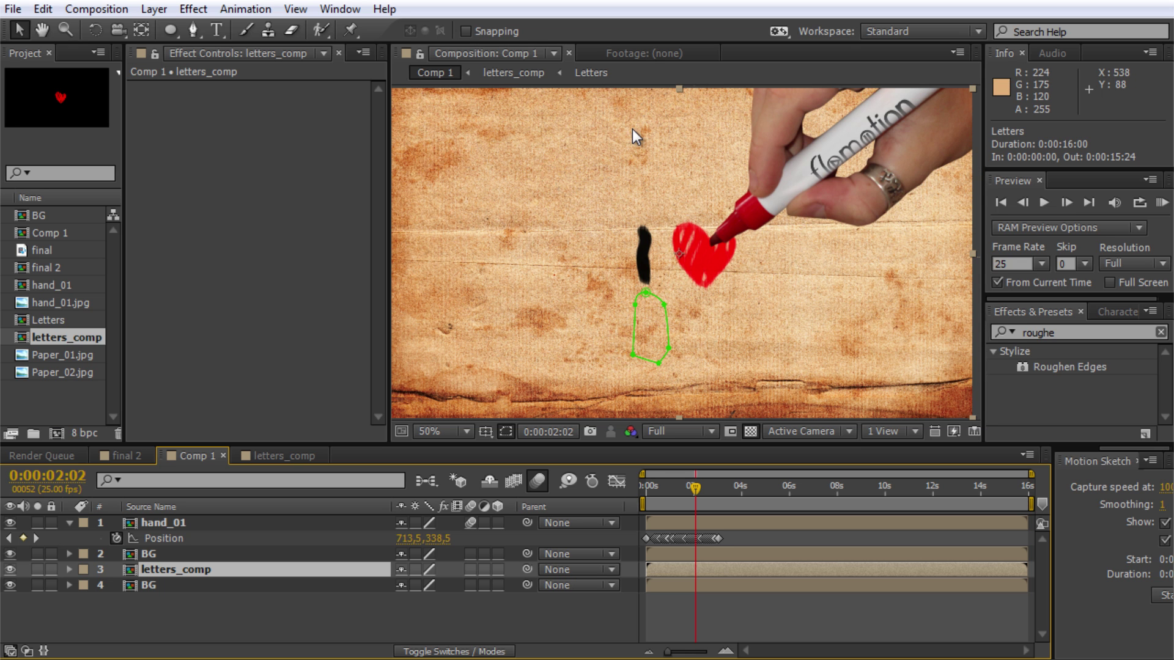
pyautogui.click(69, 523)
pyautogui.click(137, 582)
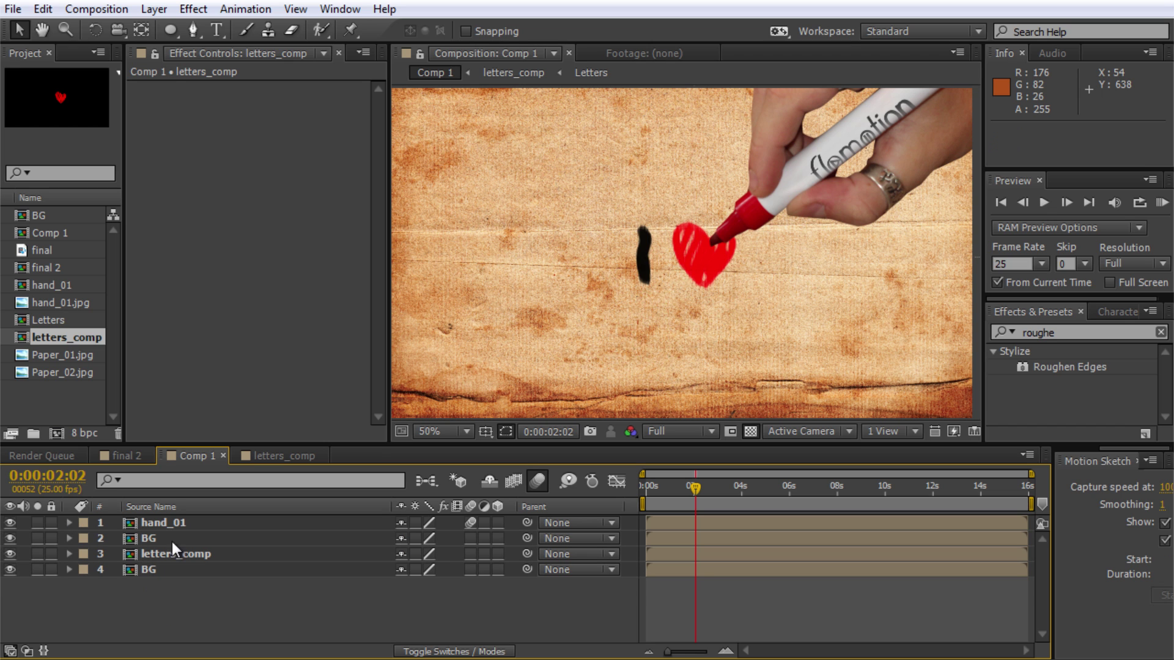
# Add a new adjustment layer above hand_01 in Comp 1
pyautogui.click(155, 9)
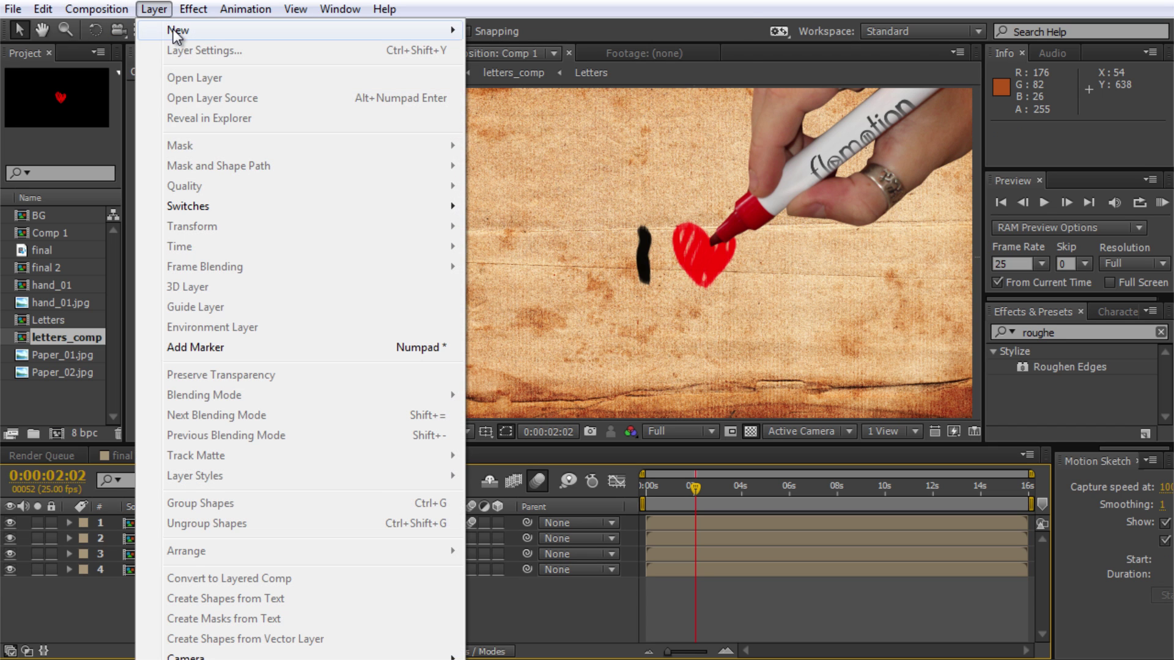
pyautogui.moveTo(178, 30)
pyautogui.click(552, 150)
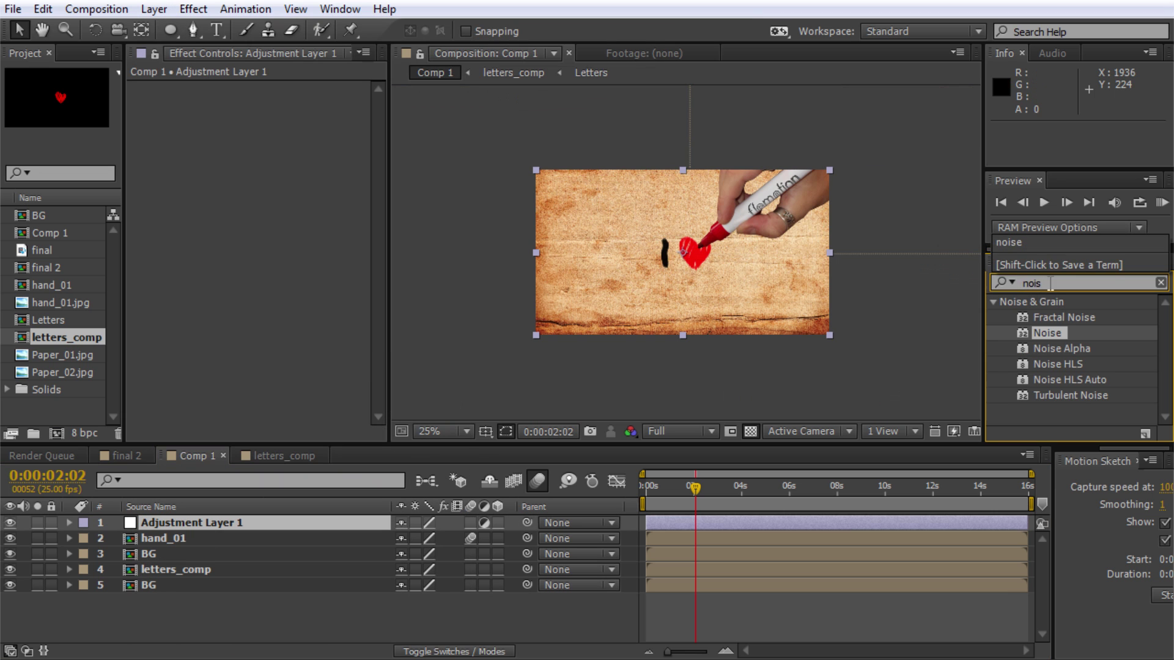
# Find the grain effects and apply Add Grain to the new adjustment layer
pyautogui.press('BackSpace')
pyautogui.press('BackSpace')
pyautogui.press('BackSpace')
pyautogui.press('BackSpace')
pyautogui.write('grain')
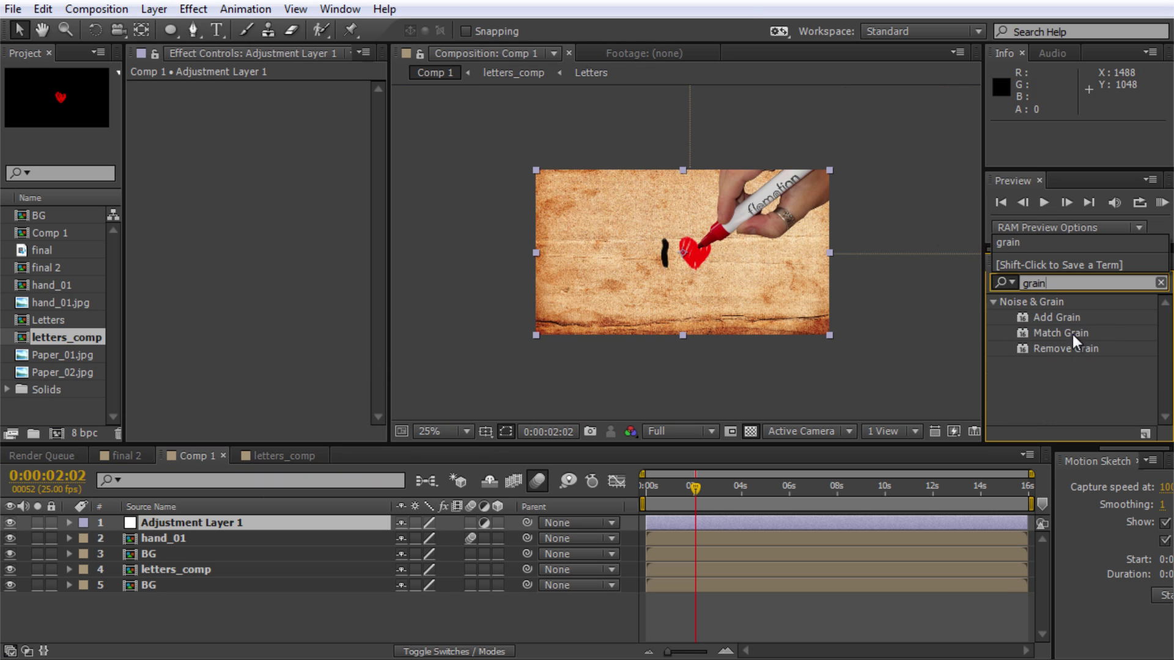
pyautogui.moveTo(1056, 318); pyautogui.dragTo(747, 286)
# Set Add Grain's preset to Kodak Expression 500T (5284) and its viewing mode to Final Output
pyautogui.scroll(2, 805, 368)
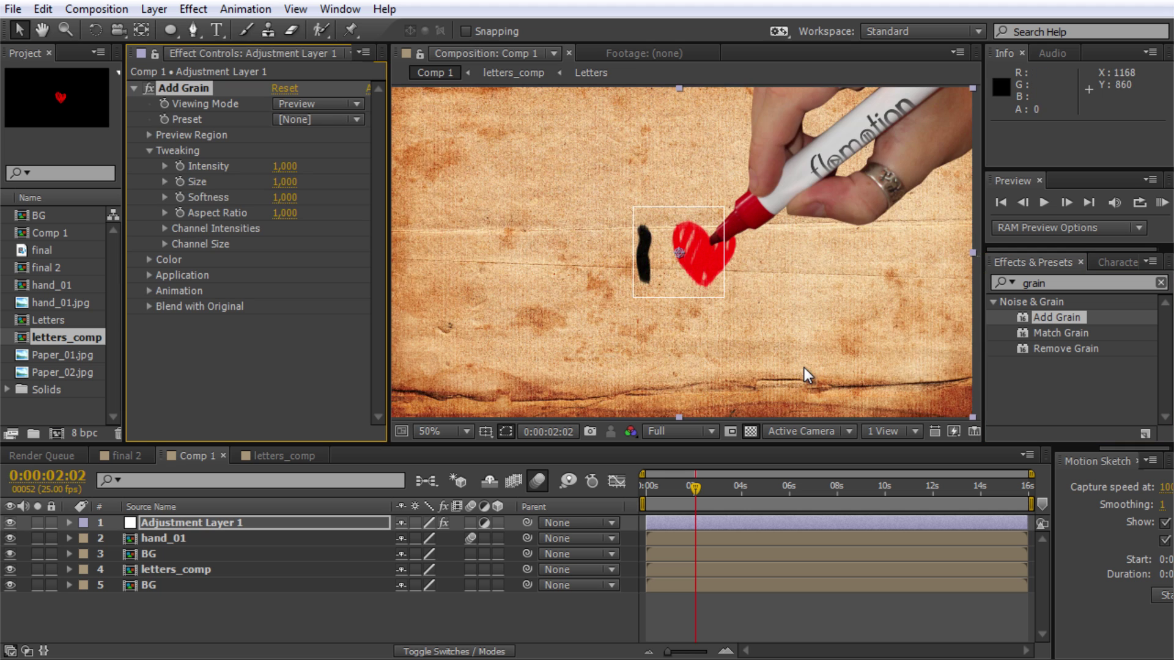
pyautogui.scroll(2, 790, 337)
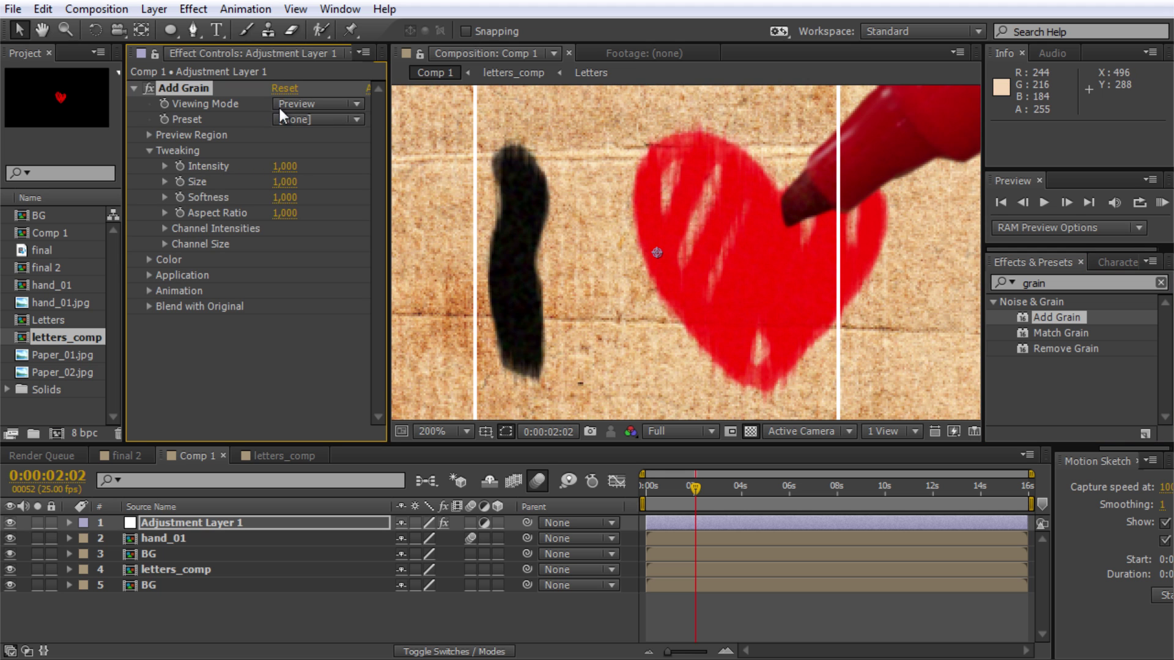
pyautogui.click(322, 122)
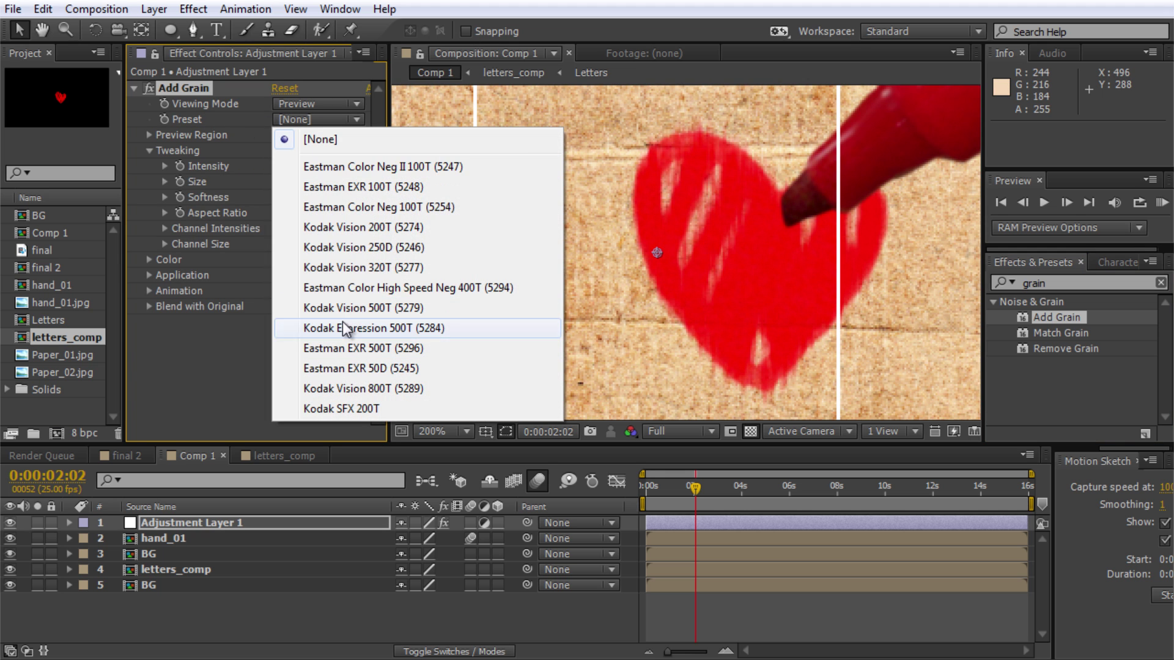
pyautogui.click(368, 332)
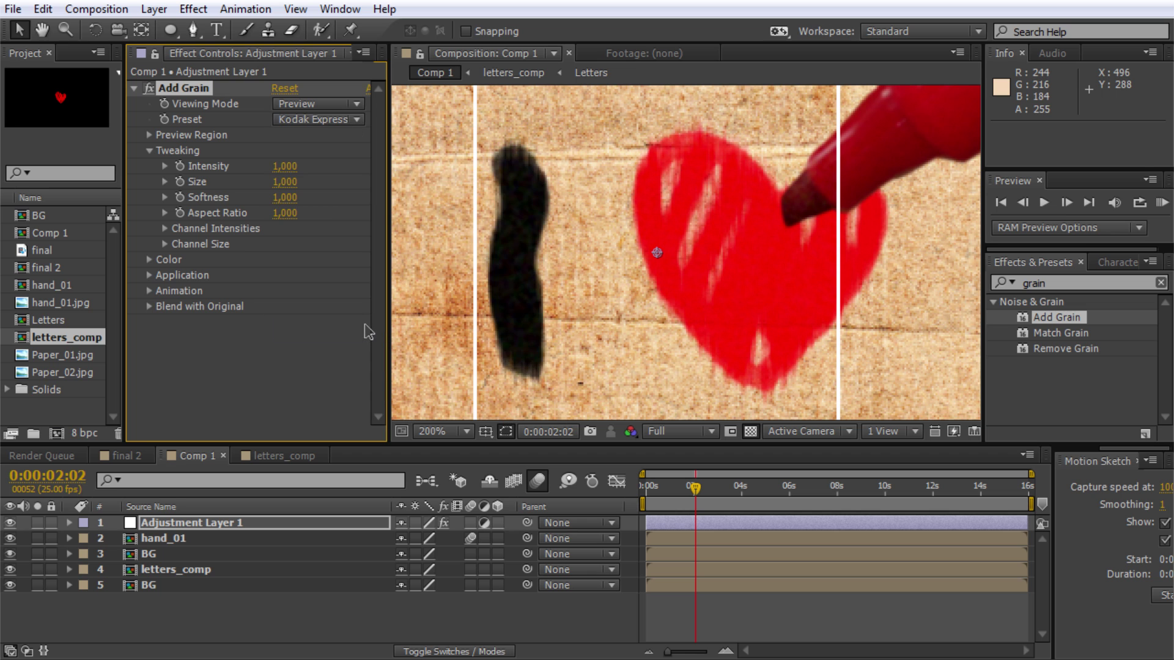
pyautogui.click(340, 107)
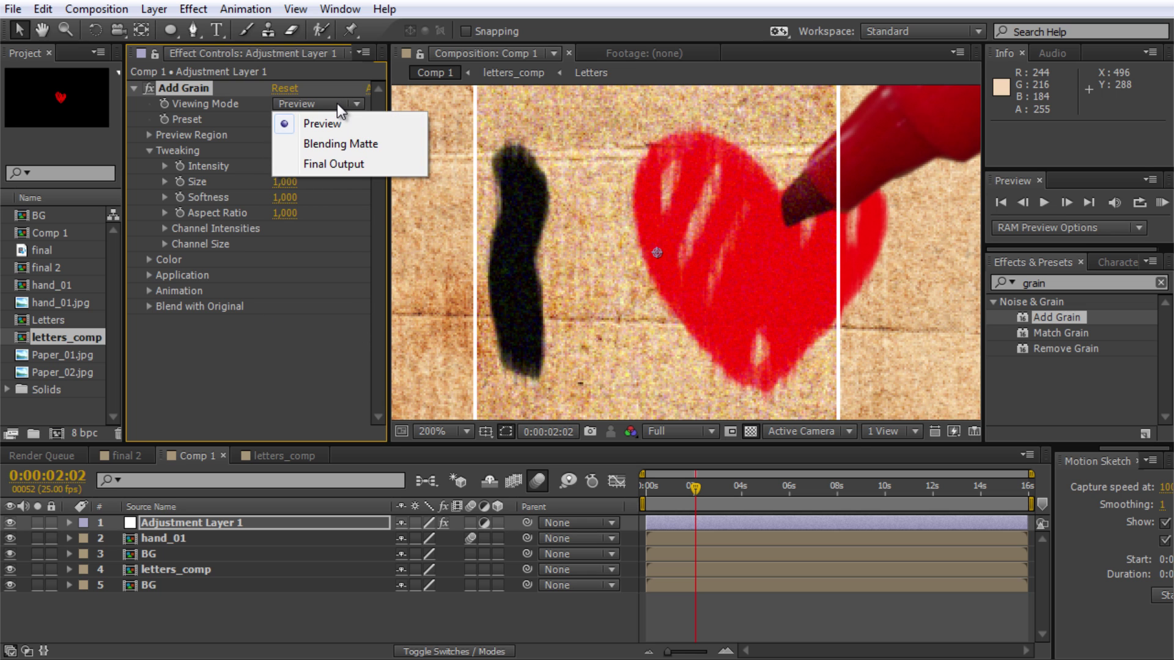
pyautogui.click(335, 165)
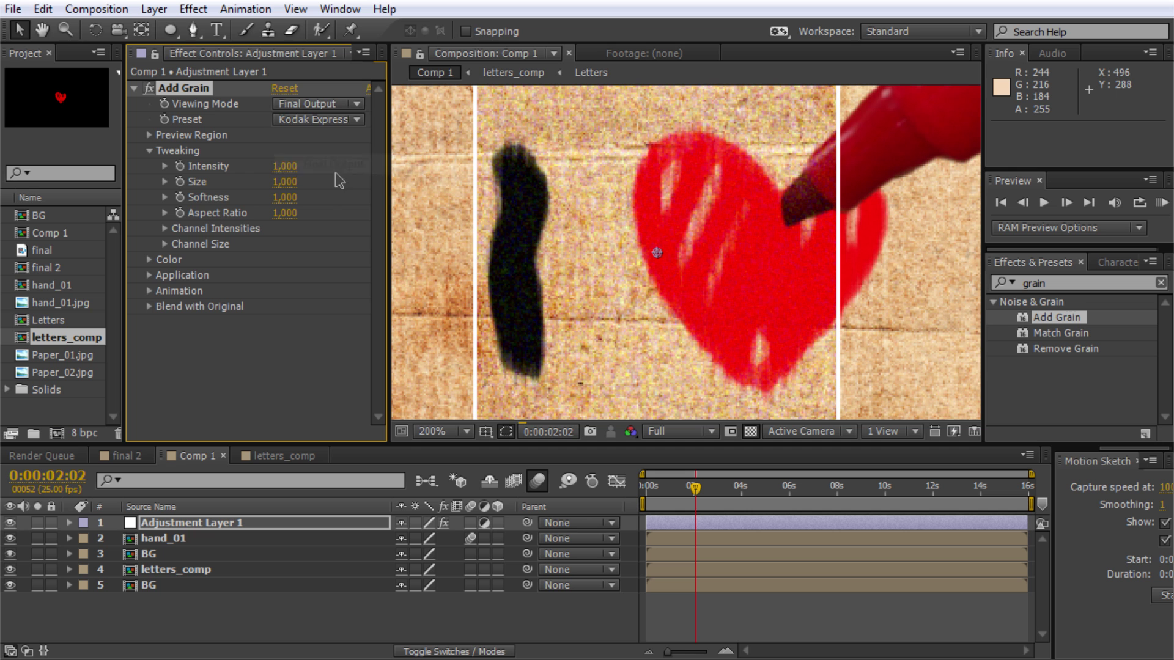
# Try the grain adjustment layer at 50% opacity and return its opacity to 100%
pyautogui.press(',')
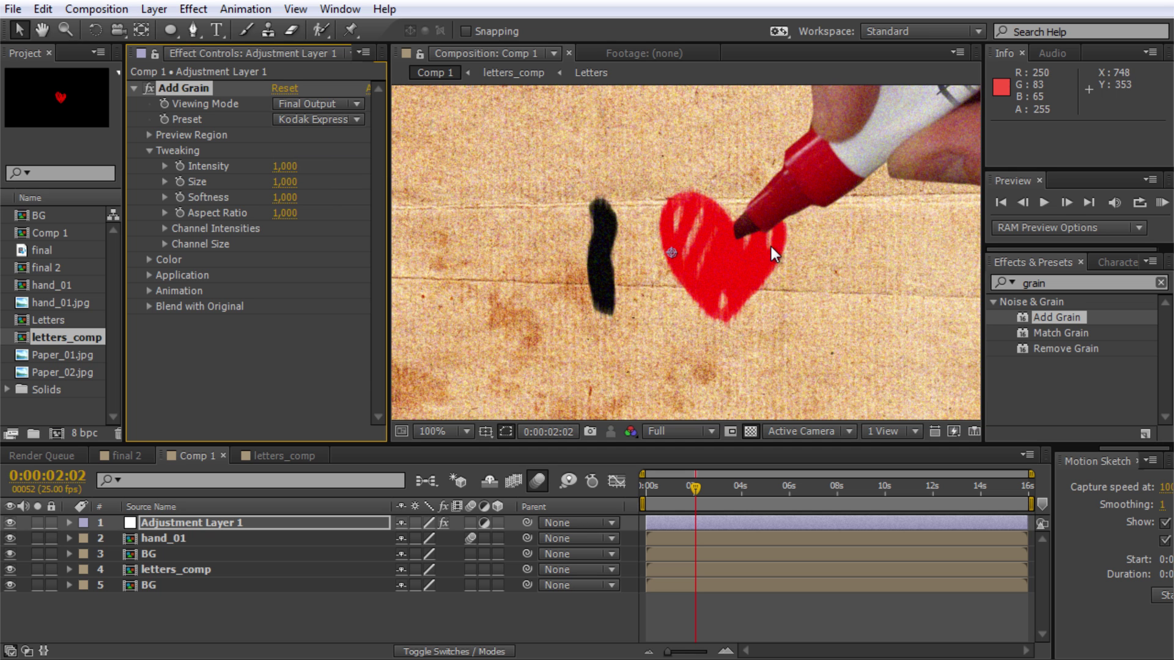
pyautogui.press(',')
pyautogui.press('.')
pyautogui.scroll(2, 831, 308)
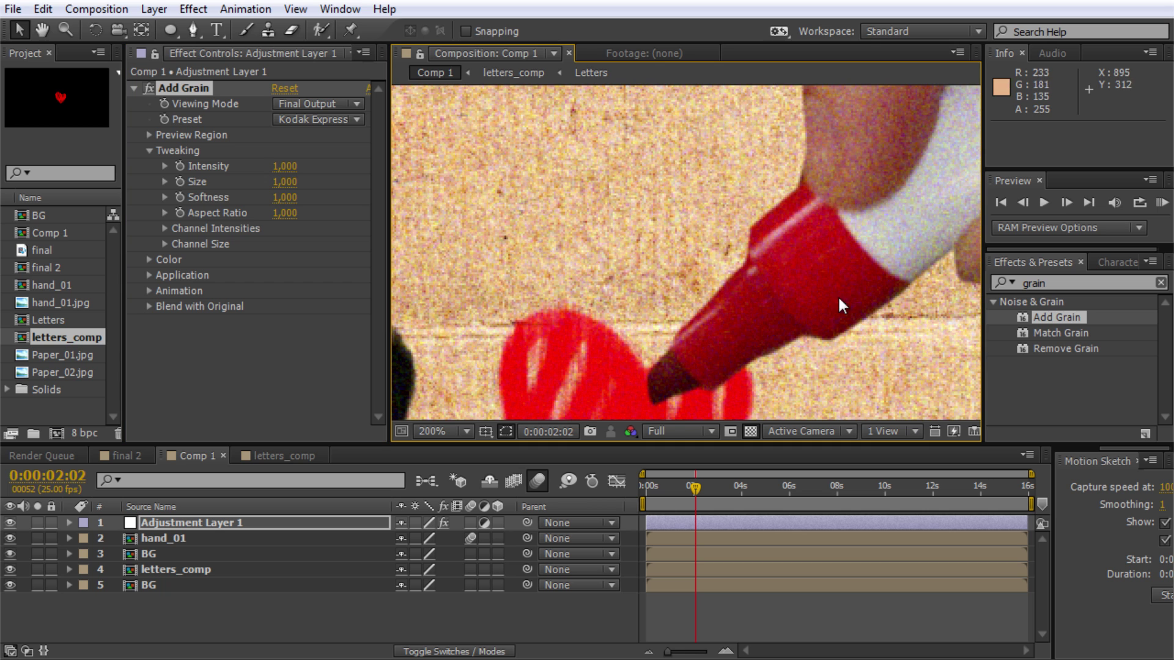
pyautogui.click(285, 526)
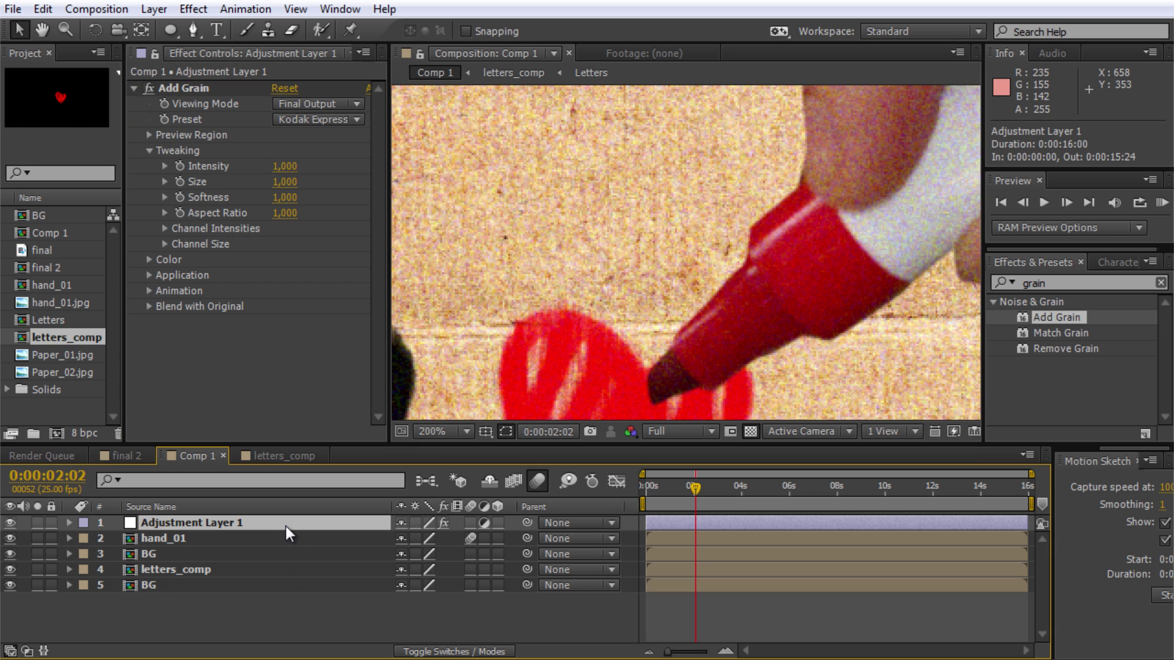
pyautogui.press('t')
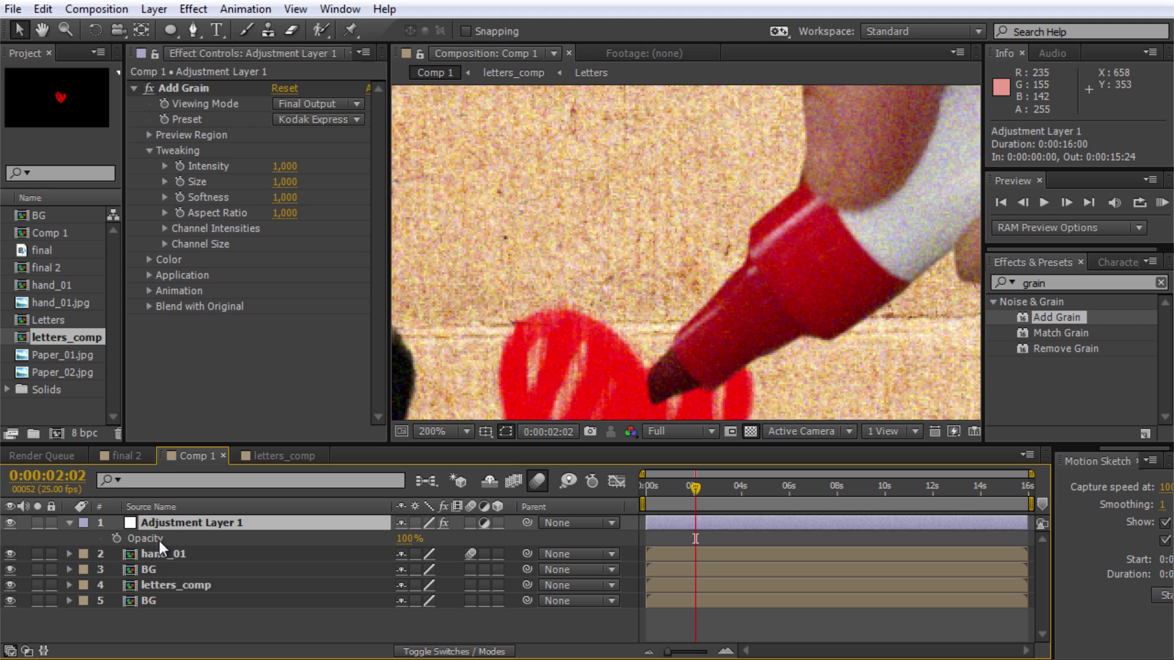
pyautogui.click(404, 539)
pyautogui.click(341, 619)
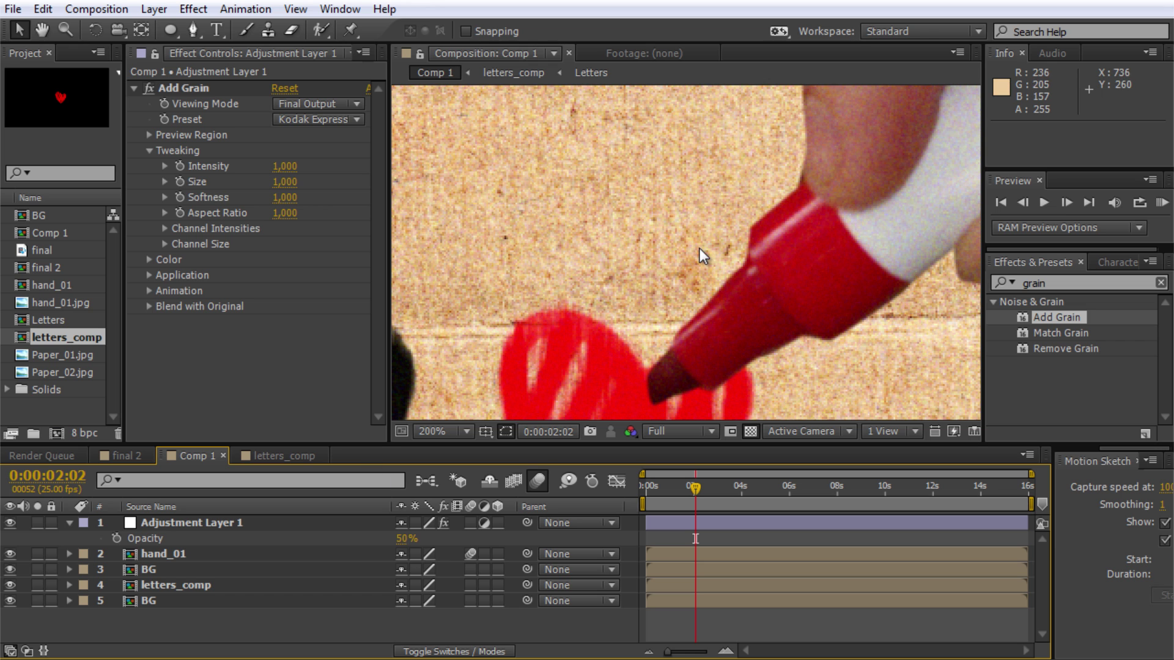
pyautogui.scroll(-2, 700, 248)
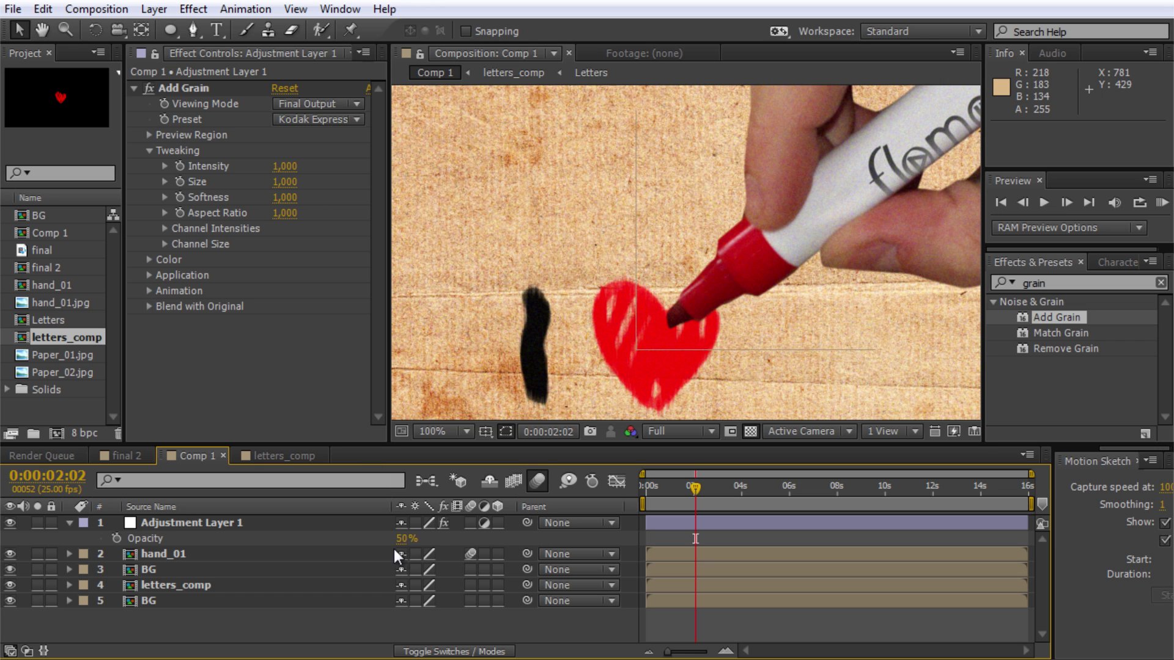
pyautogui.moveTo(404, 538); pyautogui.dragTo(505, 547)
# Preview the grainy animation from the first frame of Comp 1 and stop playback
pyautogui.click(647, 494)
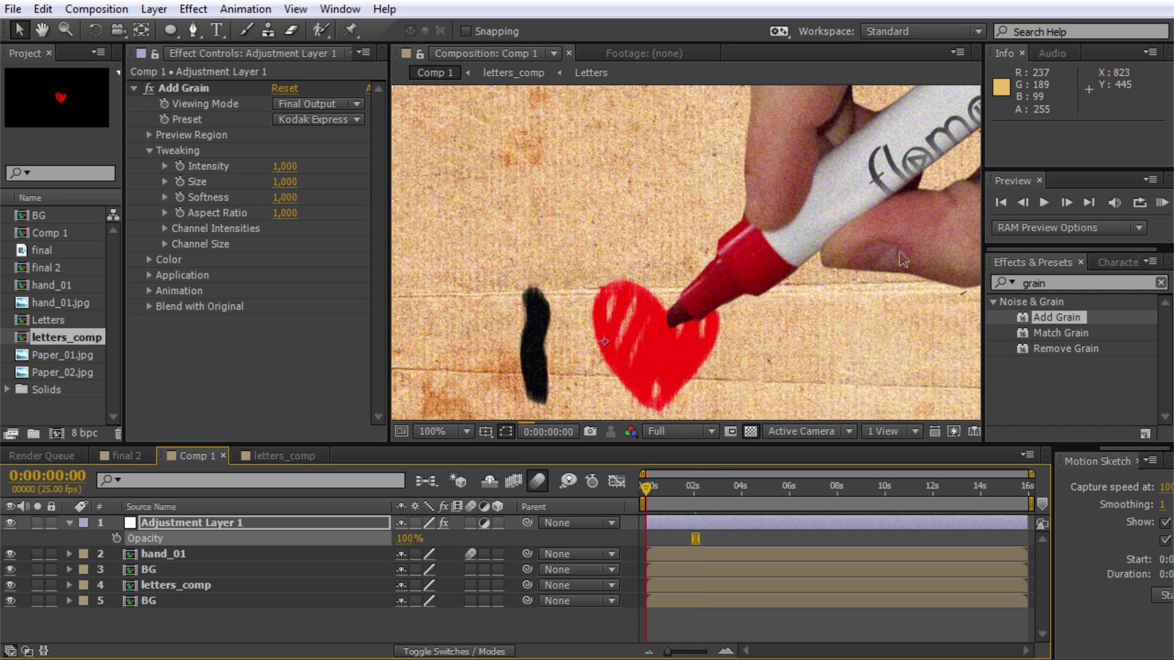
pyautogui.click(1161, 203)
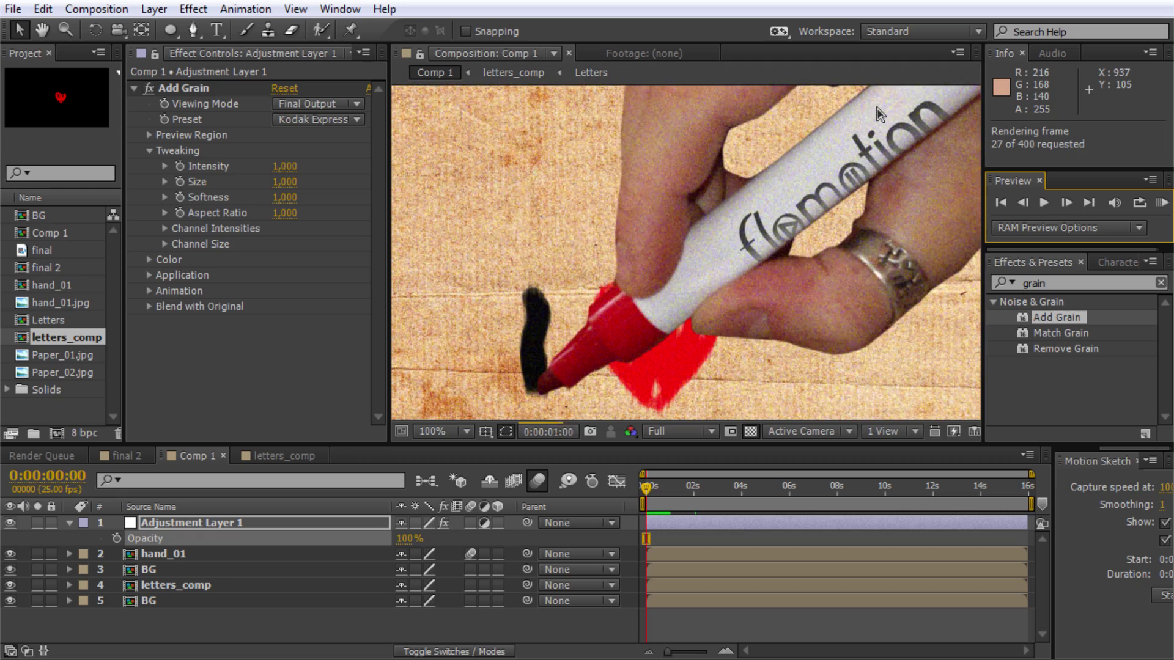
pyautogui.press('space')
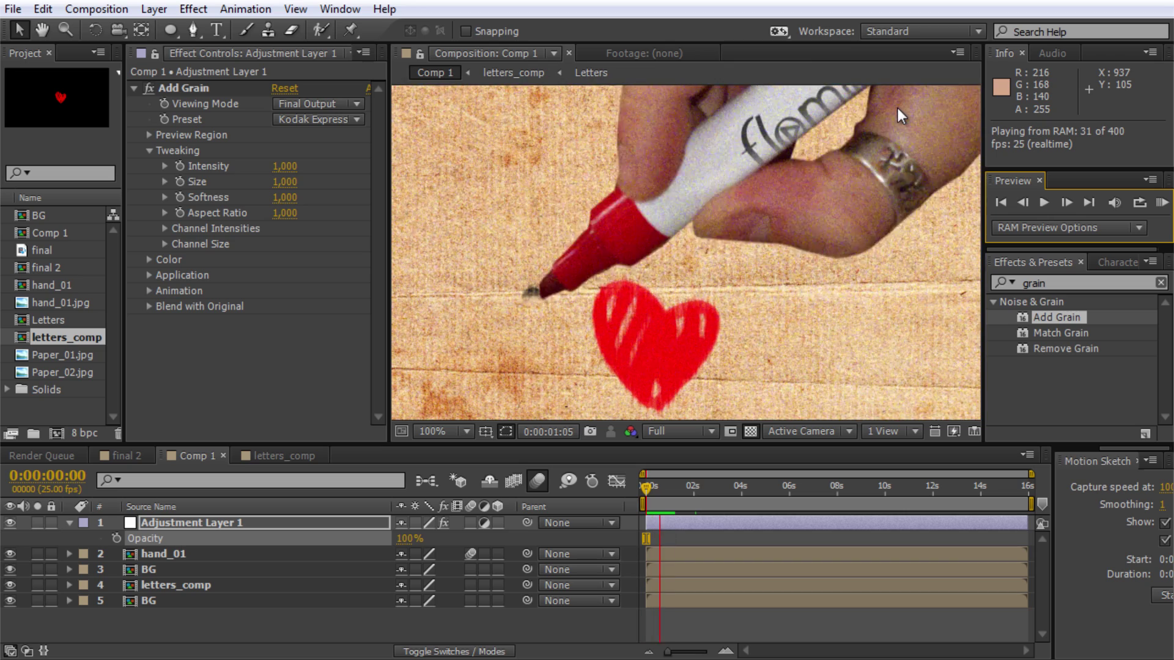
pyautogui.press('space')
# Hide the Add Grain adjustment layer and rename it as grain
pyautogui.click(206, 88)
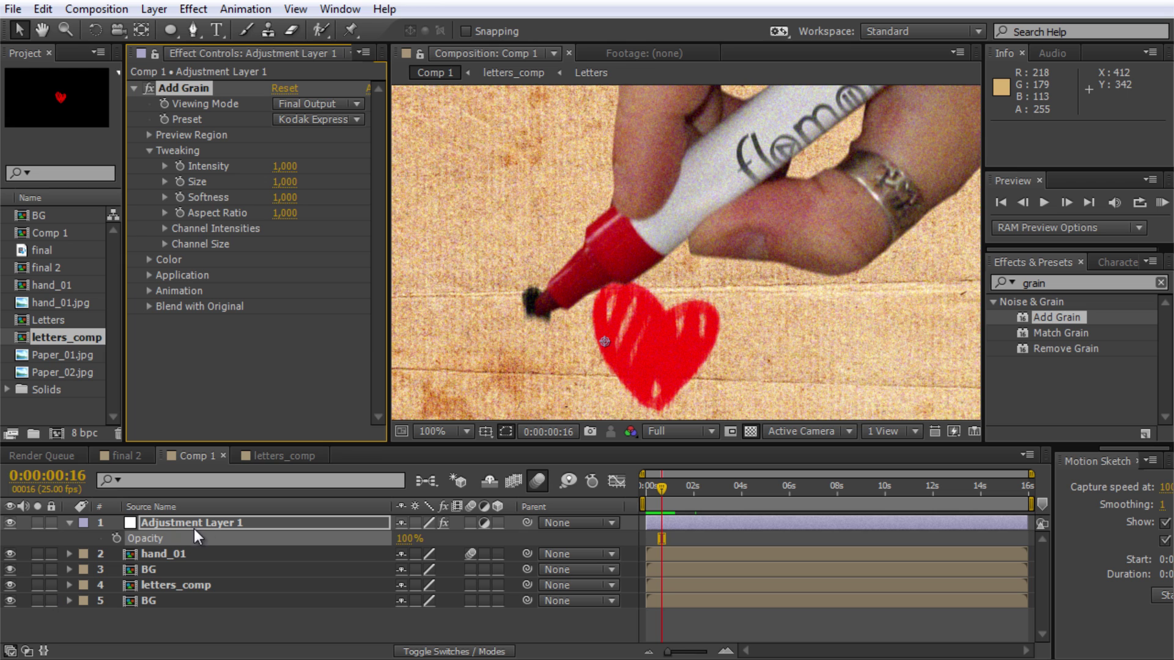
pyautogui.click(10, 523)
pyautogui.click(247, 529)
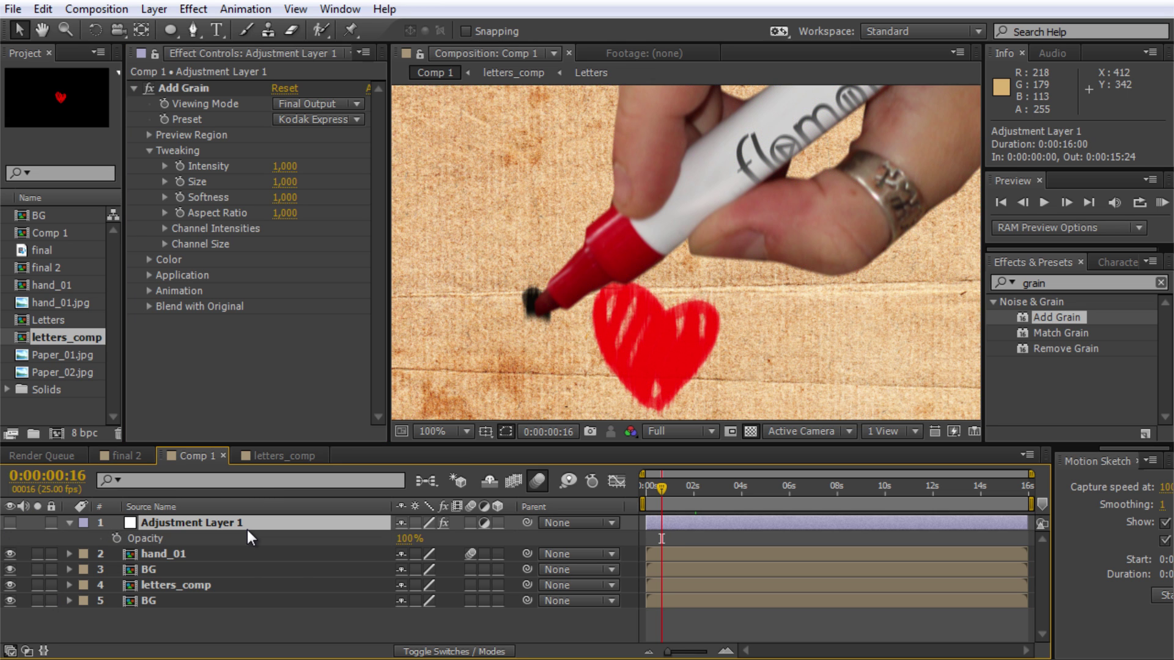
pyautogui.press('Return')
pyautogui.write('grain')
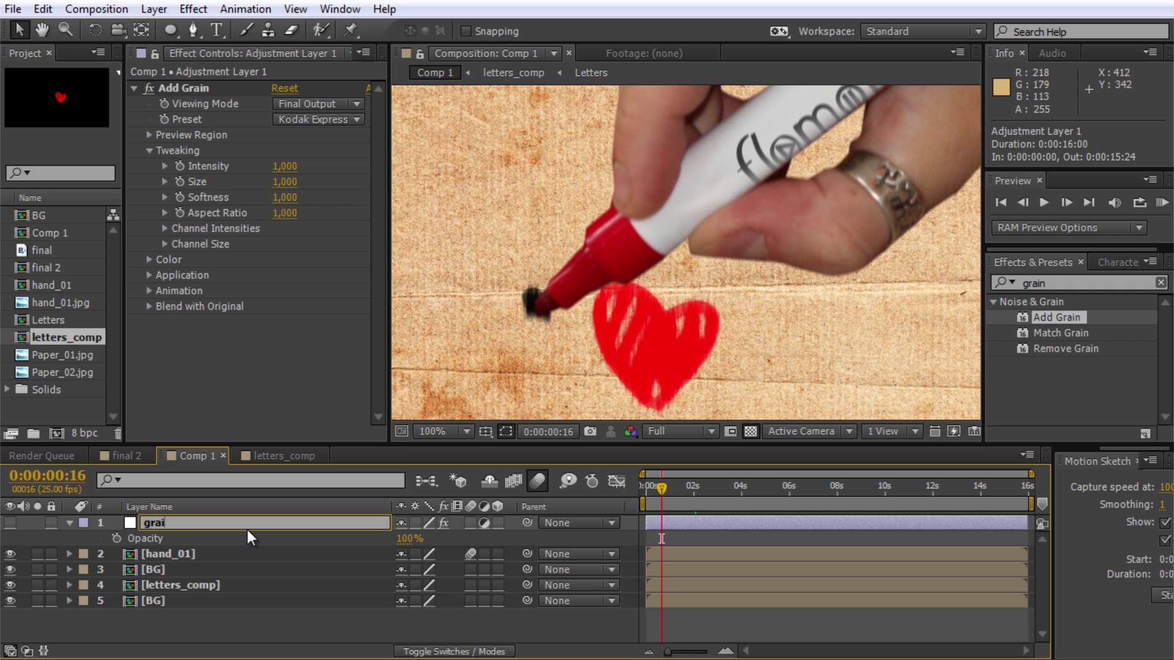
pyautogui.press('Return')
# Create a second adjustment layer and place it directly below the grain layer
pyautogui.press(',')
pyautogui.press(',')
pyautogui.press('h')
pyautogui.moveTo(550, 380); pyautogui.dragTo(615, 344)
pyautogui.moveTo(1095, 285); pyautogui.dragTo(995, 284)
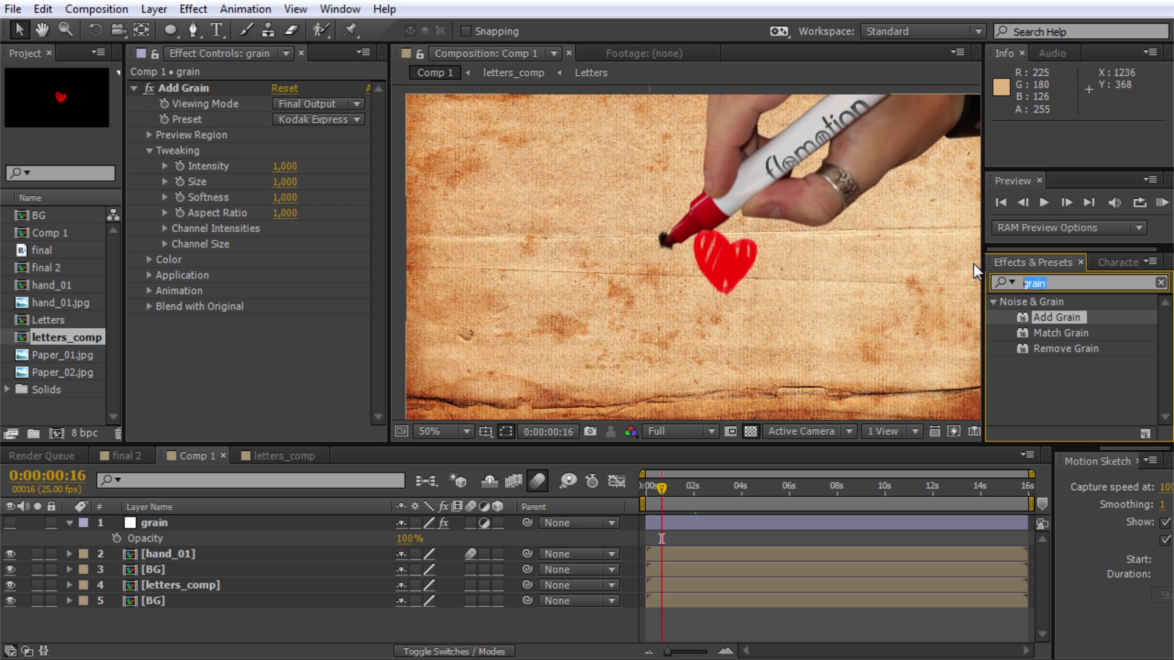
pyautogui.click(163, 636)
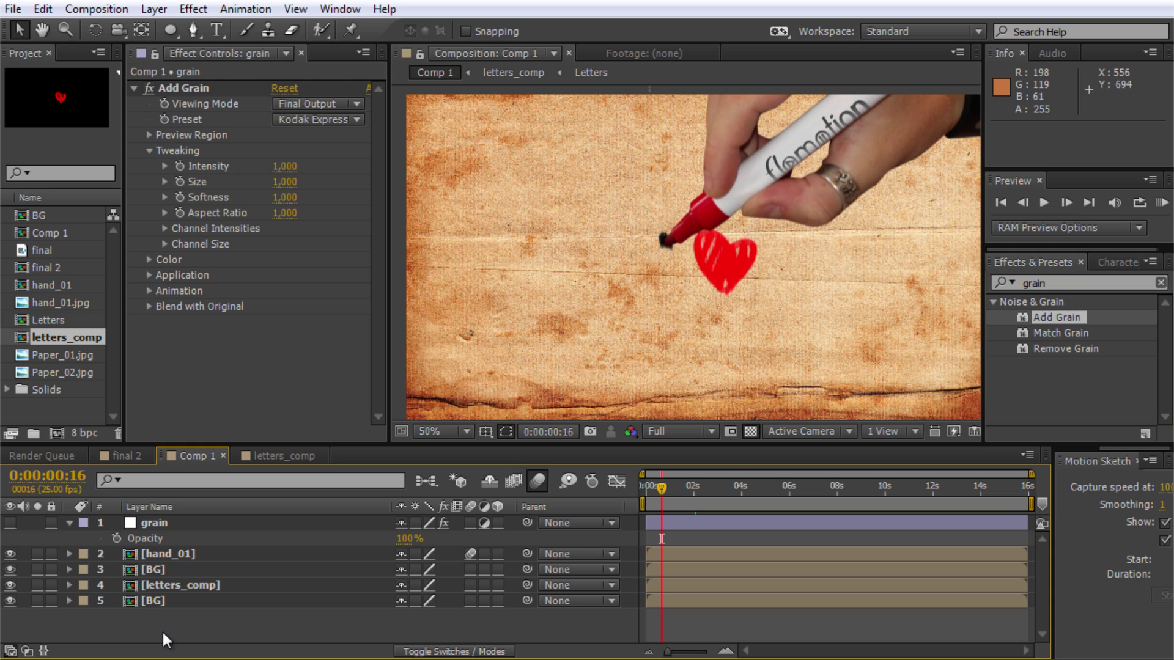
pyautogui.hotkey('ctrl', 'alt', 'y')
pyautogui.moveTo(168, 520)
pyautogui.mouseDown()
pyautogui.moveTo(167, 537)
pyautogui.moveTo(181, 535)
pyautogui.mouseUp()
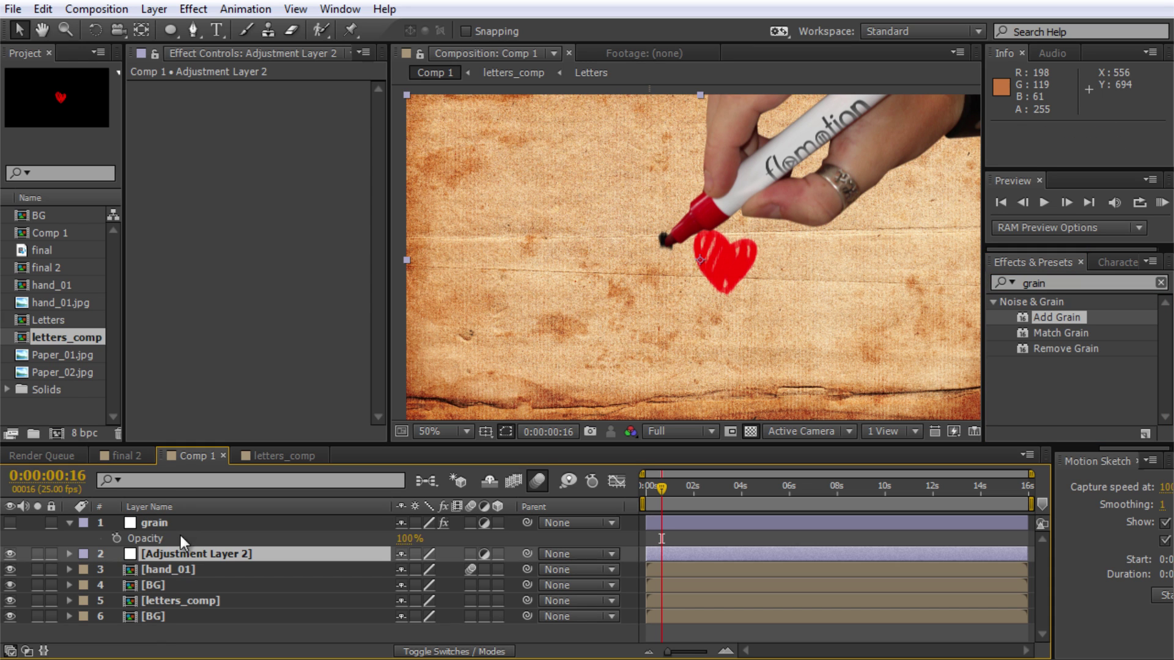
# Apply the Tint effect to Adjustment Layer 2 and set Amount to Tint to 50%
pyautogui.doubleClick(1052, 283)
pyautogui.write('tint')
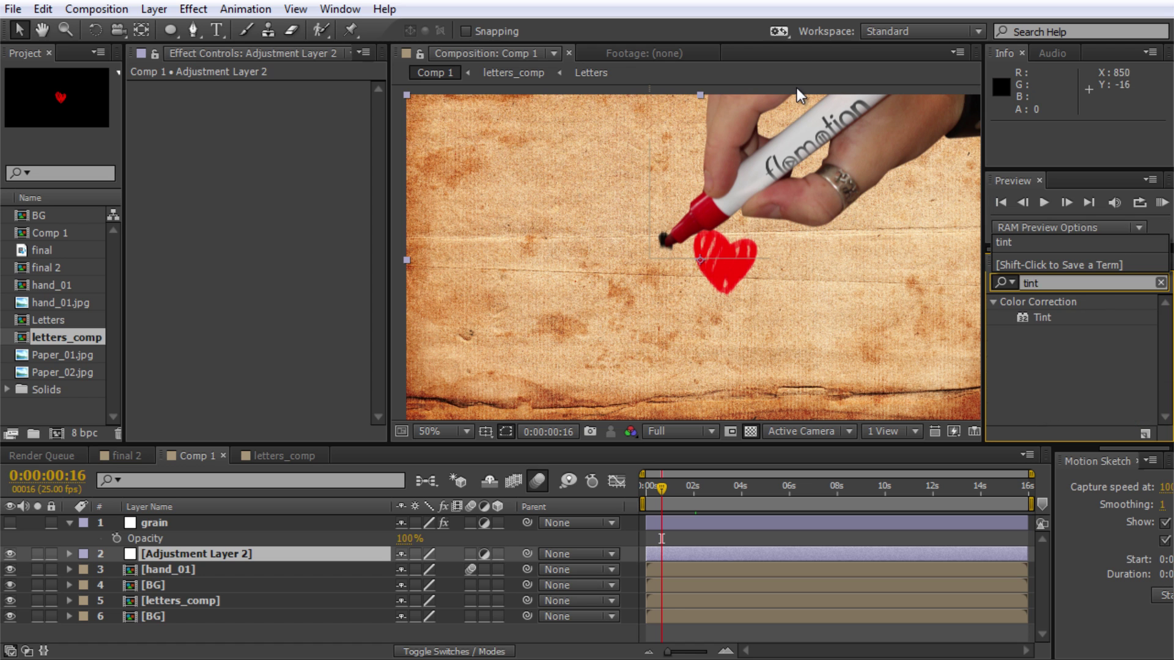
pyautogui.moveTo(1039, 317); pyautogui.dragTo(806, 318)
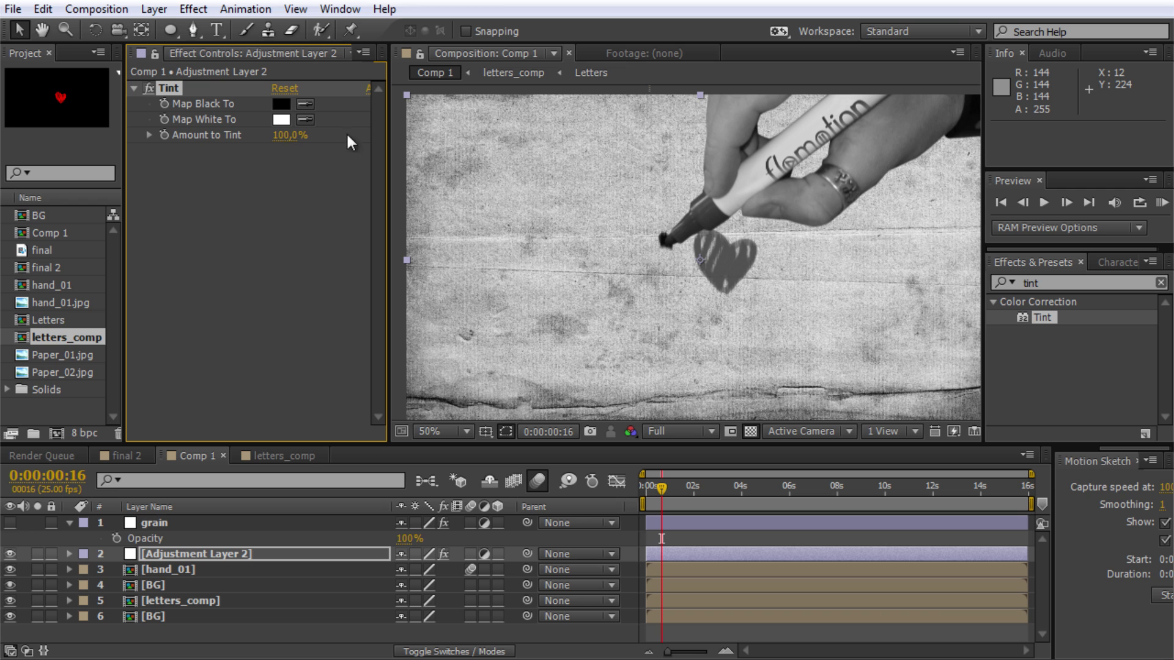
pyautogui.moveTo(285, 145); pyautogui.dragTo(282, 136)
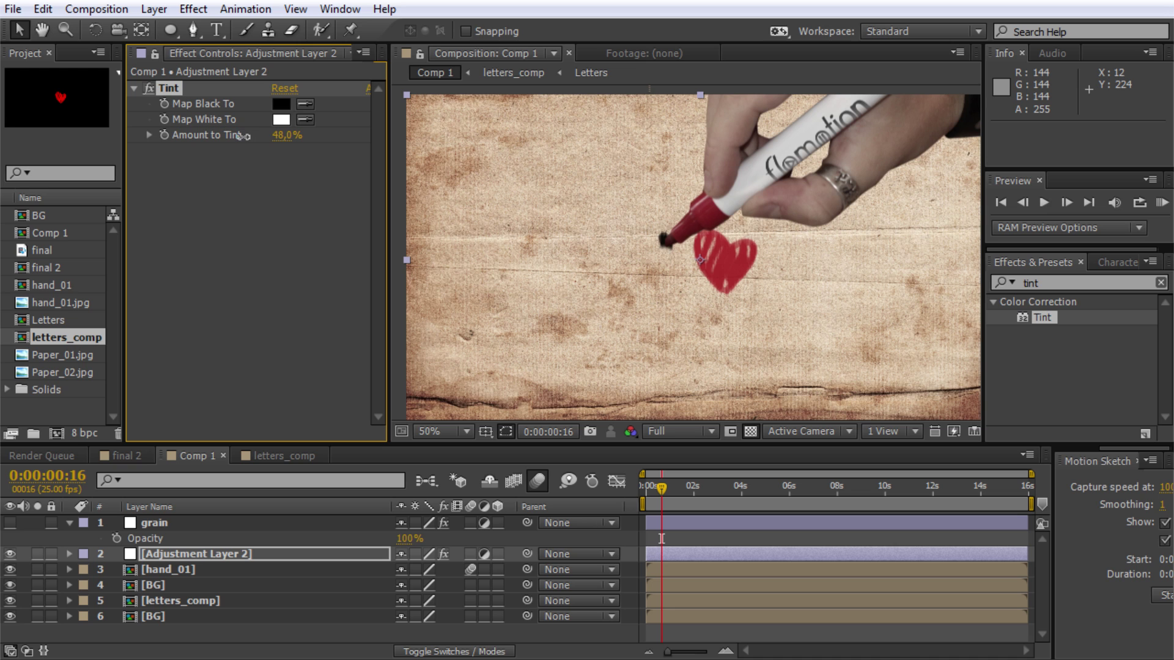
pyautogui.click(149, 89)
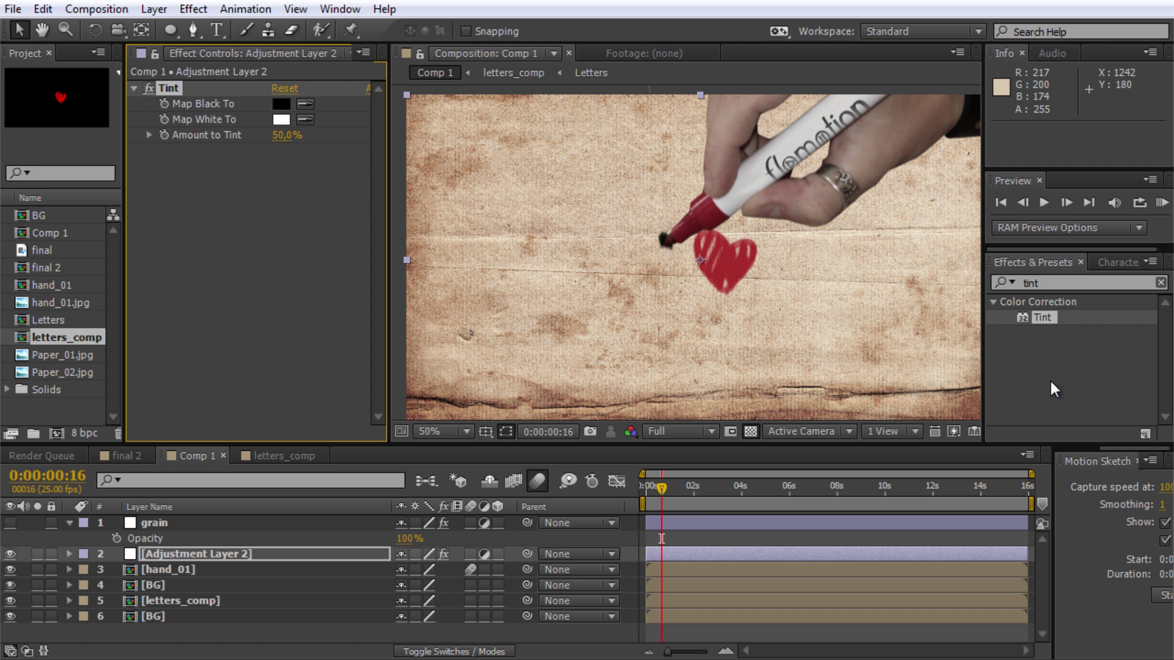
# Collapse the grain layer and create a black solid of 1280 x 720 px above all layers
pyautogui.click(70, 523)
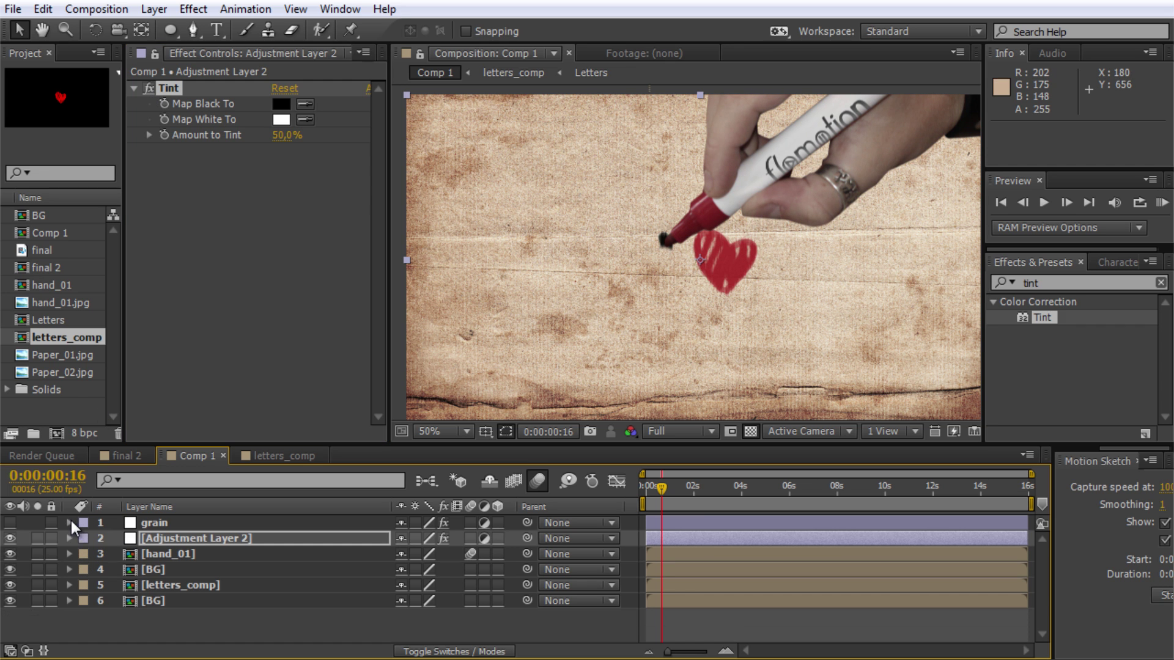
pyautogui.click(162, 625)
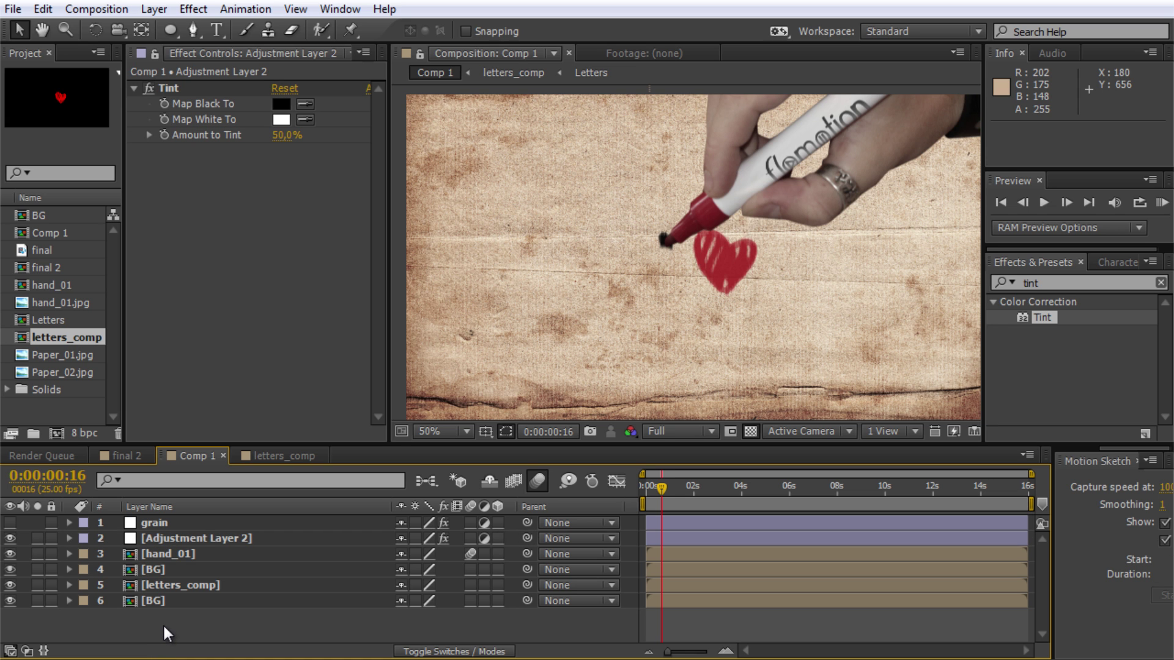
pyautogui.hotkey('ctrl', 'y')
pyautogui.click(684, 496)
pyautogui.moveTo(925, 525); pyautogui.dragTo(876, 634)
pyautogui.press('Return')
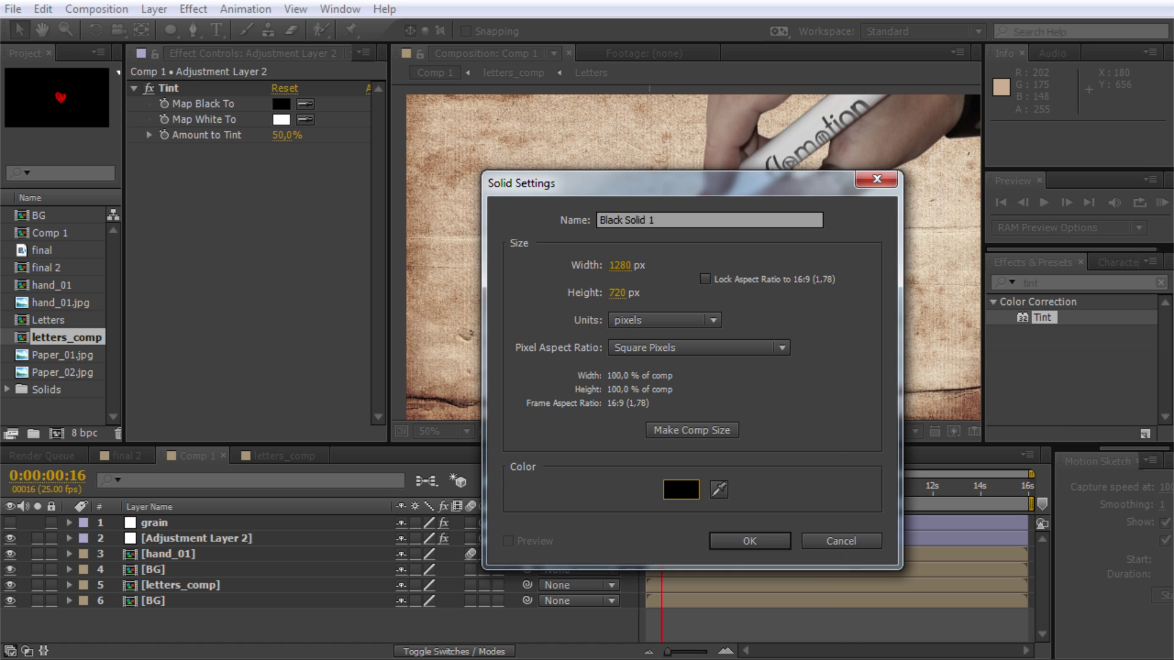
pyautogui.click(750, 540)
# Draw an elliptical mask about 1086 x 582 px around the middle of the black solid and invert it
pyautogui.moveTo(170, 30); pyautogui.dragTo(267, 75)
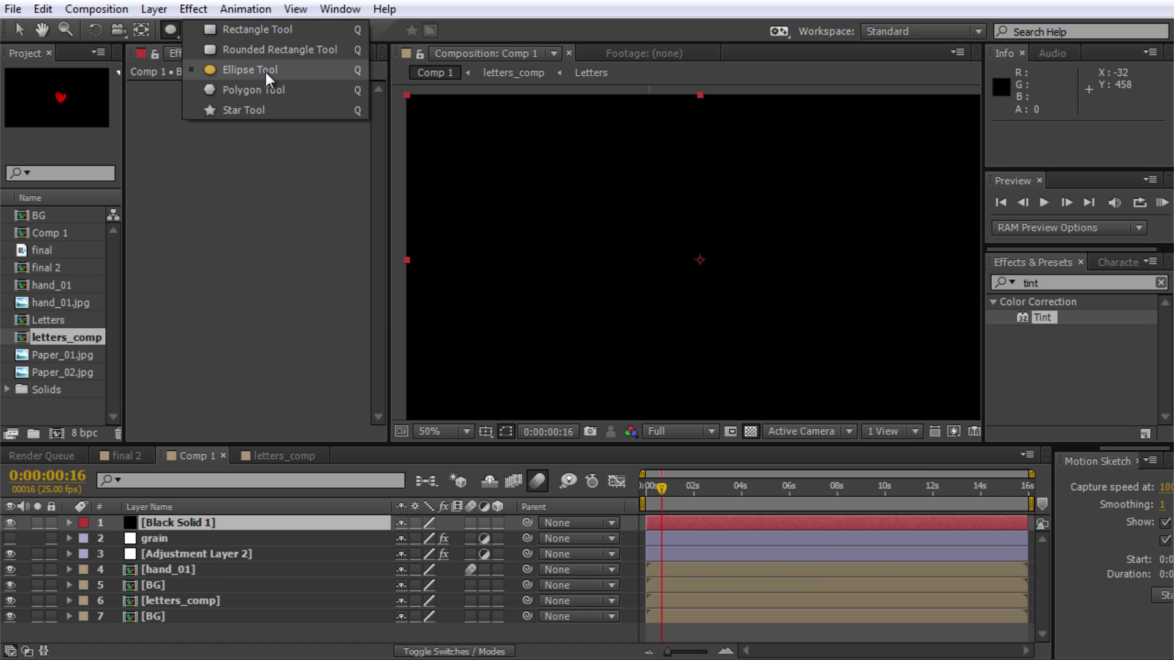
pyautogui.moveTo(446, 129); pyautogui.dragTo(664, 241)
pyautogui.moveTo(747, 276); pyautogui.dragTo(944, 398)
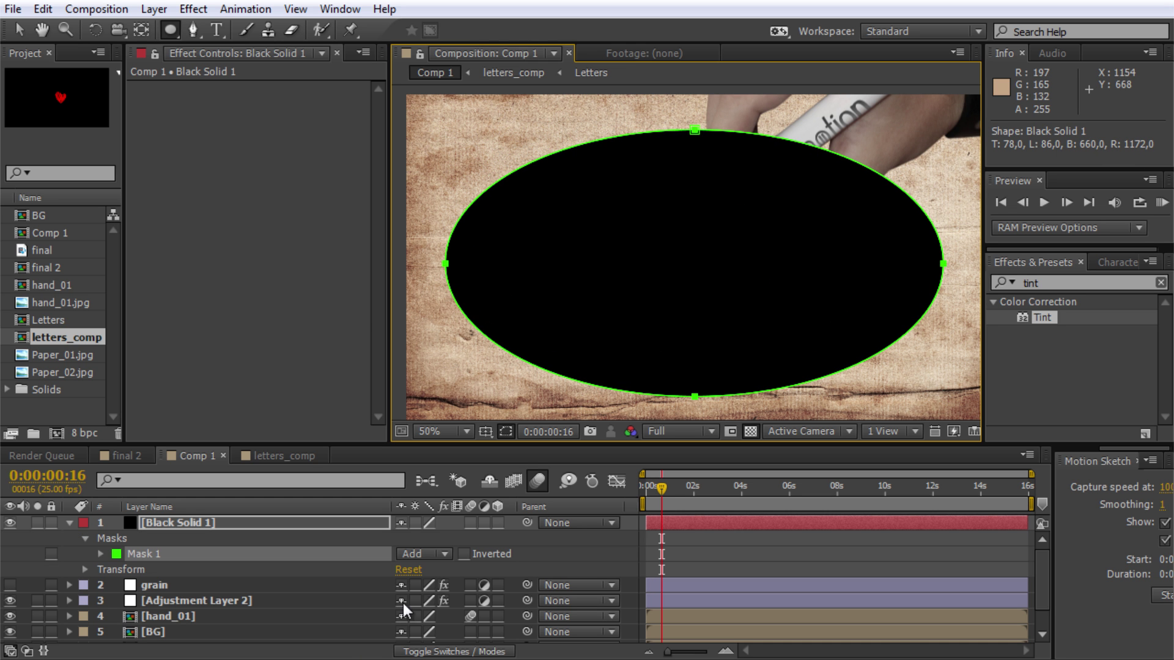
pyautogui.click(464, 553)
# Set the feather of the black solid's elliptical mask to 338 pixels and select the solid layer
pyautogui.press('f')
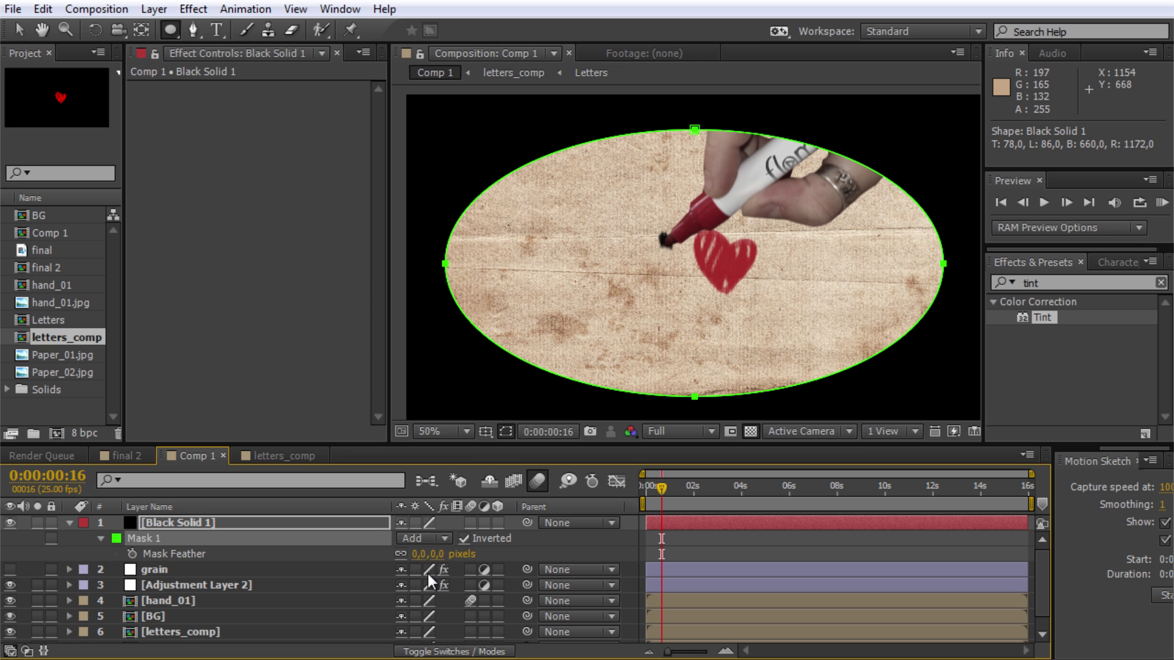
pyautogui.moveTo(436, 554); pyautogui.dragTo(739, 552)
pyautogui.click(265, 518)
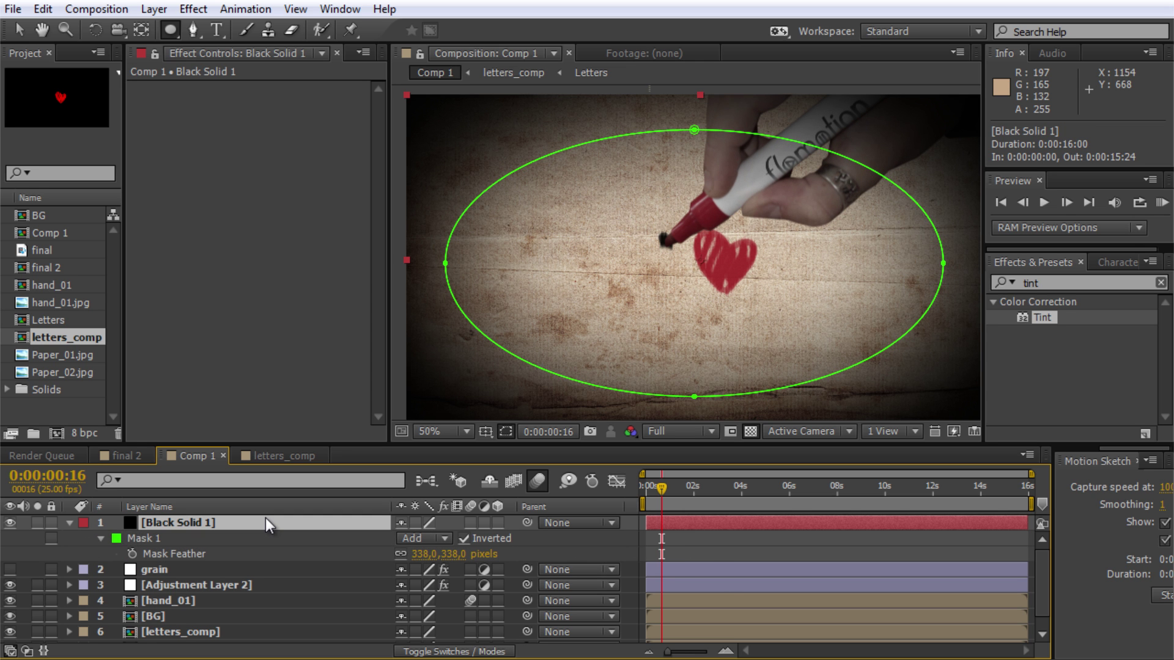
# Reduce the black solid's opacity to 24% and place the layer directly beneath the grain layer
pyautogui.press('t')
pyautogui.moveTo(406, 538); pyautogui.dragTo(351, 547)
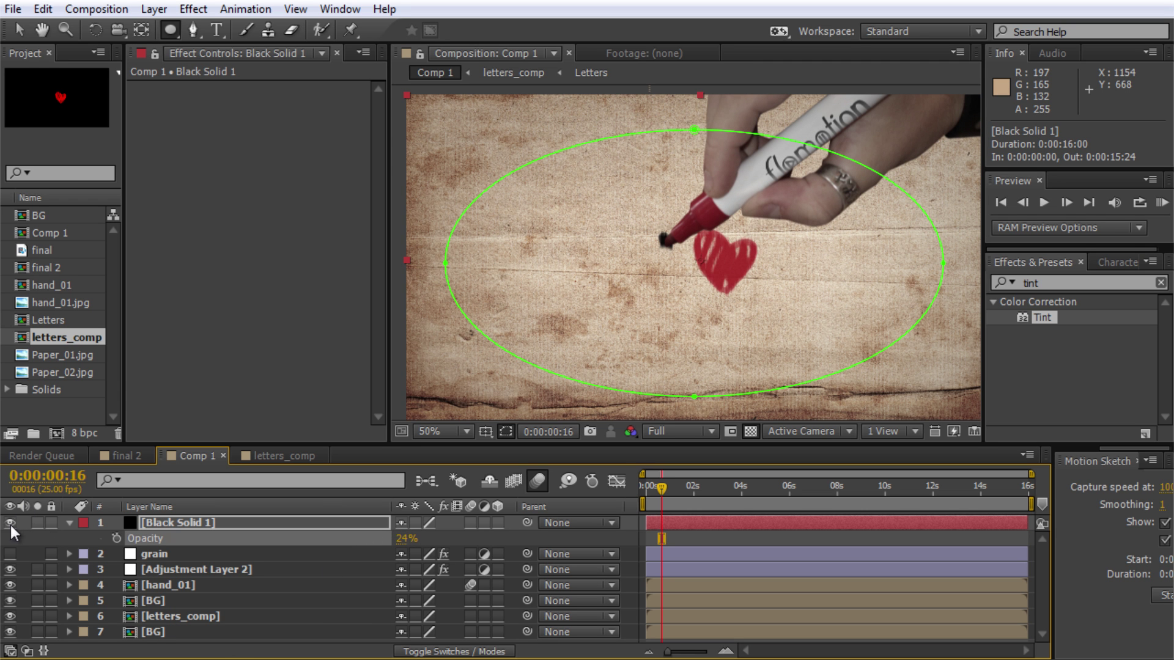
pyautogui.moveTo(197, 524); pyautogui.dragTo(202, 558)
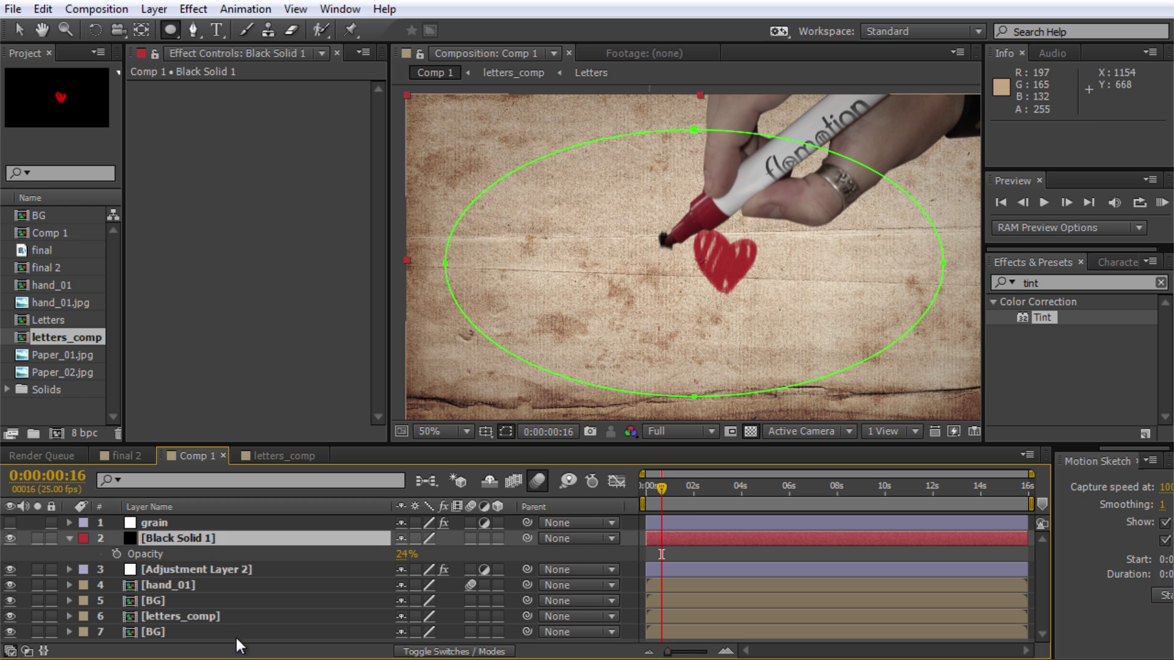
pyautogui.click(237, 625)
pyautogui.click(186, 527)
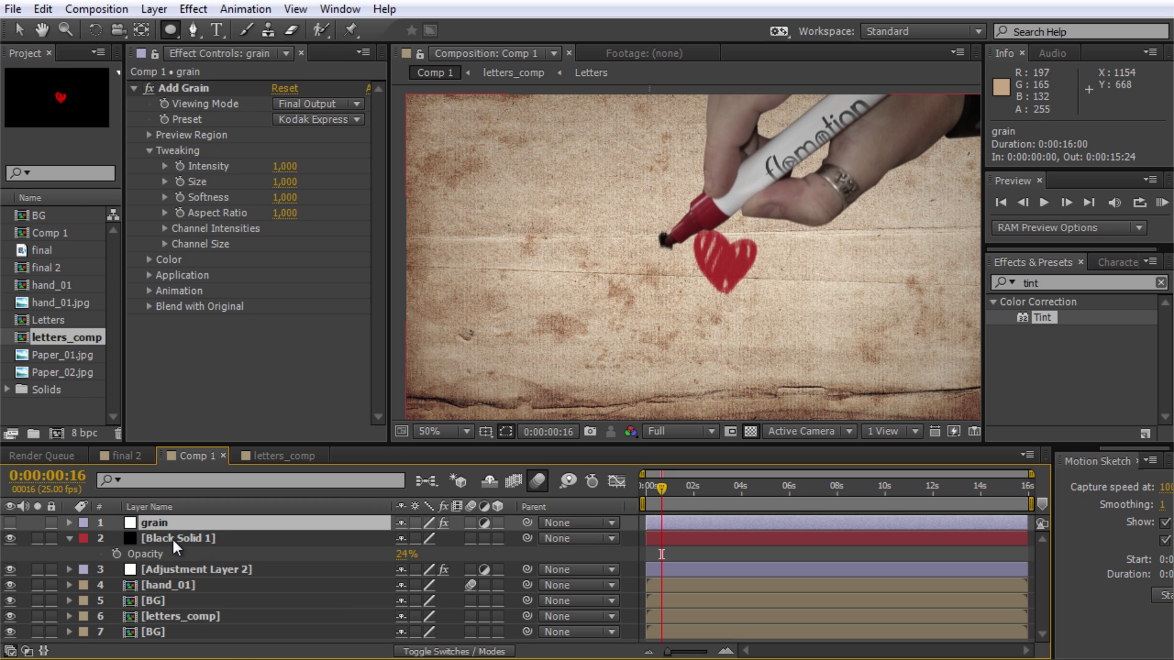
# Hide the mask outline in the viewer and compare the image with and without the black solid's vignette
pyautogui.click(171, 537)
pyautogui.click(505, 431)
pyautogui.click(9, 537)
pyautogui.click(10, 538)
pyautogui.click(10, 535)
pyautogui.click(9, 535)
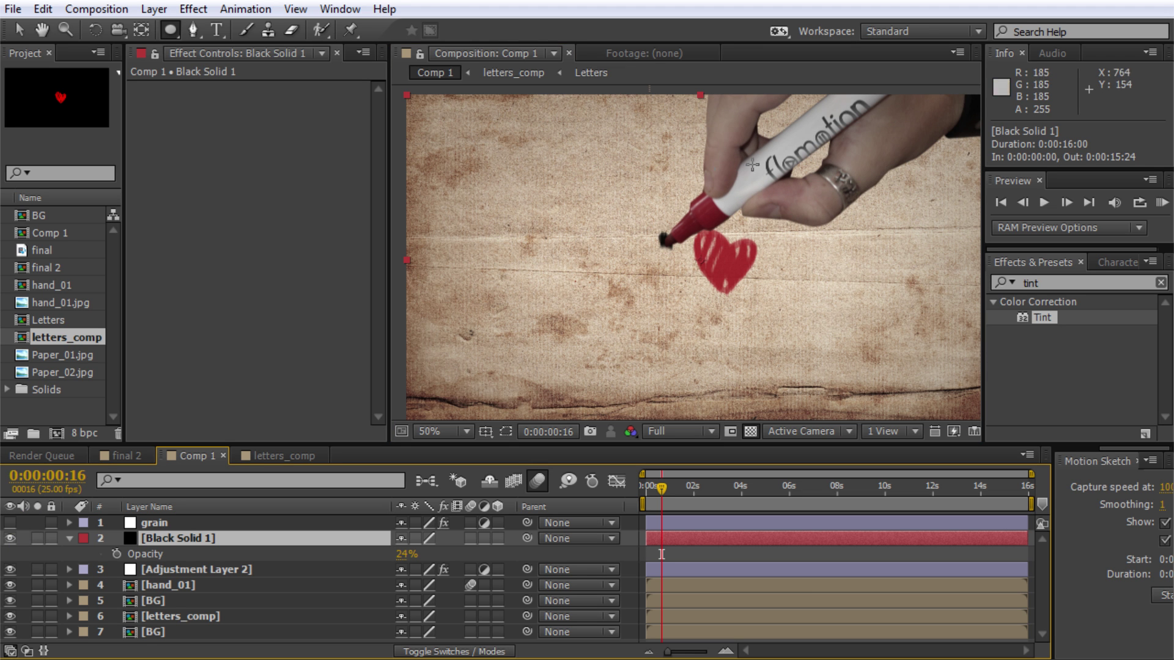
pyautogui.click(10, 541)
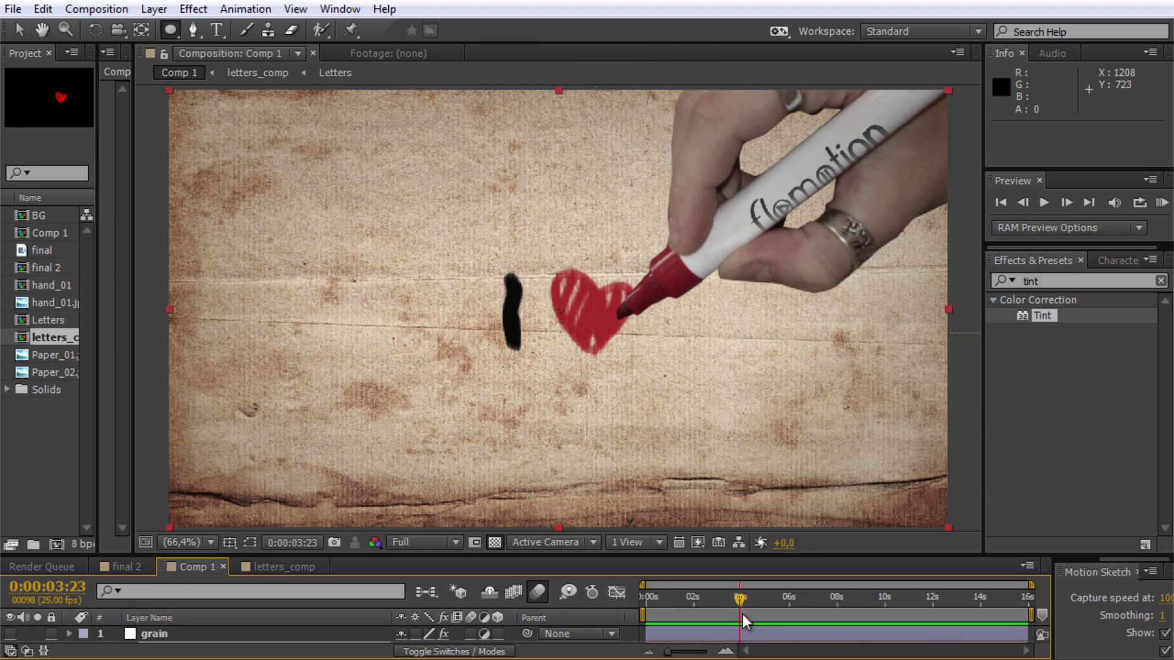
# End the work area at 0:00:04:00 and trim Comp 1 to the work area
pyautogui.moveTo(926, 597)
pyautogui.mouseDown()
pyautogui.moveTo(839, 604)
pyautogui.moveTo(938, 604)
pyautogui.mouseUp()
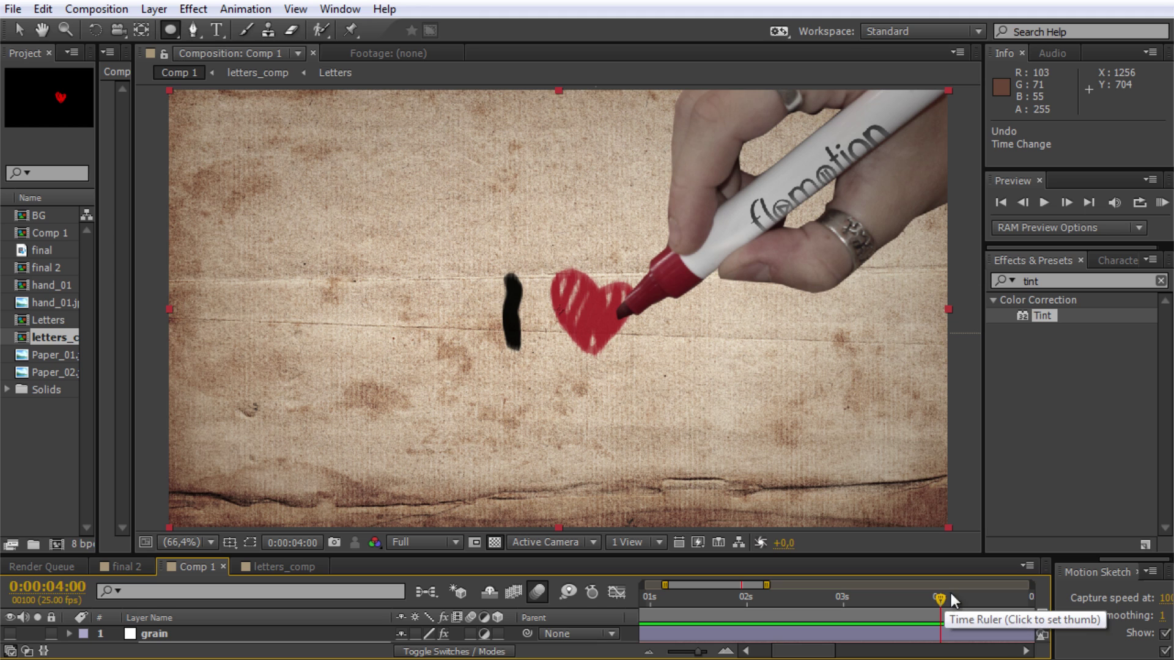
pyautogui.press('n')
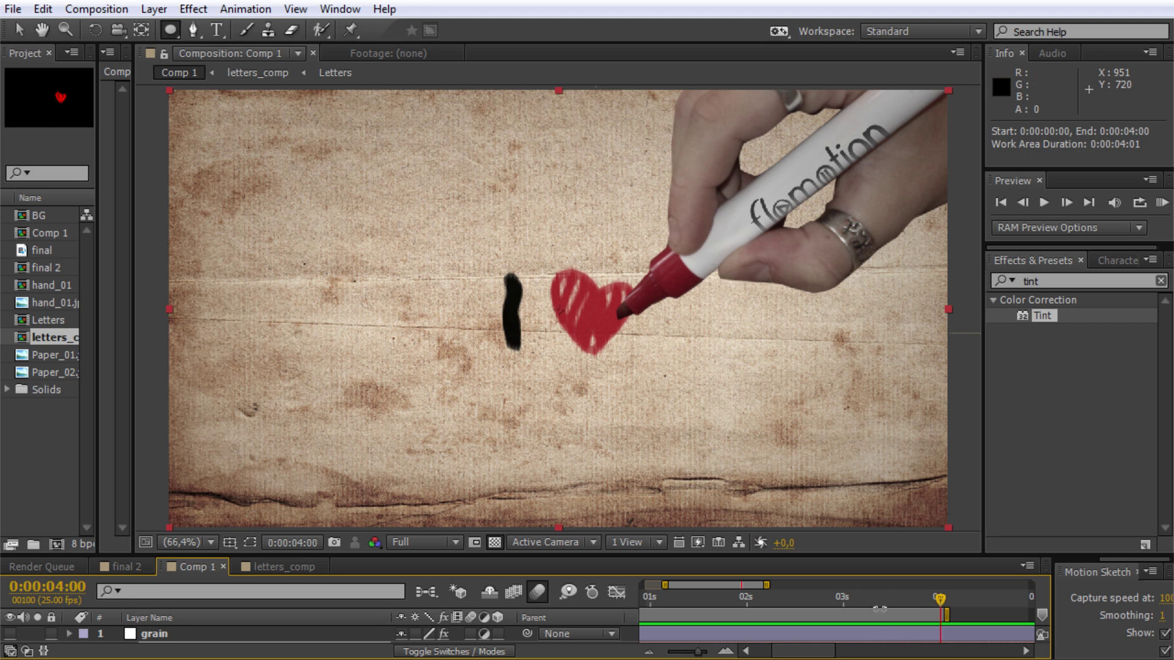
pyautogui.rightClick(897, 612)
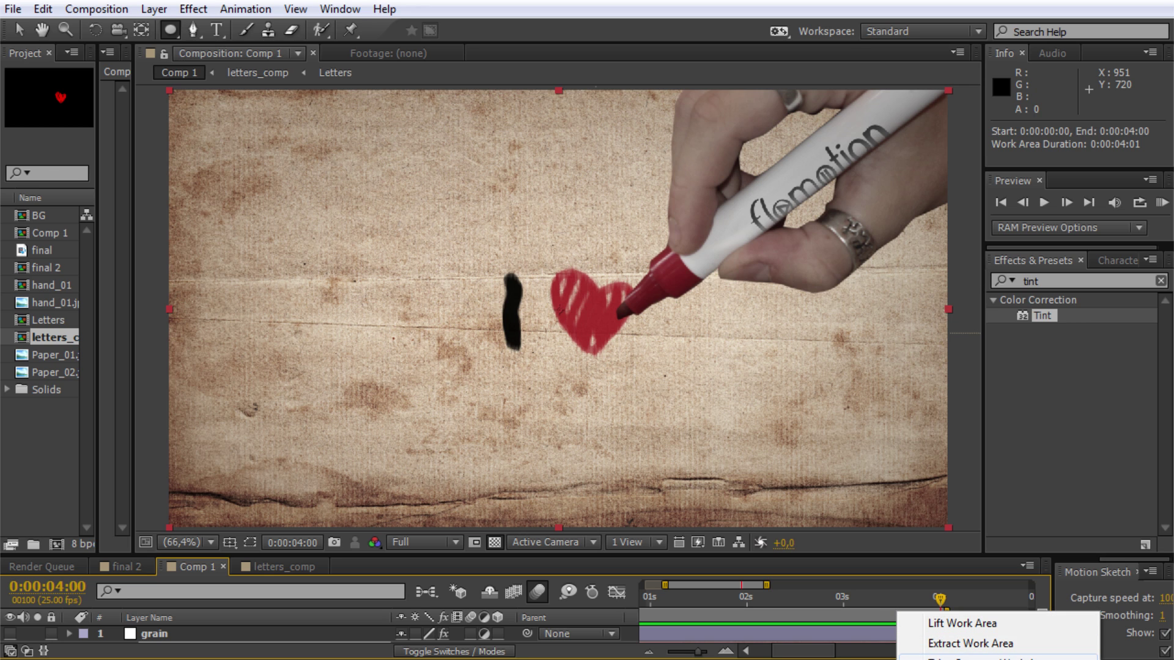
pyautogui.click(978, 658)
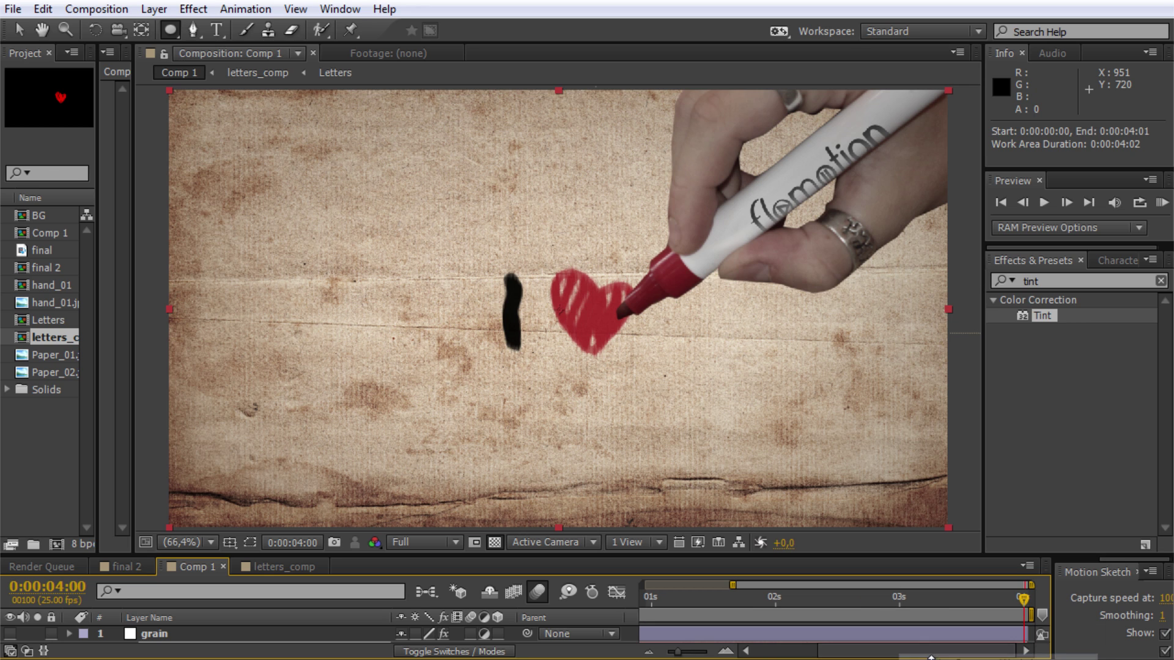
# Show the full duration of Comp 1 in the timeline and start a RAM preview from 0:00:00:00
pyautogui.click(749, 651)
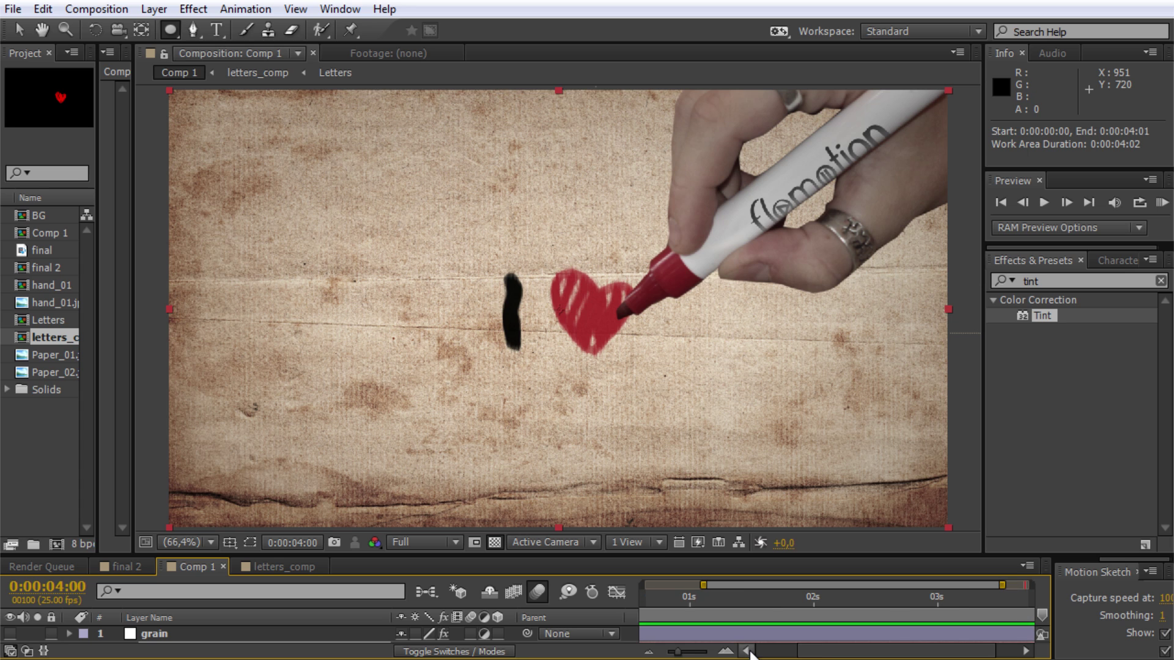
pyautogui.press('-')
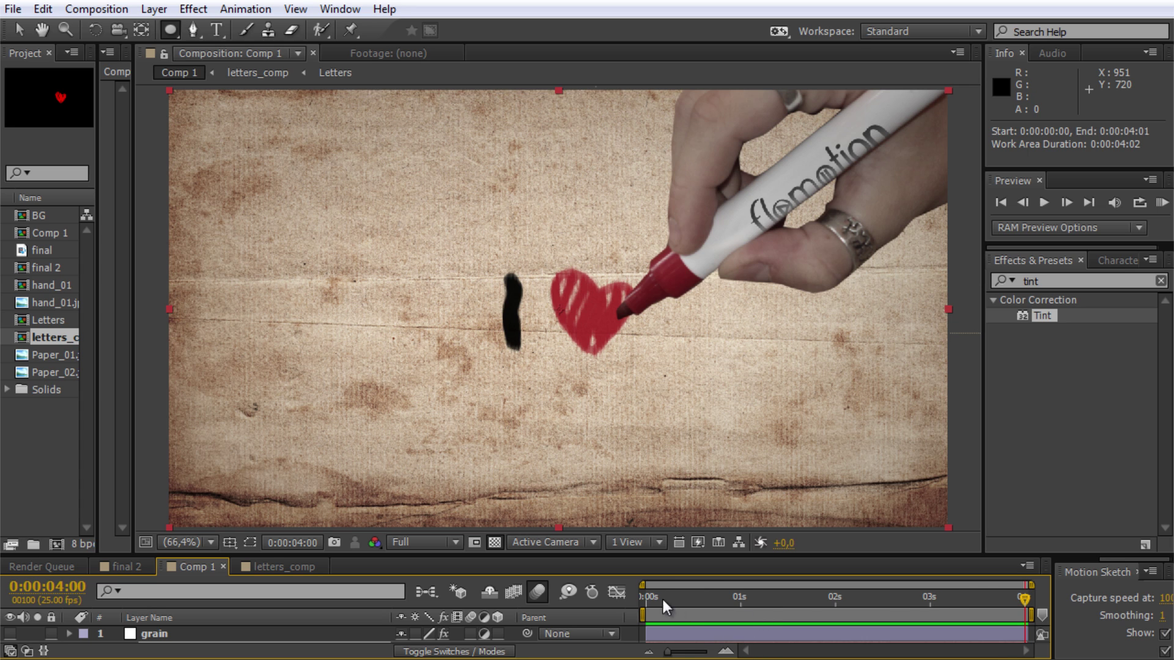
pyautogui.click(643, 603)
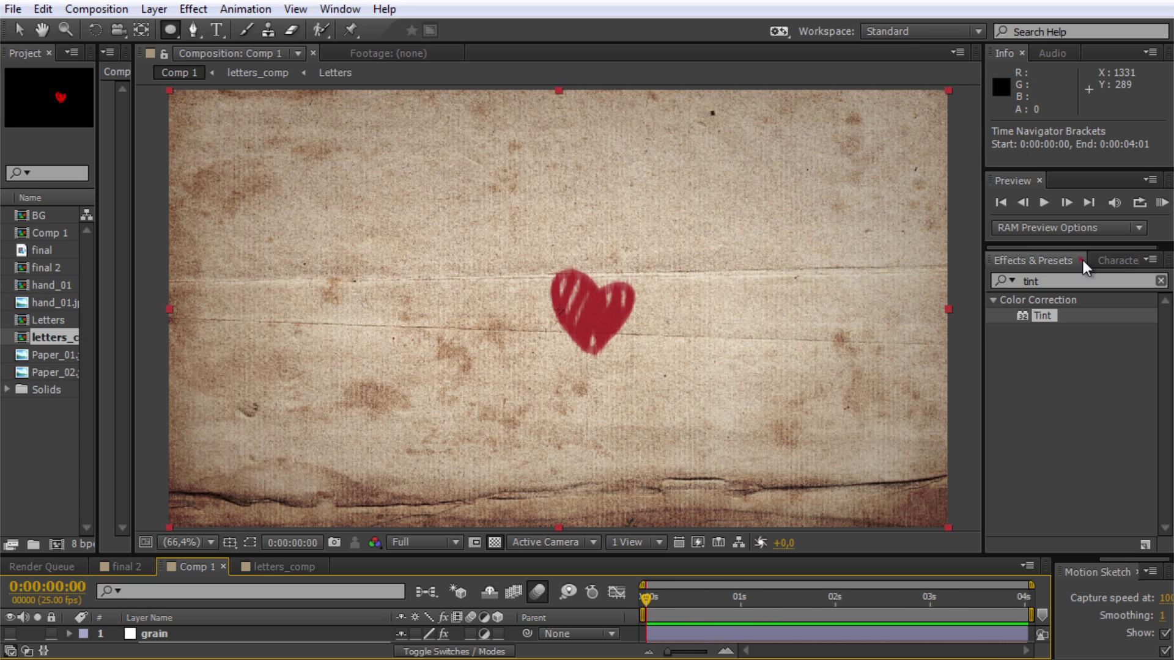
pyautogui.click(1160, 205)
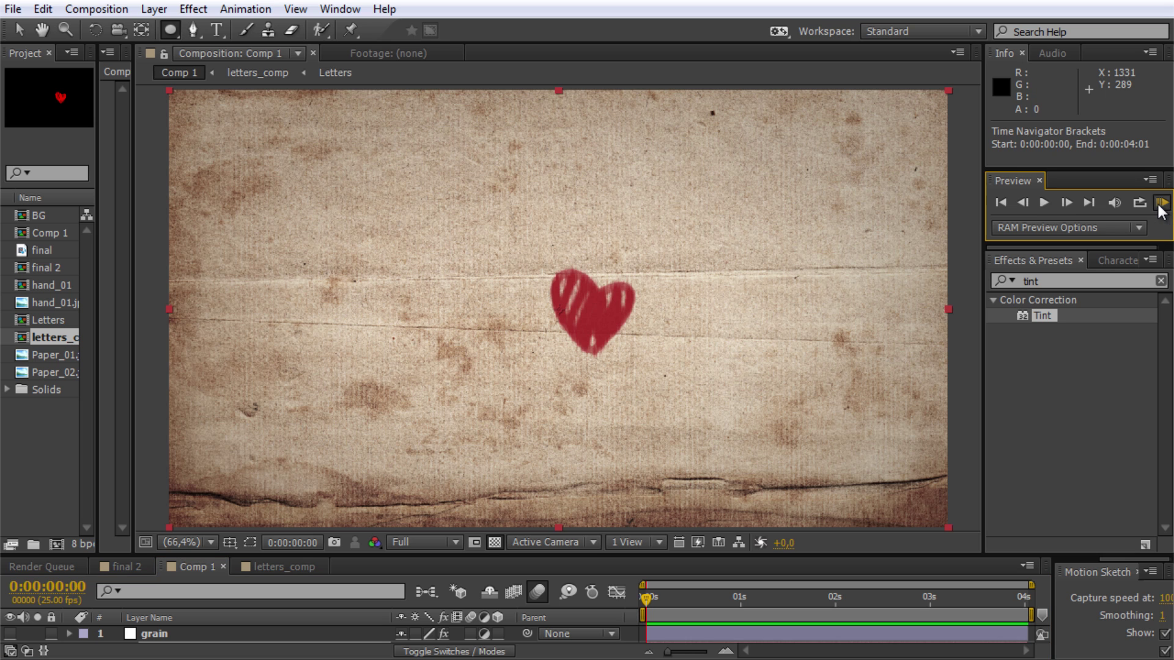